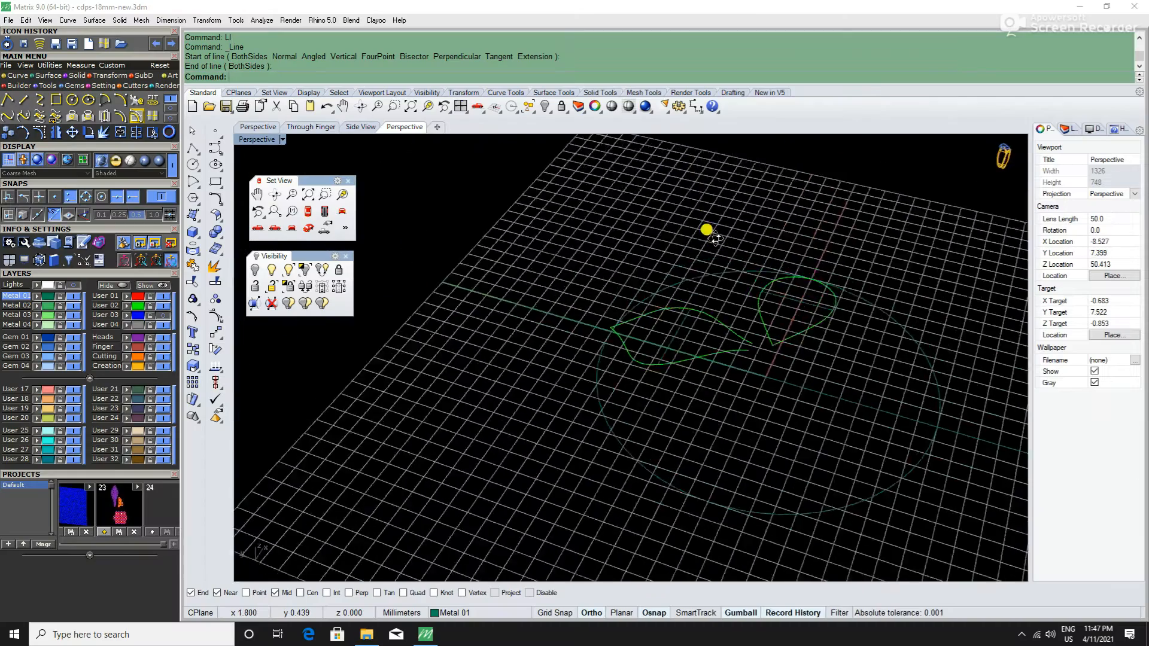
Step: Rebuild the straight line across the open leaf outline with 14 points at degree 3
scroll(679, 241, up, 5)
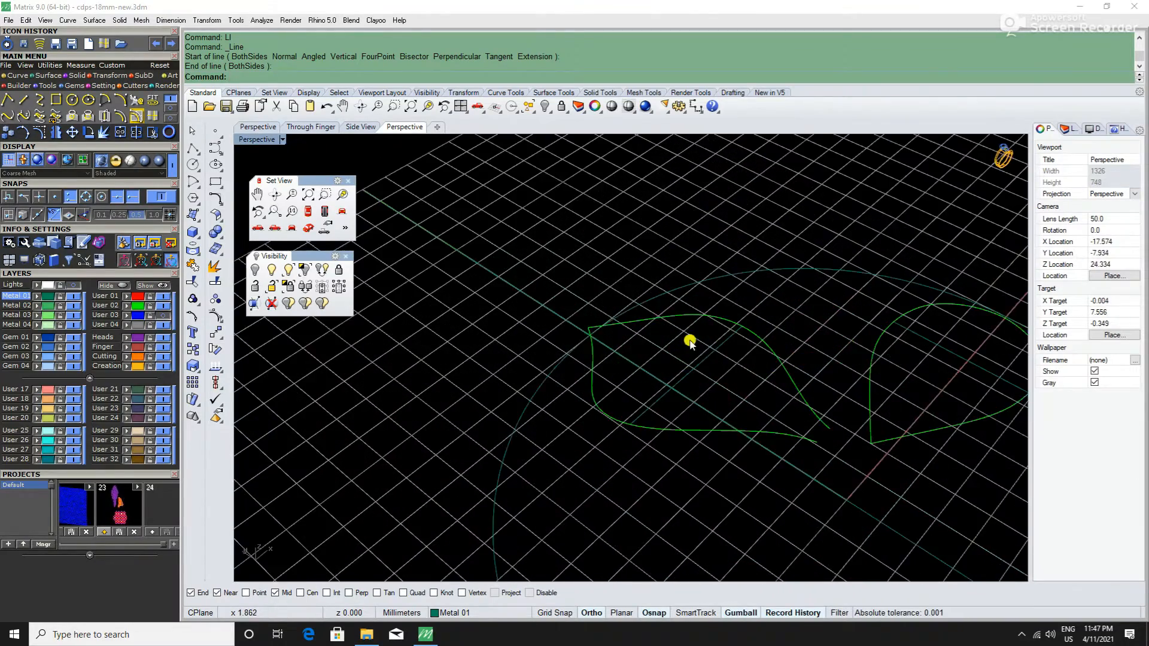
click(692, 383)
text(REBUILD)
key(Return)
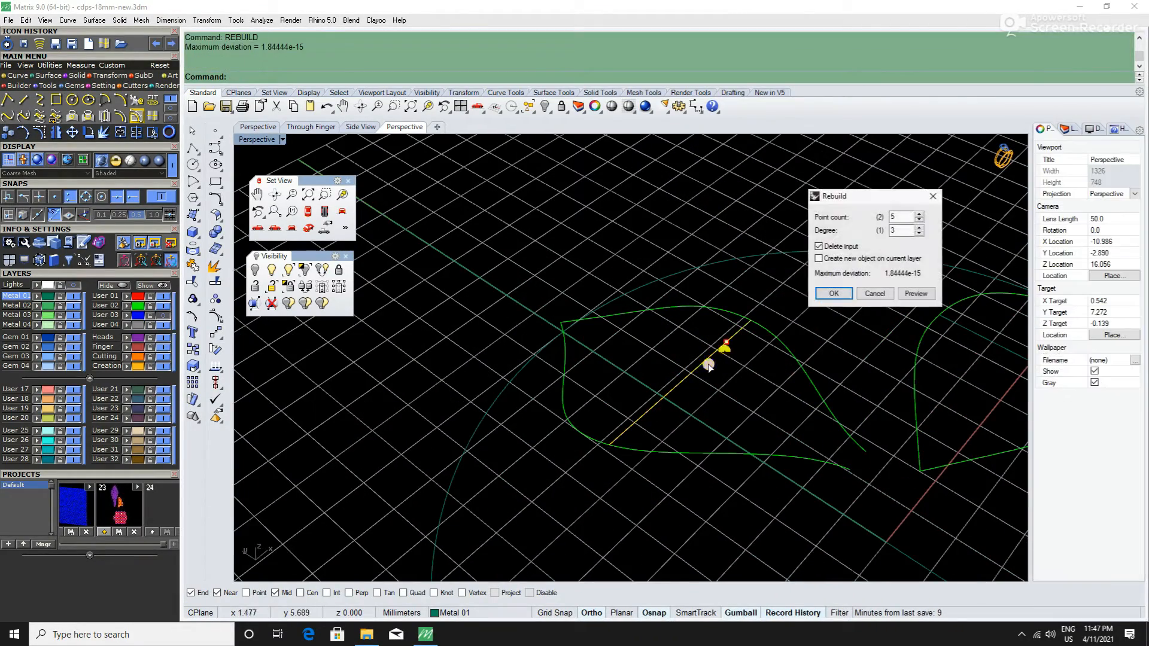
key(Return)
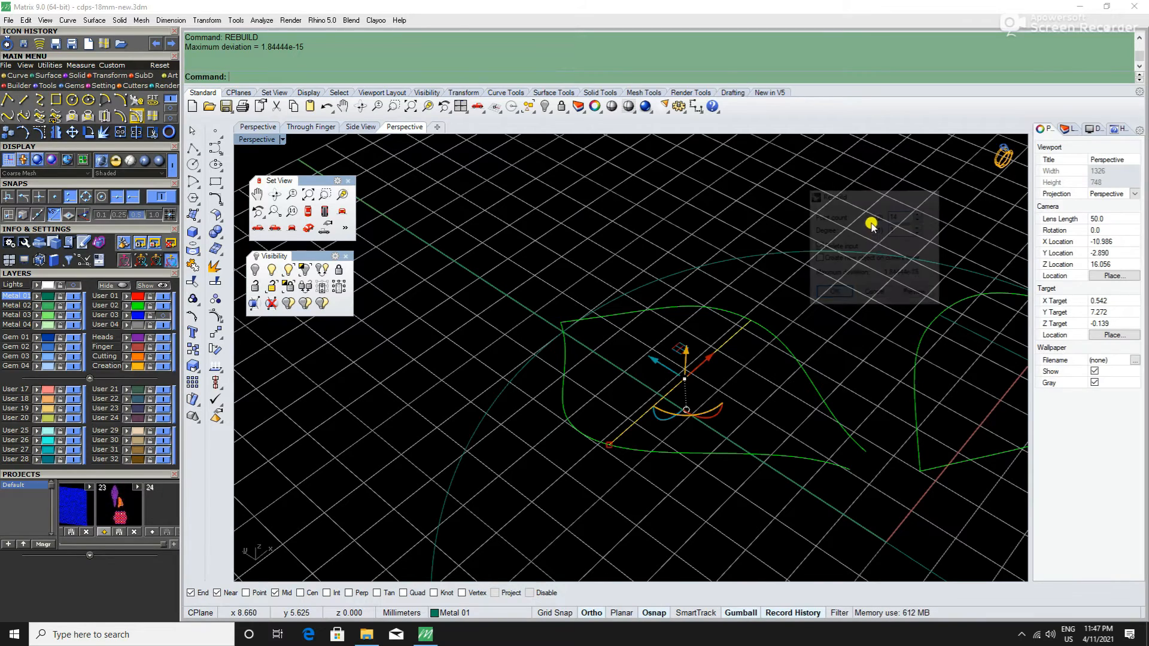
Step: Rebuild the straight line across the closed teardrop with 14 points at degree 3 and inspect its control points
scroll(627, 308, down, 6)
scroll(840, 326, up, 5)
click(813, 348)
key(Return)
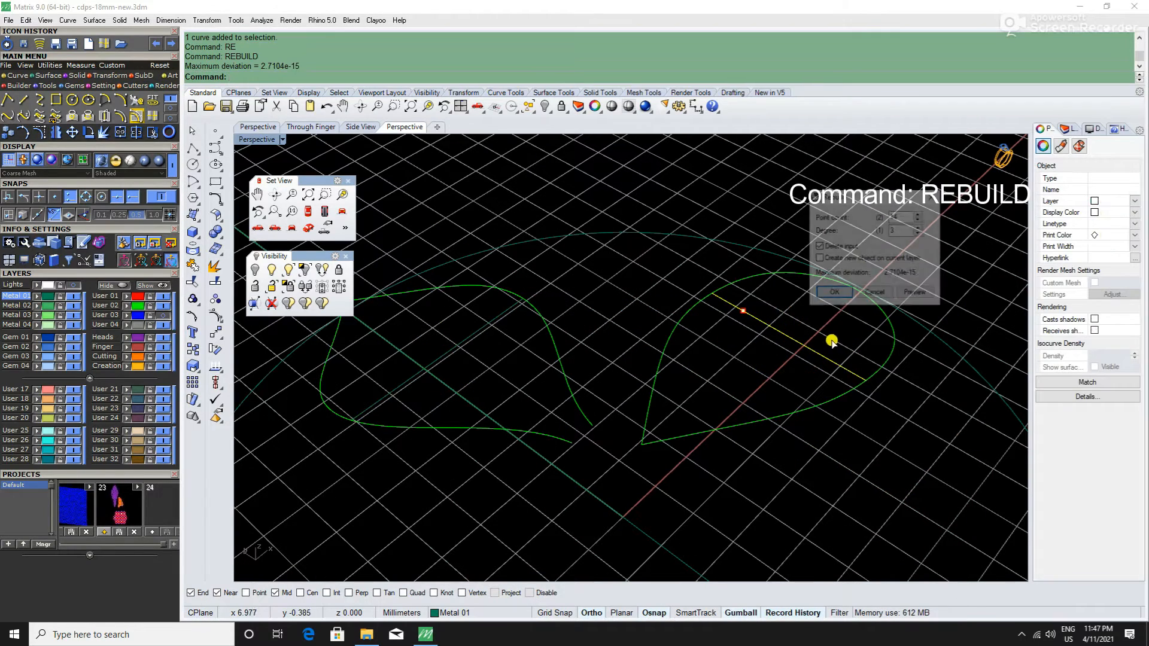
key(Return)
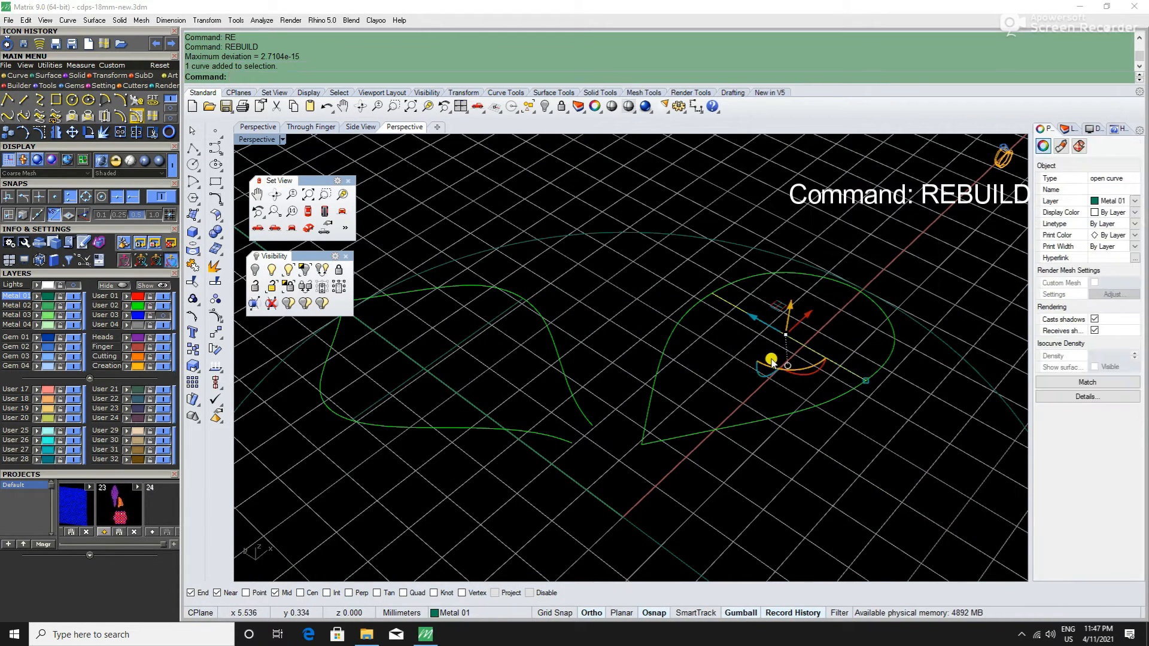
key(F10)
scroll(773, 347, up, 3)
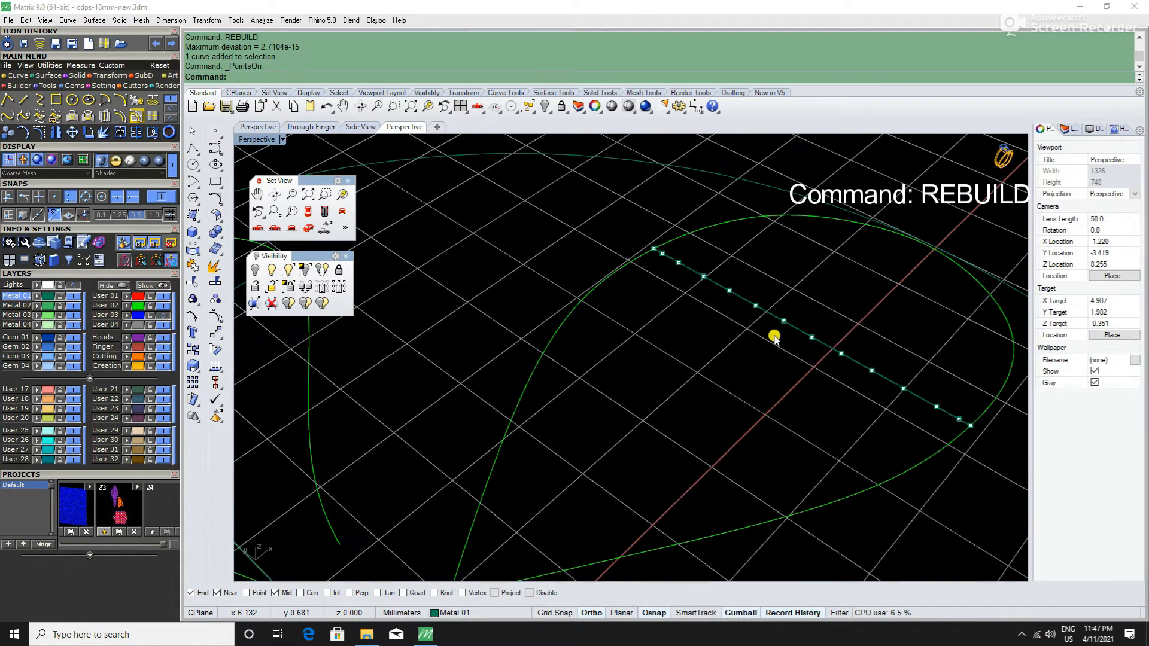
key(Escape)
Step: Rebuild the teardrop's cross line with a point count of 4 and degree 3, deleting the input
drag(774, 338, 804, 320)
text(re)
key(Return)
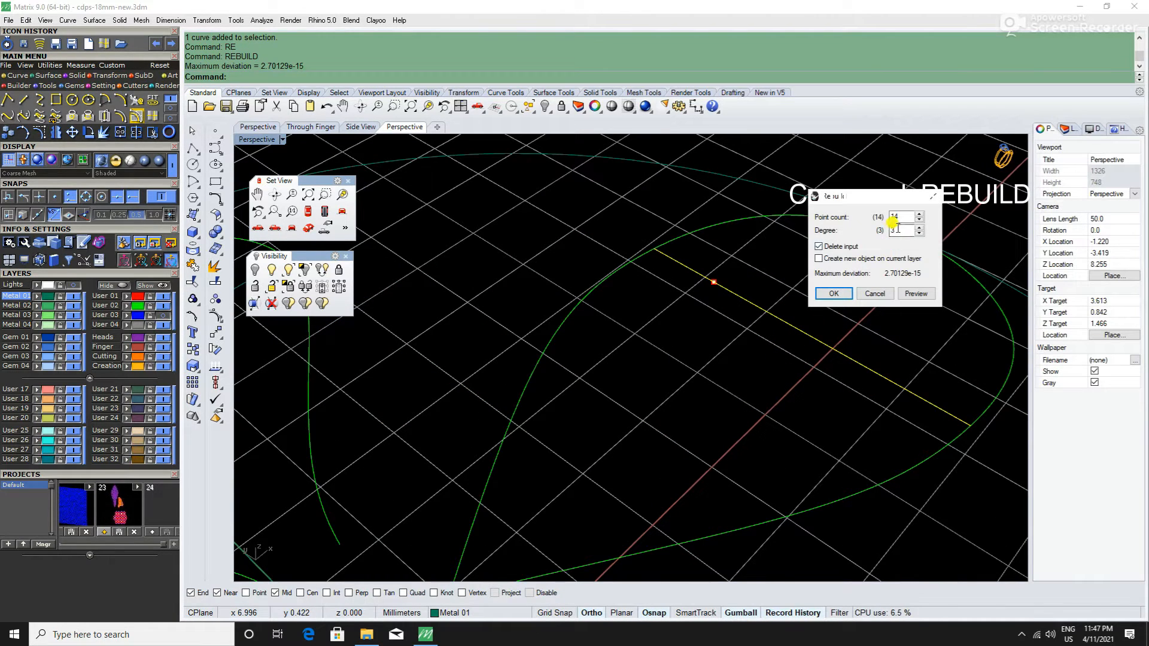
text(4)
click(833, 293)
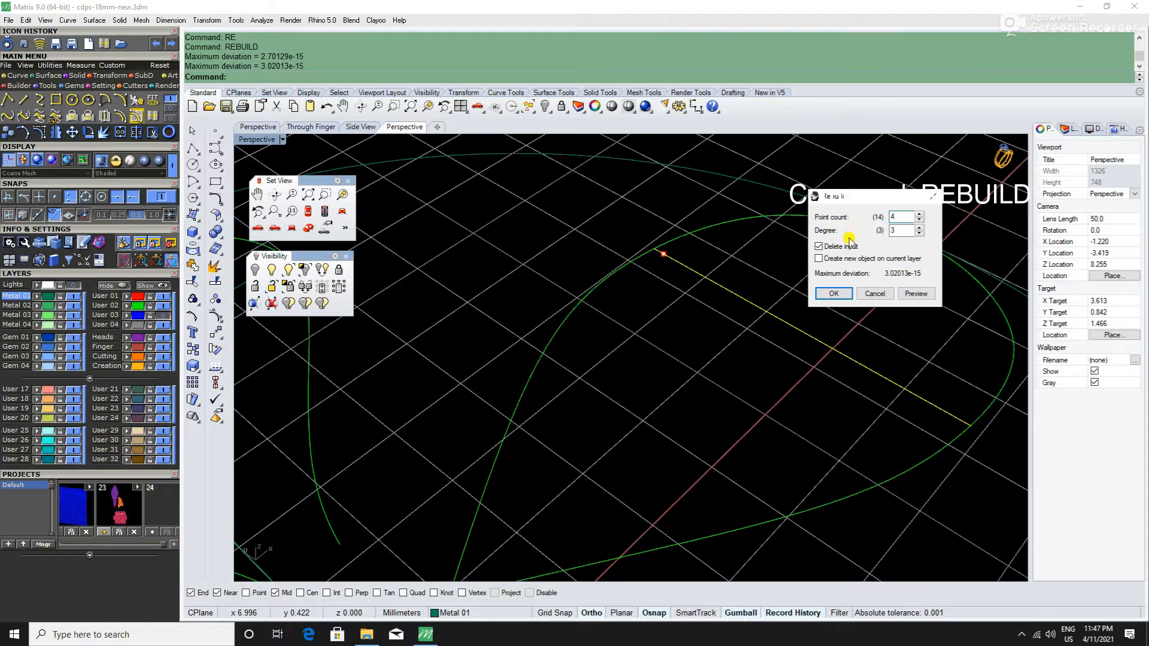
Step: Raise the two middle control points of the teardrop's cross line vertically by 1 mm, leaving the control points hidden
key(F10)
drag(737, 267, 860, 380)
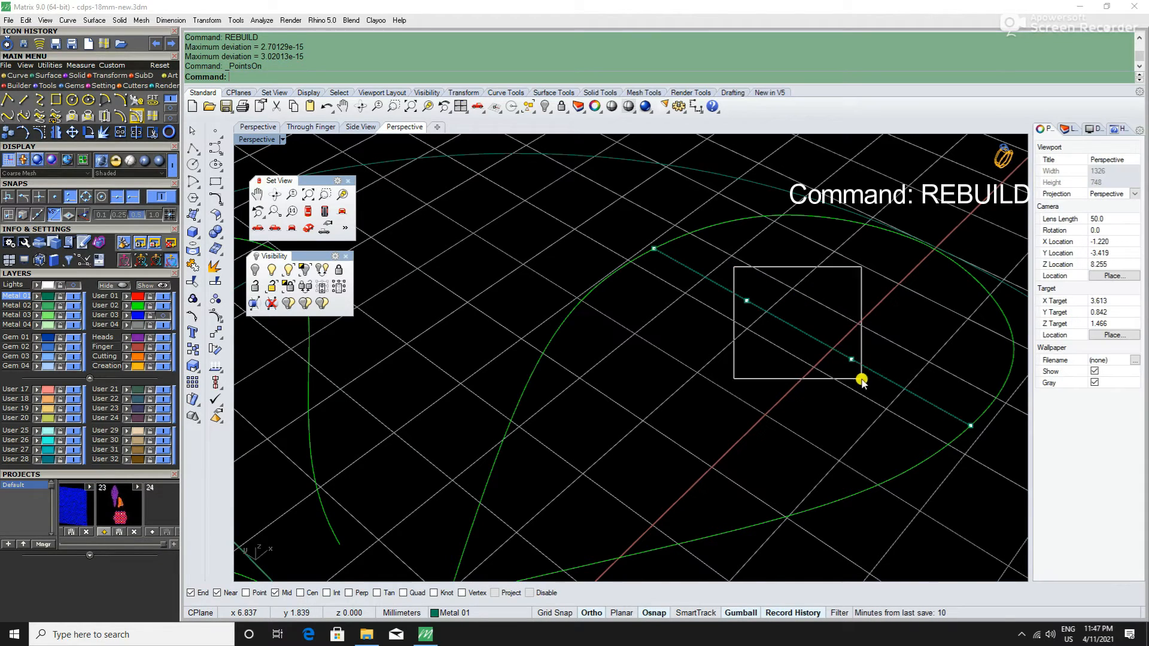
scroll(743, 390, down, 5)
click(747, 332)
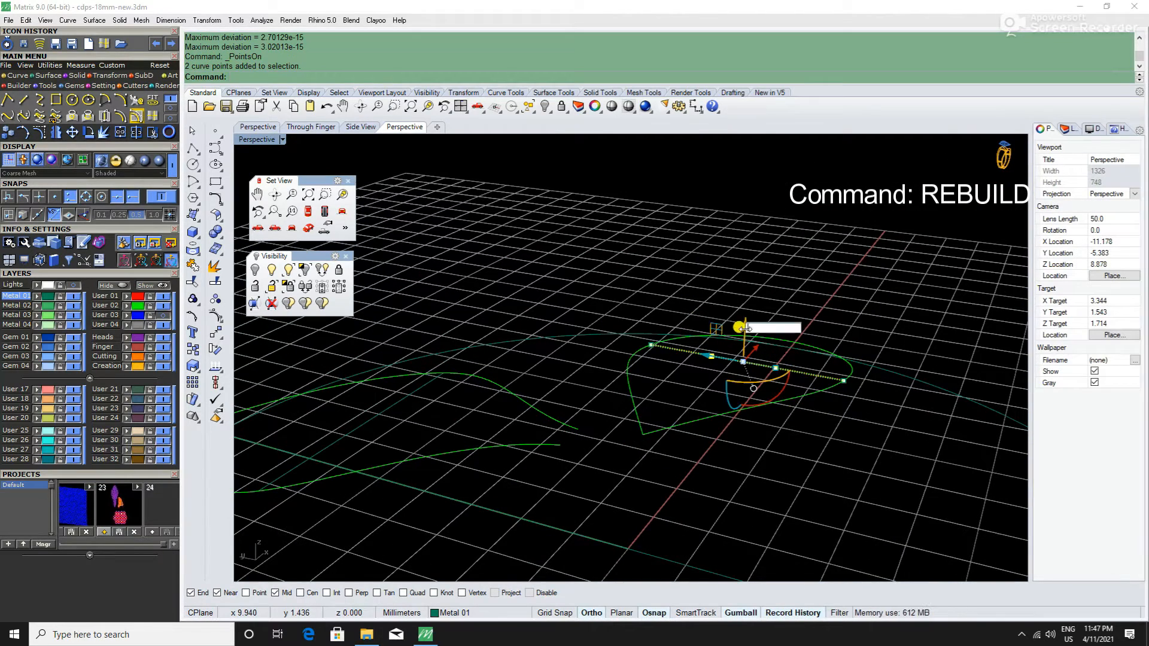
text(1)
key(Return)
right_drag(749, 336, 750, 410)
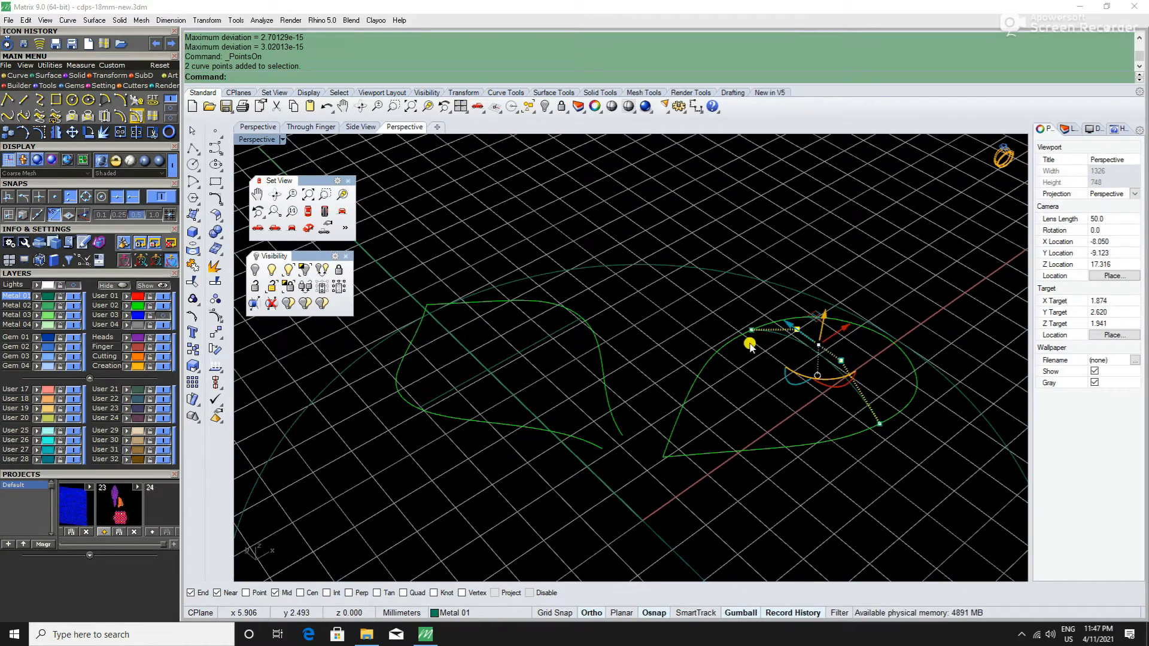
key(Escape)
Step: Rebuild the cross line of the open leaf outline with a point count of 4 and degree 3
click(500, 371)
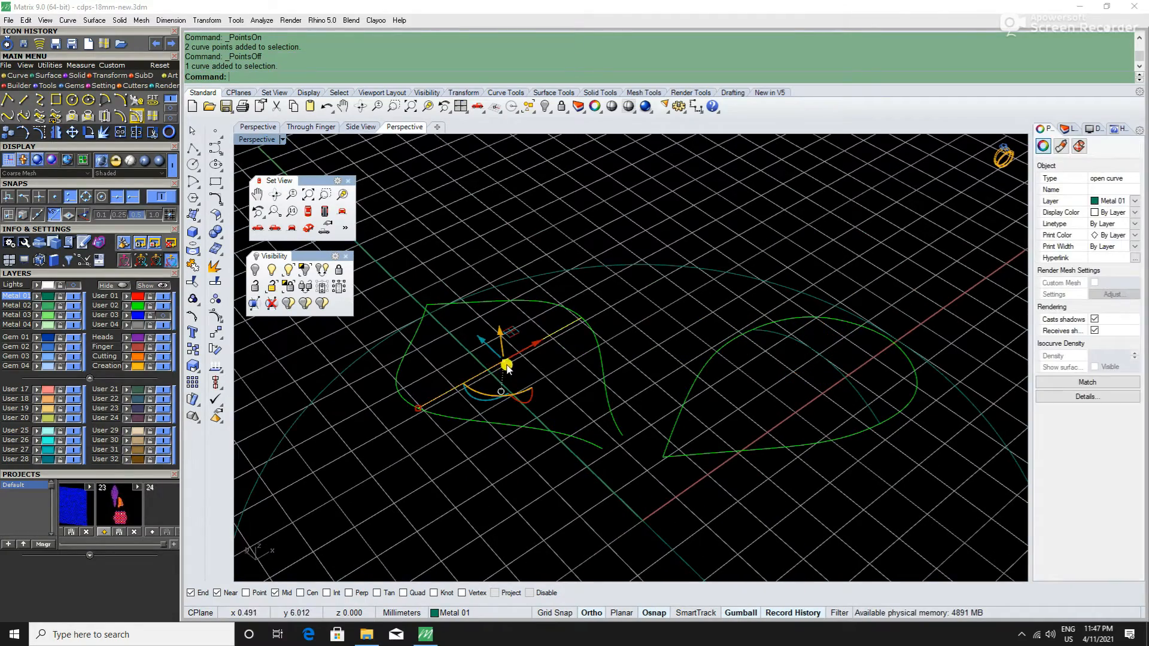
key(F10)
scroll(542, 364, up, 3)
text(re)
key(Return)
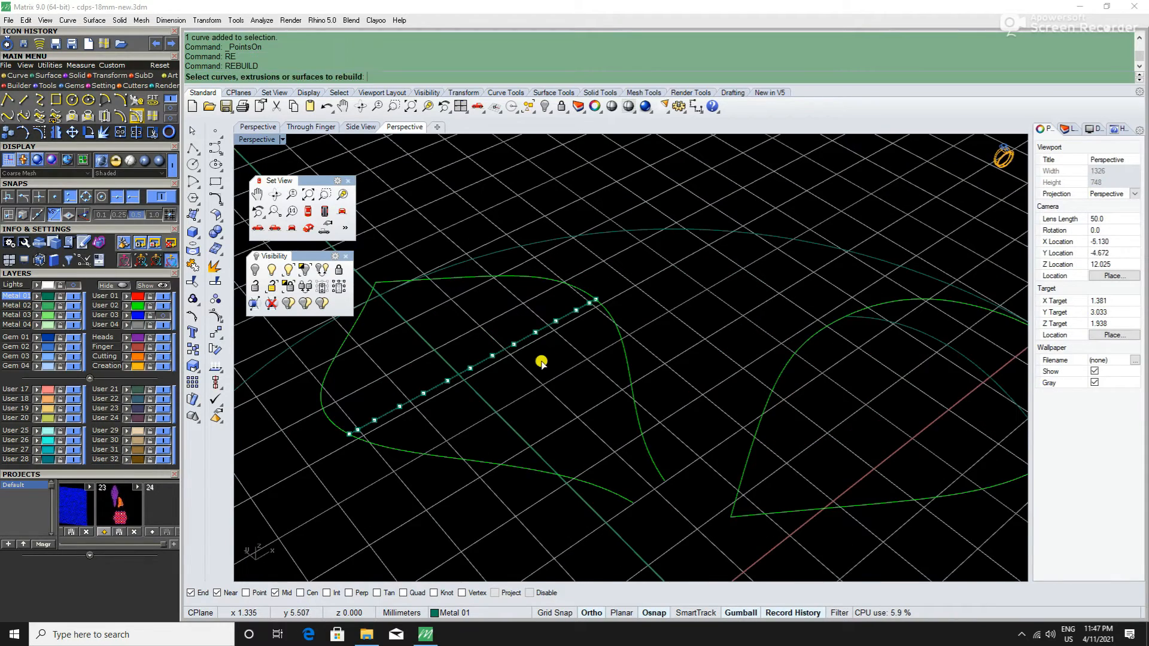
scroll(542, 363, up, 3)
click(519, 336)
key(Return)
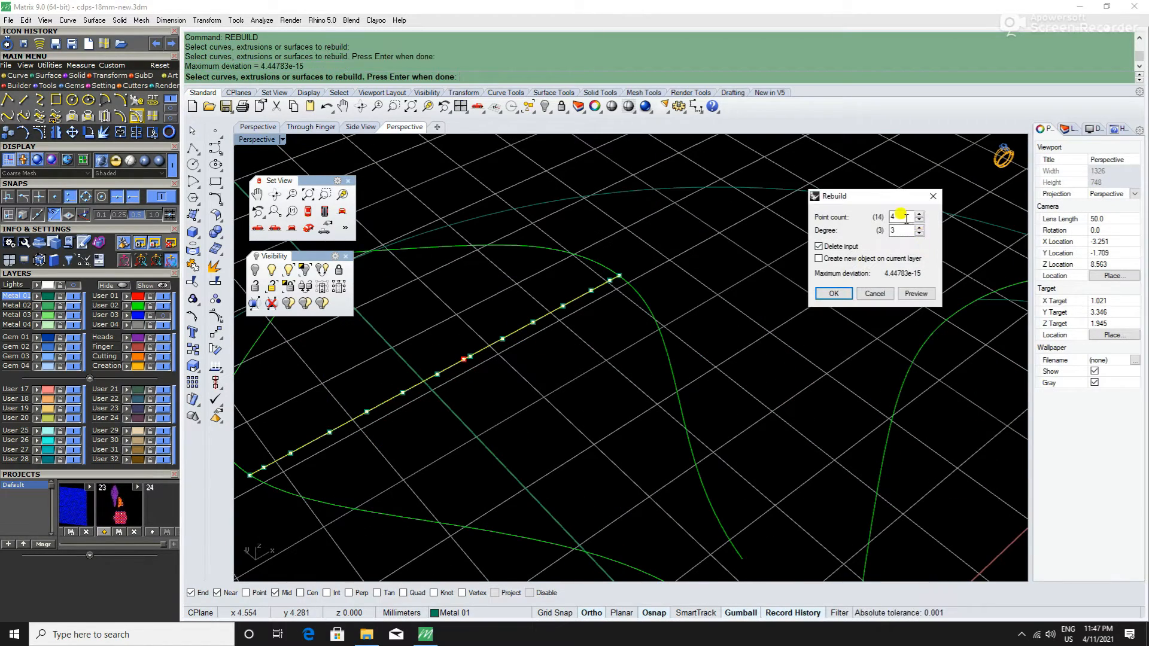
click(836, 294)
Step: Raise the two middle control points of the open leaf's cross line vertically by 1 mm, leaving the control points hidden
scroll(916, 321, down, 6)
right_drag(918, 321, 715, 352)
scroll(694, 361, up, 5)
drag(659, 346, 863, 438)
click(748, 352)
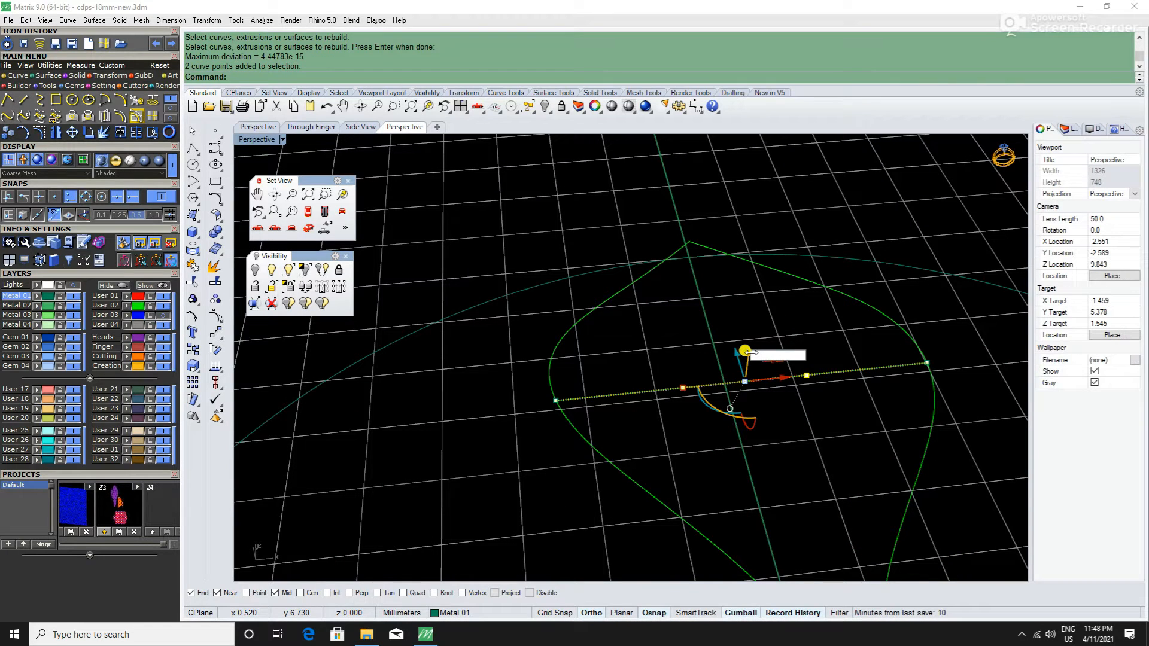
text(1)
key(Return)
scroll(721, 386, down, 8)
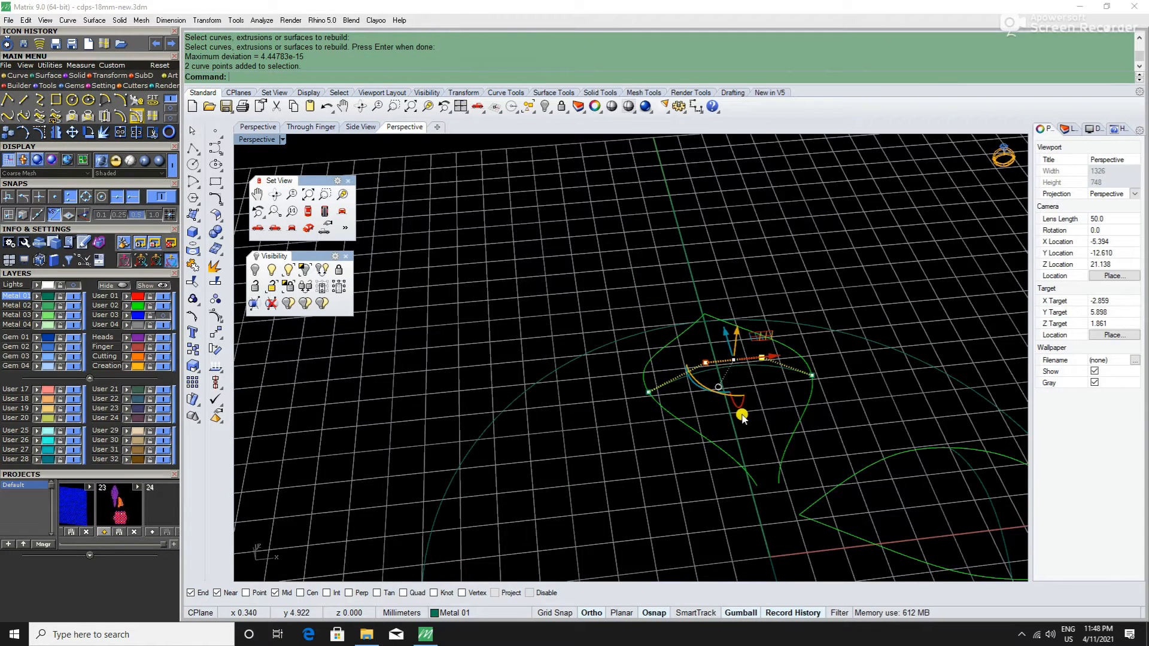
key(Escape)
key(Escape)
Step: Draw a line joining the two open ends of the leaf outline at its narrow end
right_drag(747, 415, 769, 418)
scroll(805, 415, up, 6)
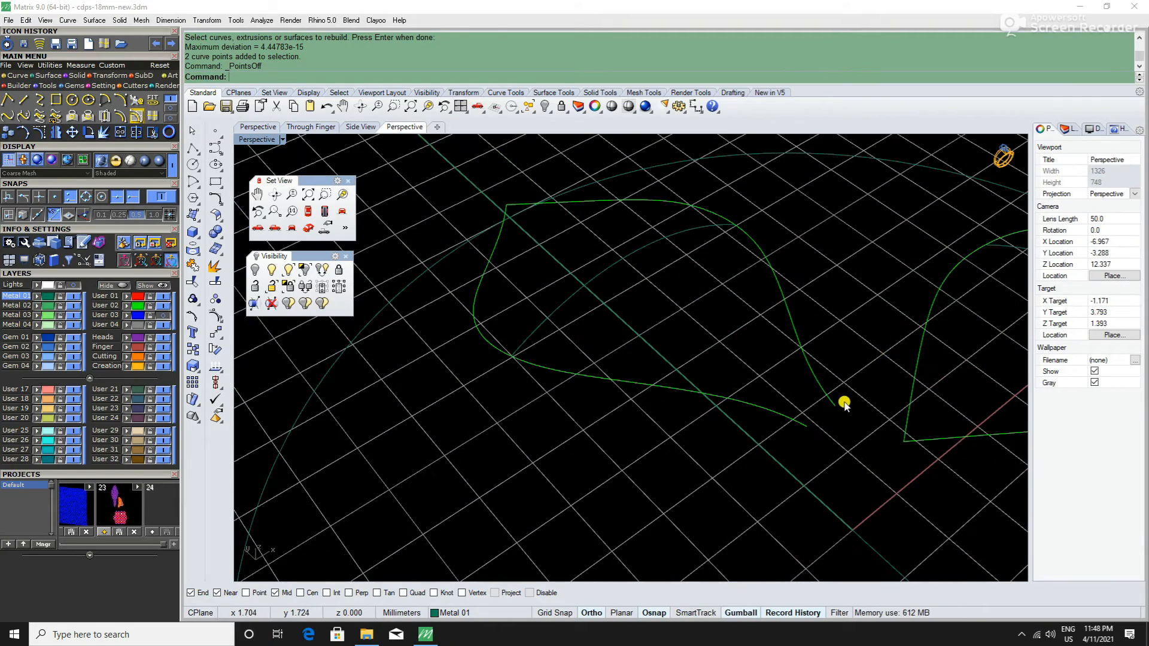
text(li)
key(Return)
click(835, 405)
click(807, 426)
Step: Sweep a surface along the leaf's two side rails, using the end line, the raised arch and the tip point as cross sections
right_drag(835, 443, 874, 441)
text(s2)
key(Return)
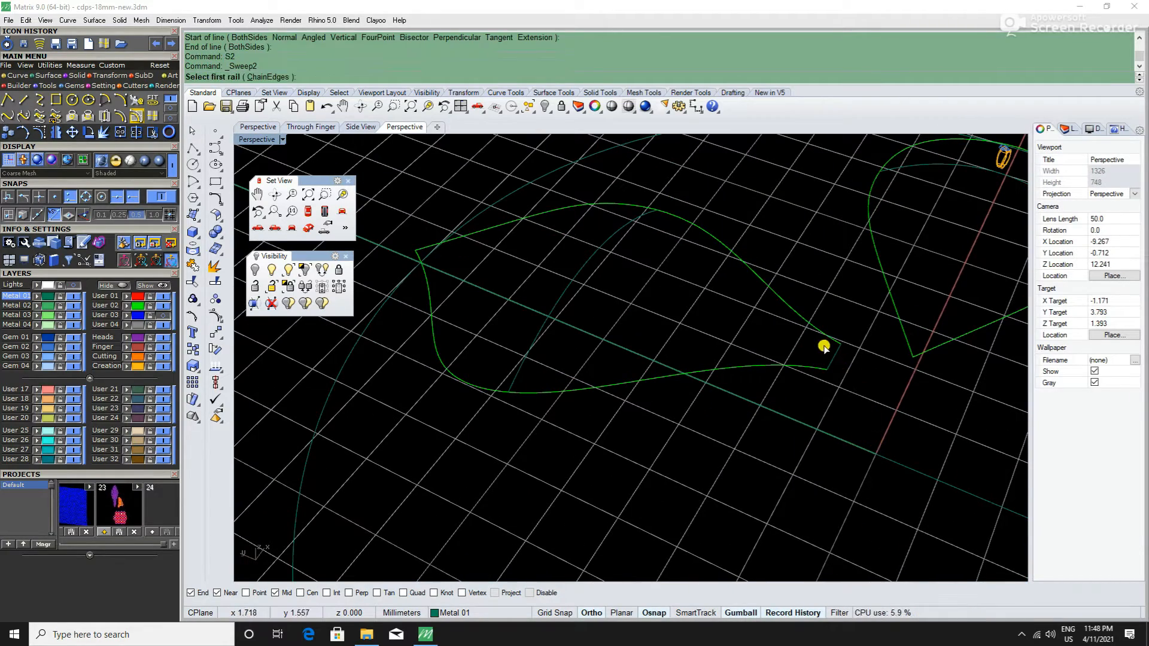
click(824, 347)
click(804, 366)
click(833, 358)
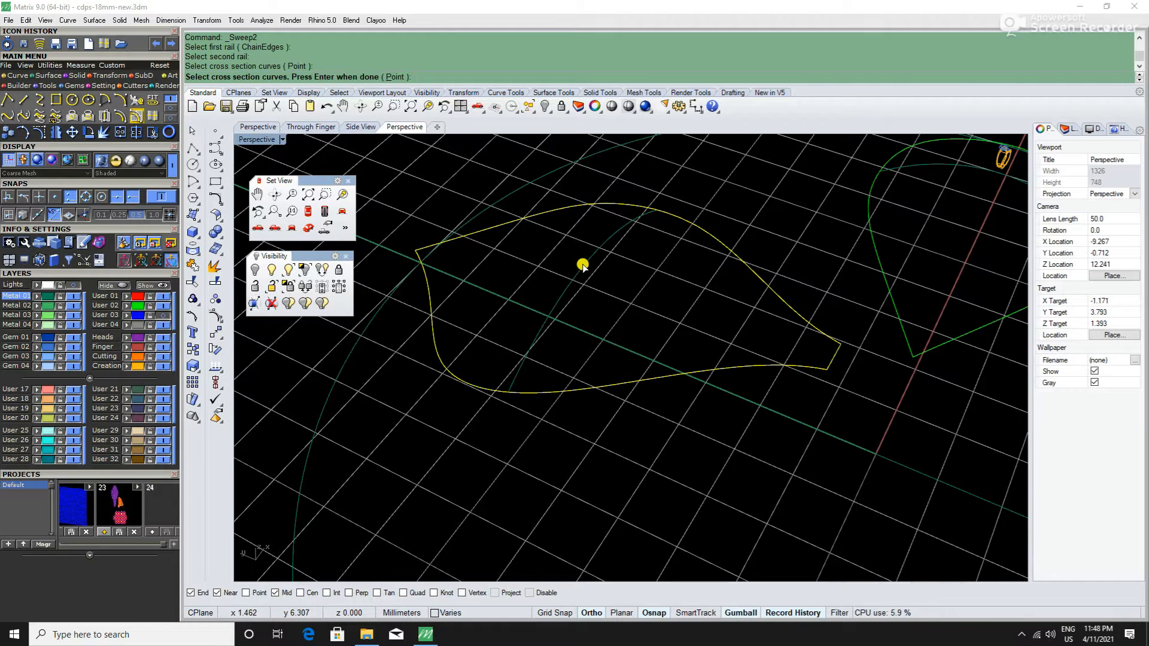
click(394, 76)
click(417, 247)
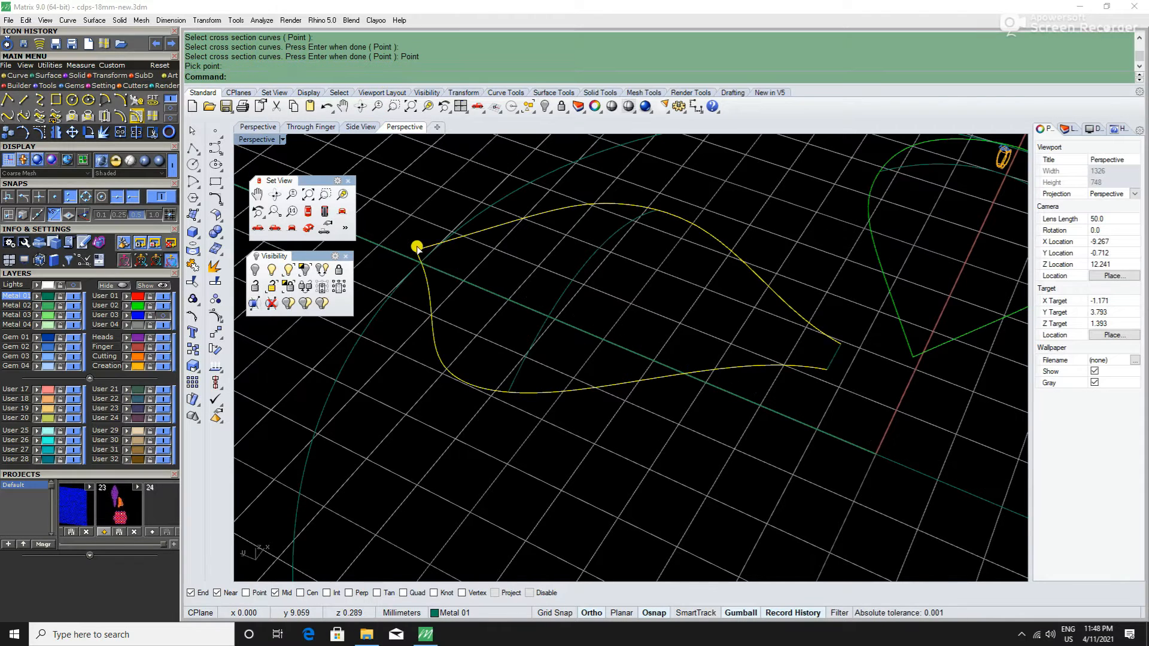
right_click(567, 308)
click(611, 419)
right_drag(662, 461, 828, 356)
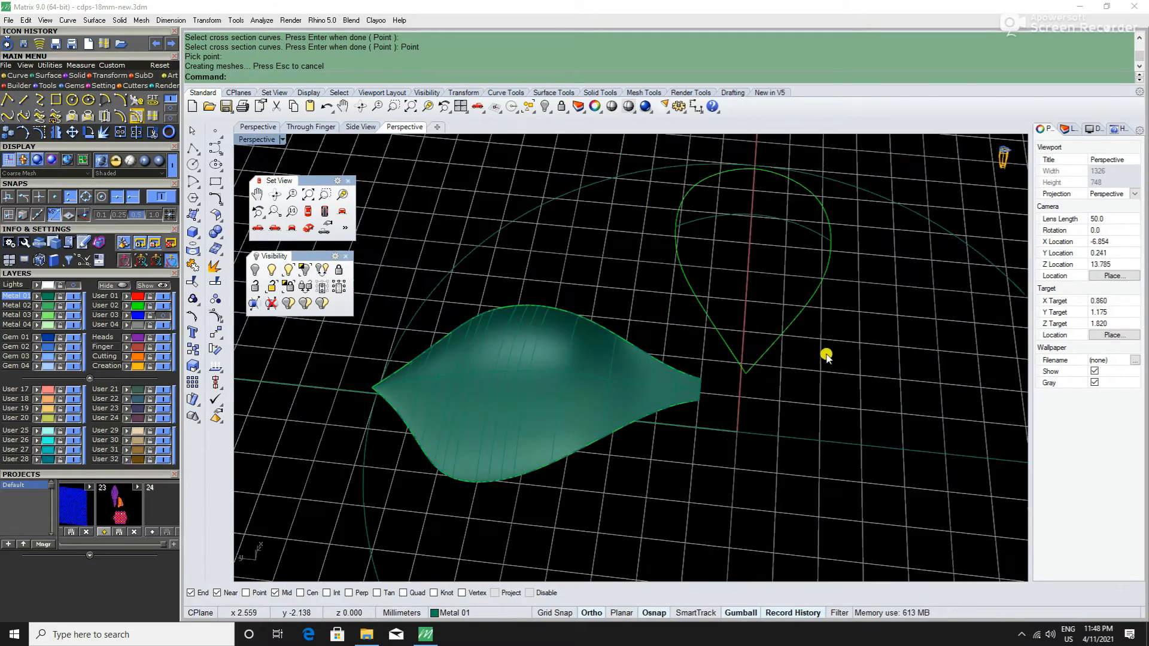
right_drag(685, 387, 698, 410)
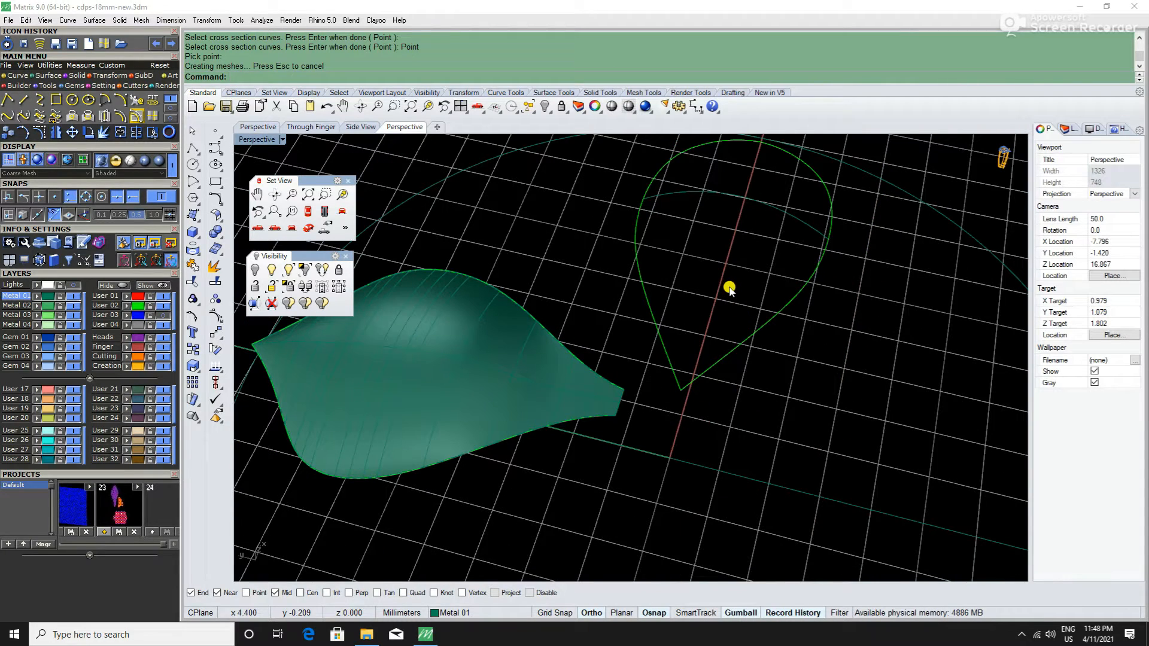
text(S2)
key(Return)
click(671, 346)
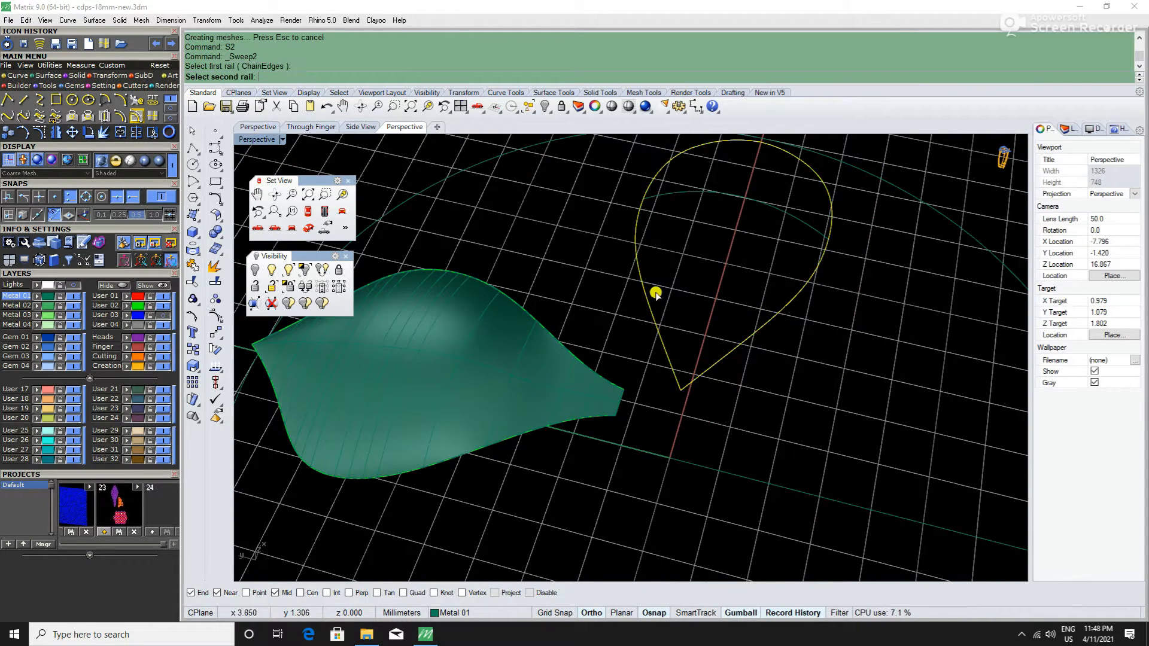
key(Escape)
Step: Try to explode the closed teardrop curve into separate segments
click(704, 376)
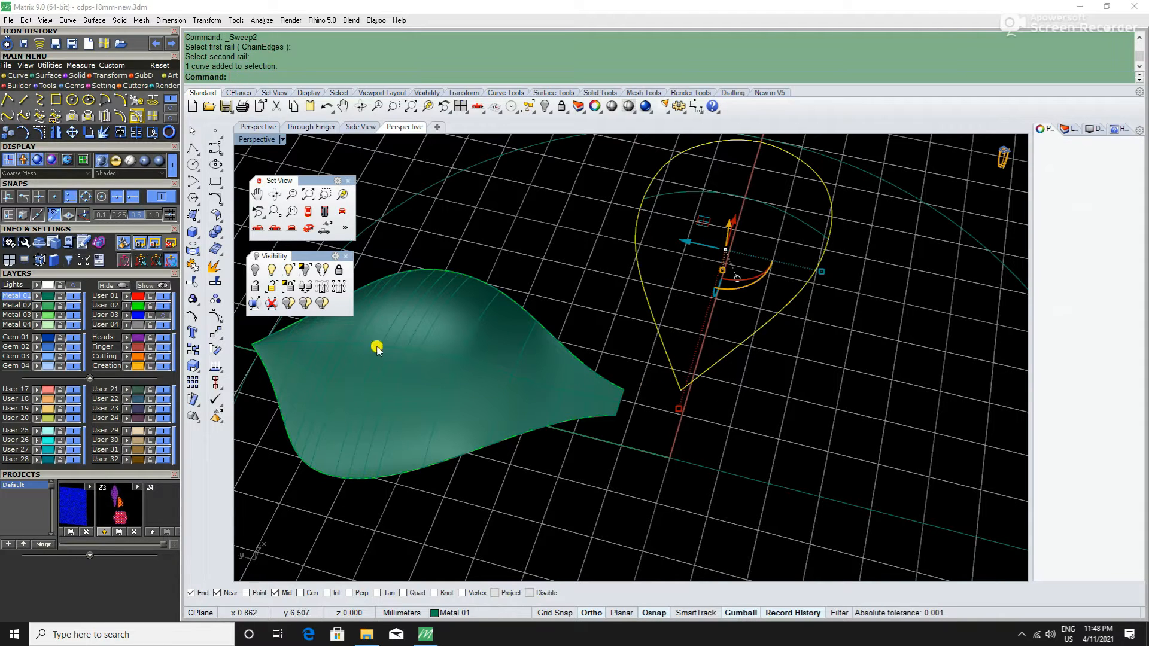
click(212, 267)
click(607, 292)
click(650, 311)
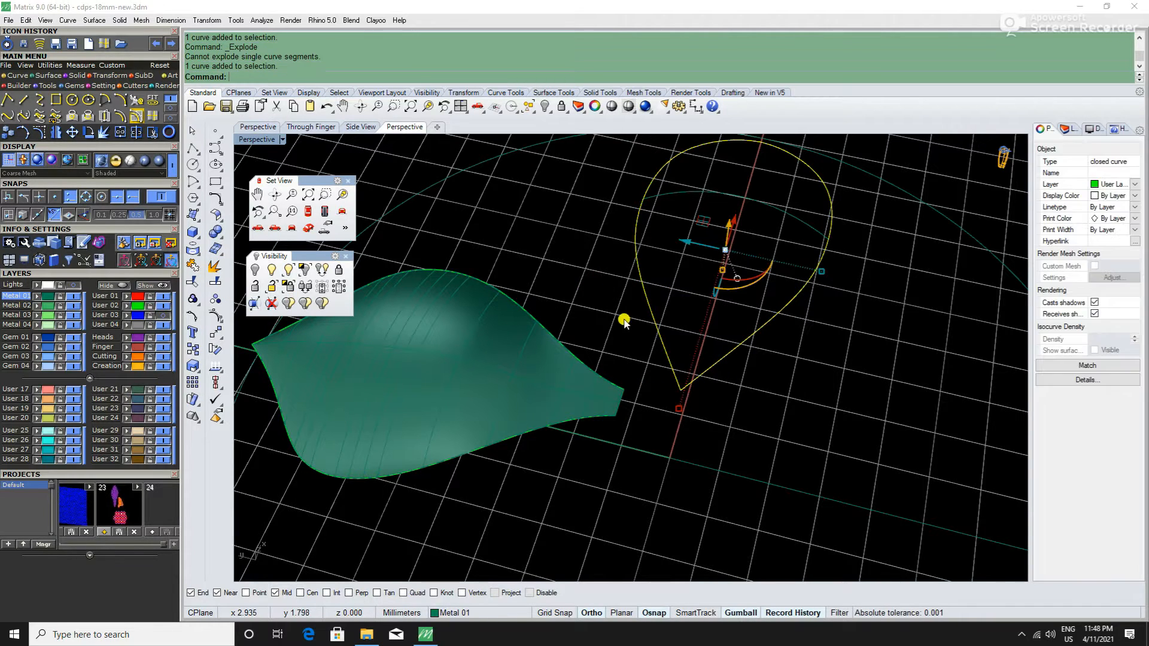
click(758, 346)
click(758, 329)
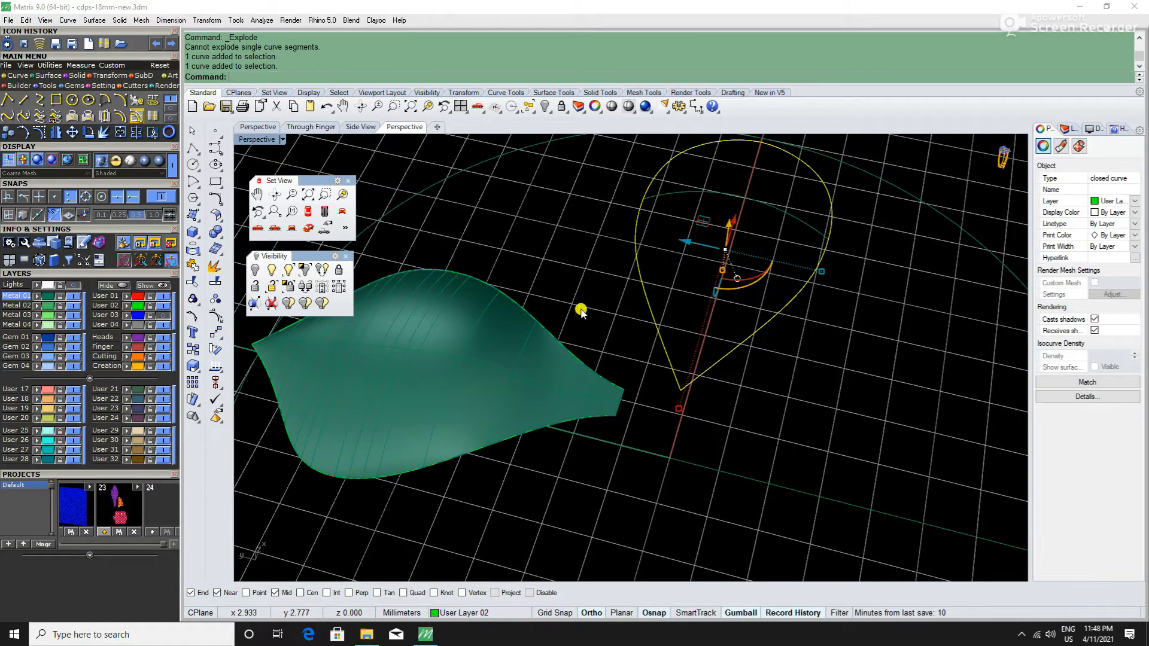
click(213, 267)
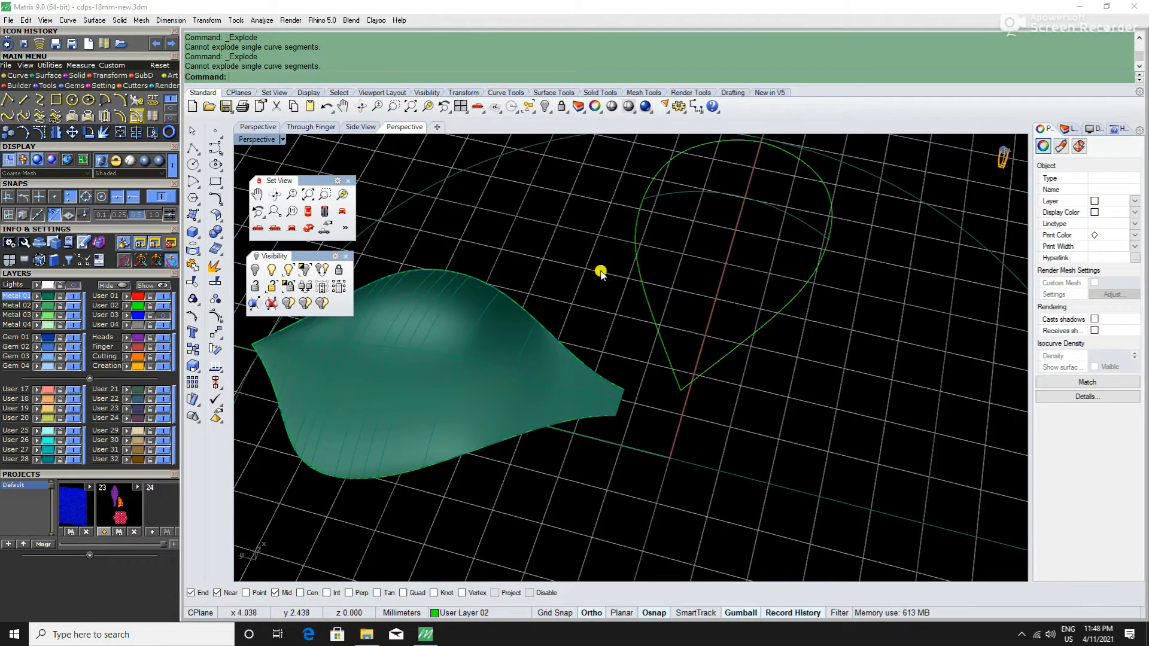
Step: Split the closed teardrop curve into two halves with points at its rounded end and its pointed tip
right_drag(722, 371, 683, 395)
scroll(688, 400, down, 2)
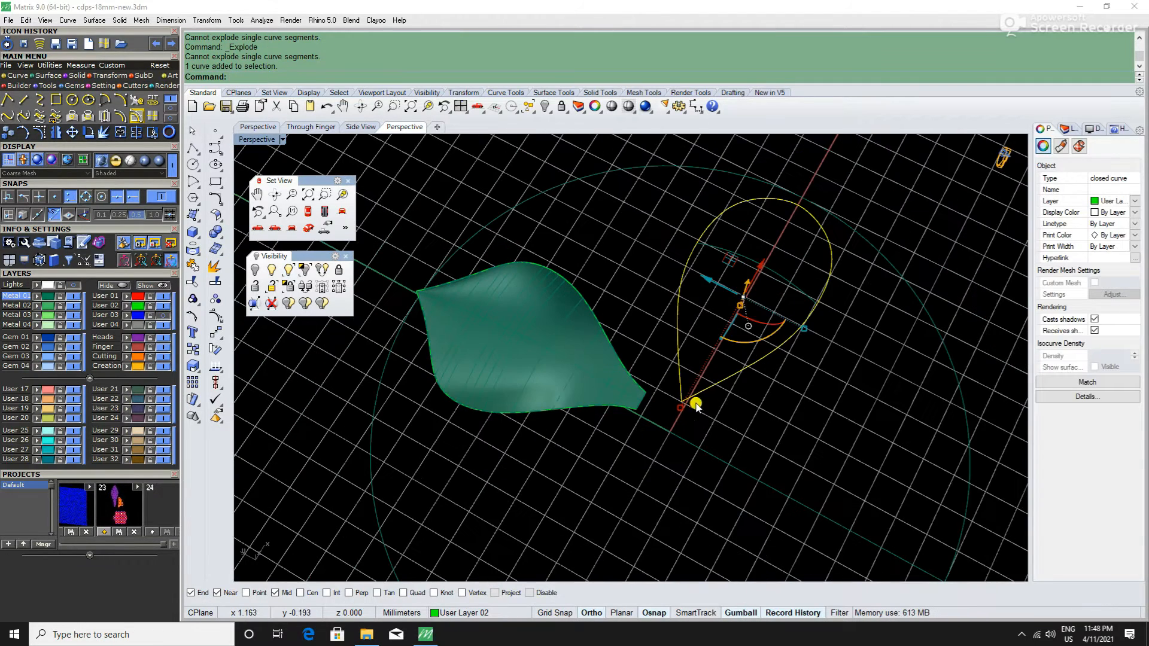
click(722, 391)
click(722, 389)
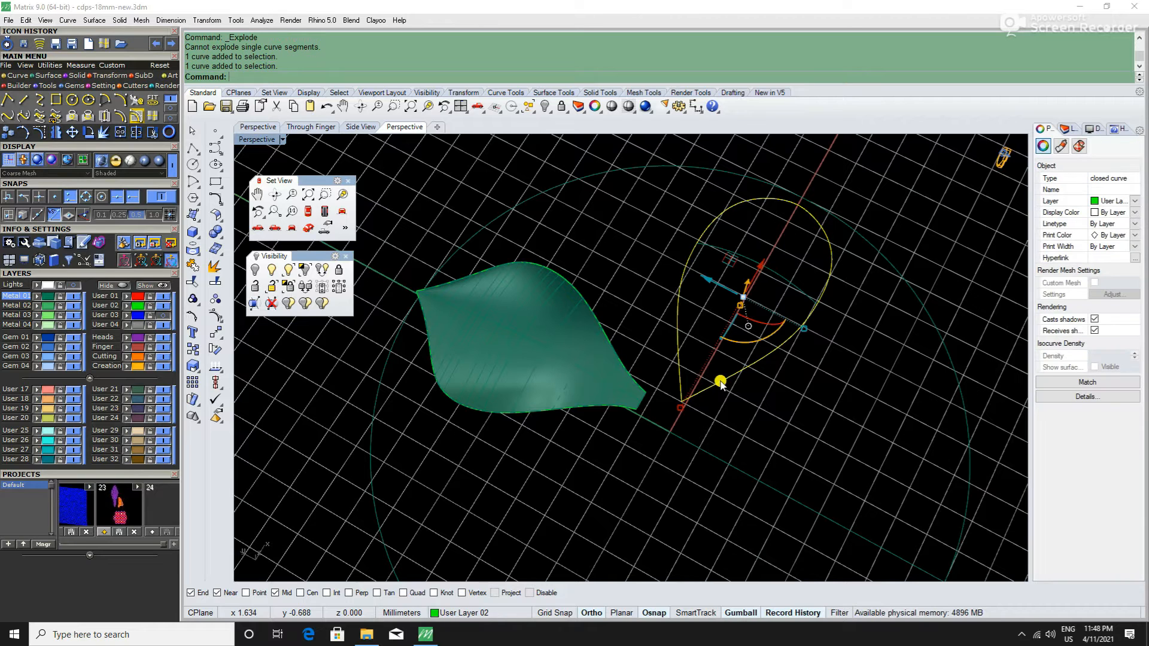
text(SP)
key(Return)
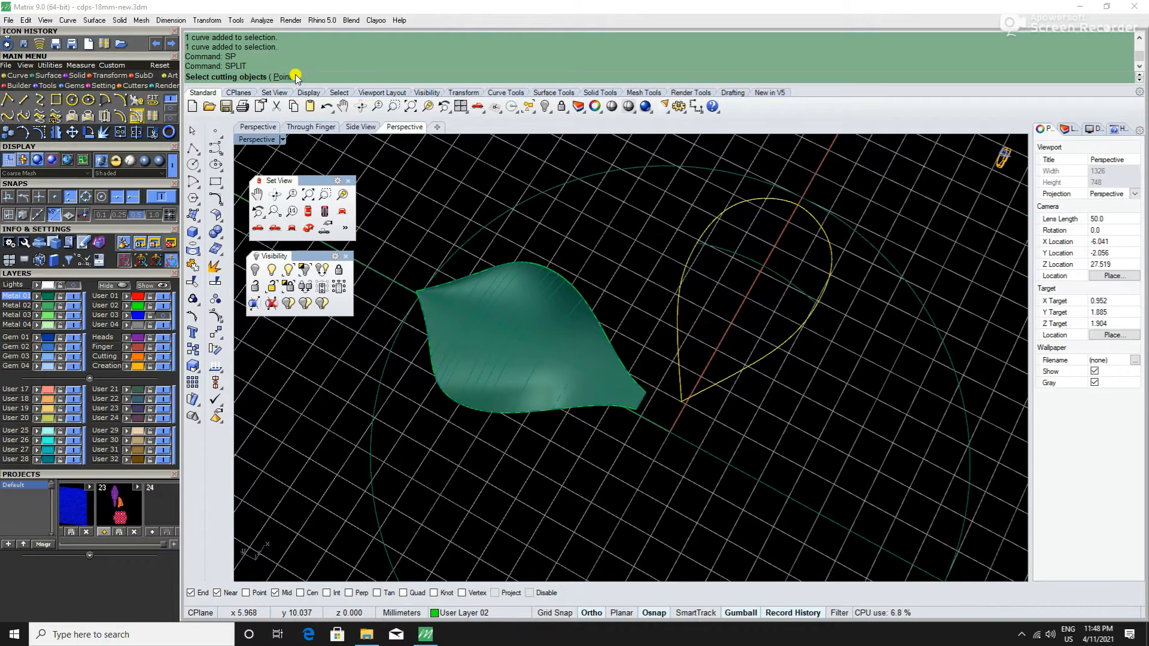
click(287, 76)
click(793, 202)
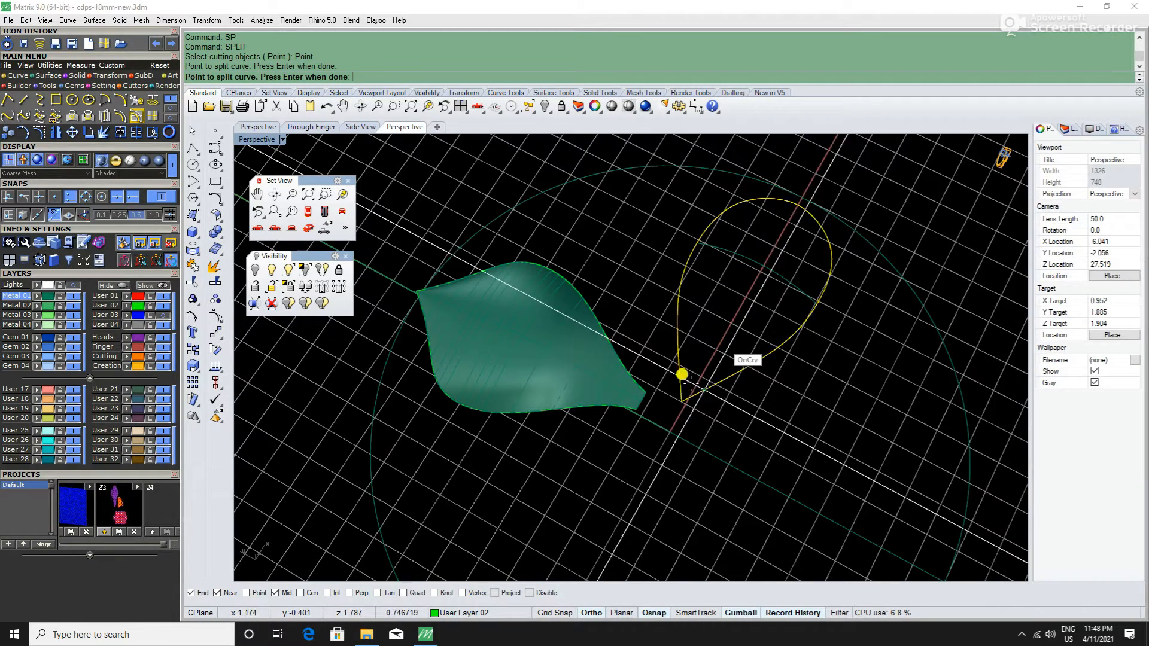
click(678, 398)
key(Return)
click(694, 412)
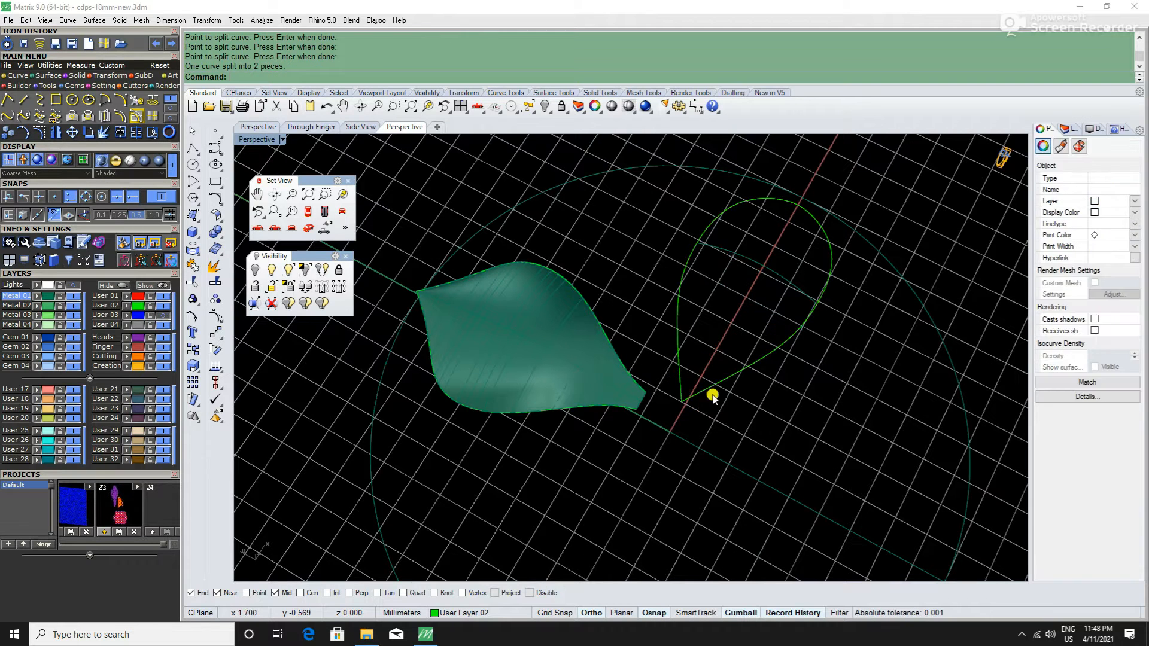
click(718, 387)
Step: Sweep a surface along the teardrop's two halves, using the pointed tip, the raised arch and the rounded end point as cross sections
scroll(779, 333, up, 2)
click(700, 356)
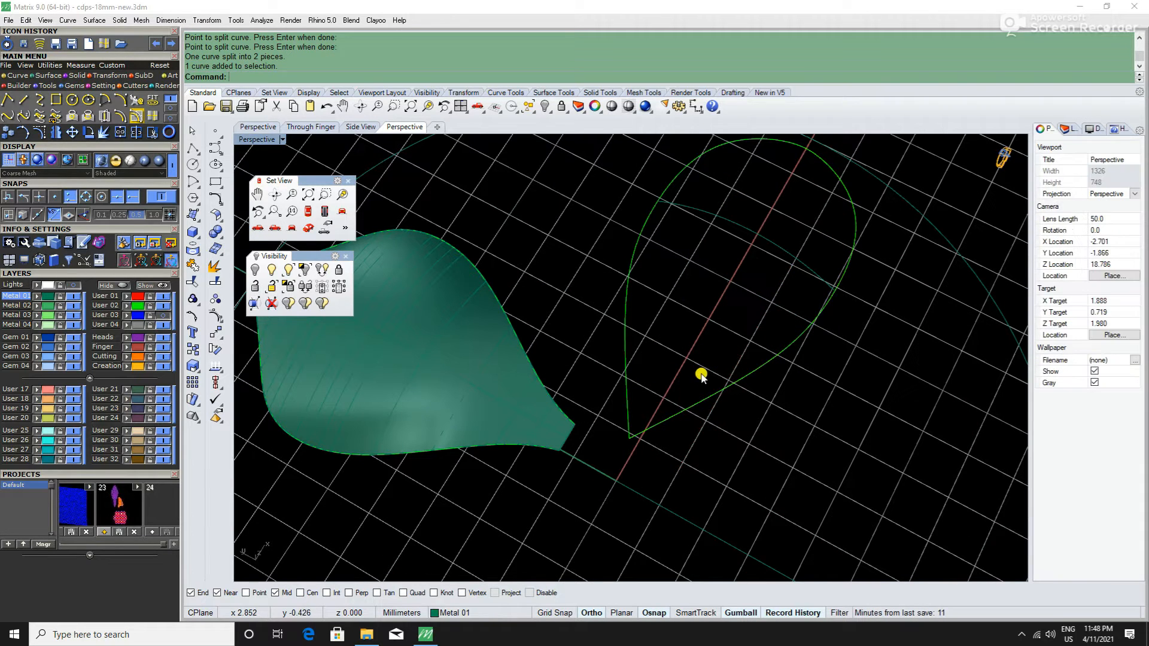
text(s2)
key(Return)
click(717, 391)
click(626, 376)
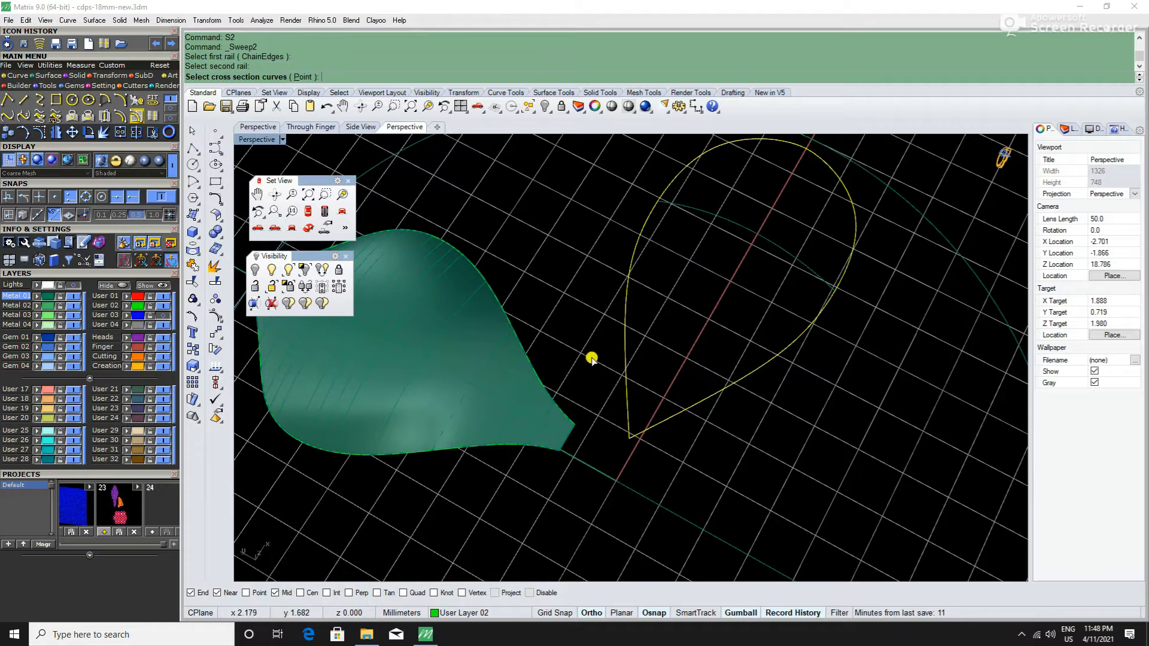
click(297, 76)
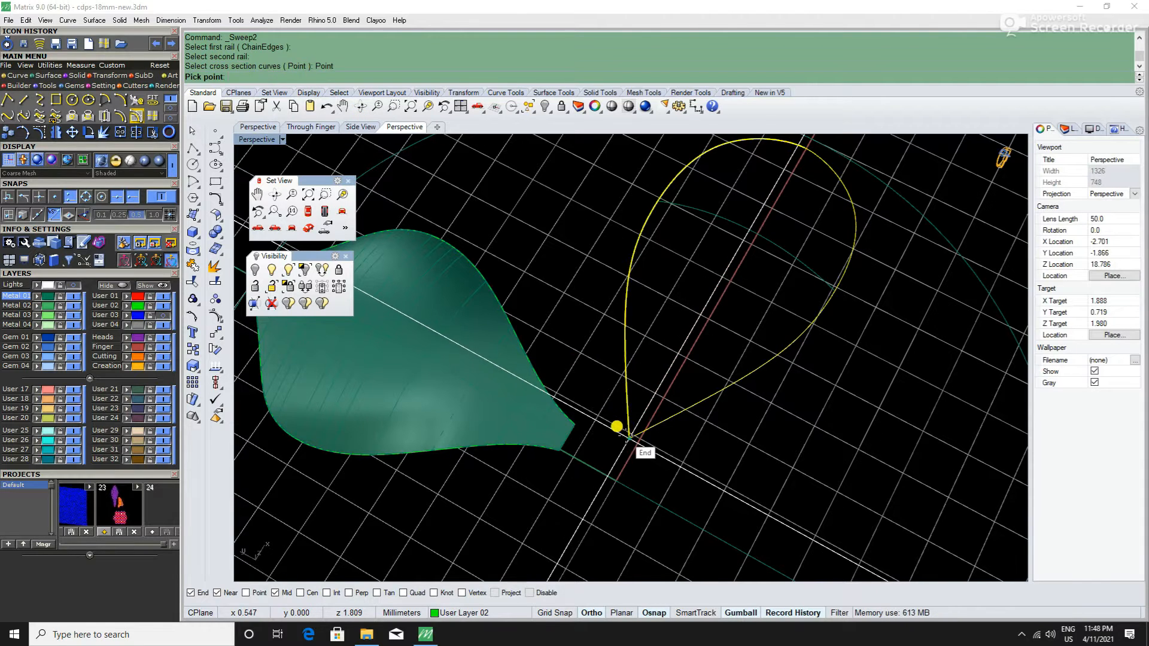
click(627, 438)
click(739, 230)
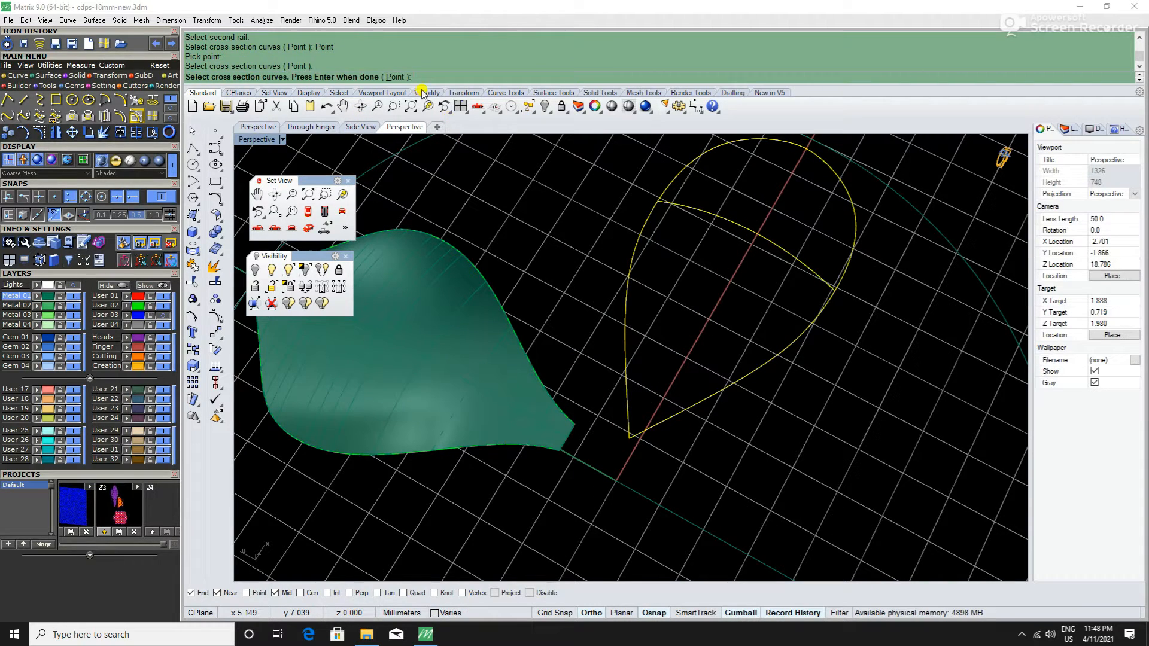
click(395, 76)
click(800, 136)
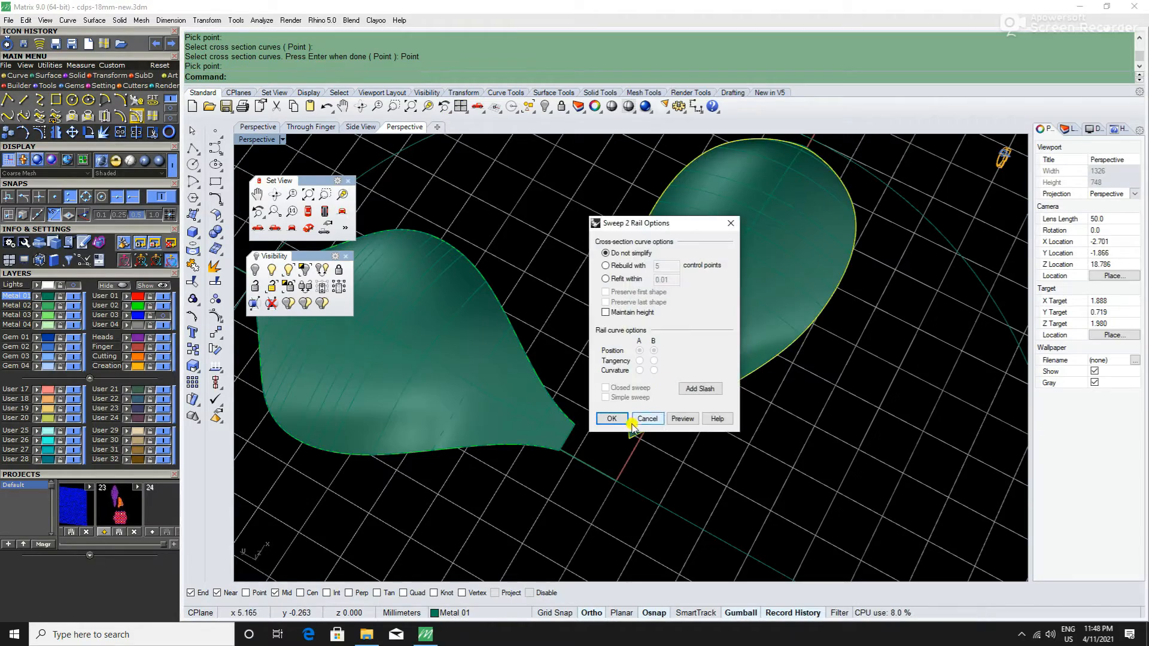
click(624, 419)
Step: Delete the swept teardrop surface
right_drag(618, 425, 685, 436)
scroll(695, 413, up, 6)
click(708, 414)
key(Delete)
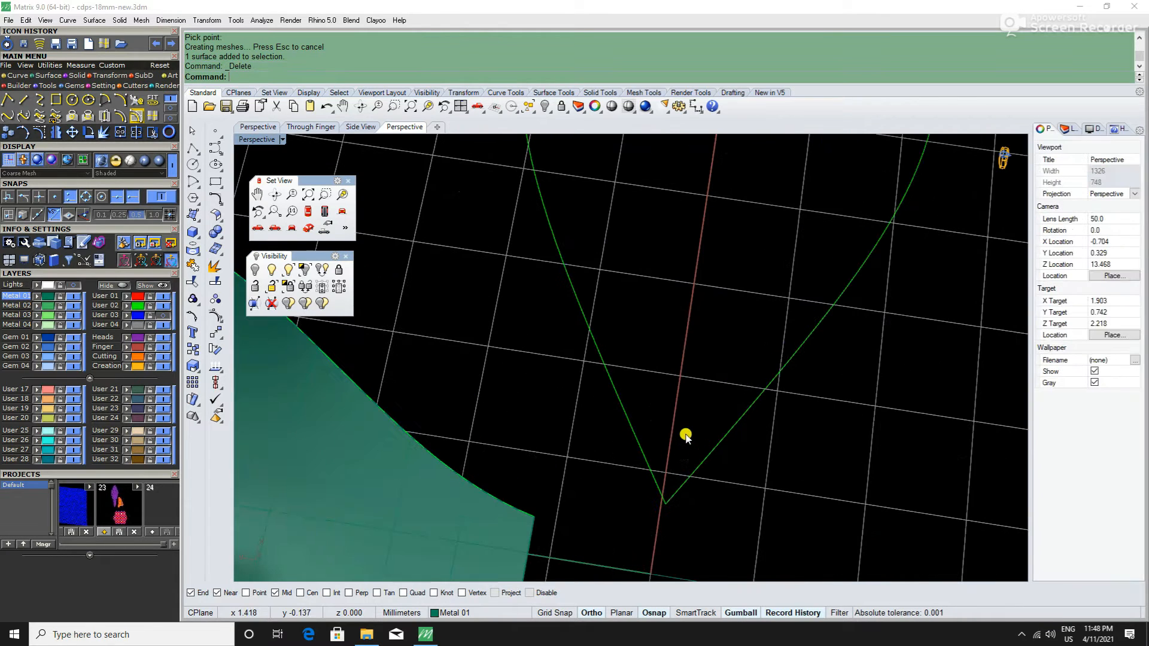
Step: Draw a short line across the teardrop's two side curves just before the pointed tip
text(LI)
key(Return)
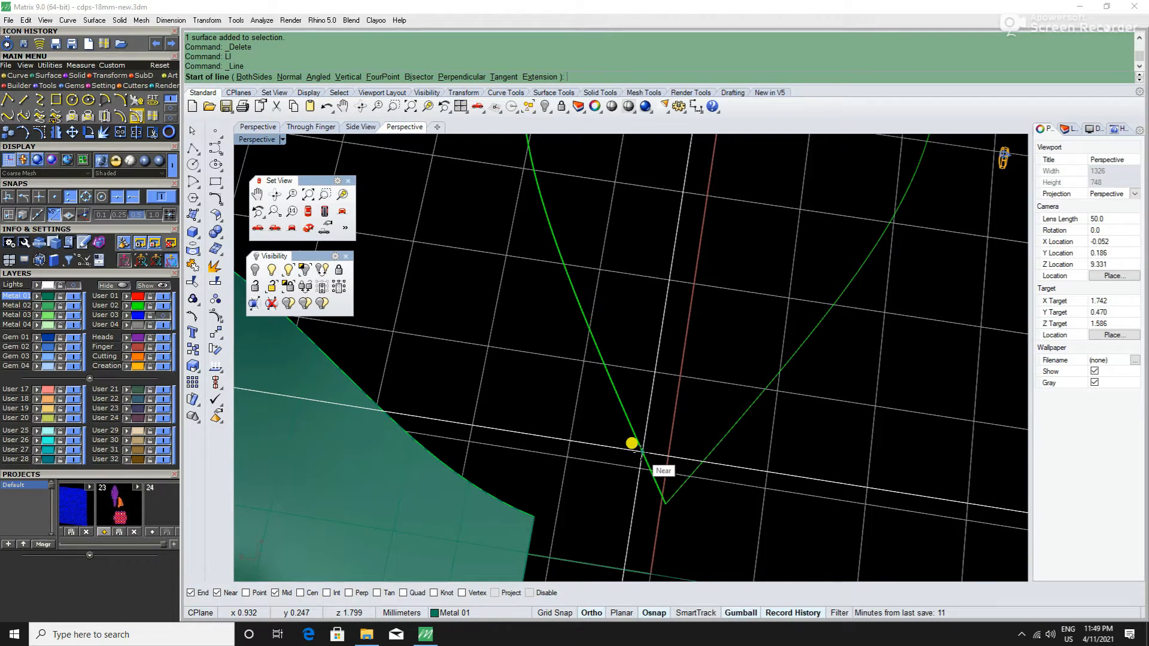
click(642, 451)
click(690, 457)
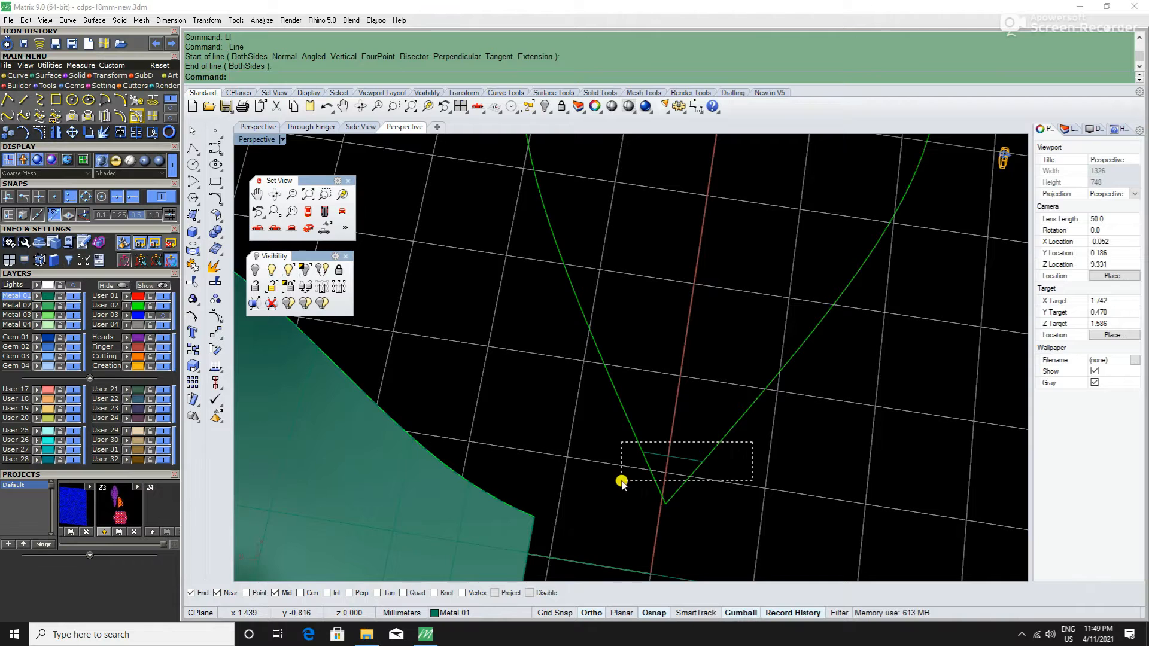
Step: Try to trim off the teardrop's pointed tip using the short cross line as cutter, and undo the trim
drag(622, 483, 622, 483)
scroll(694, 496, up, 2)
text(T)
key(Return)
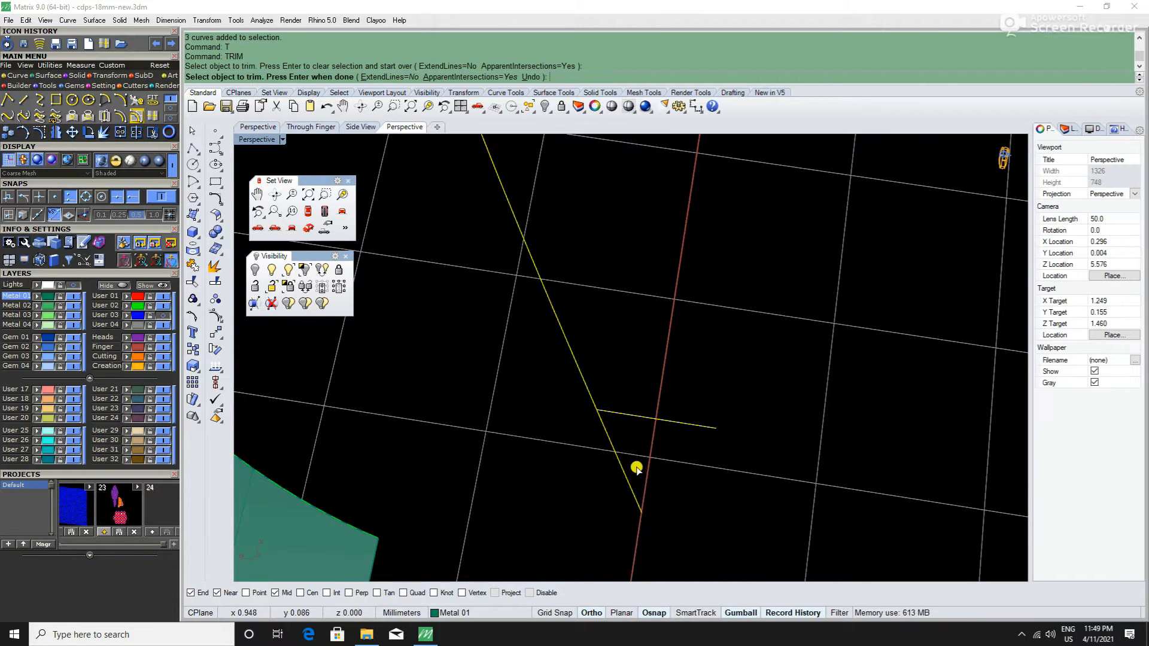
click(631, 487)
key(Return)
scroll(662, 504, down, 6)
key(ctrl+z)
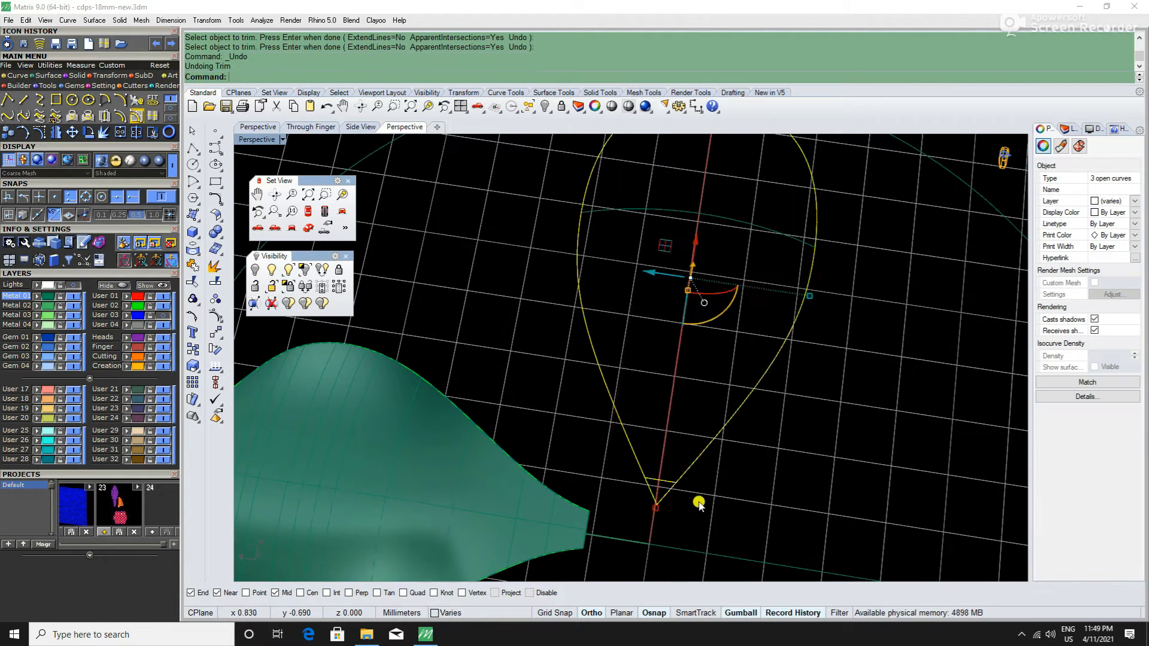
Step: Replace the short cross line near the teardrop's tip with a line about 0.49 mm long that ends exactly on both side curves
key(Escape)
scroll(664, 480, up, 6)
click(670, 486)
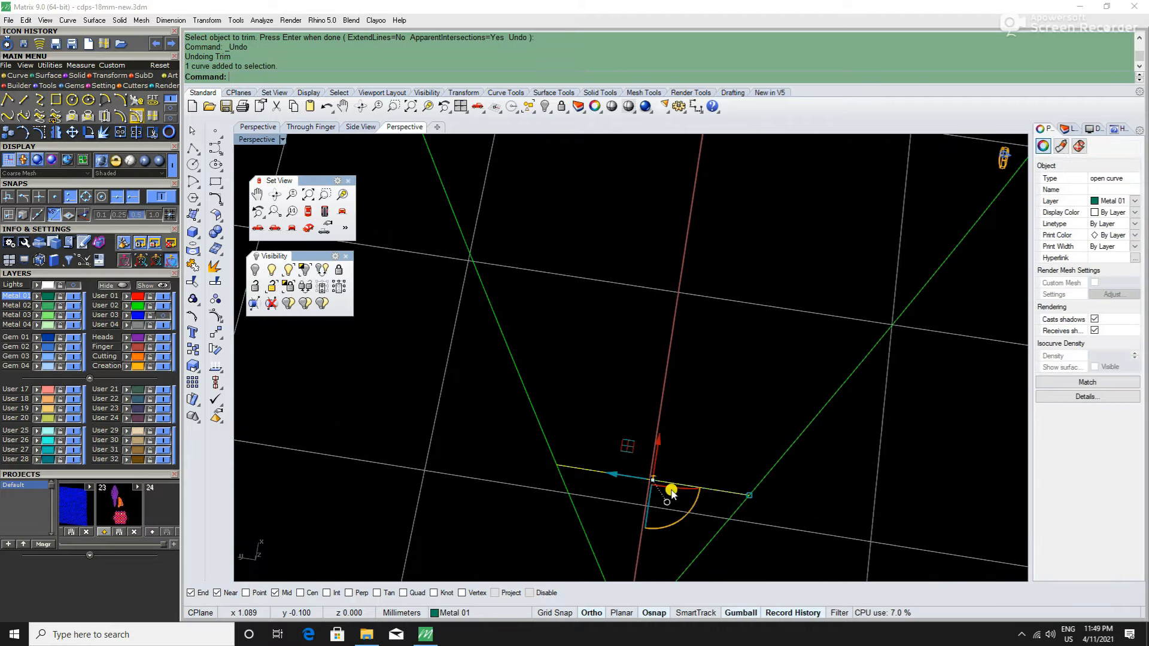
key(Delete)
text(LI)
key(Return)
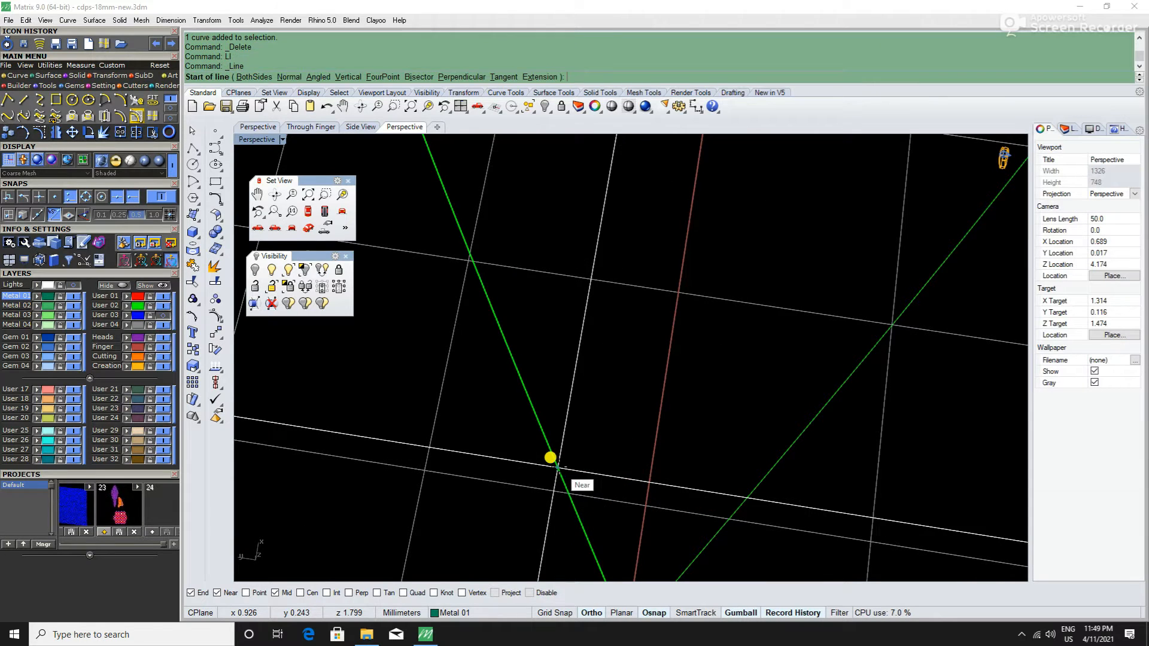
click(556, 466)
scroll(736, 494, up, 3)
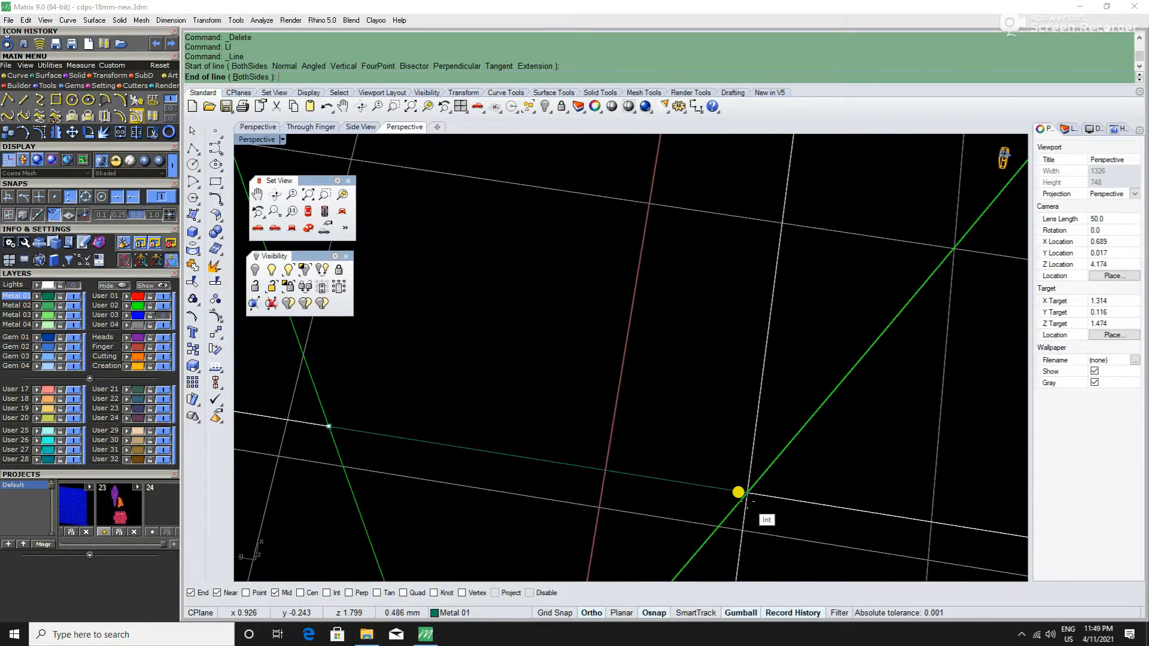
click(737, 492)
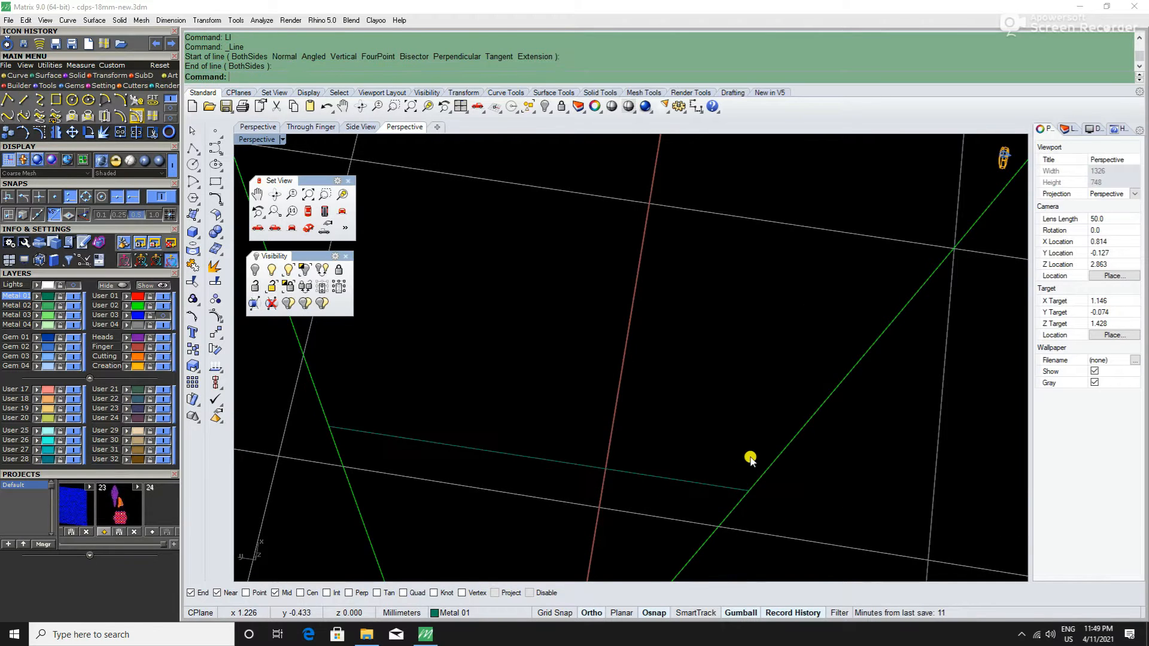
Step: Trim both teardrop side curves beyond the short cross line so the pointed tip is removed
scroll(751, 458, down, 2)
drag(772, 462, 659, 505)
scroll(694, 518, up, 2)
text(t)
key(Return)
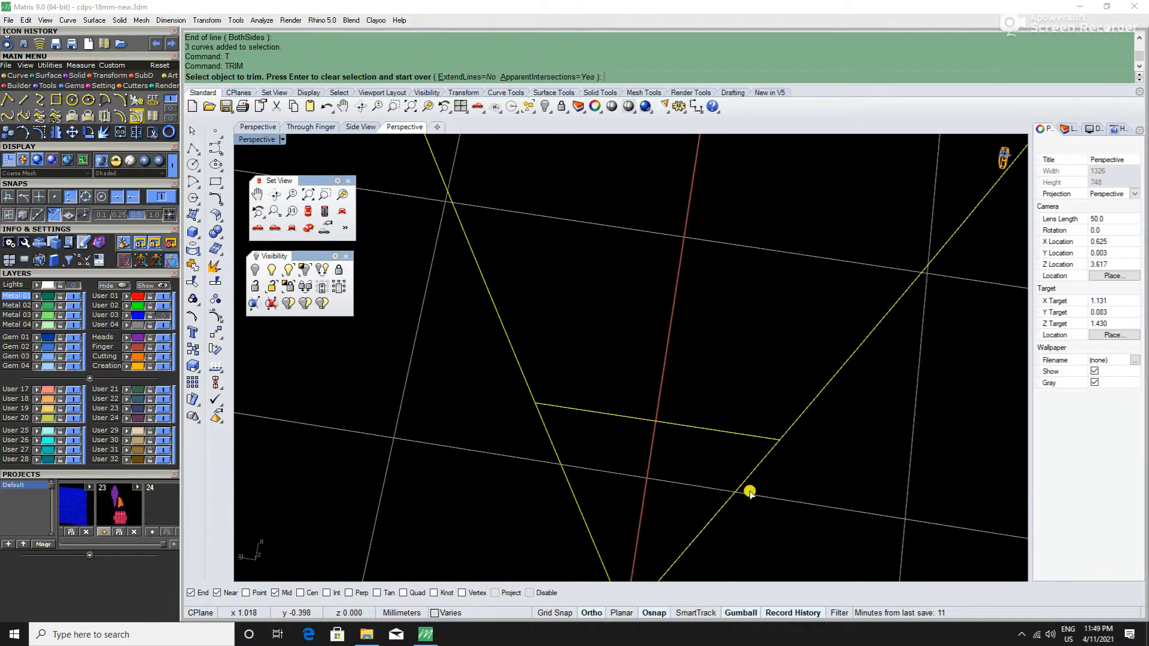
click(749, 492)
click(574, 497)
key(Return)
scroll(643, 505, down, 4)
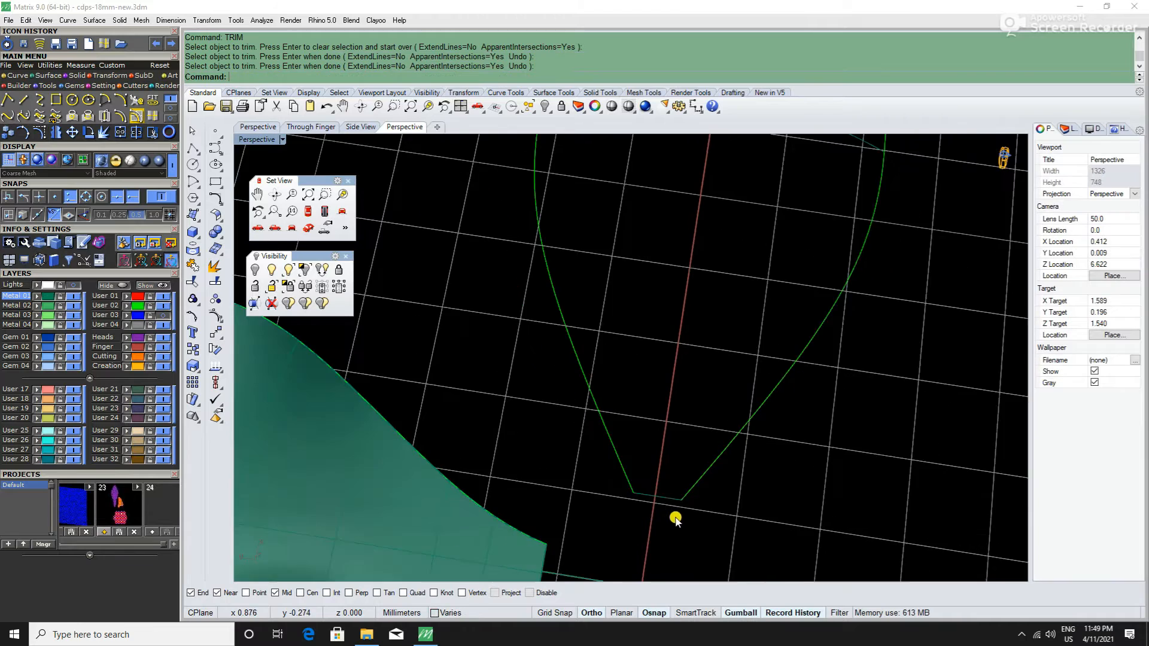
Step: Sweep a surface along the teardrop's two side rails, using the rounded end point, the raised arch and the short end line as cross sections
scroll(675, 518, down, 5)
right_drag(675, 519, 637, 482)
text(s2)
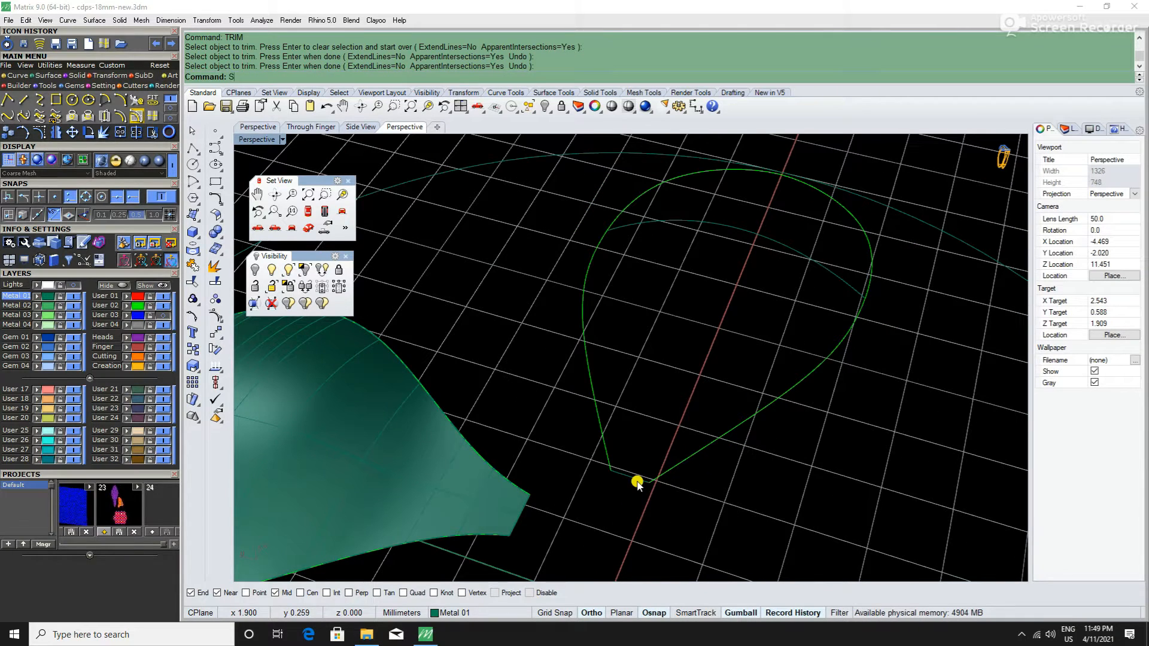
key(Return)
click(721, 426)
click(592, 380)
scroll(644, 415, down, 2)
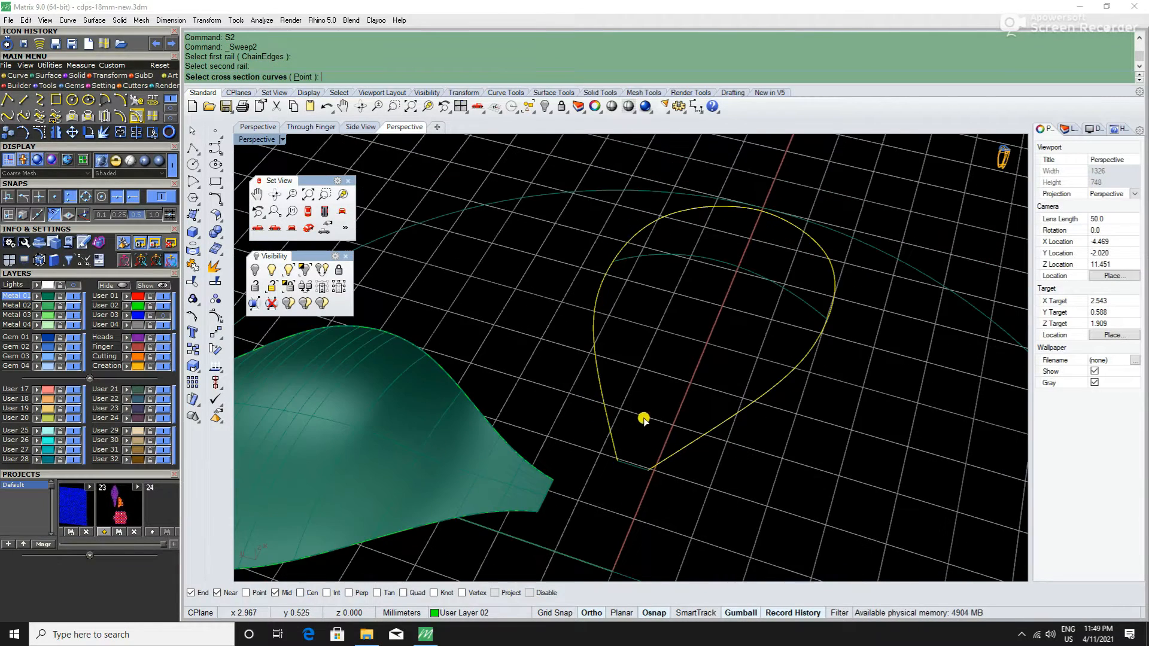
click(302, 77)
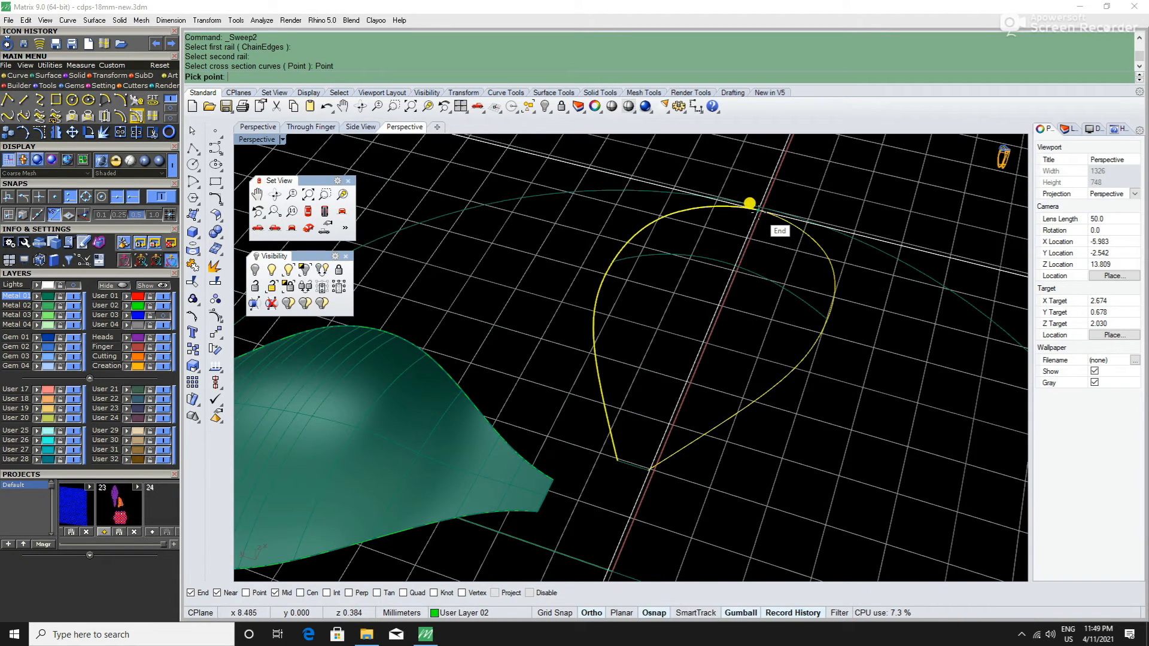
click(749, 207)
click(746, 283)
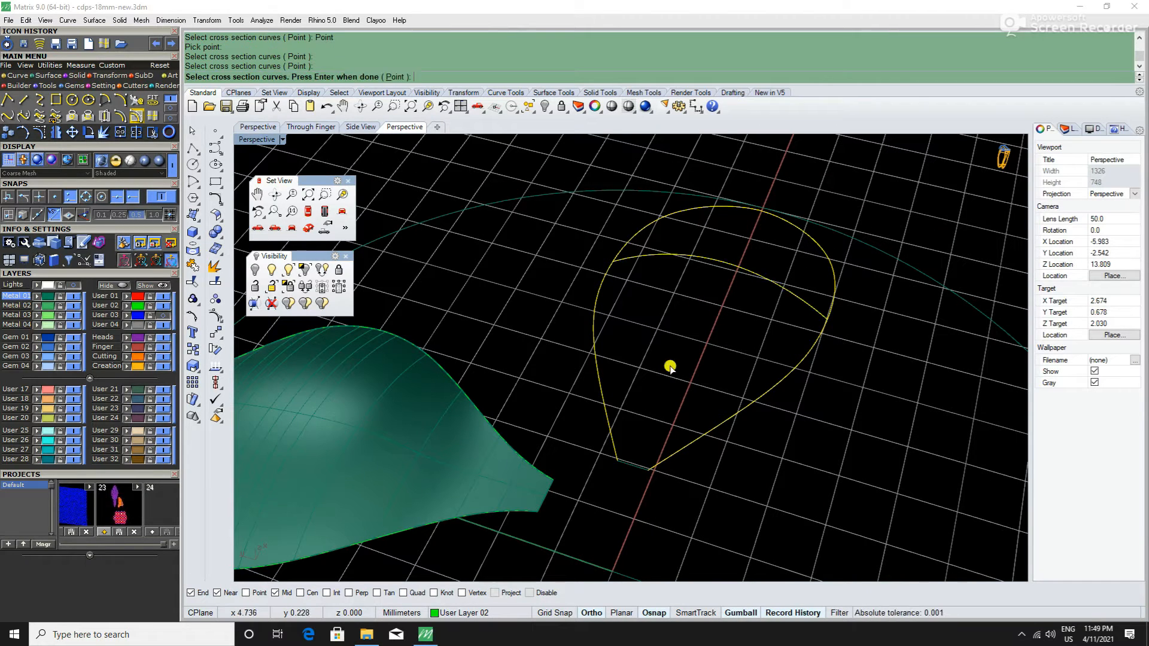
click(636, 465)
key(Return)
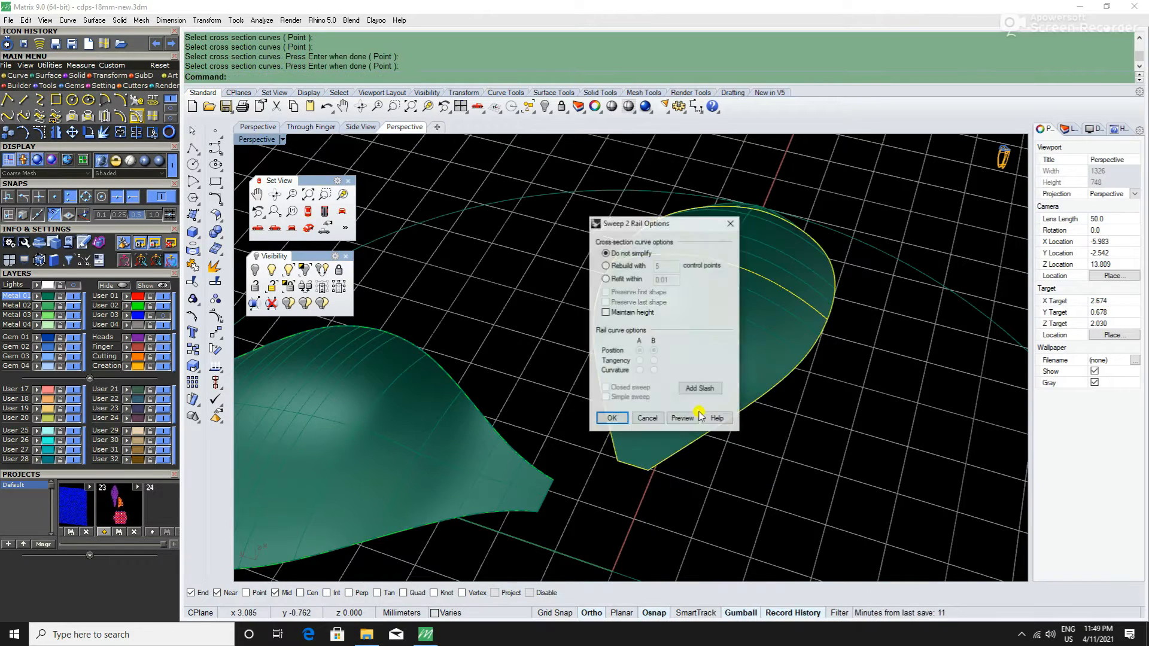
click(608, 419)
right_drag(720, 449, 694, 429)
click(649, 398)
shift+click(500, 342)
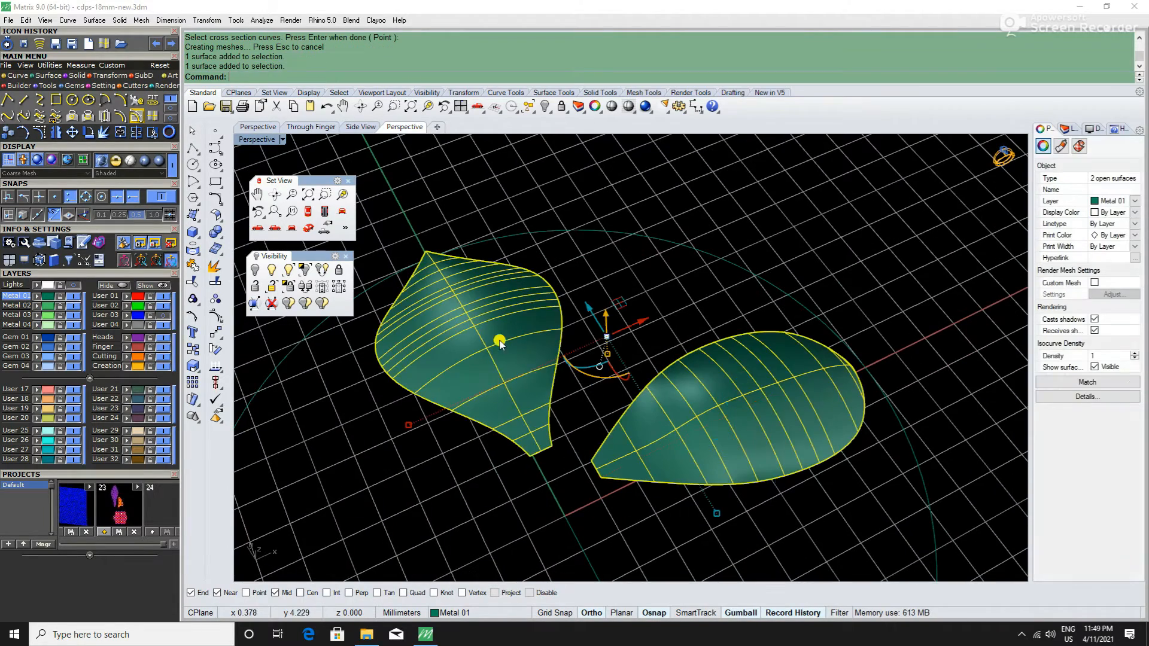
key(Escape)
right_drag(920, 351, 763, 383)
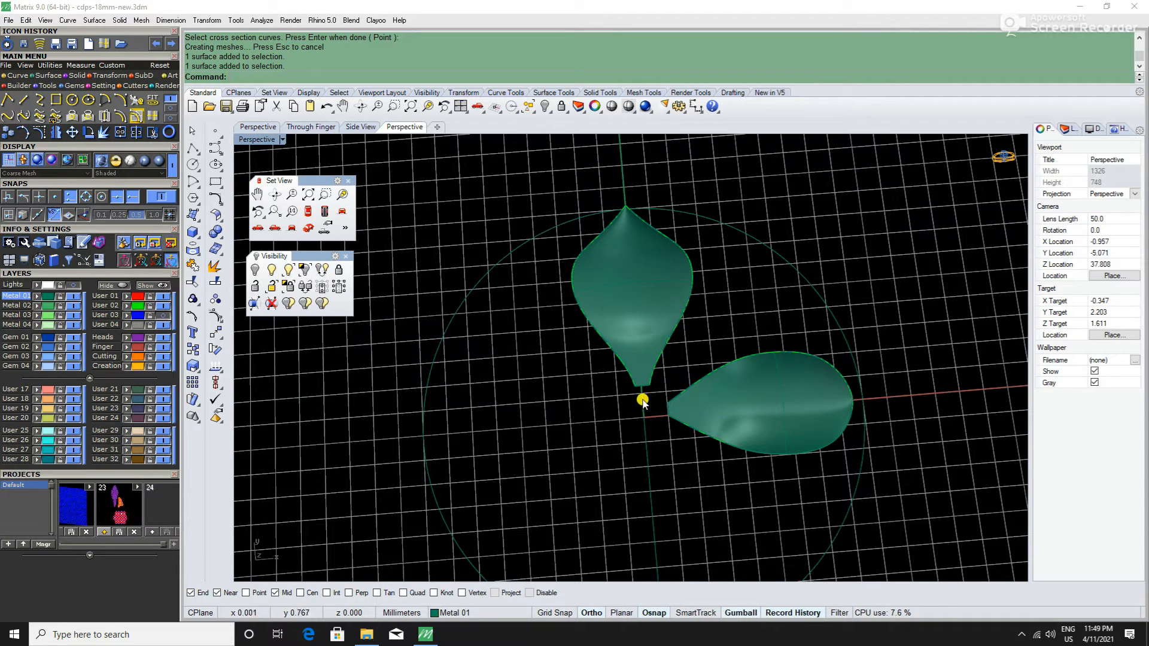
text(HH)
key(Return)
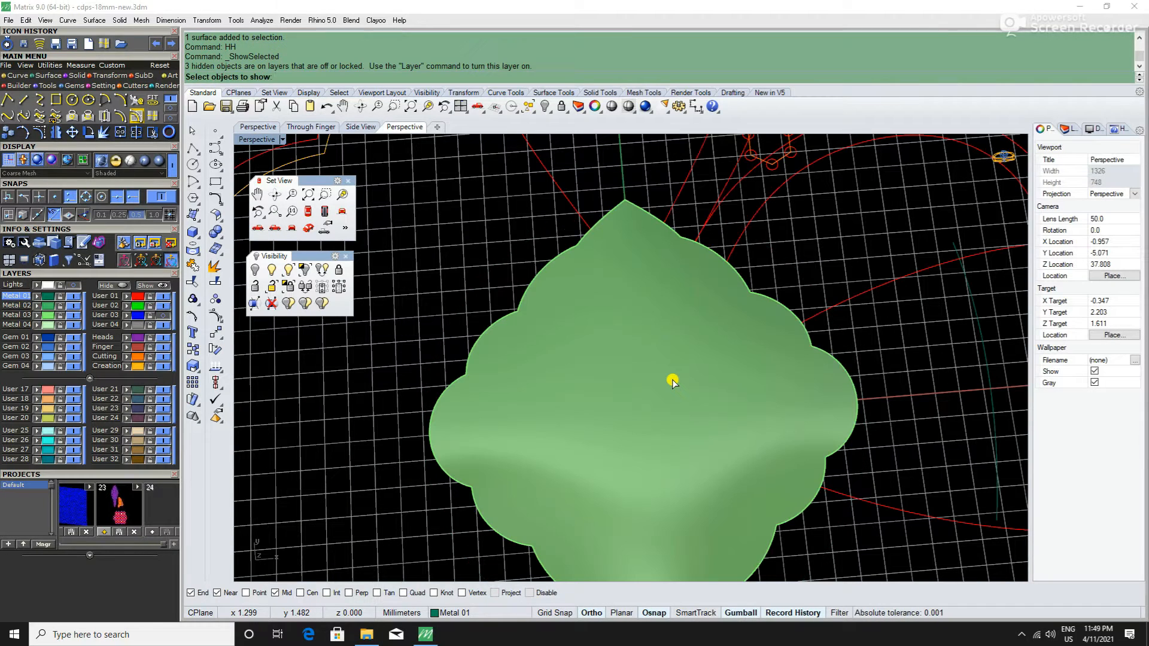
key(Return)
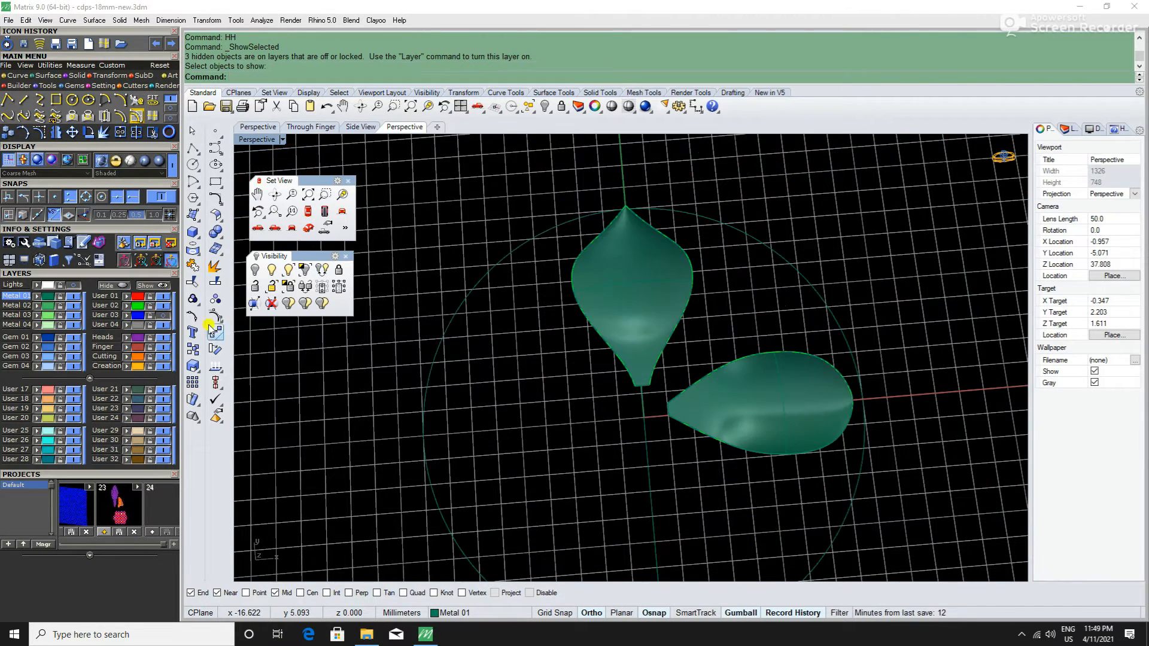
Step: Turn on User Layer 03 and select the four curves of the central petal motif beneath the leaf surface
click(162, 315)
scroll(682, 328, down, 2)
right_drag(682, 329, 687, 207)
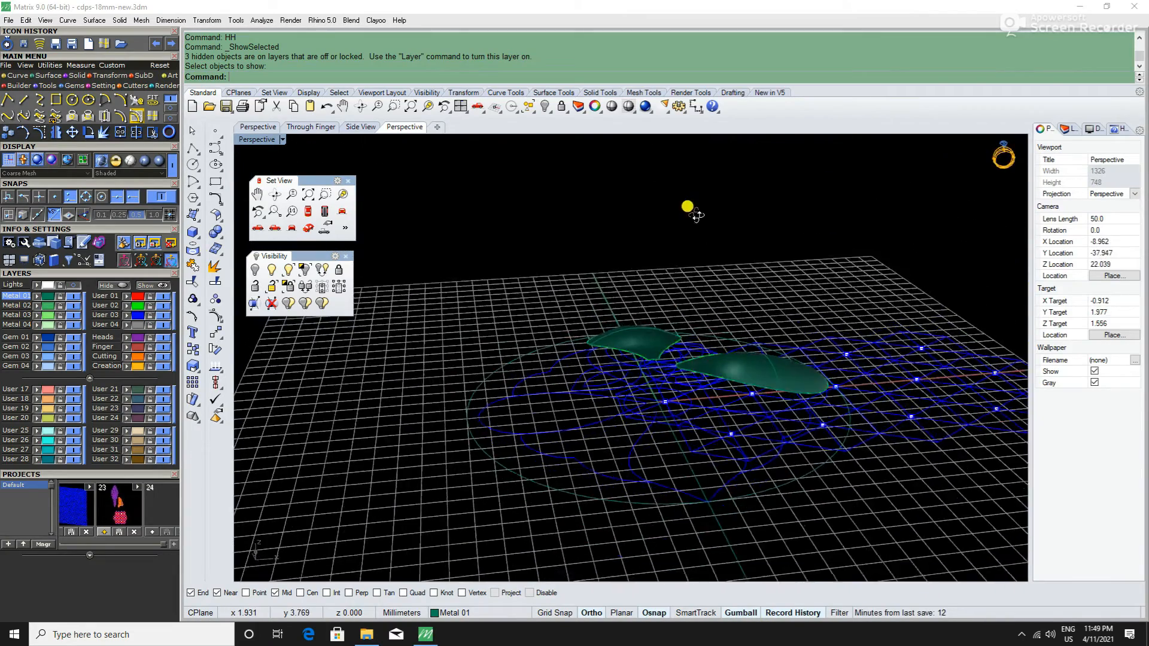
scroll(605, 411, up, 10)
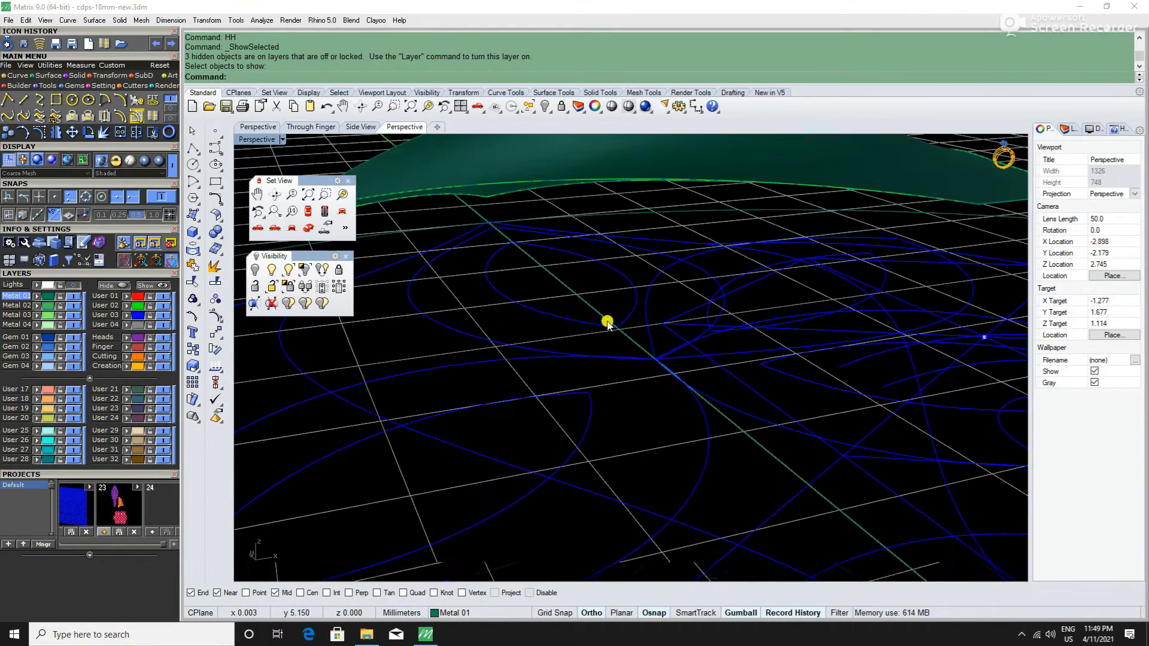
click(461, 336)
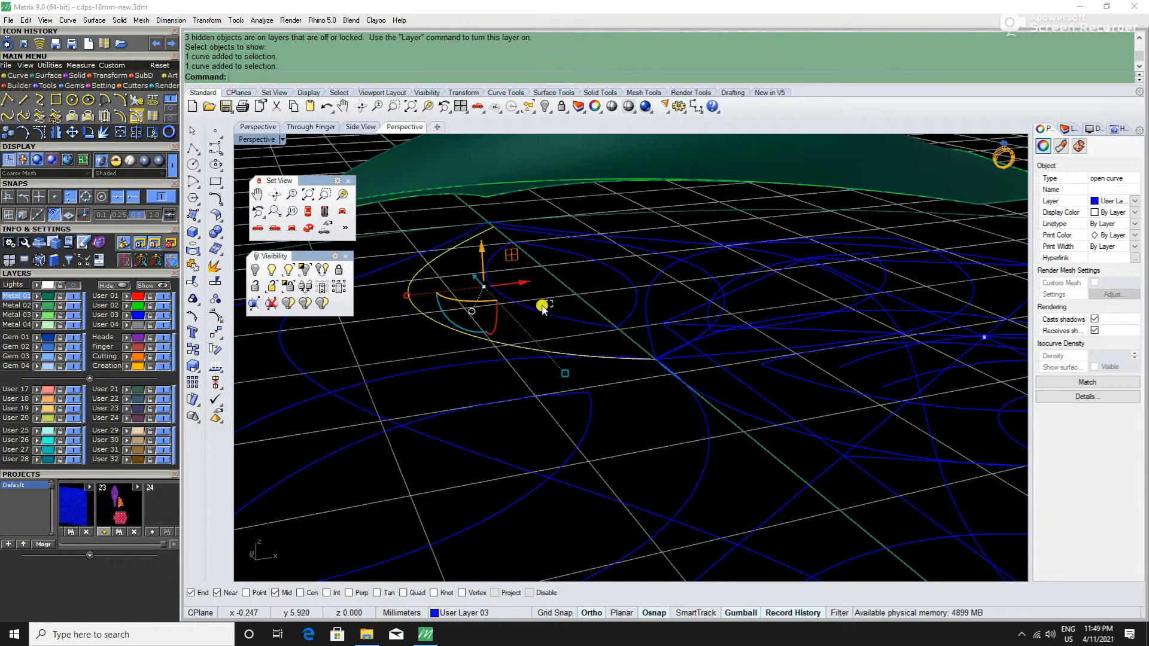
shift+click(611, 296)
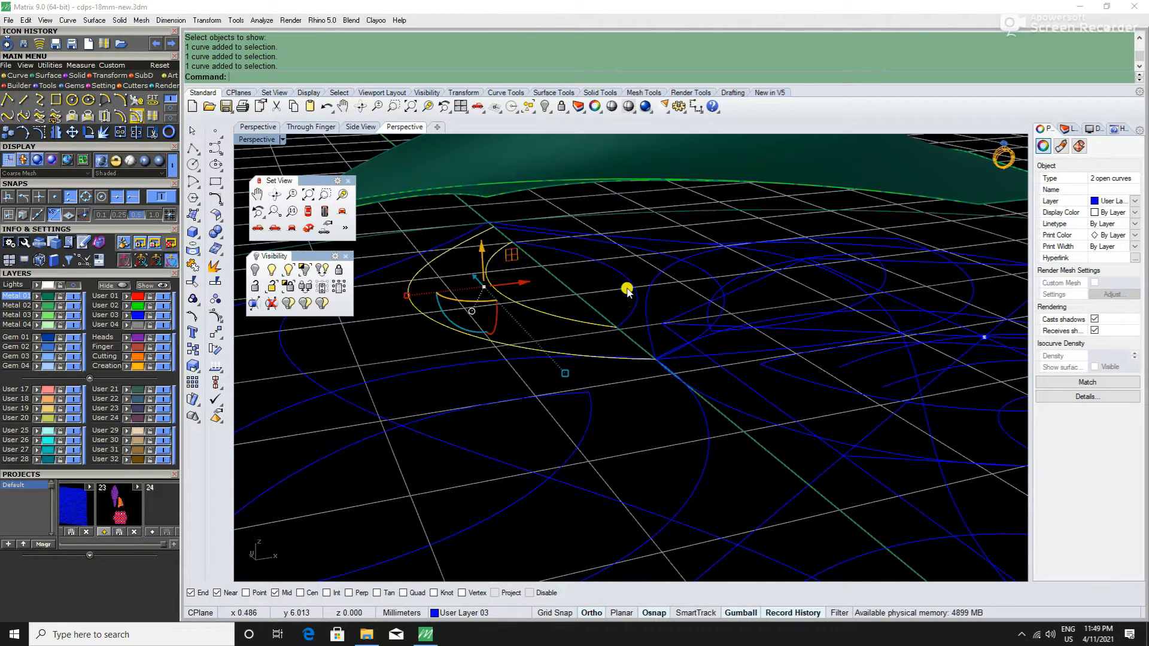
shift+click(630, 293)
shift+click(708, 278)
scroll(652, 329, down, 4)
right_drag(636, 347, 620, 347)
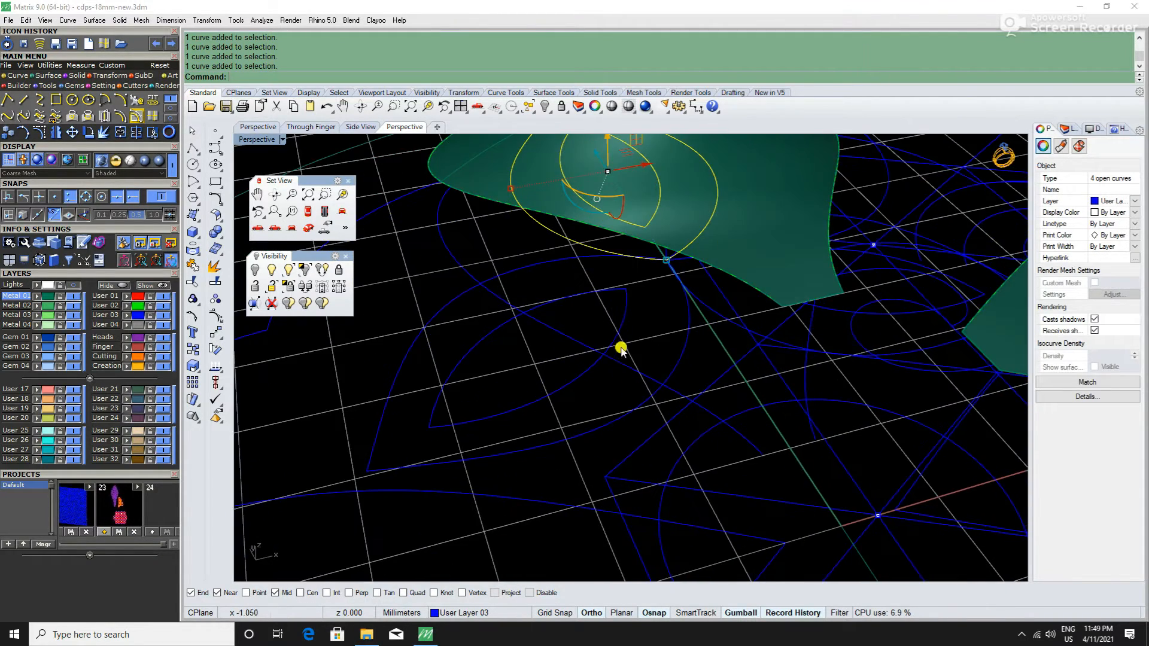
Step: Add the inner and outer outline curves of the lower left petal to the selection
scroll(625, 317, up, 4)
shift+click(628, 303)
shift+click(580, 291)
shift+click(485, 257)
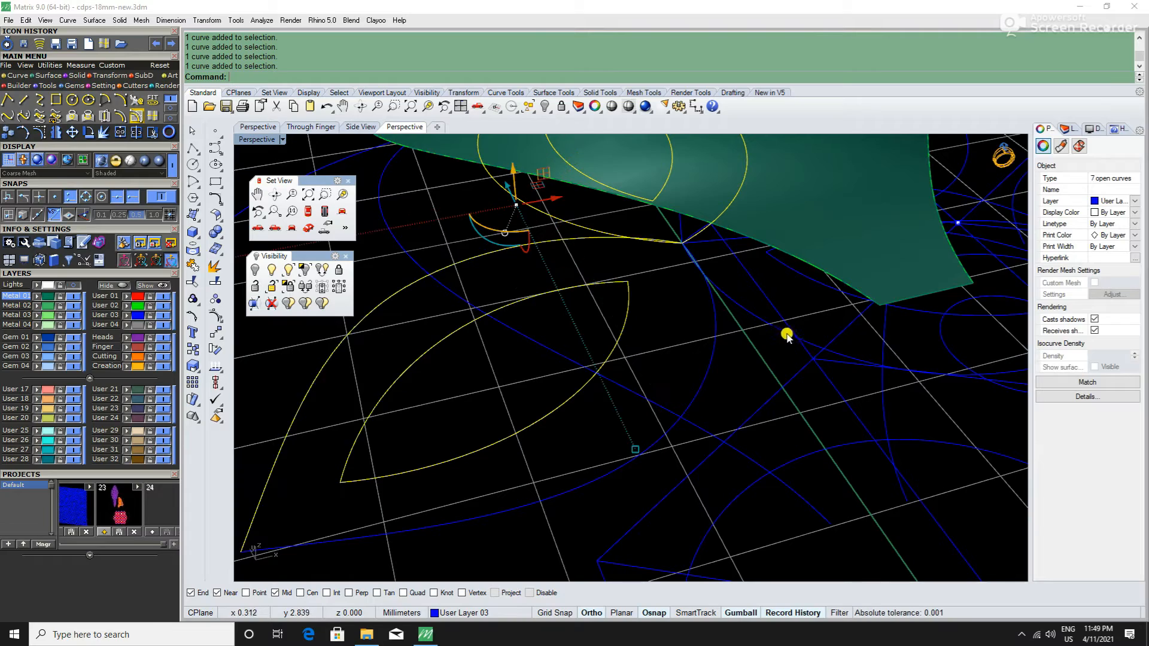
shift+click(715, 331)
Step: Add the inner and outer outline curves of the lower right petal to the selection
right_drag(670, 348, 577, 451)
scroll(671, 329, up, 4)
shift+click(741, 352)
shift+click(772, 305)
scroll(608, 315, down, 4)
scroll(855, 411, up, 4)
scroll(856, 411, up, 2)
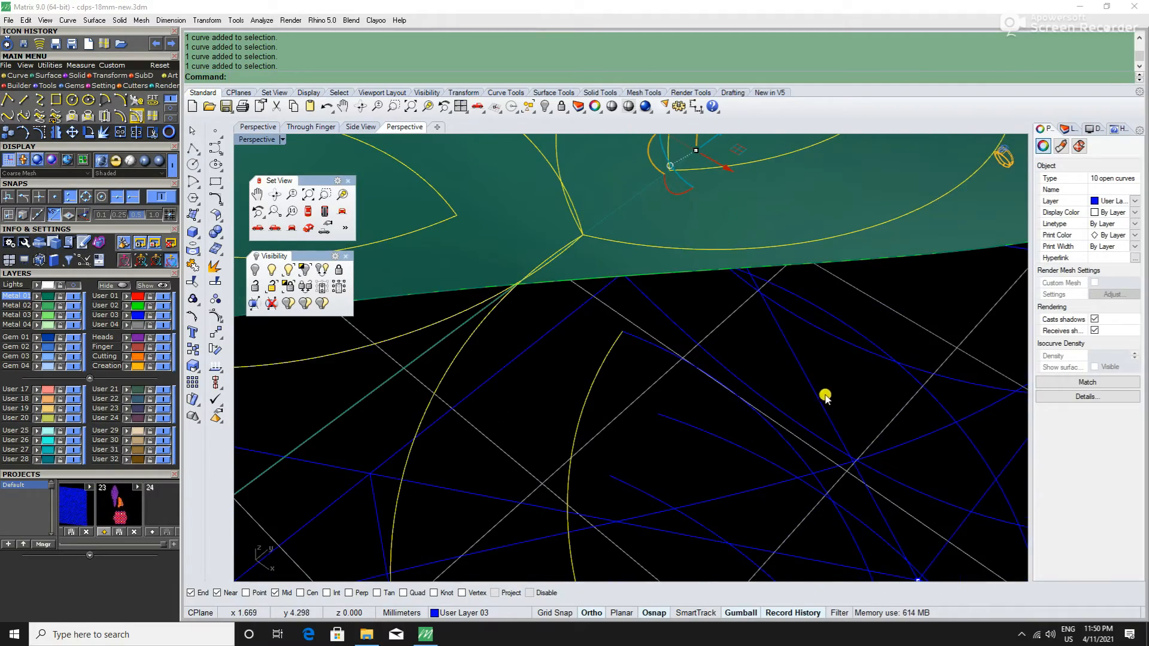
shift+click(856, 328)
scroll(708, 359, down, 5)
right_drag(708, 359, 774, 450)
scroll(660, 364, up, 4)
shift+click(656, 352)
scroll(703, 378, down, 6)
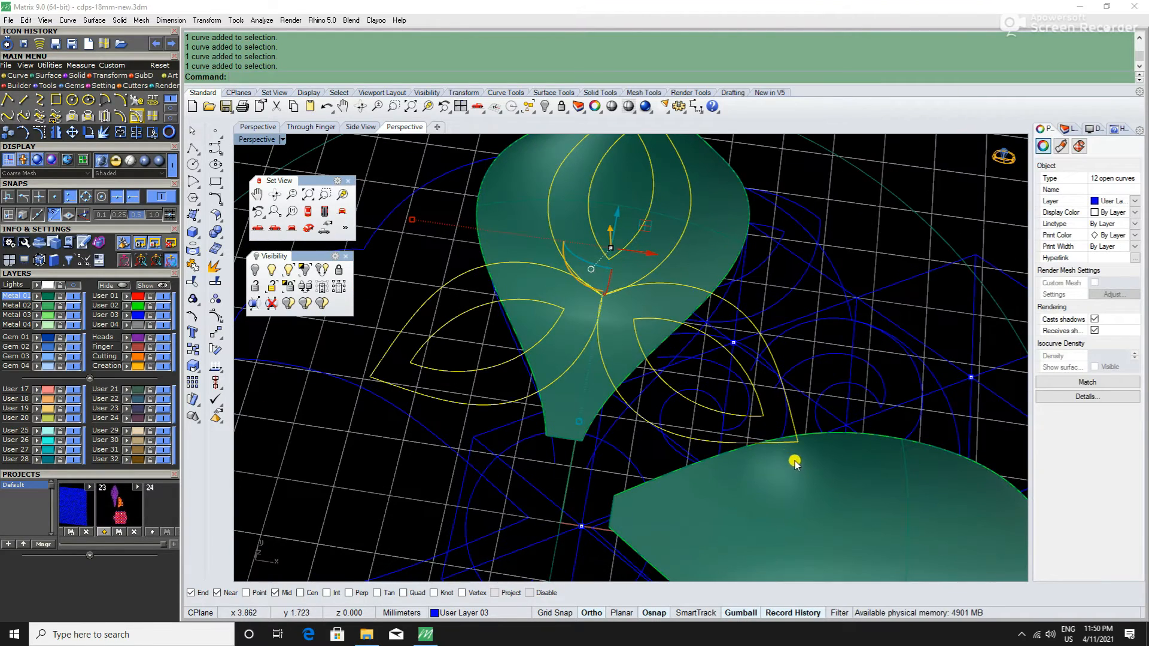
Step: Project the twelve selected petal curves onto the leaf surface from the Top view
click(307, 212)
scroll(688, 347, down, 3)
scroll(604, 281, up, 3)
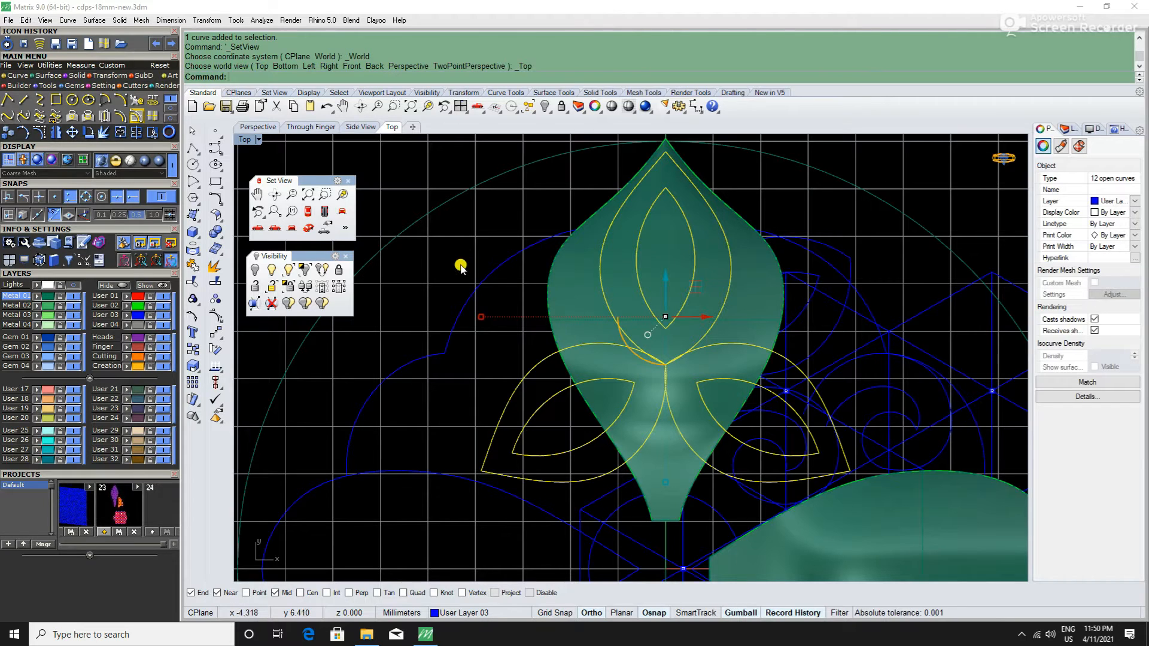
click(193, 249)
click(566, 316)
key(Return)
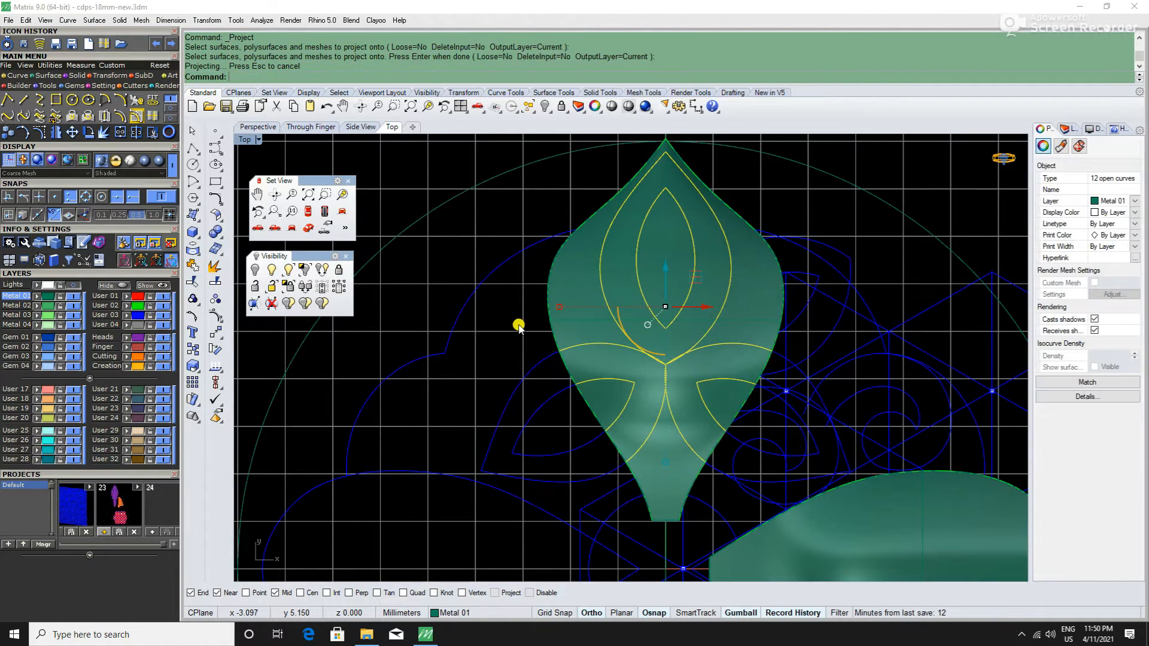
Step: Move the projected petal curves on the leaf surface to the Cutting layer and deselect them
click(129, 359)
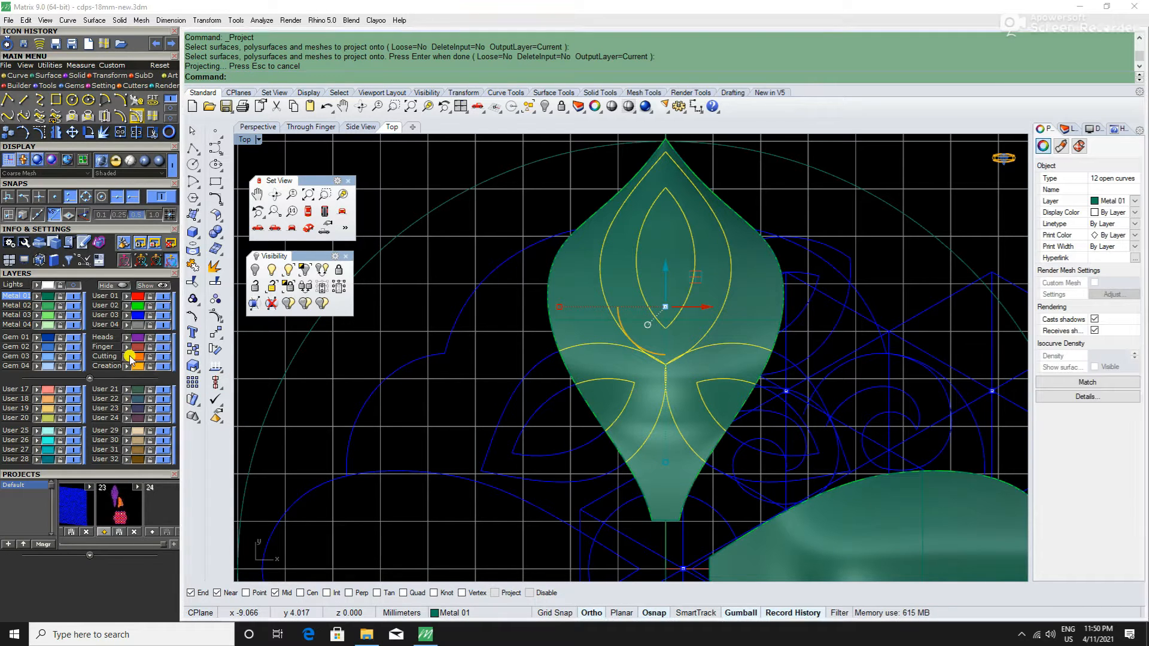
click(417, 299)
scroll(616, 269, down, 4)
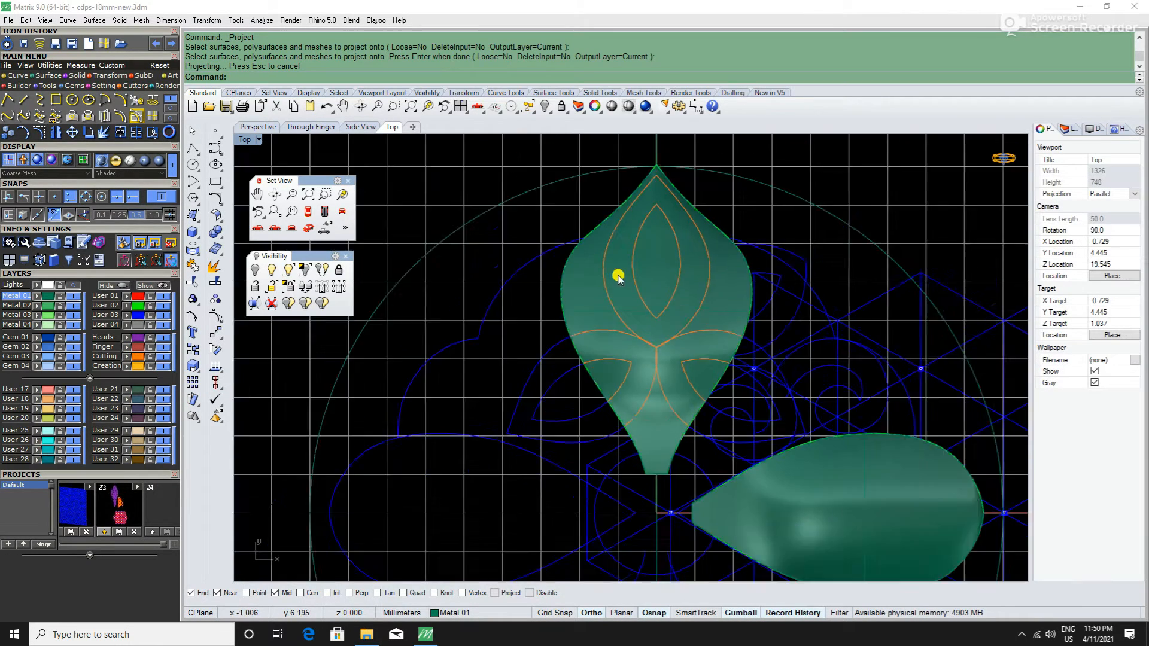
Step: Scale the hexagonal grid pattern over the teardrop surface down by a factor of about 0.83 from the grid node inside the teardrop
scroll(874, 380, up, 5)
click(875, 379)
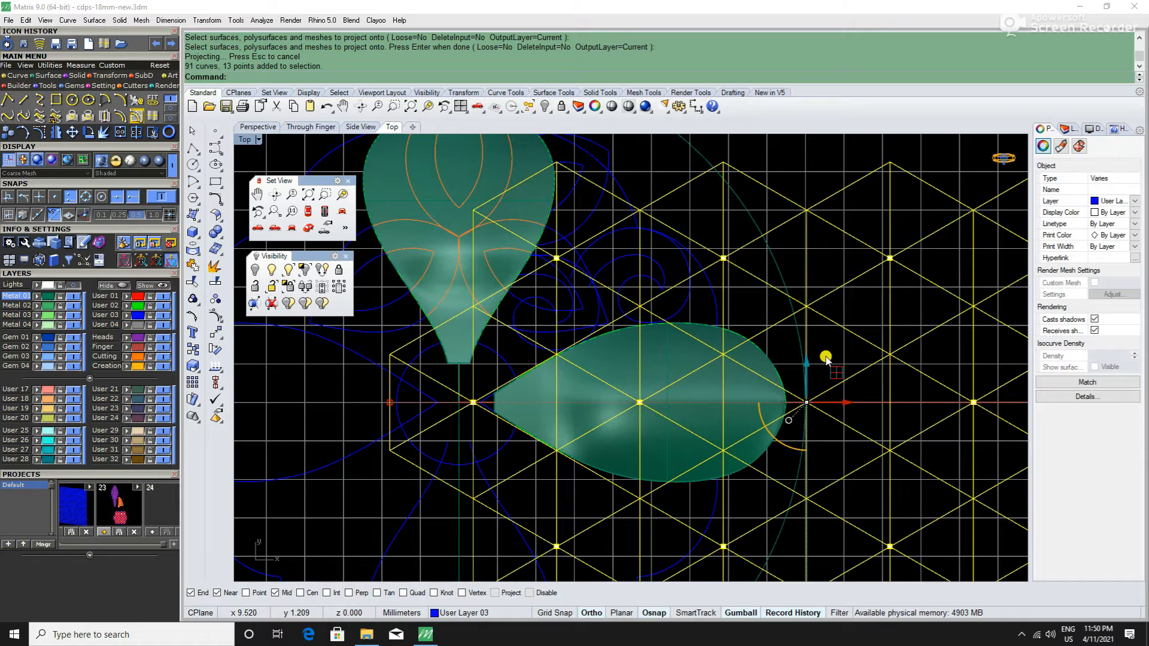
scroll(826, 359, down, 3)
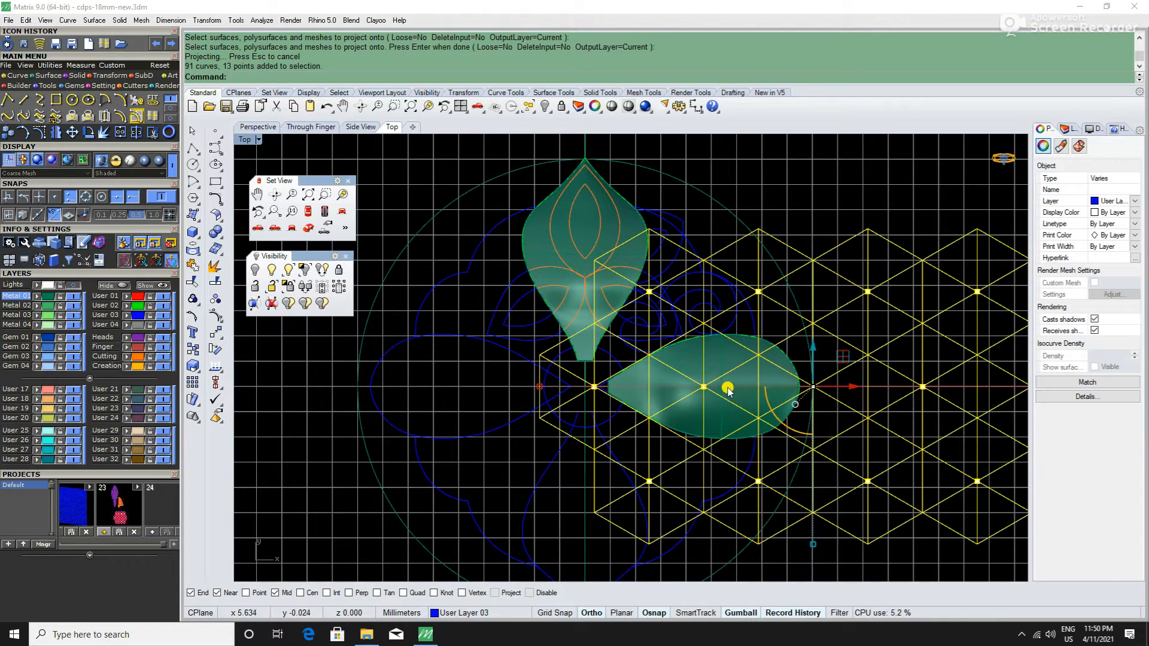
scroll(728, 388, down, 2)
scroll(917, 435, up, 2)
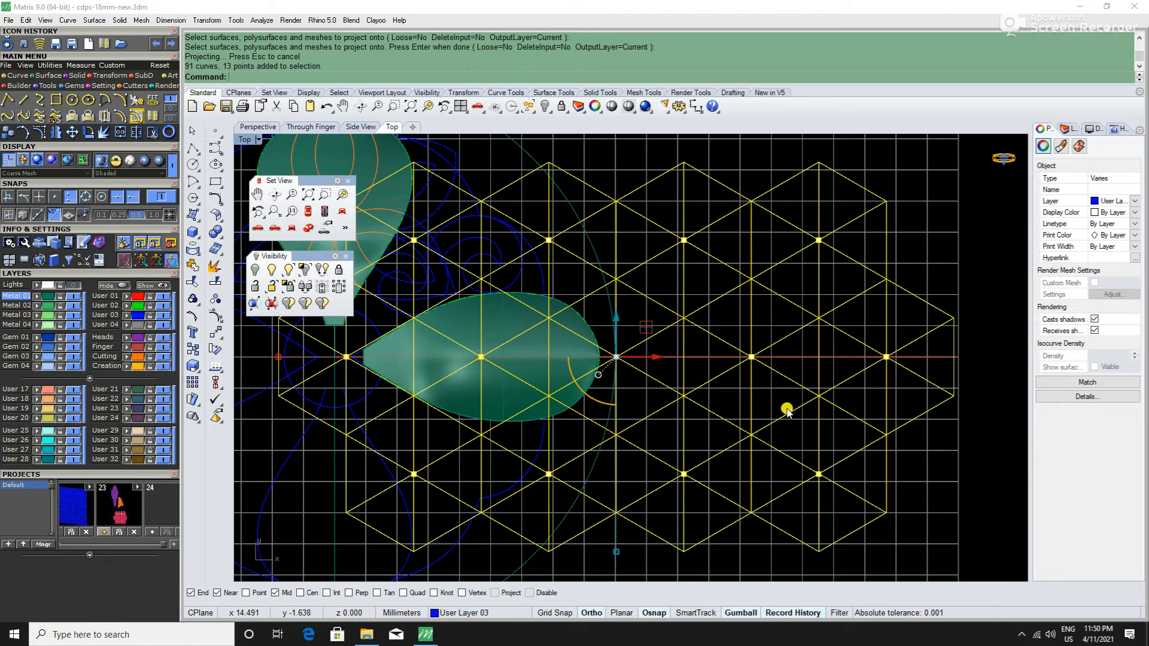
scroll(801, 409, down, 2)
scroll(691, 398, up, 2)
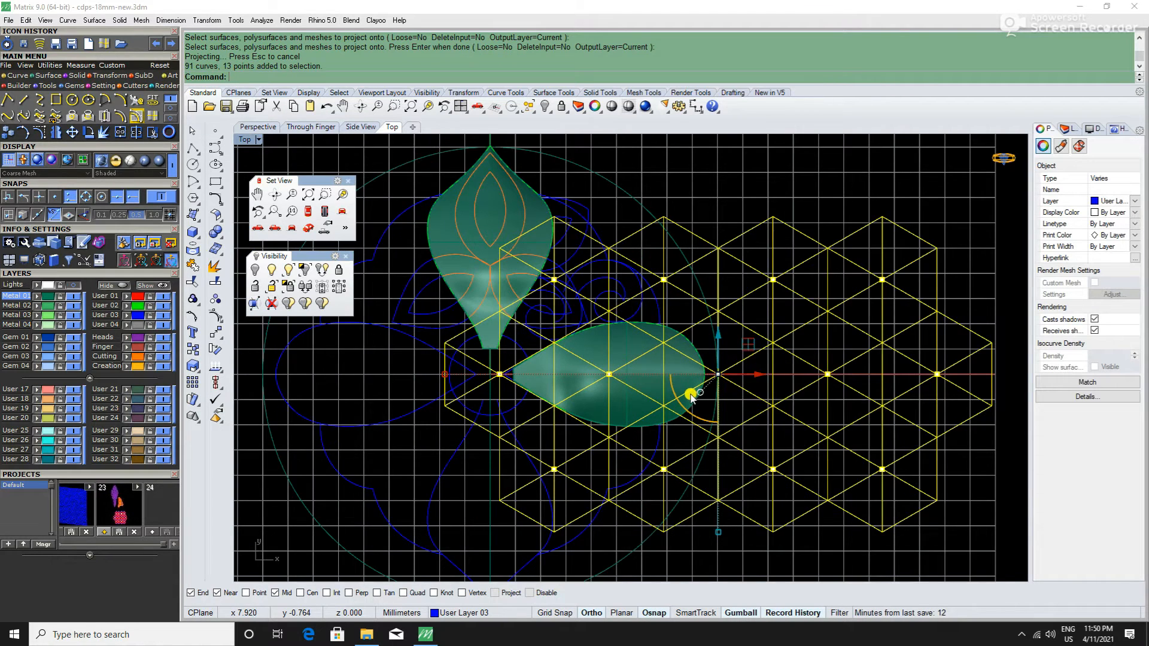
key(Return)
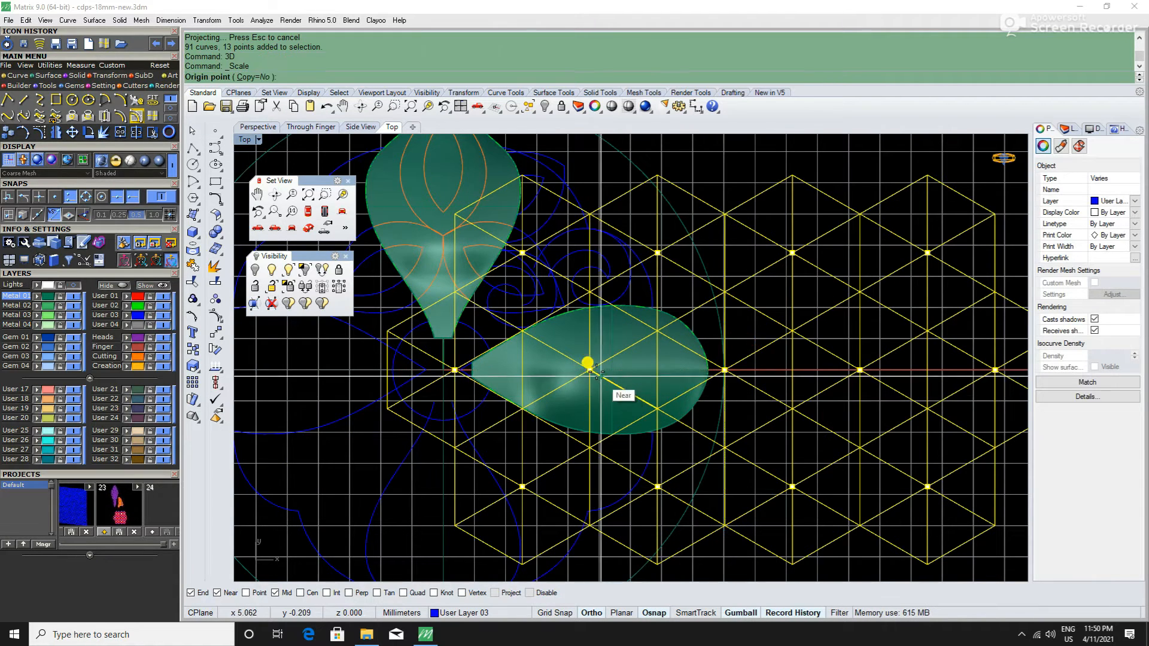
click(589, 370)
scroll(589, 369, down, 2)
click(804, 368)
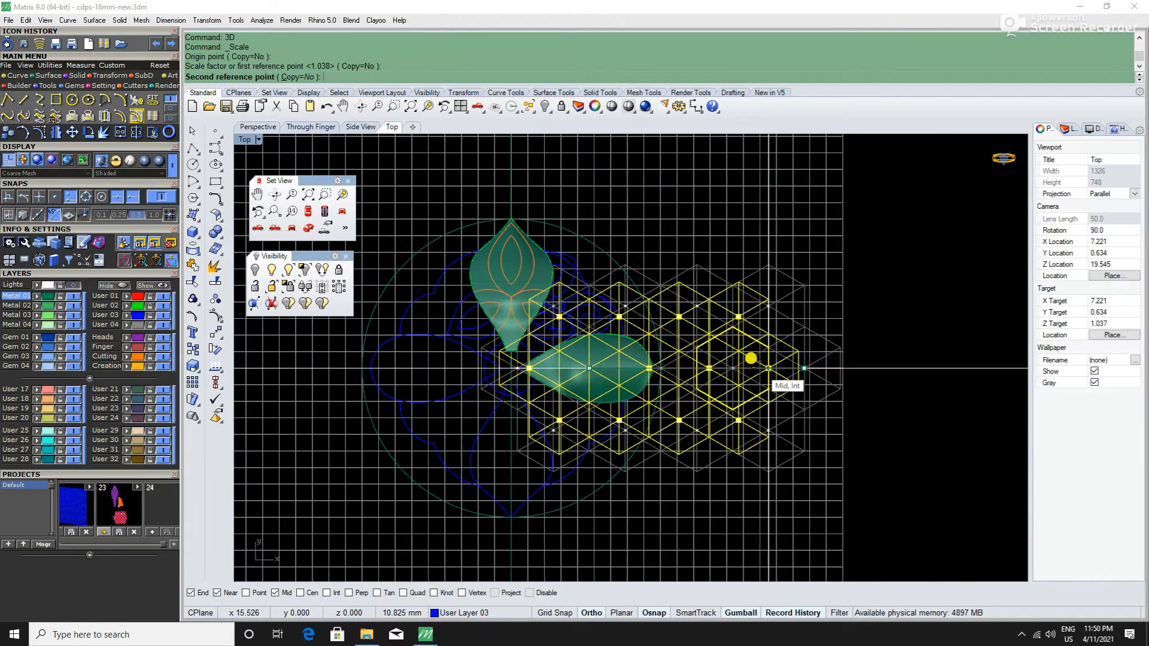
click(766, 371)
scroll(616, 371, up, 3)
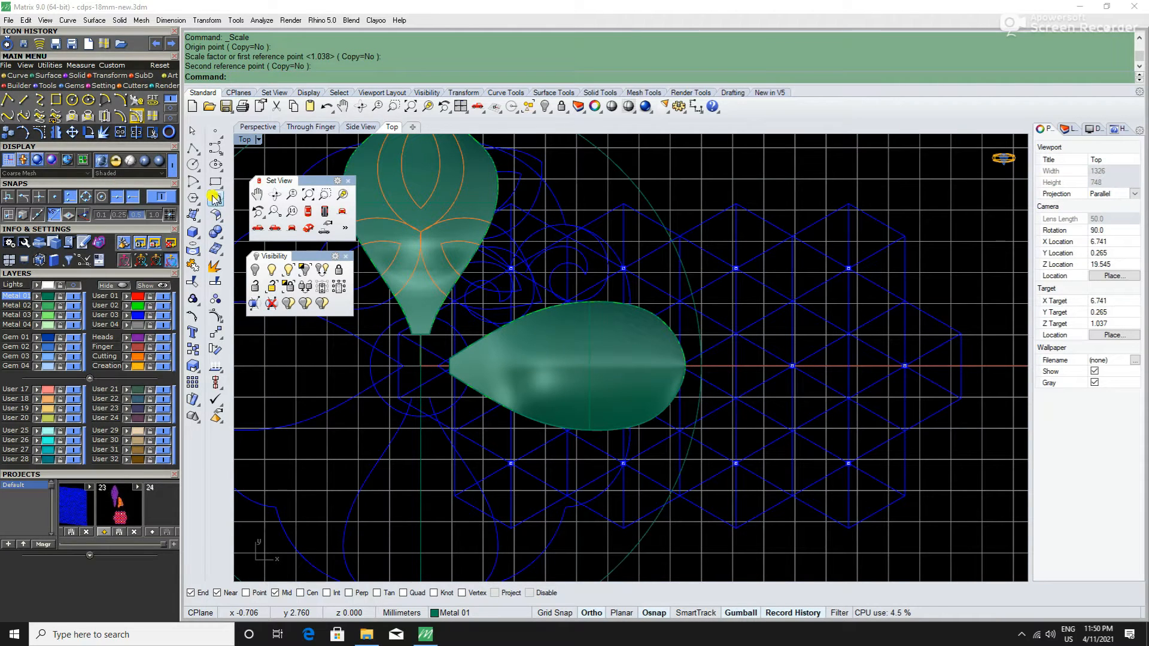
Step: Draw a circle about 4.17 mm in diameter around a hexagon of the grid beyond the teardrop's rounded end
click(193, 165)
click(784, 353)
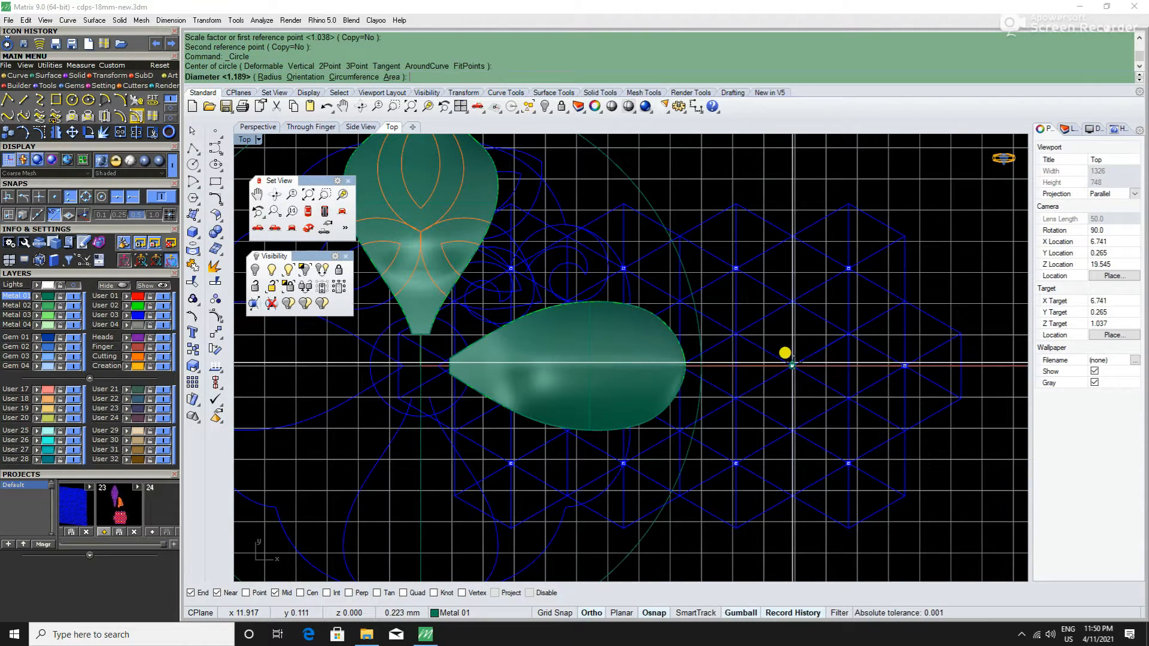
click(792, 301)
Step: Measure the hexagon circle with a diameter dimension and delete the dimension
click(747, 312)
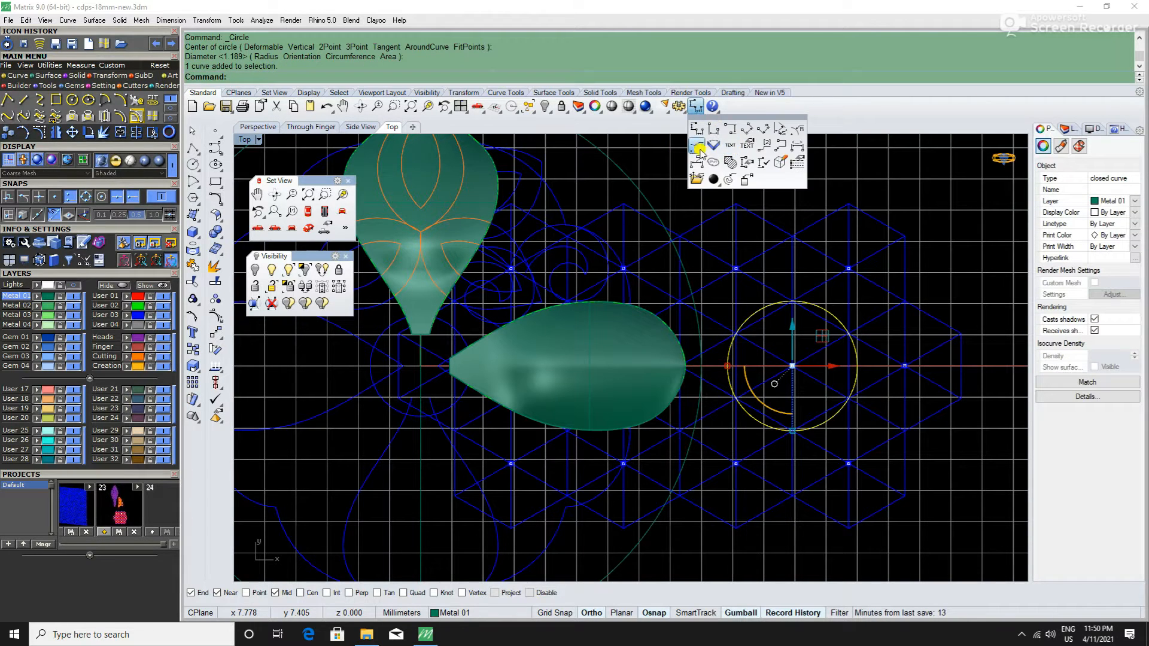
click(697, 147)
click(920, 200)
scroll(803, 267, down, 2)
scroll(870, 239, up, 2)
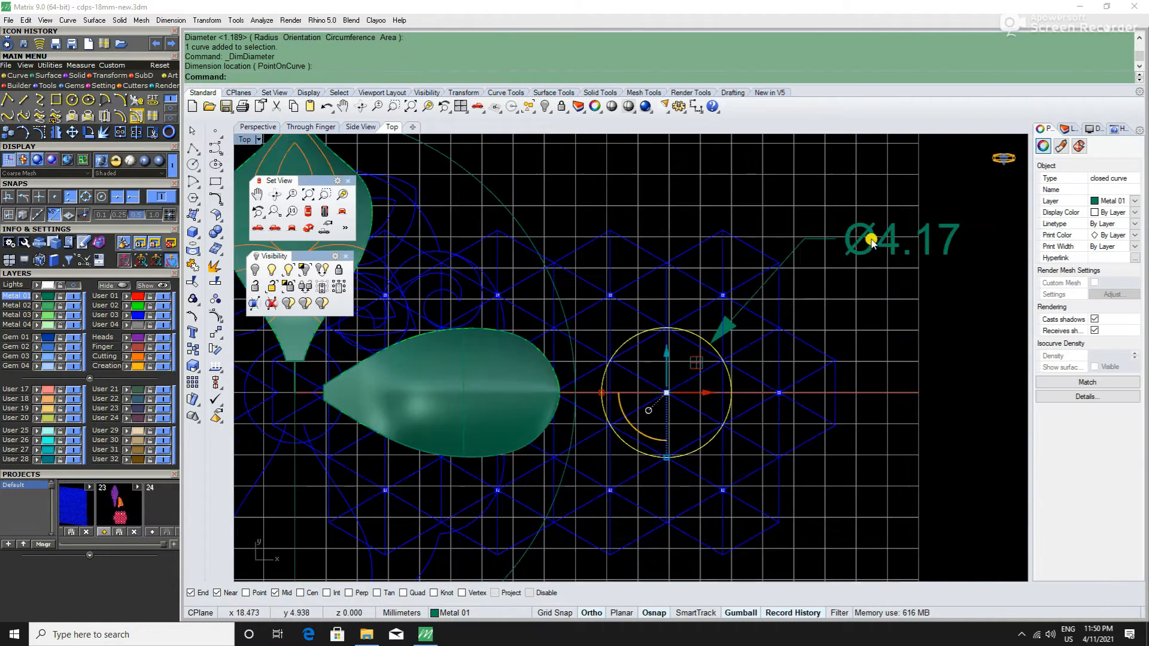
scroll(870, 239, up, 3)
click(862, 249)
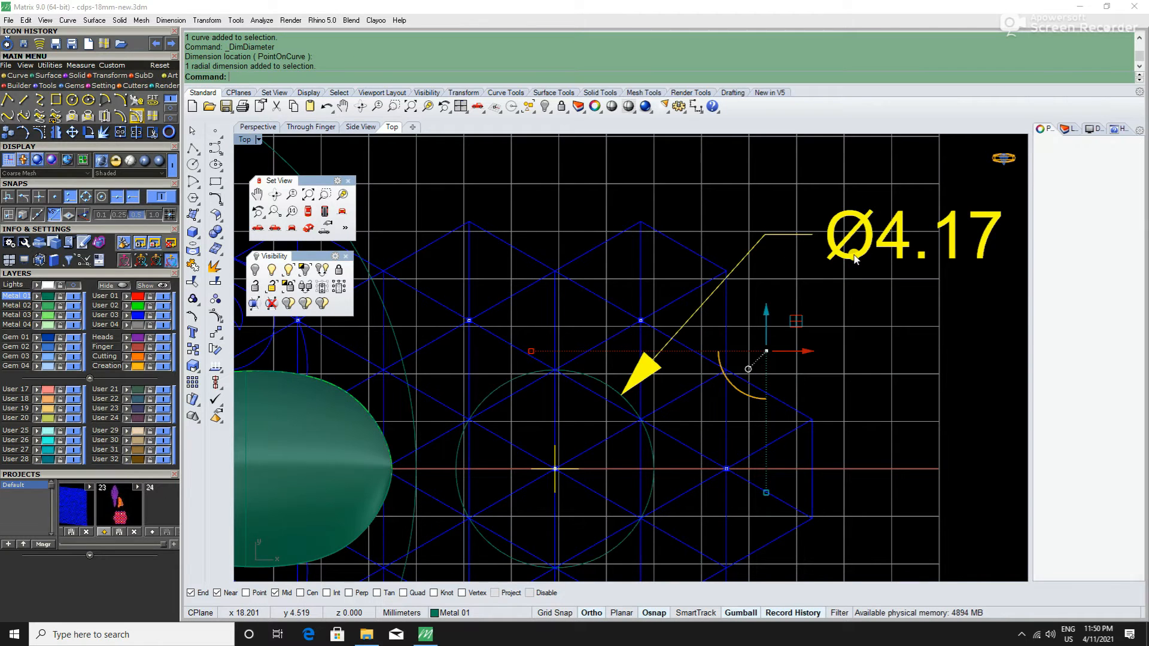
scroll(854, 260, down, 2)
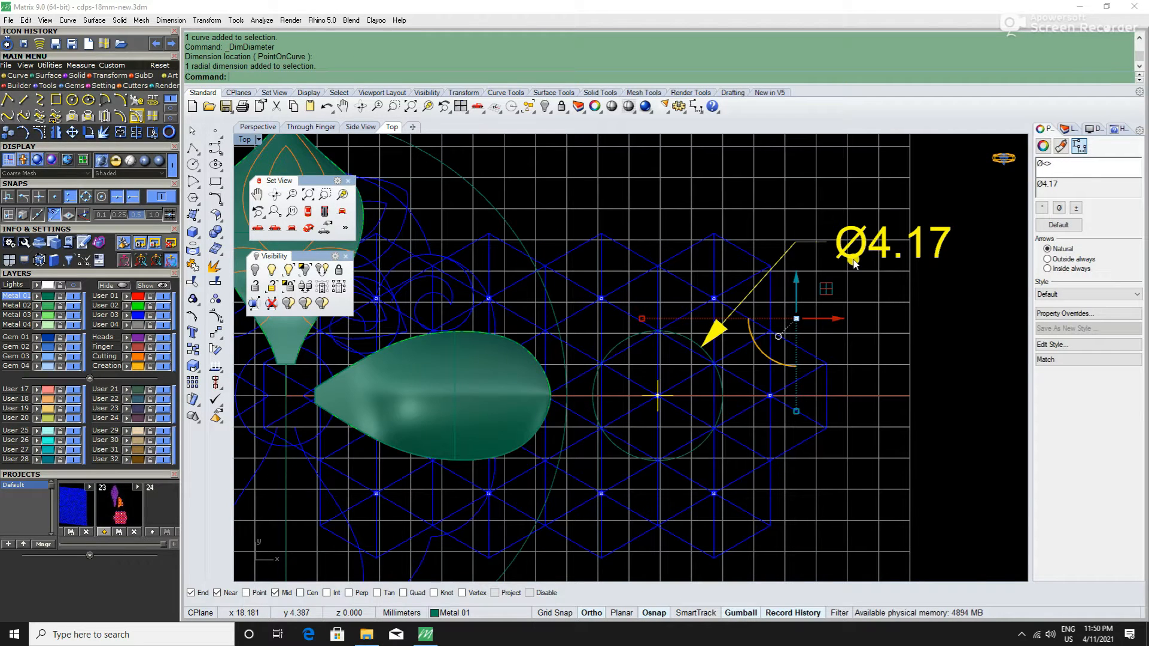
key(Delete)
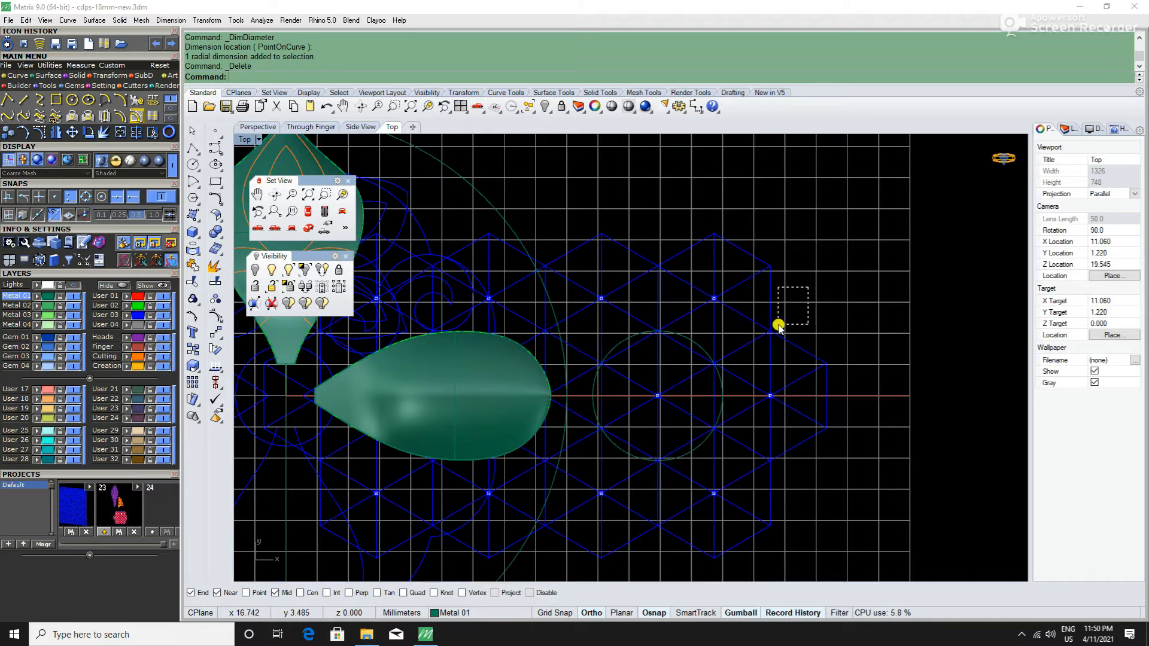
Step: Scale the grid pattern together with its circle down by about 0.83 again, from the grid node inside the teardrop
drag(778, 326, 779, 329)
scroll(798, 367, down, 1)
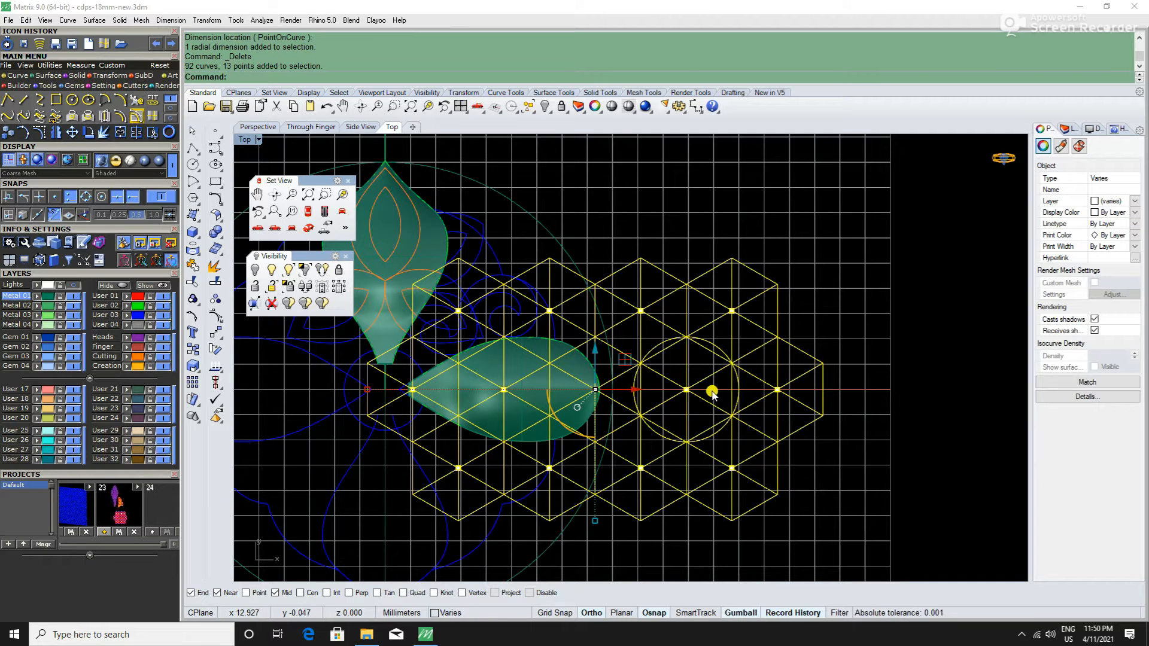
key(Return)
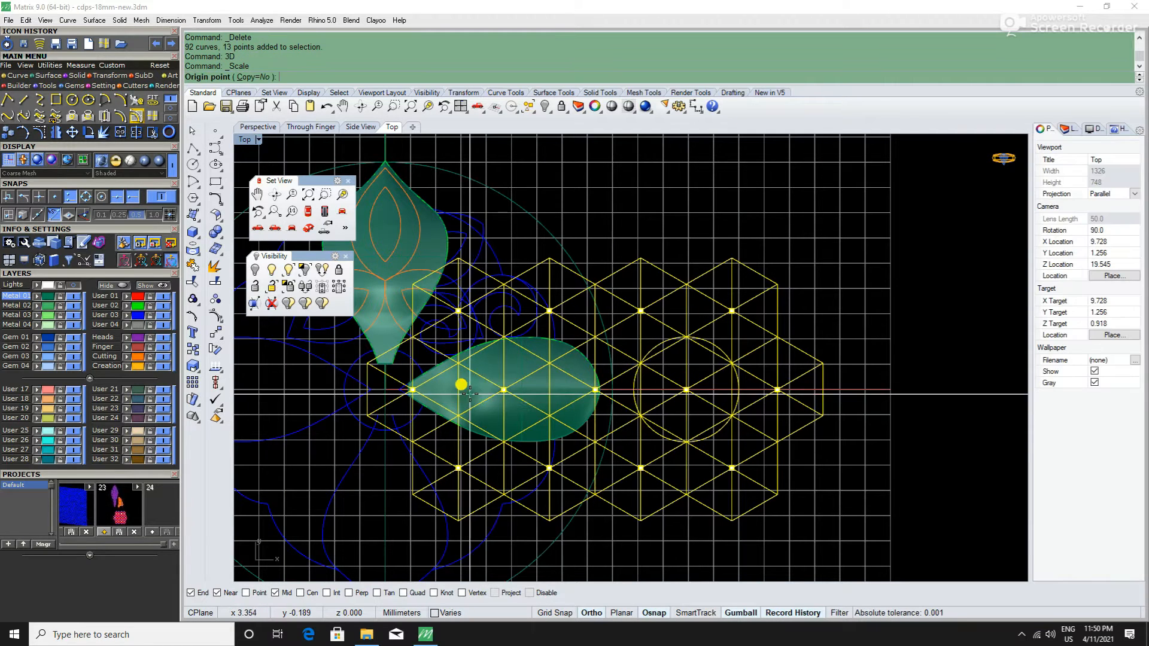
click(502, 389)
click(777, 389)
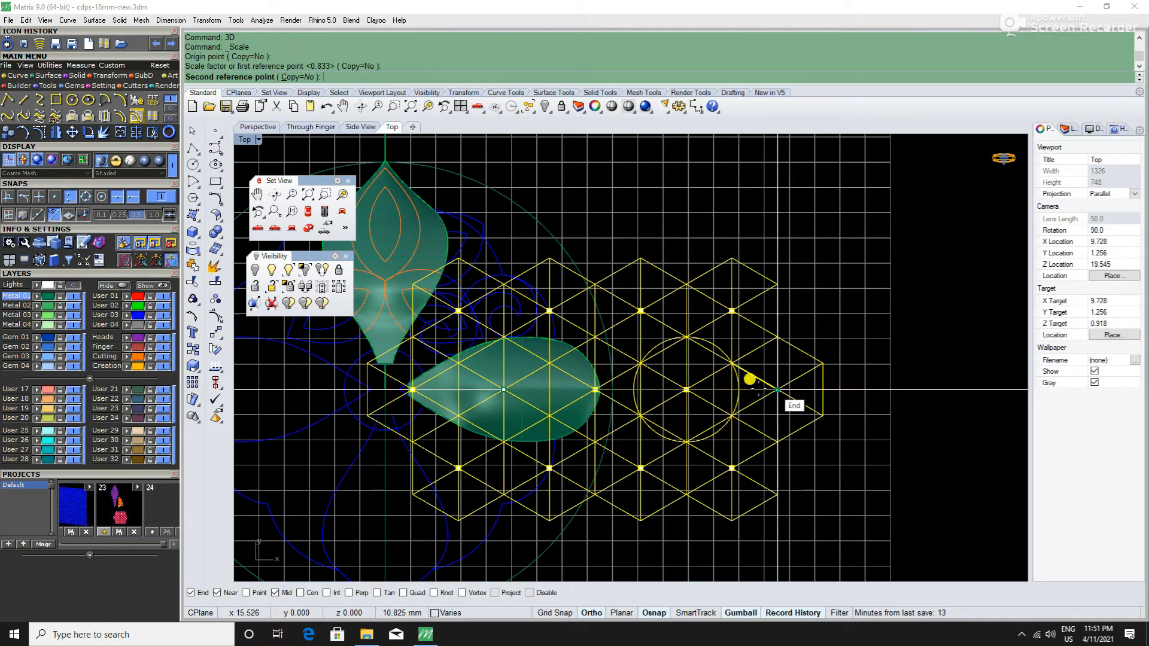
click(731, 390)
scroll(687, 349, up, 2)
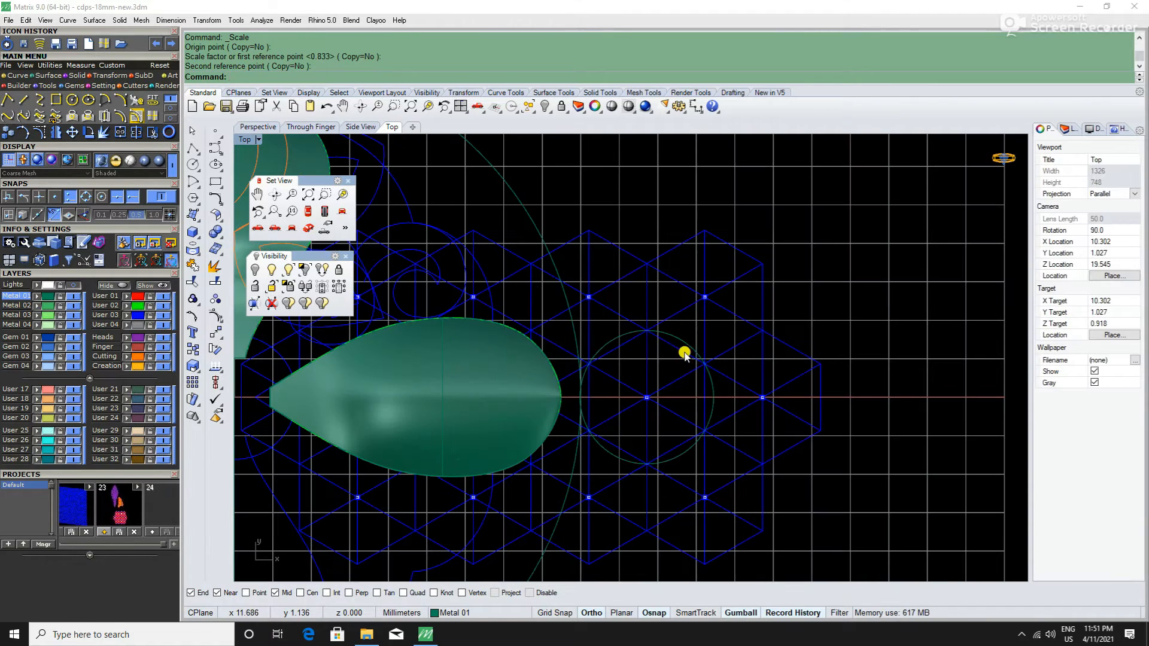
Step: Check the diameter of the rescaled circle with a temporary diameter dimension and remove it
click(692, 350)
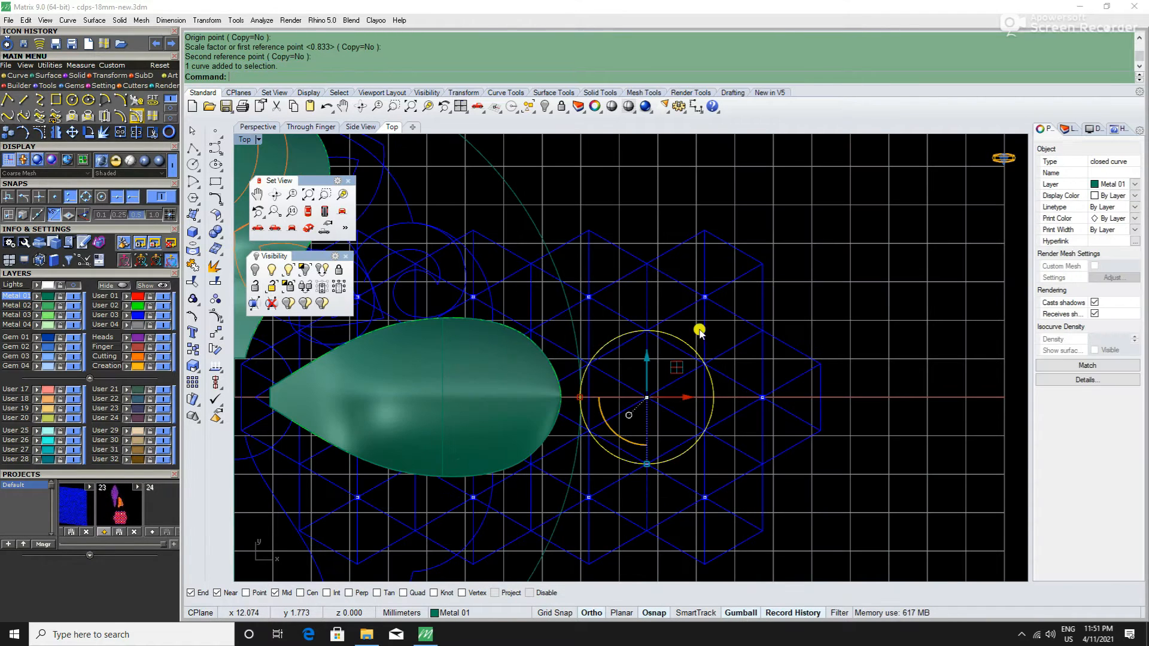
click(702, 112)
click(701, 150)
click(795, 246)
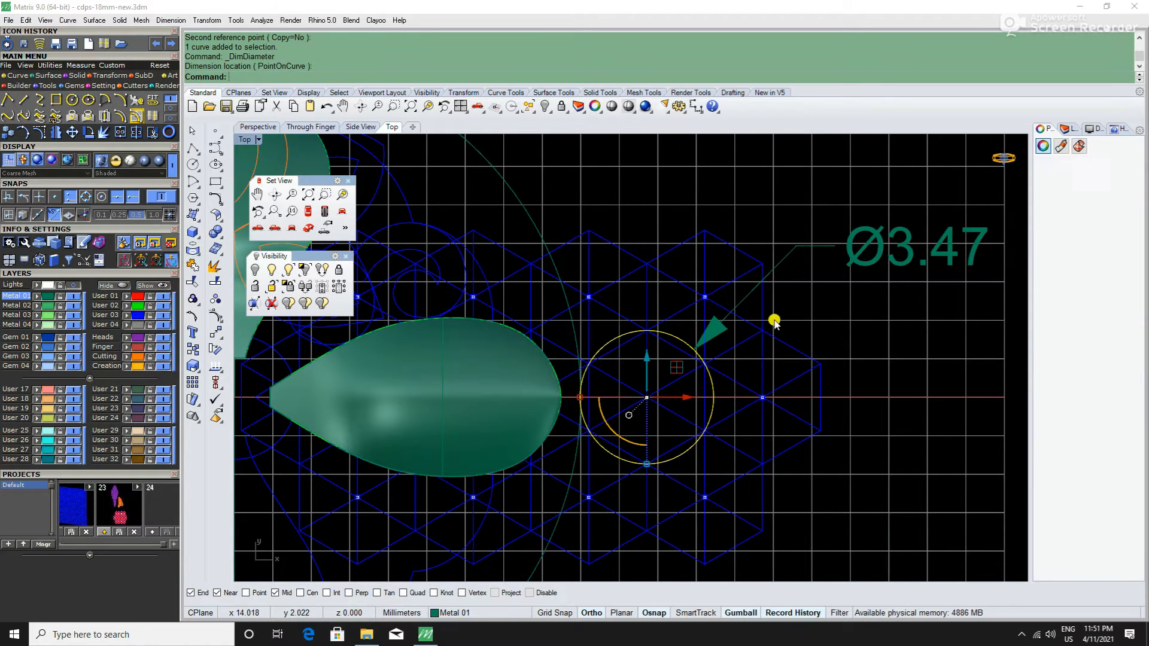
click(880, 257)
key(Delete)
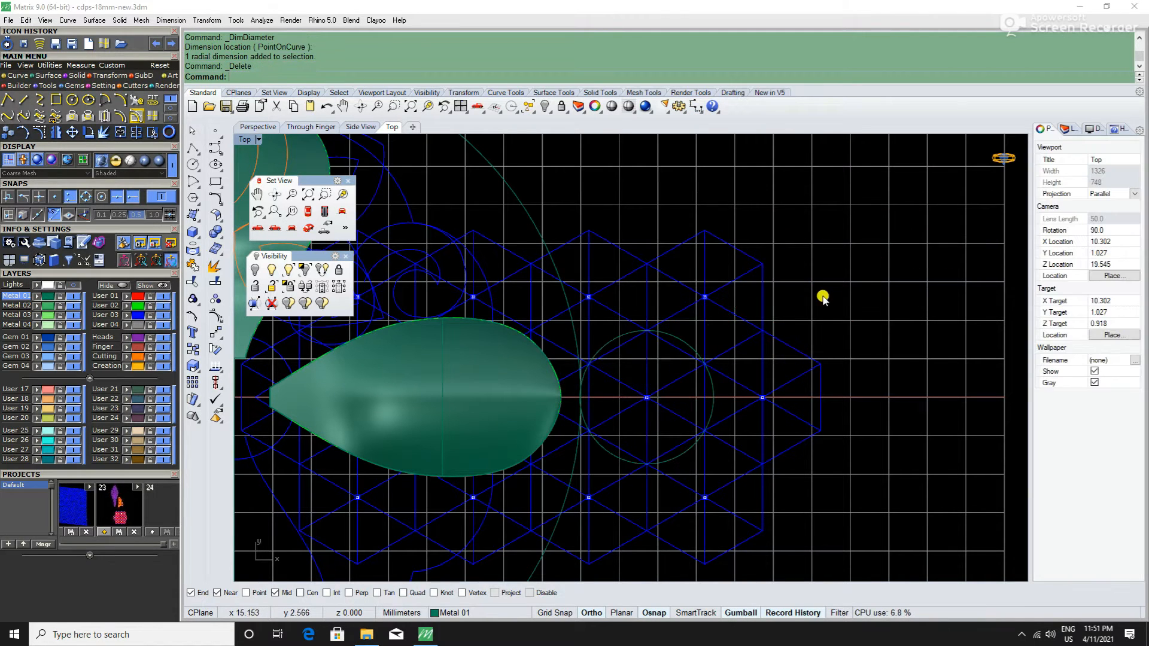
Step: Project the hexagonal grid curves and points, without the circle, onto the teardrop surface from the Top view
scroll(823, 297, down, 3)
scroll(788, 315, up, 3)
click(854, 254)
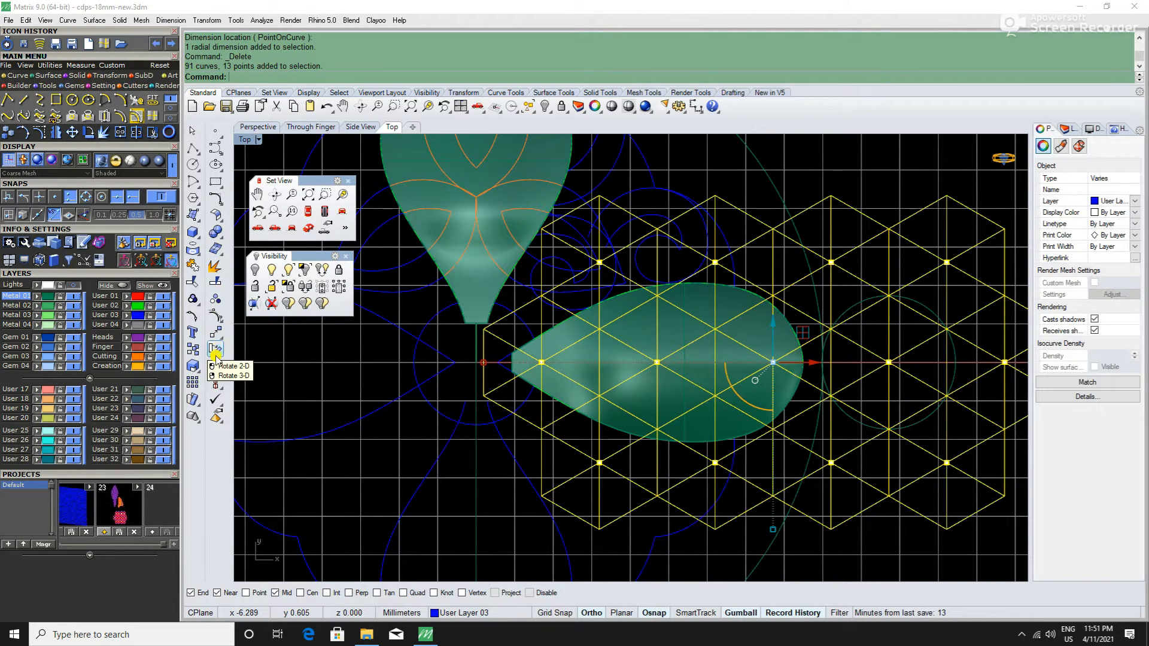
click(194, 250)
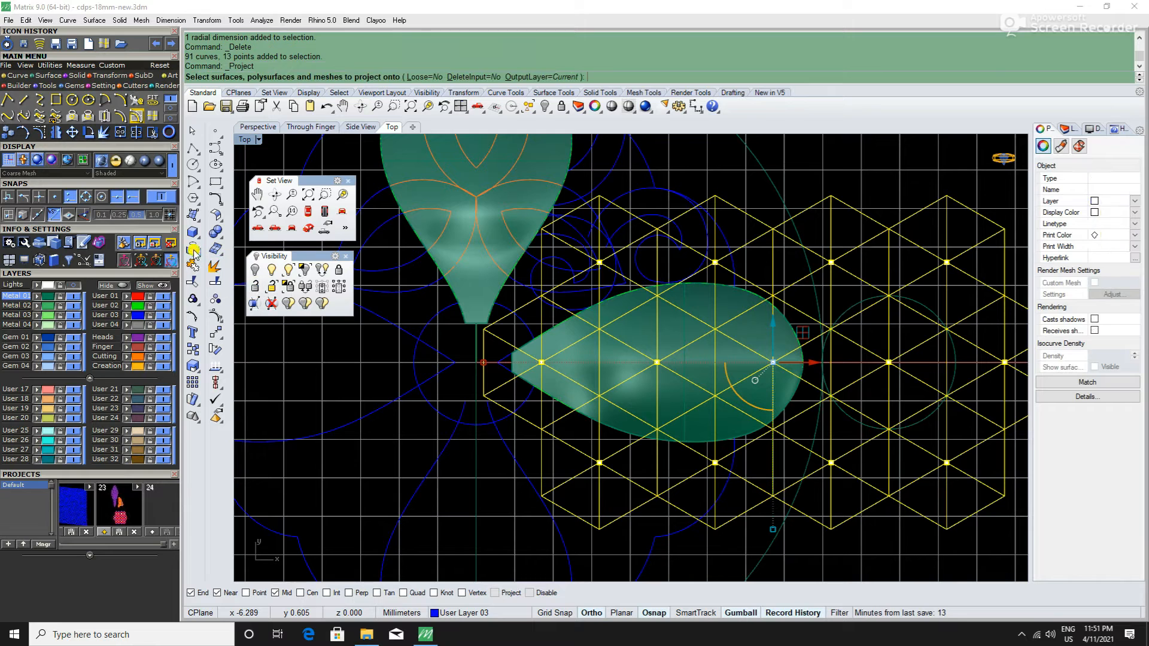
click(647, 336)
key(Return)
Step: Move the projected grid on the teardrop surface to the Heads layer and deselect it
scroll(658, 389, down, 1)
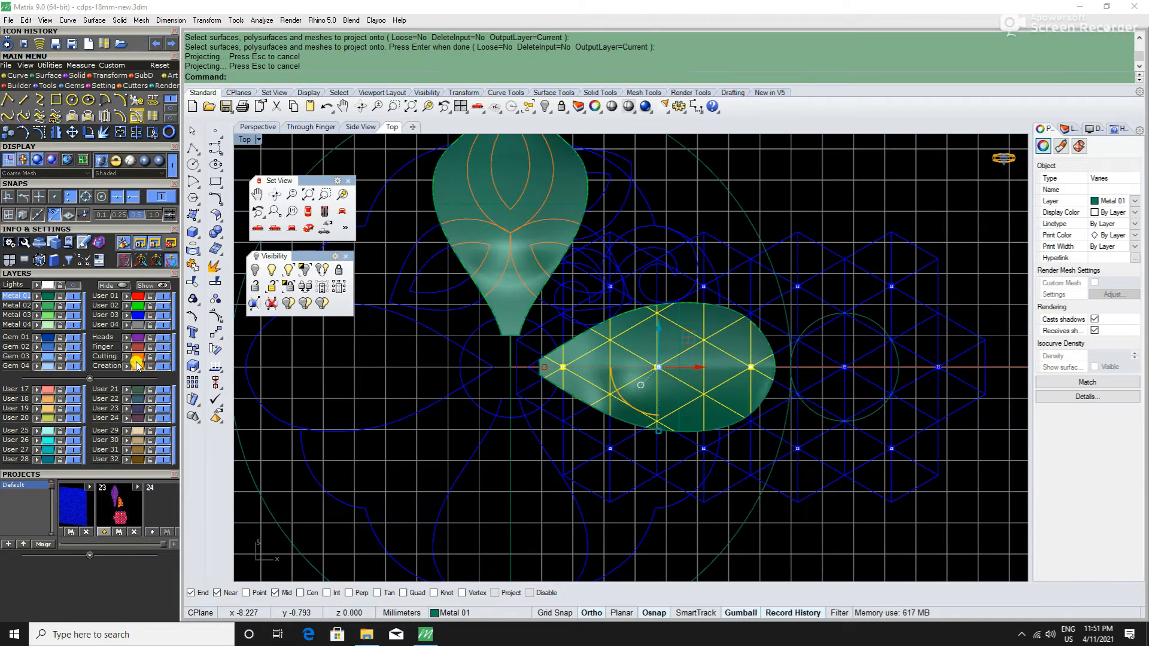
scroll(746, 307, down, 3)
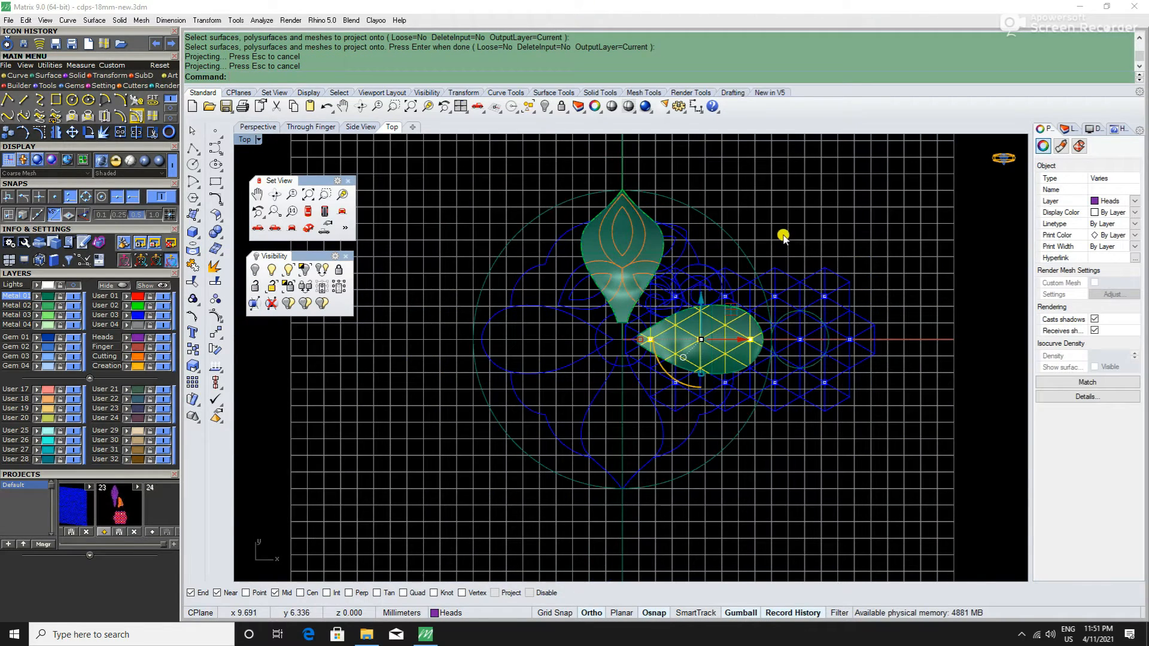
key(Escape)
scroll(698, 302, up, 4)
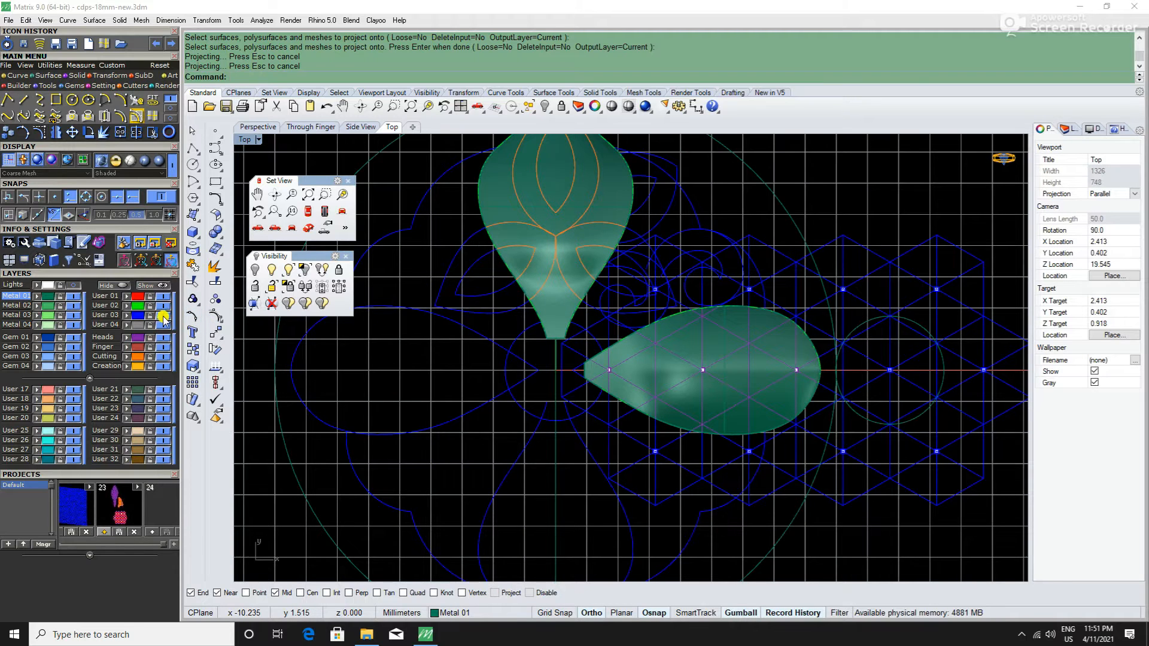
Step: Turn off User Layer 03 to hide the source pattern curves
click(164, 317)
scroll(741, 336, down, 6)
scroll(757, 329, up, 4)
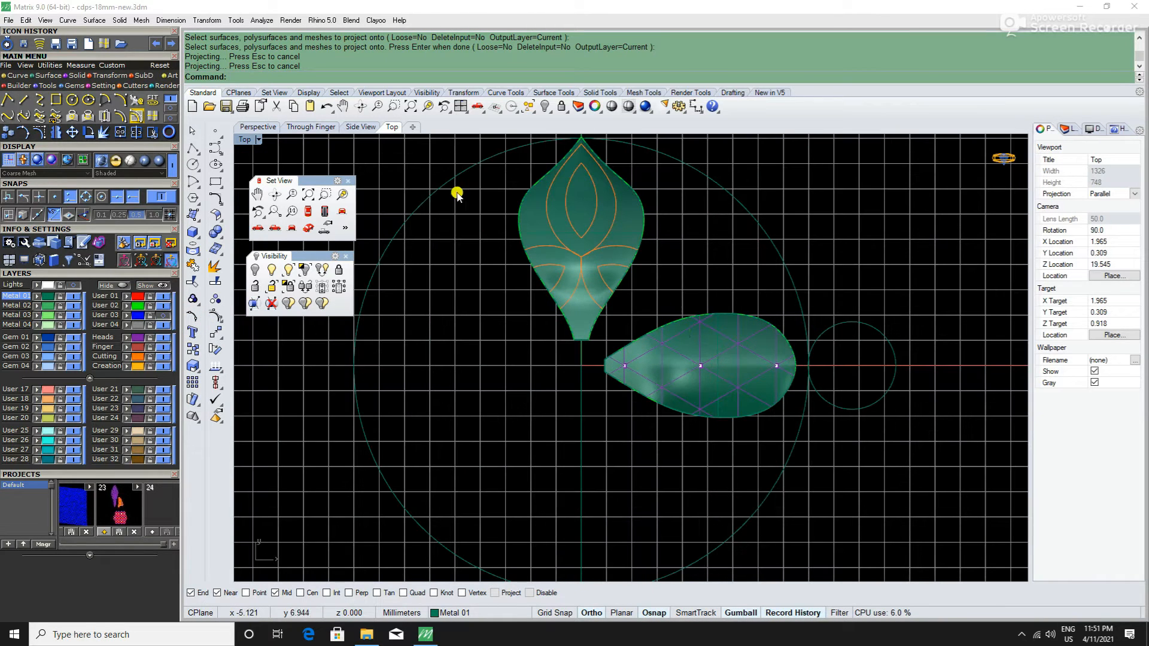
Step: Examine the projected petal curves and hexagonal grid on the leaf and teardrop surfaces in the Perspective view
click(258, 127)
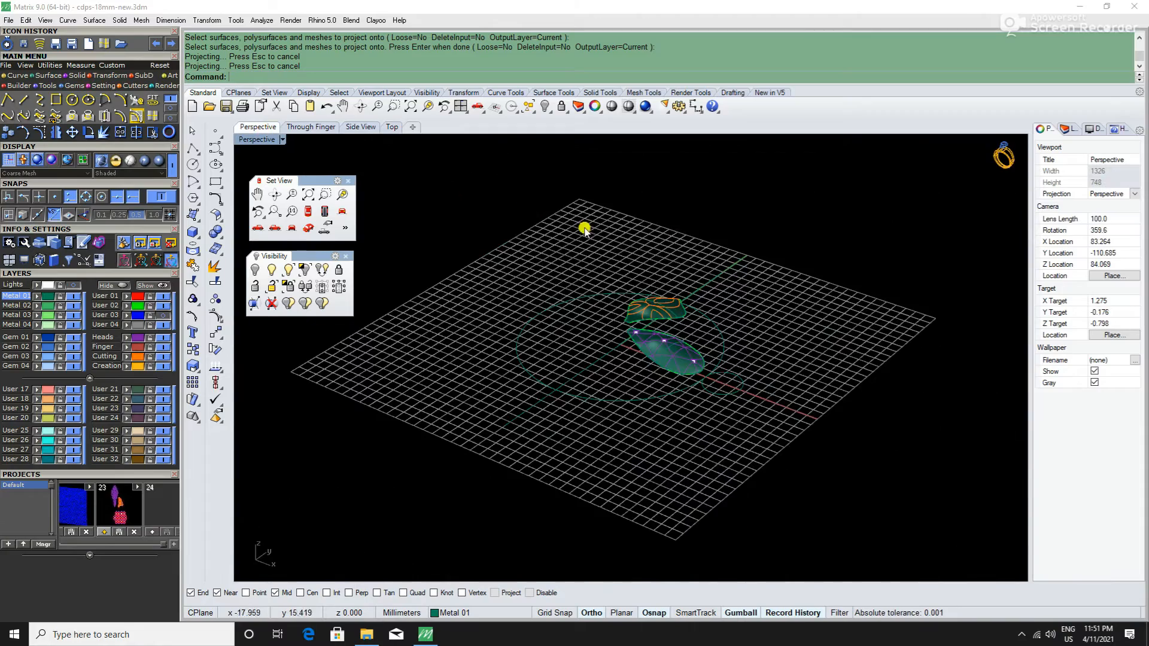
scroll(676, 294, up, 6)
right_drag(621, 385, 664, 366)
scroll(682, 348, up, 4)
scroll(674, 338, up, 5)
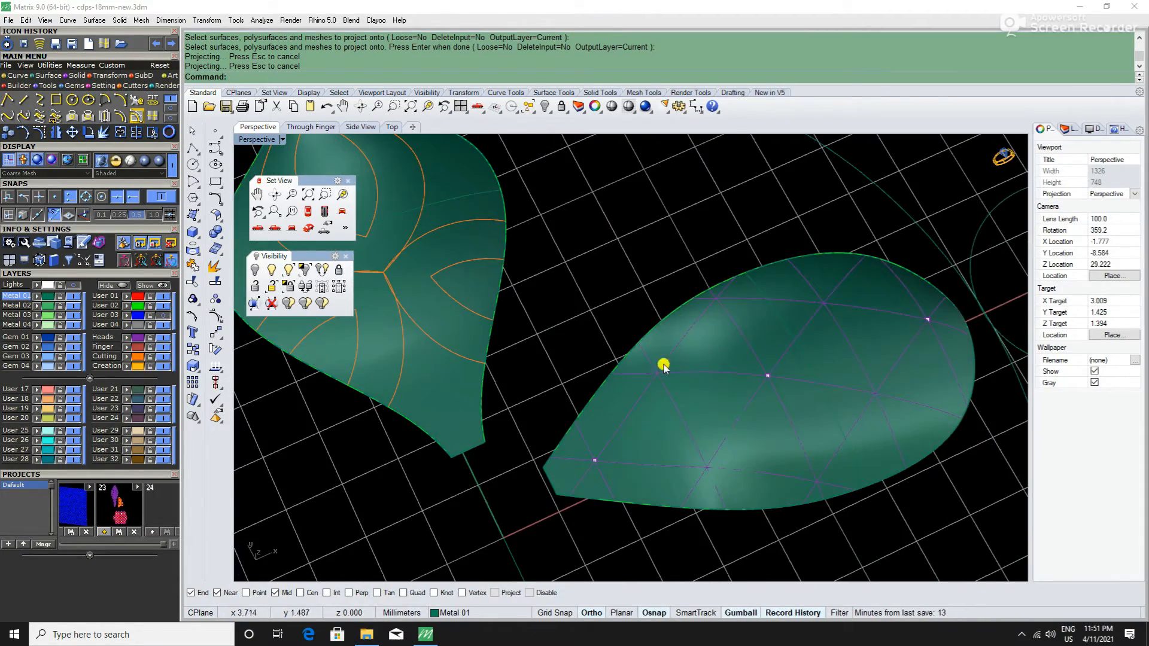
scroll(595, 329, down, 4)
scroll(568, 258, up, 4)
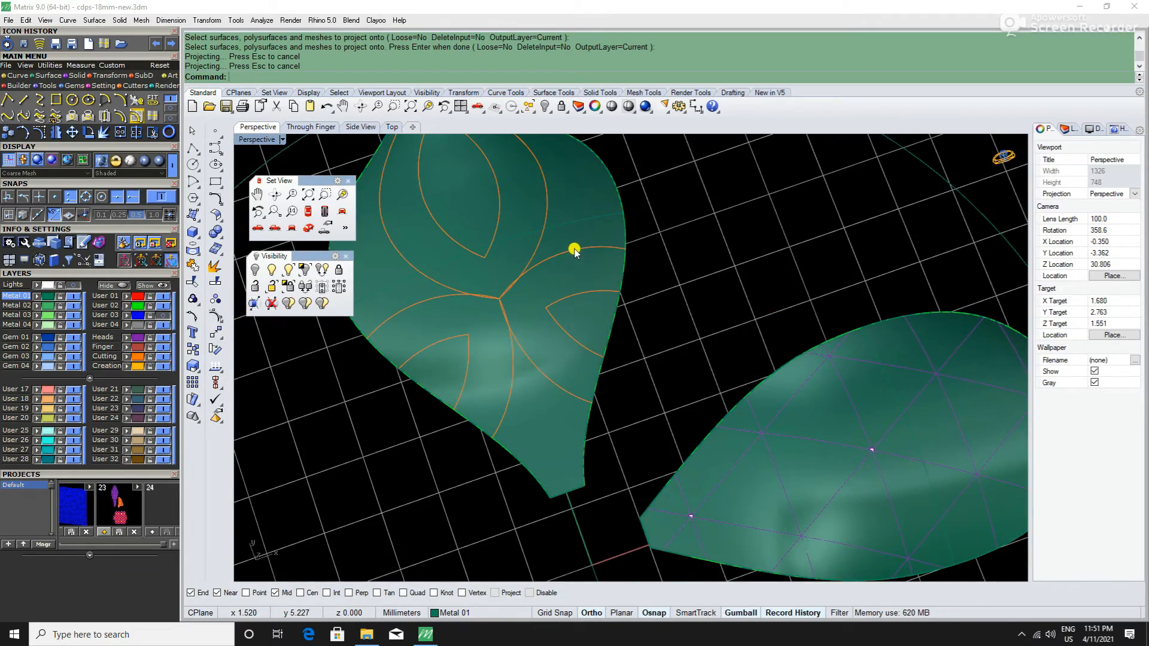
scroll(574, 252, down, 3)
right_drag(774, 321, 686, 302)
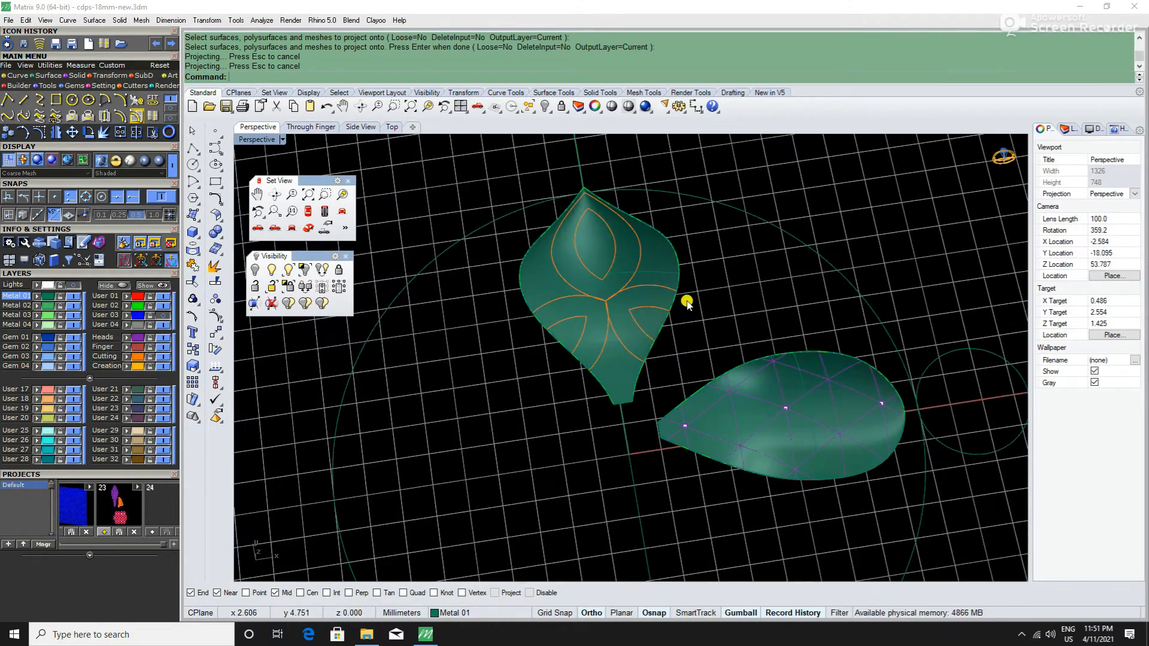
scroll(687, 302, up, 5)
scroll(667, 331, up, 5)
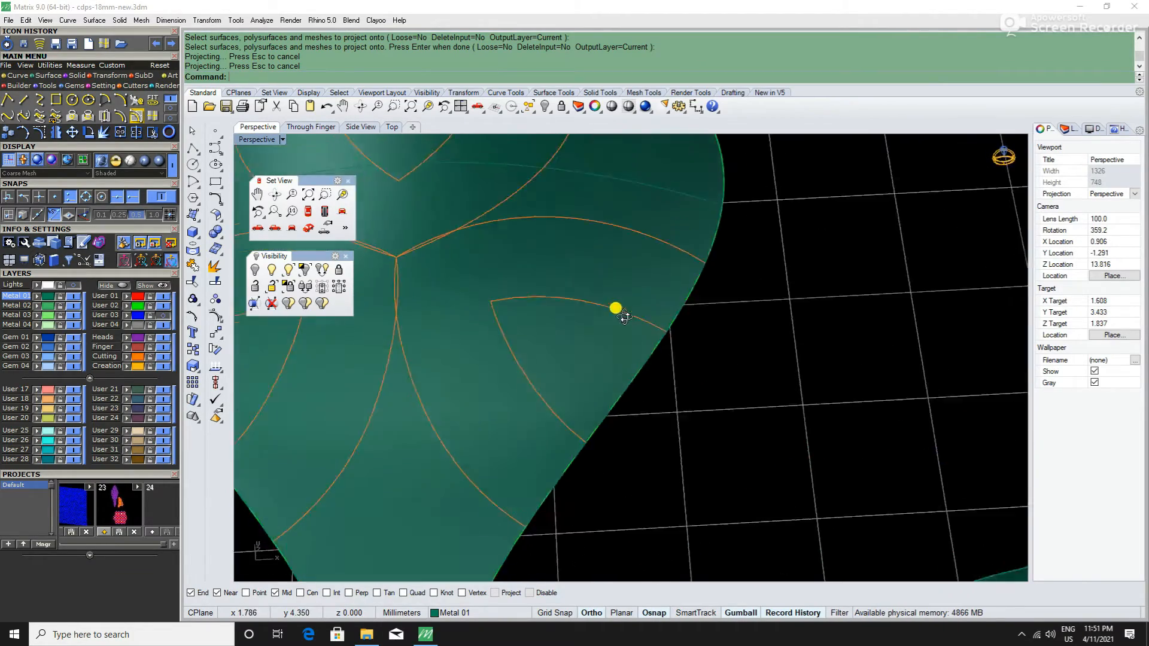
scroll(658, 341, down, 5)
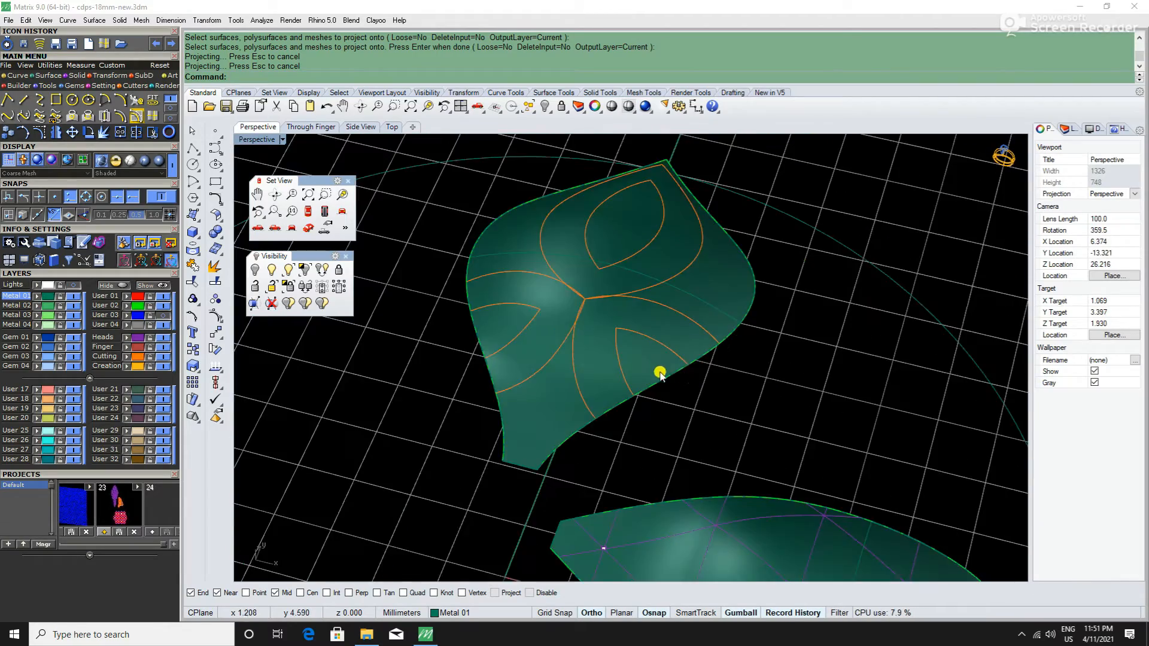
right_drag(659, 375, 705, 405)
scroll(705, 405, up, 5)
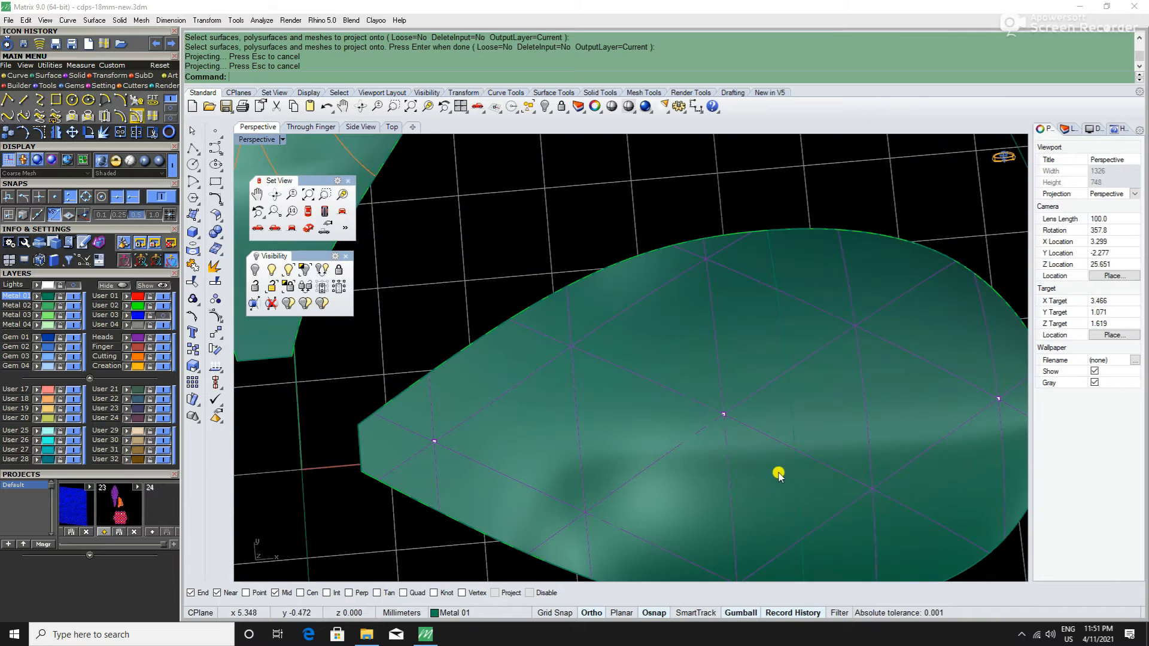
click(770, 383)
scroll(684, 405, down, 3)
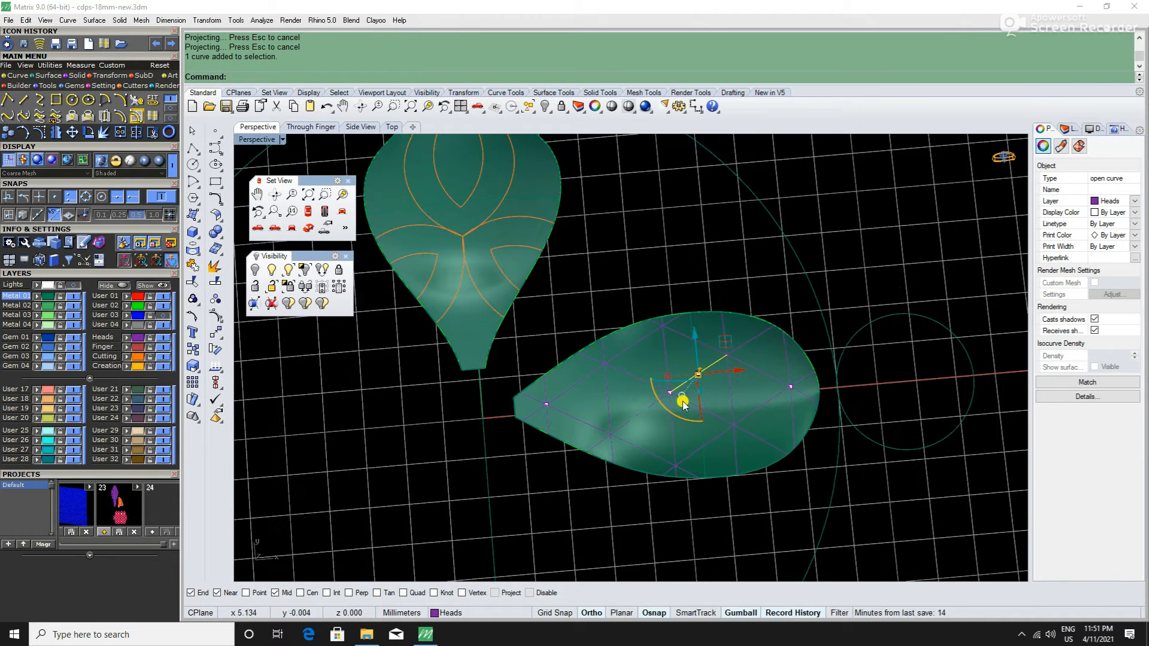
shift+click(635, 380)
click(630, 312)
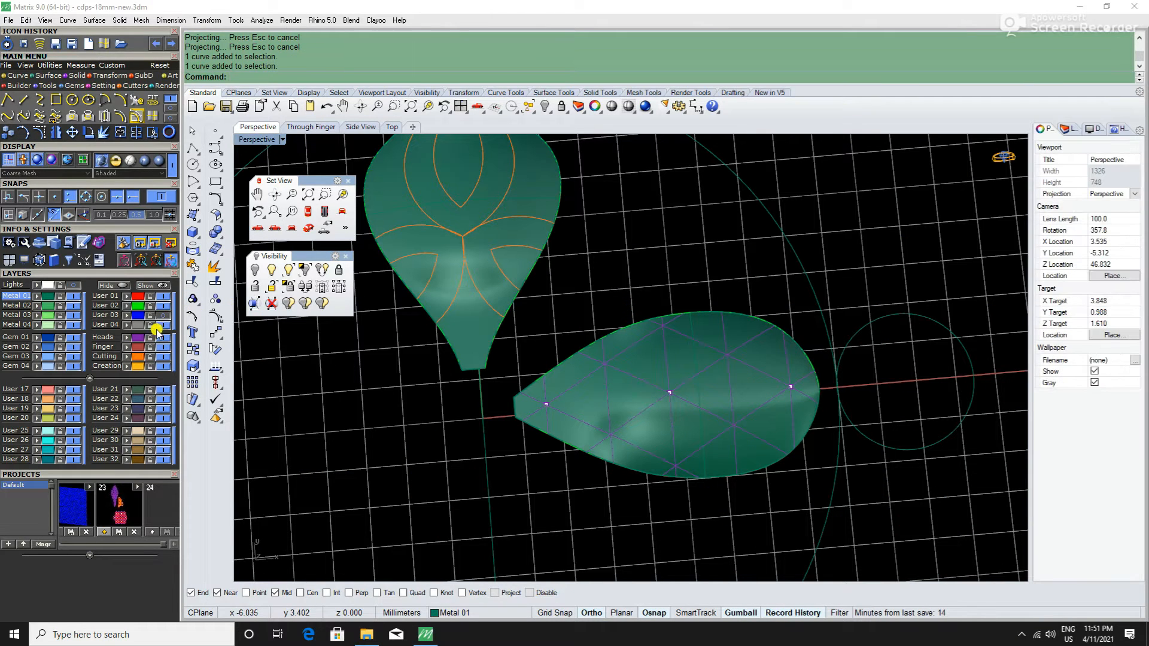
Step: Pipe all projected grid curves on the Heads layer with a 0.45 mm diameter and flat caps
click(137, 340)
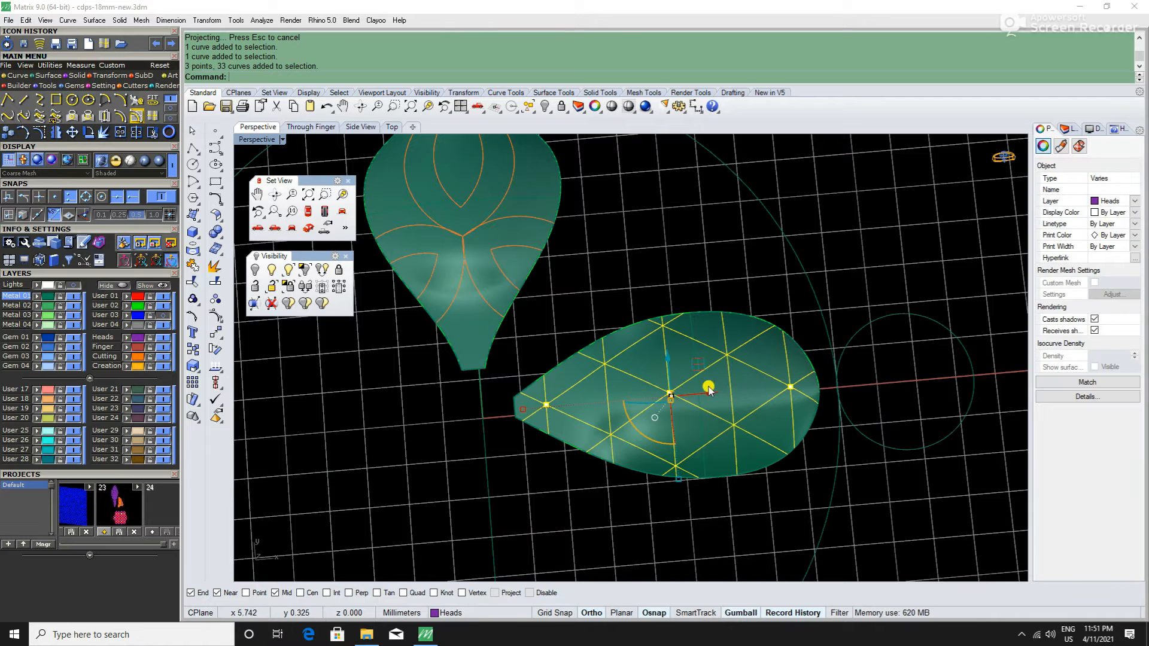
scroll(655, 328, up, 4)
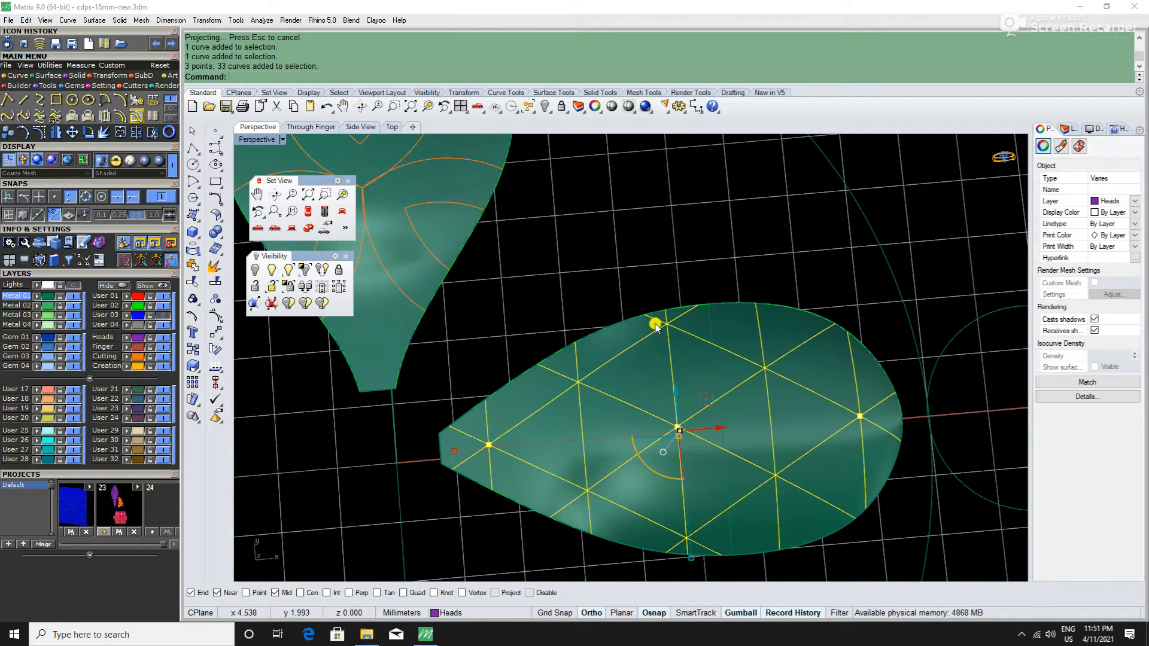
key(Return)
click(282, 77)
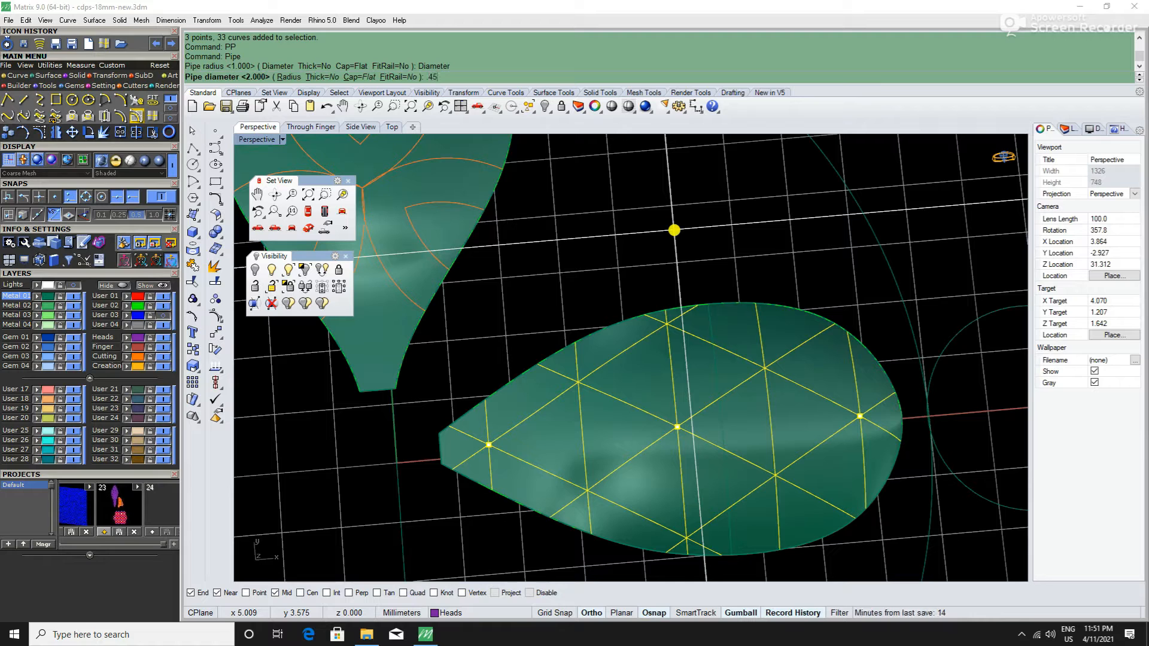
key(Return)
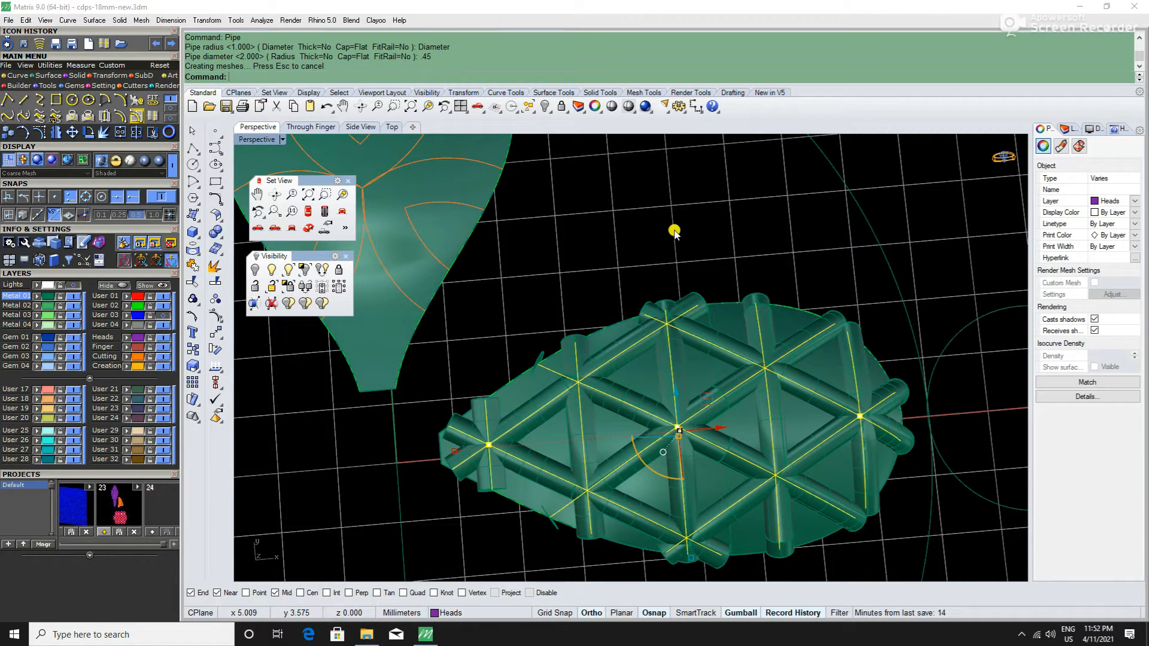
Step: Undo the flat-capped pipes and pipe the same grid curves at 0.45 mm diameter with round caps
key(ctrl+z)
text(pp)
key(Return)
click(344, 77)
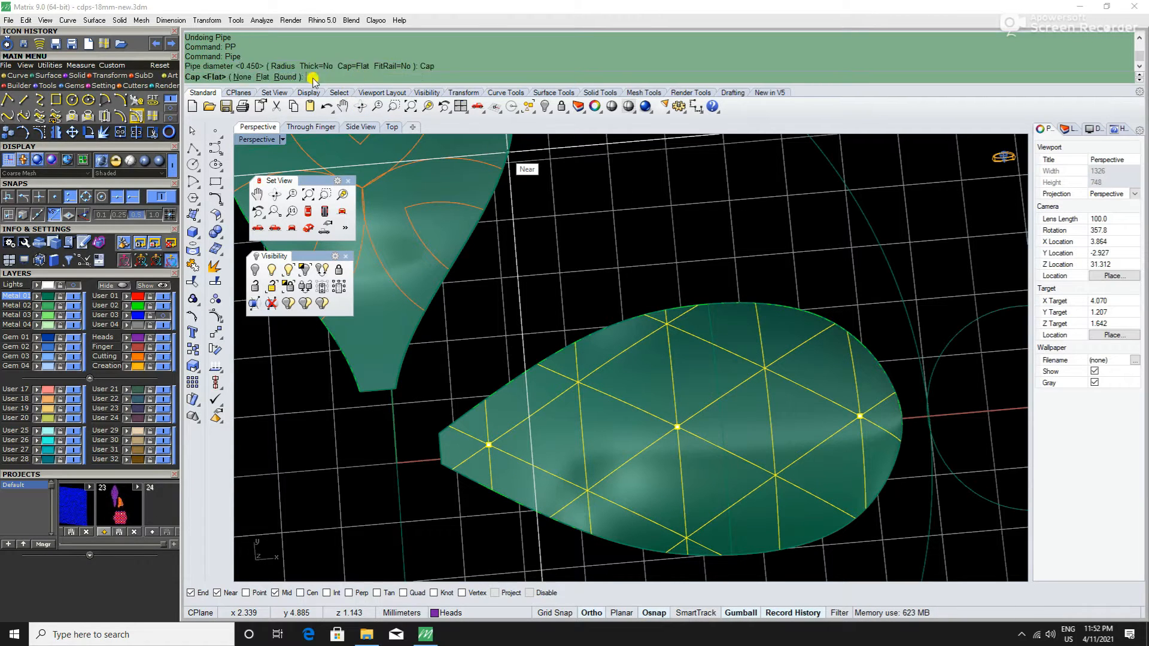
click(285, 77)
key(Return)
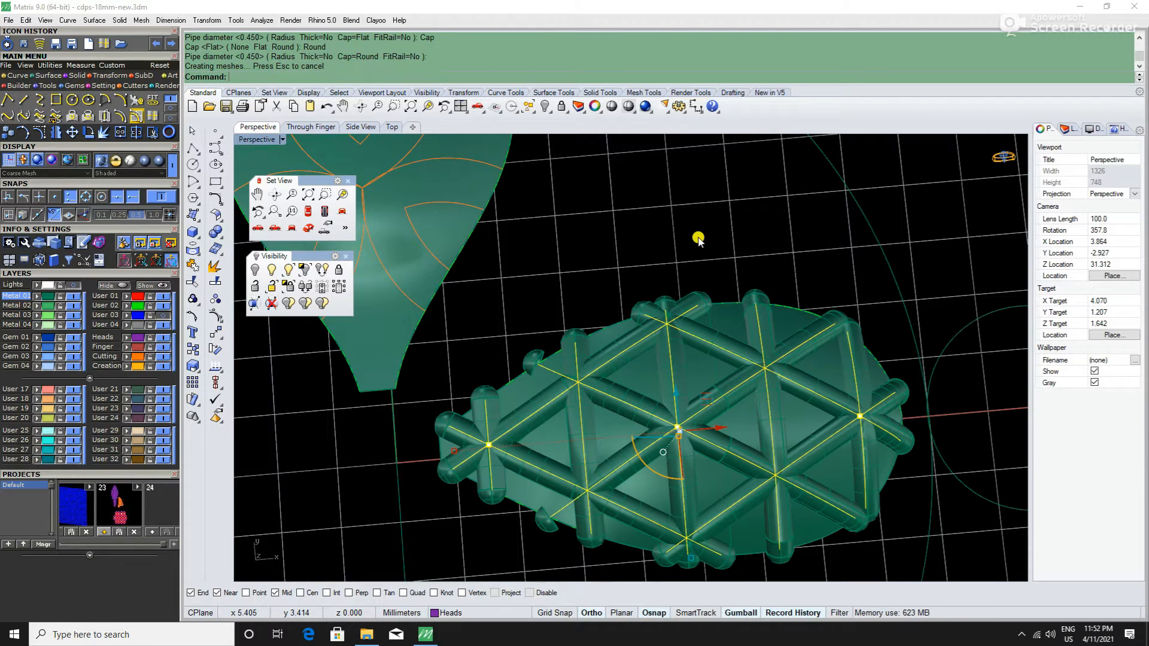
Step: Delete the short pipe stubs that stick out past the side edge of the teardrop surface
click(693, 282)
key(Delete)
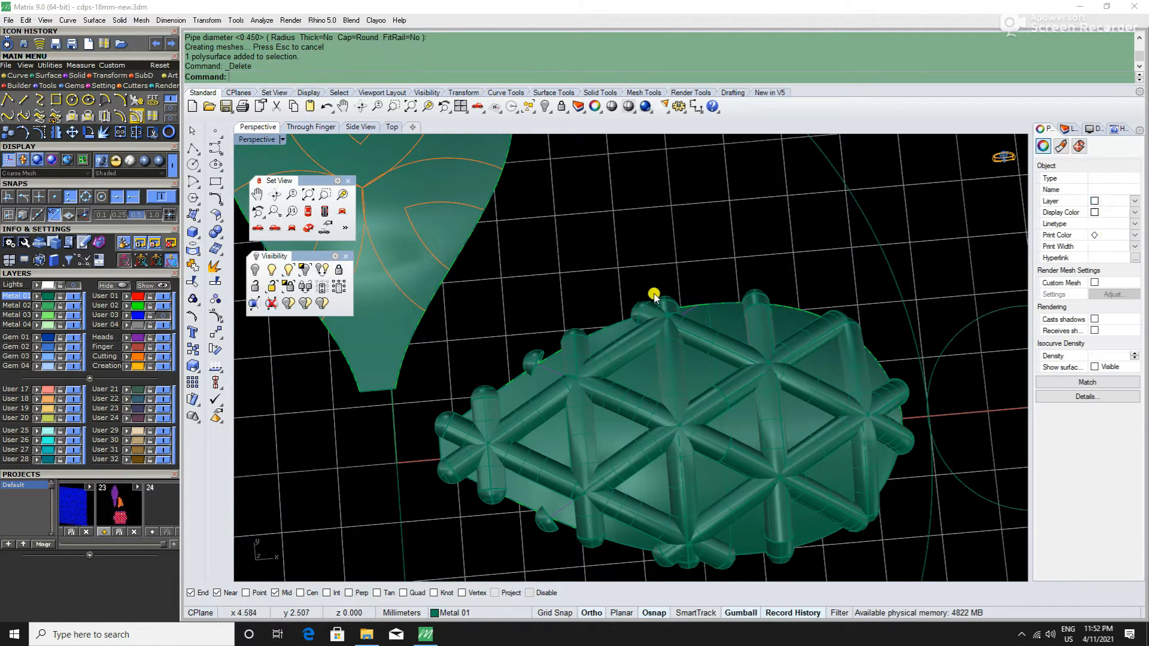
scroll(651, 301, up, 5)
click(644, 307)
key(Delete)
click(690, 289)
key(Delete)
scroll(673, 318, down, 5)
scroll(604, 327, up, 5)
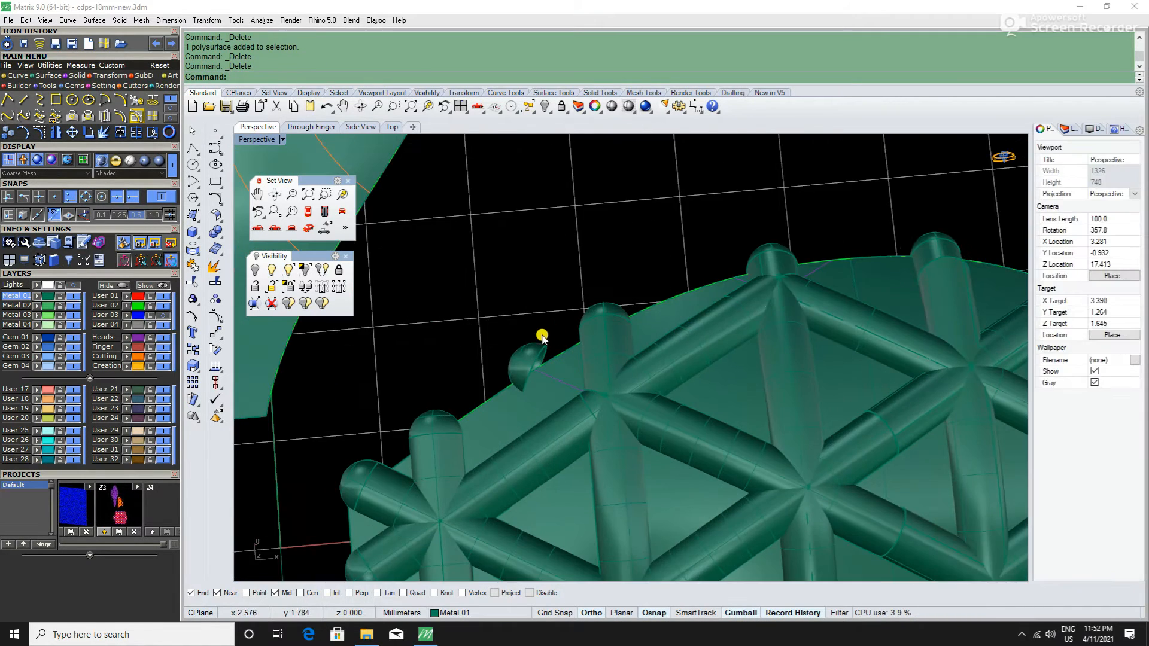
Step: Undo the last pipe stub deletions and clear the selection
key(ctrl+z)
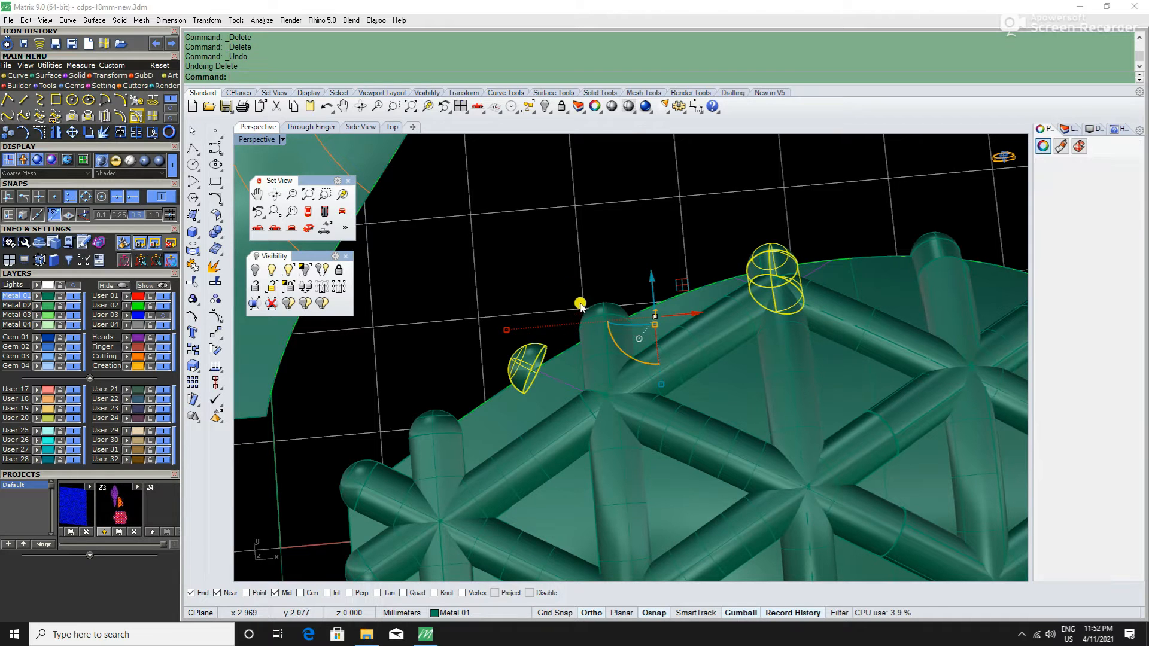
key(ctrl+z)
key(Escape)
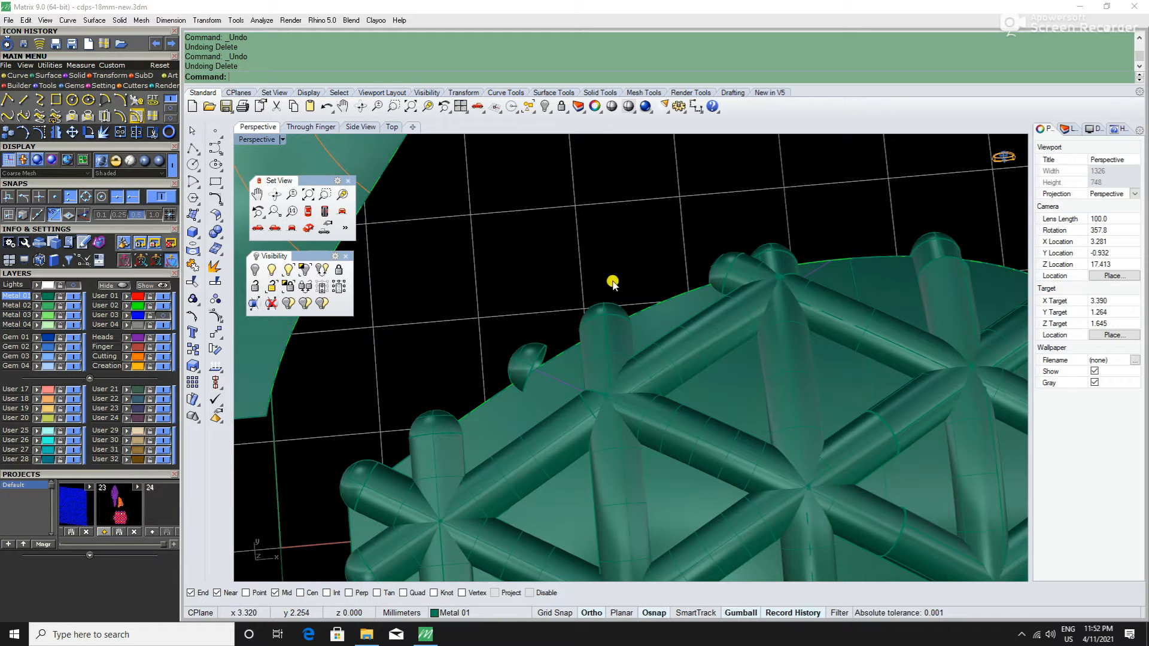
Step: Delete the bent grid curve near the teardrop's side edge and the two short pipe stubs overhanging that edge
click(550, 374)
click(501, 378)
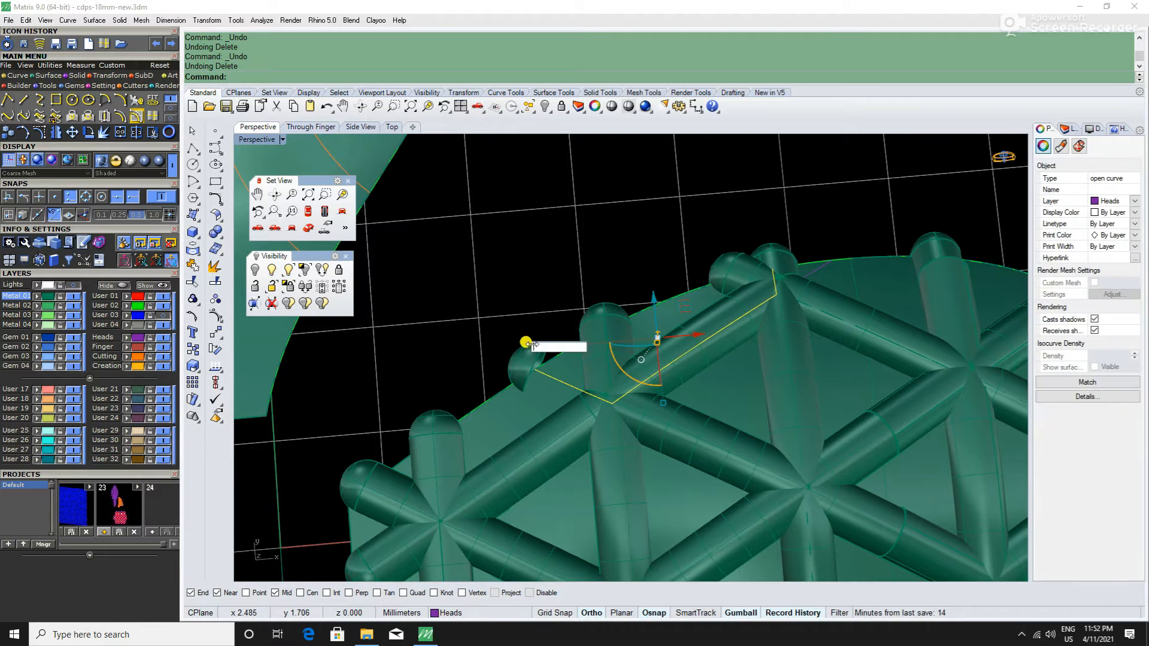
key(Delete)
click(526, 359)
click(513, 362)
key(Delete)
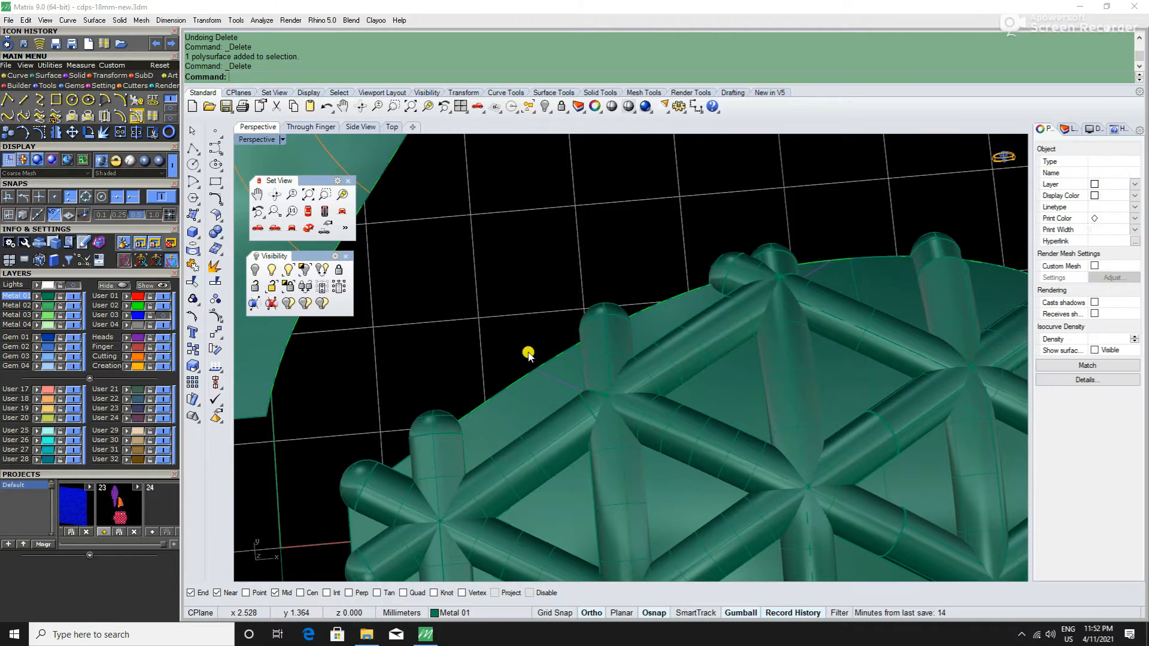
click(716, 261)
key(Delete)
click(771, 249)
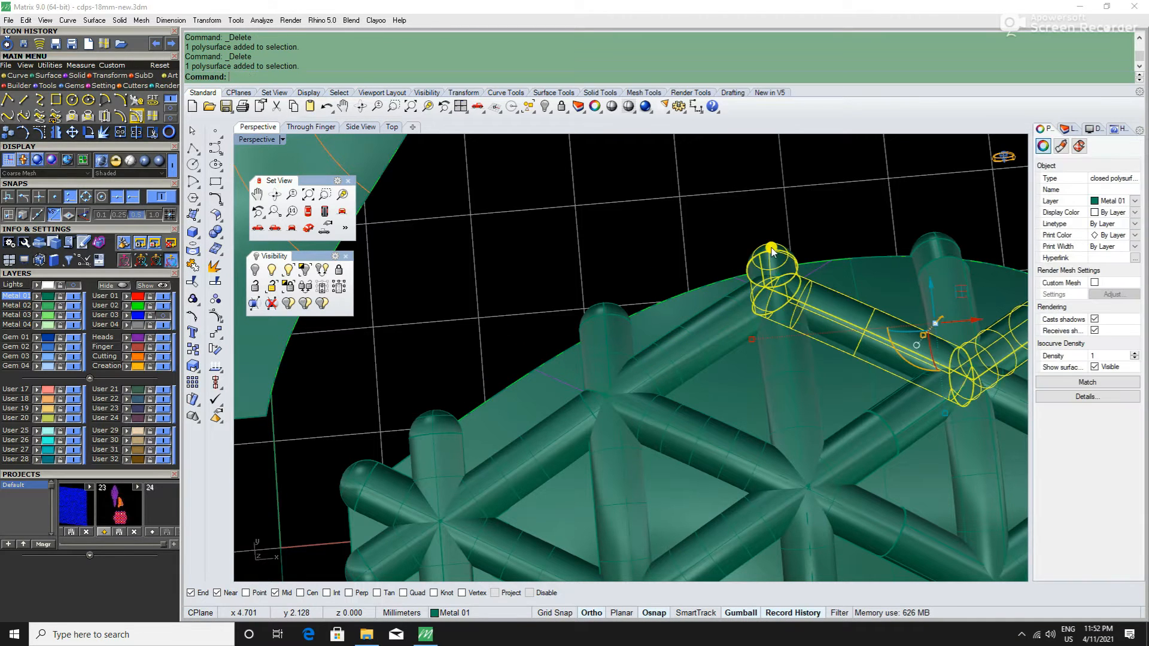
scroll(770, 248, down, 5)
right_drag(771, 248, 670, 326)
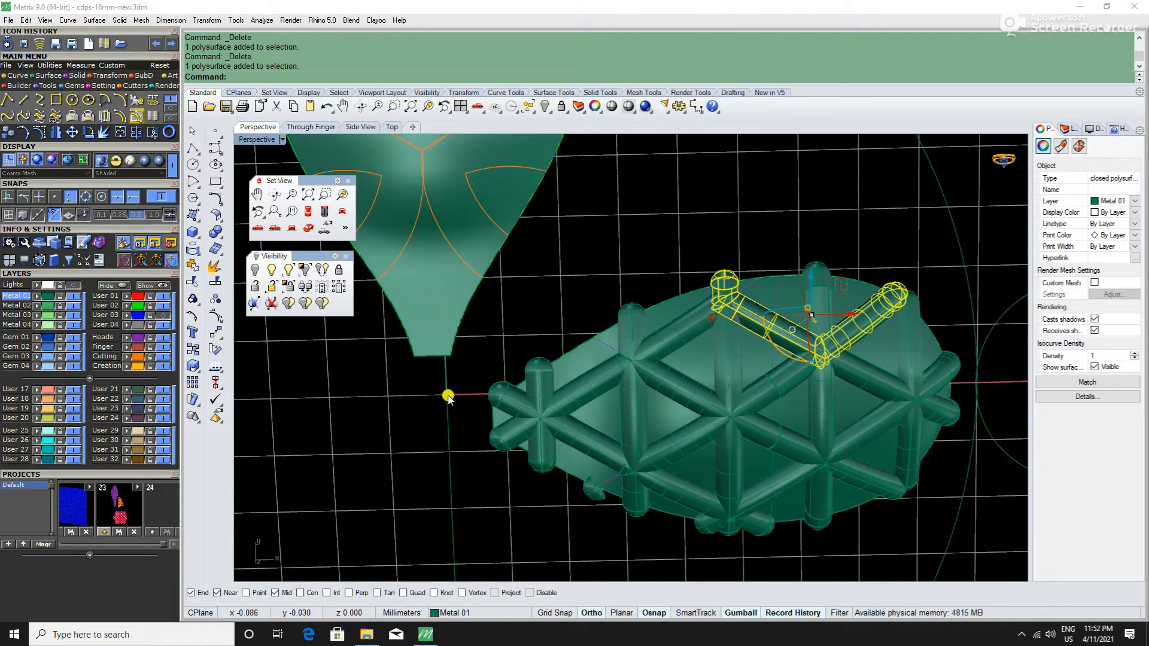
scroll(448, 396, up, 1)
click(348, 424)
scroll(537, 415, up, 1)
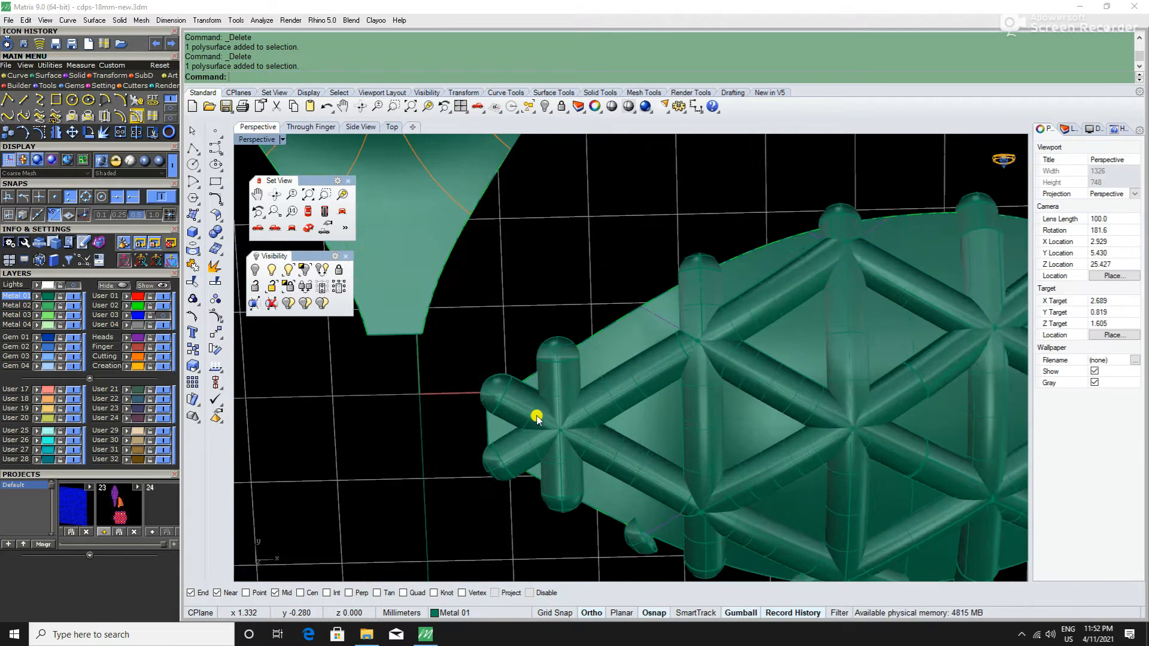
scroll(460, 387, down, 1)
Step: Undo the deletions and the round-capped pipes, and redo any excess undos up to the projected hexagonal grid
key(ctrl+z)
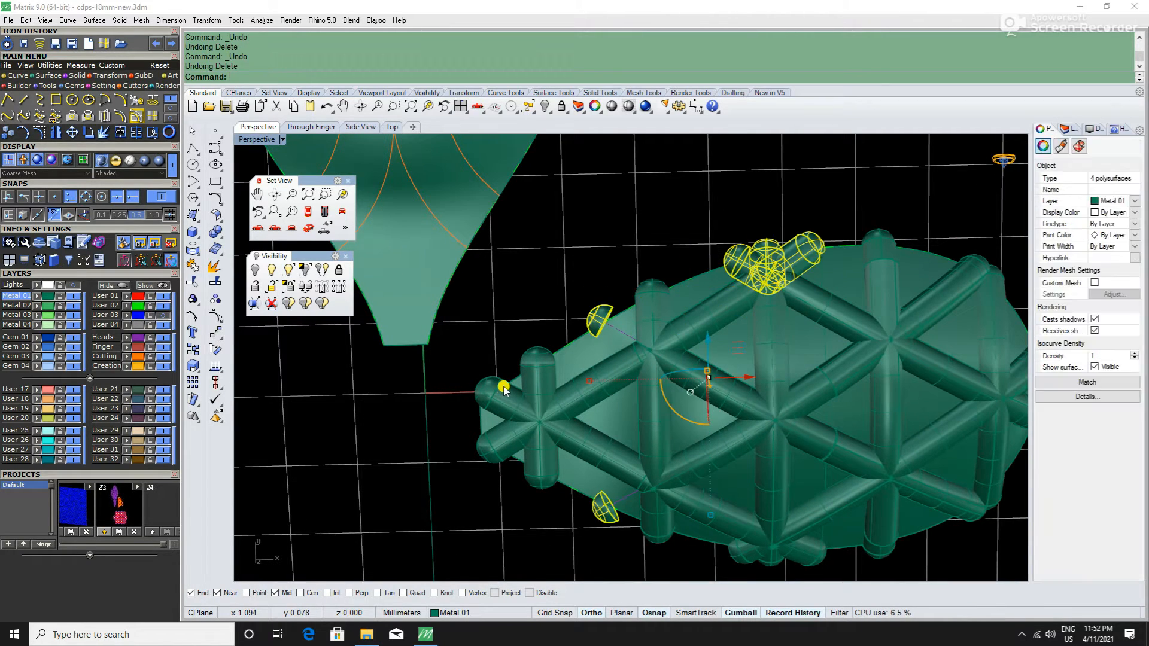
key(ctrl+z)
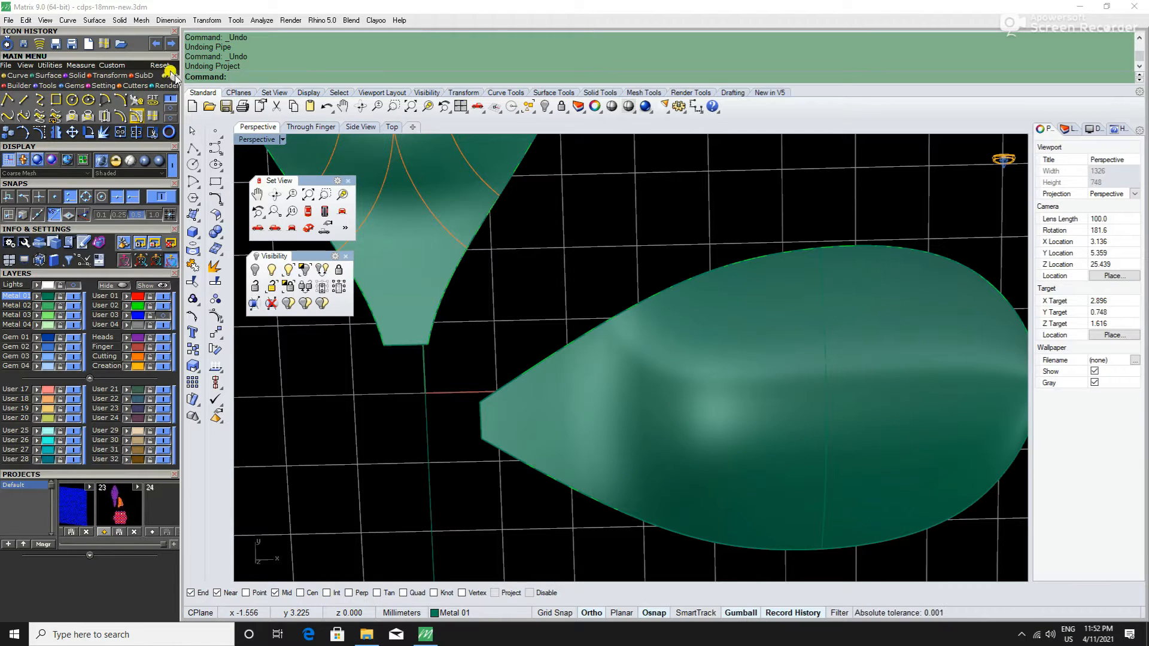
click(156, 45)
click(156, 45)
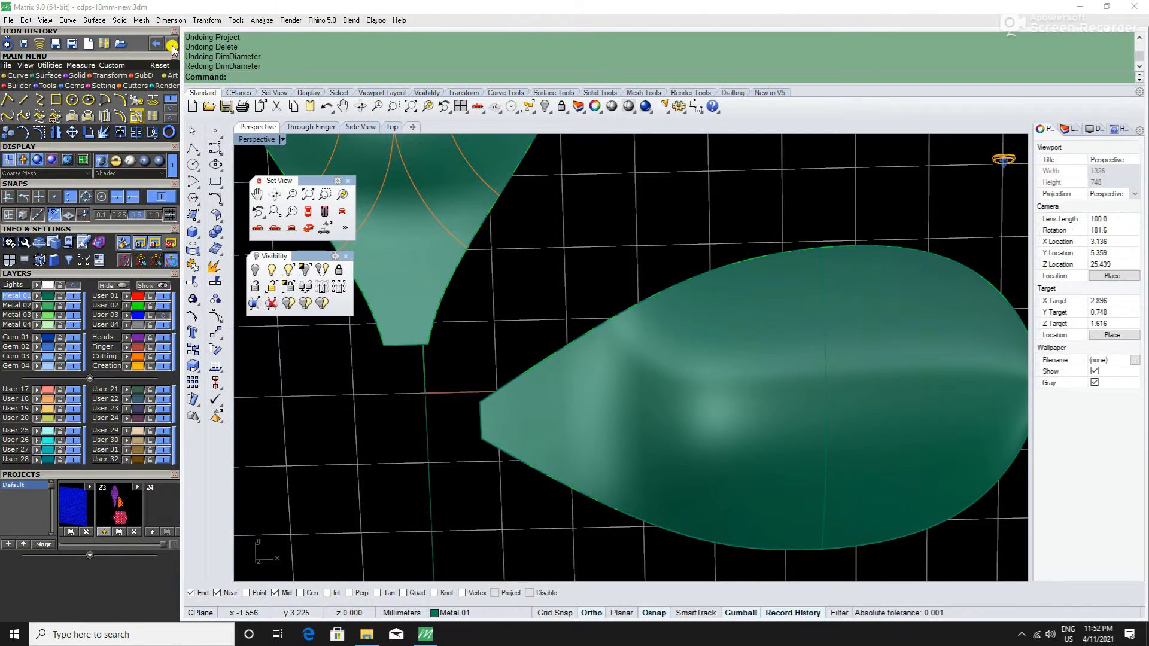
click(172, 44)
click(171, 43)
click(172, 43)
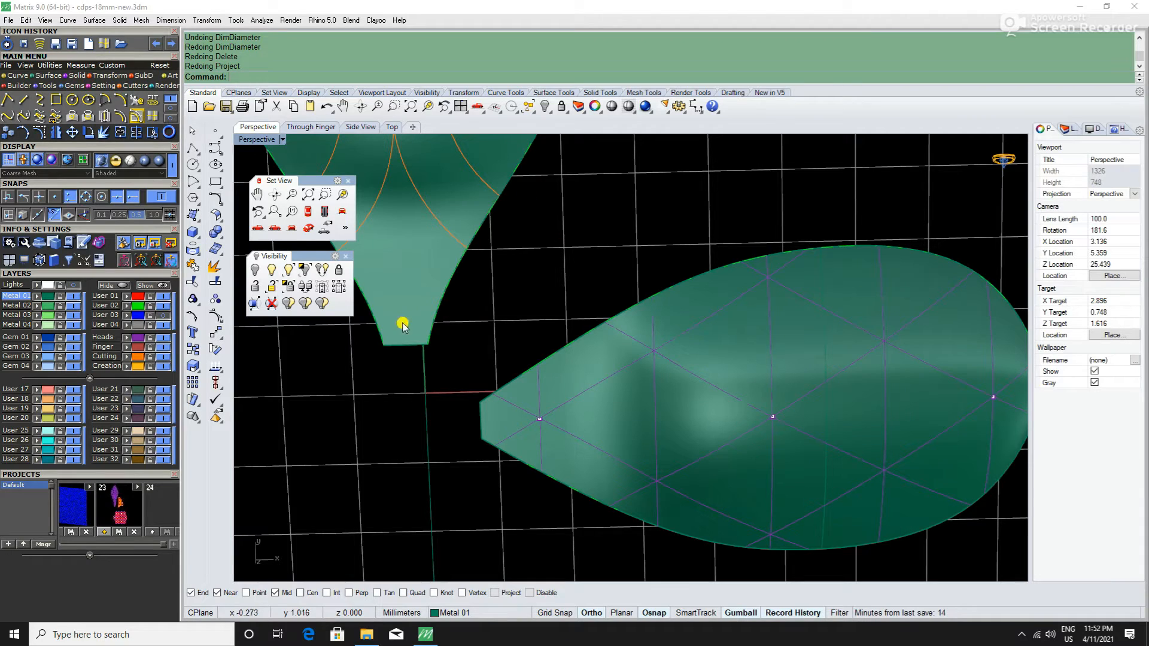
Step: Ungroup all projected grid curves and points on the Heads layer, including nested groups, and deselect them
click(590, 390)
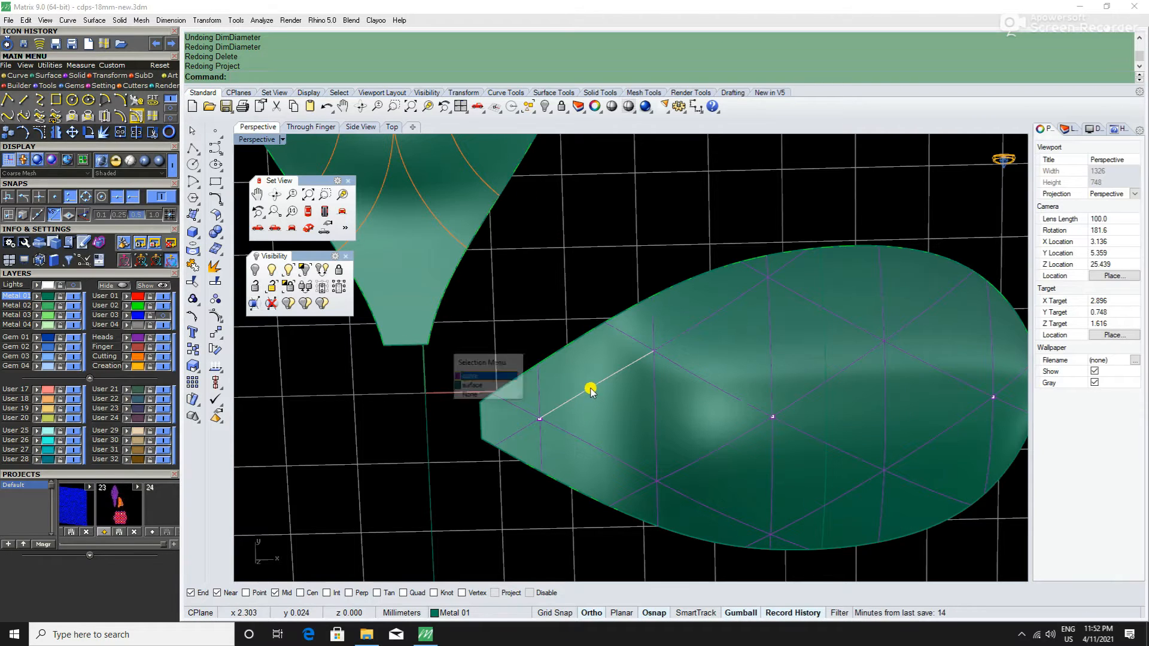
click(484, 383)
click(137, 339)
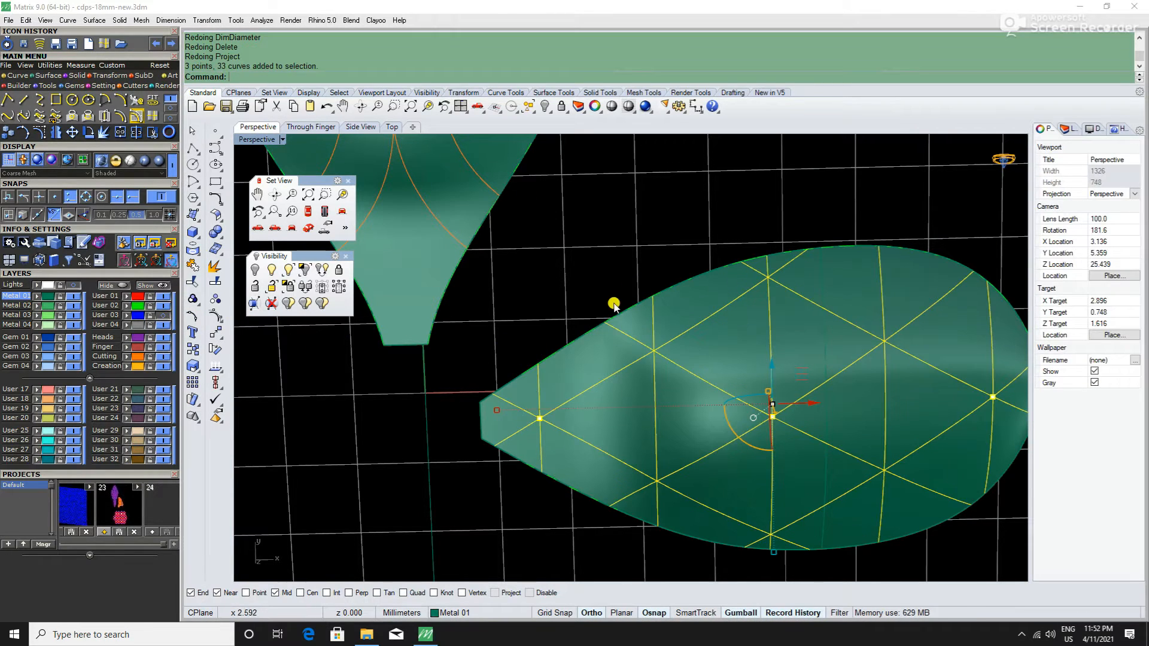
text(UU)
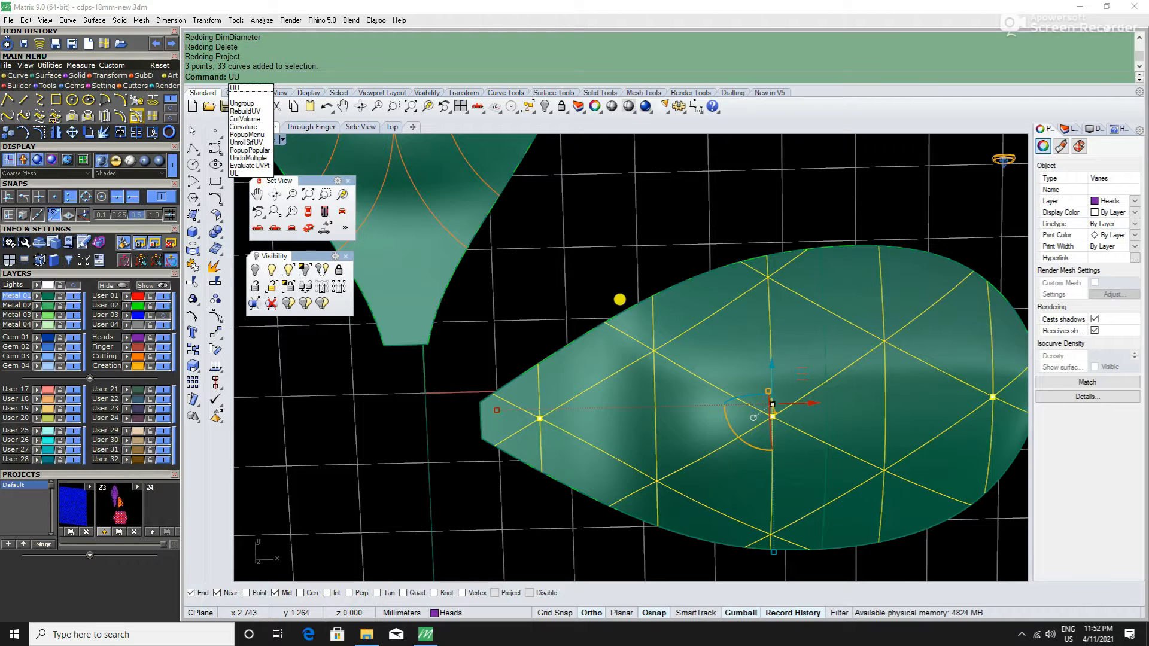
key(Return)
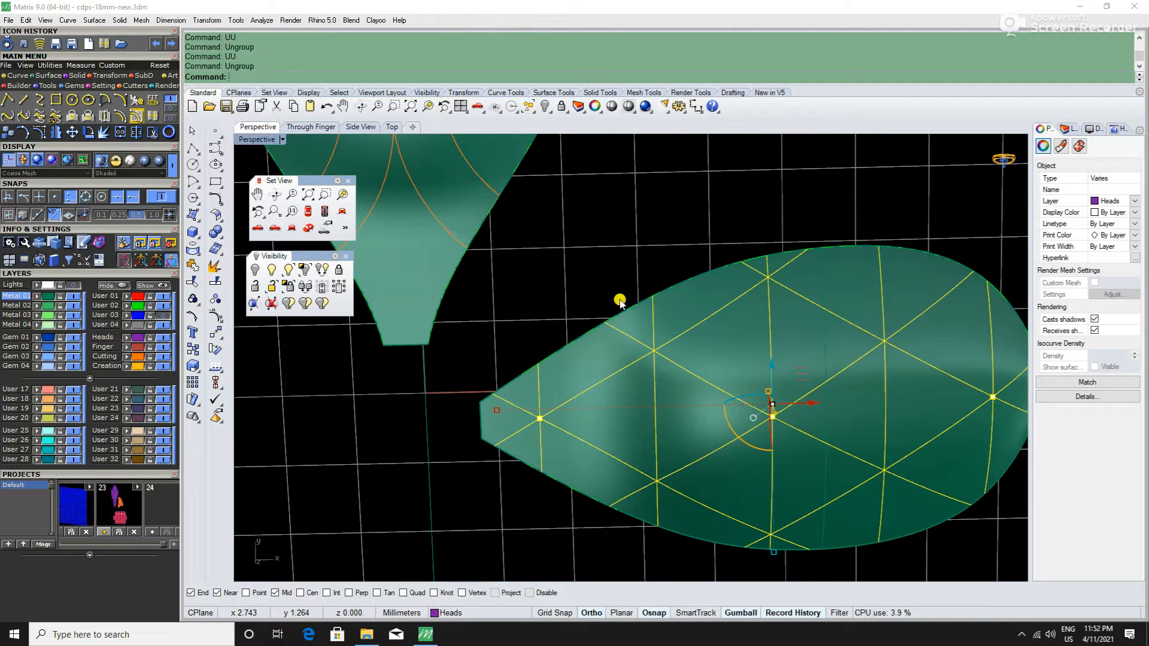
click(217, 303)
click(602, 270)
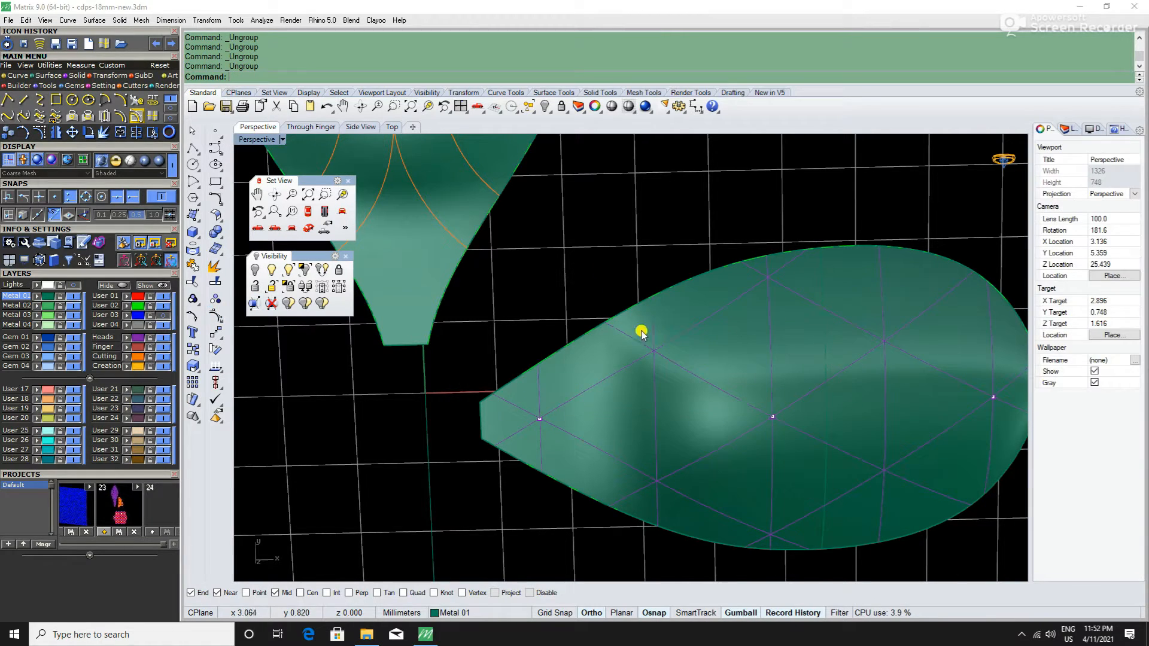
Step: Pipe the ungrouped hexagonal grid curves with a 0.45 mm diameter and round caps
click(137, 334)
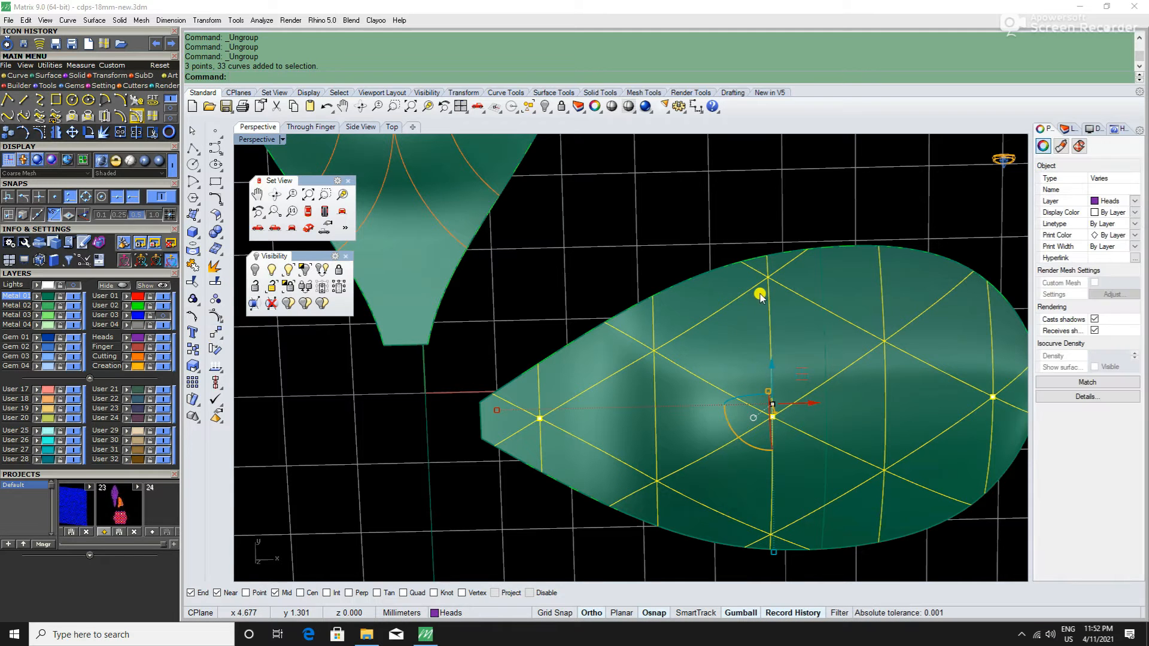
key(Return)
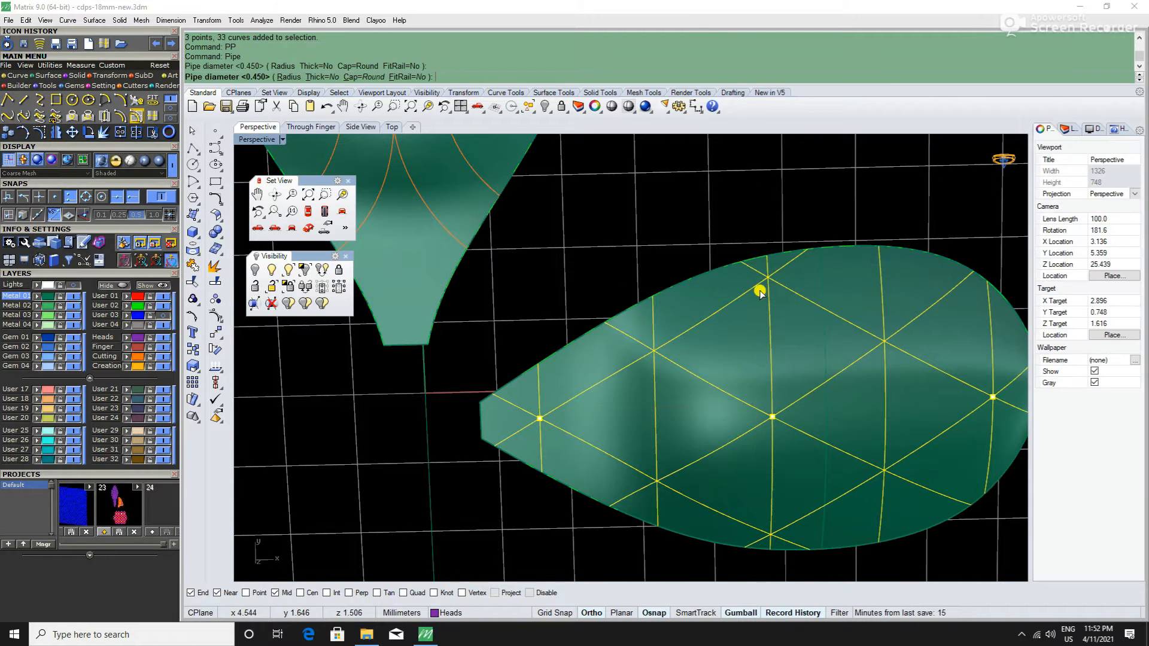
click(784, 241)
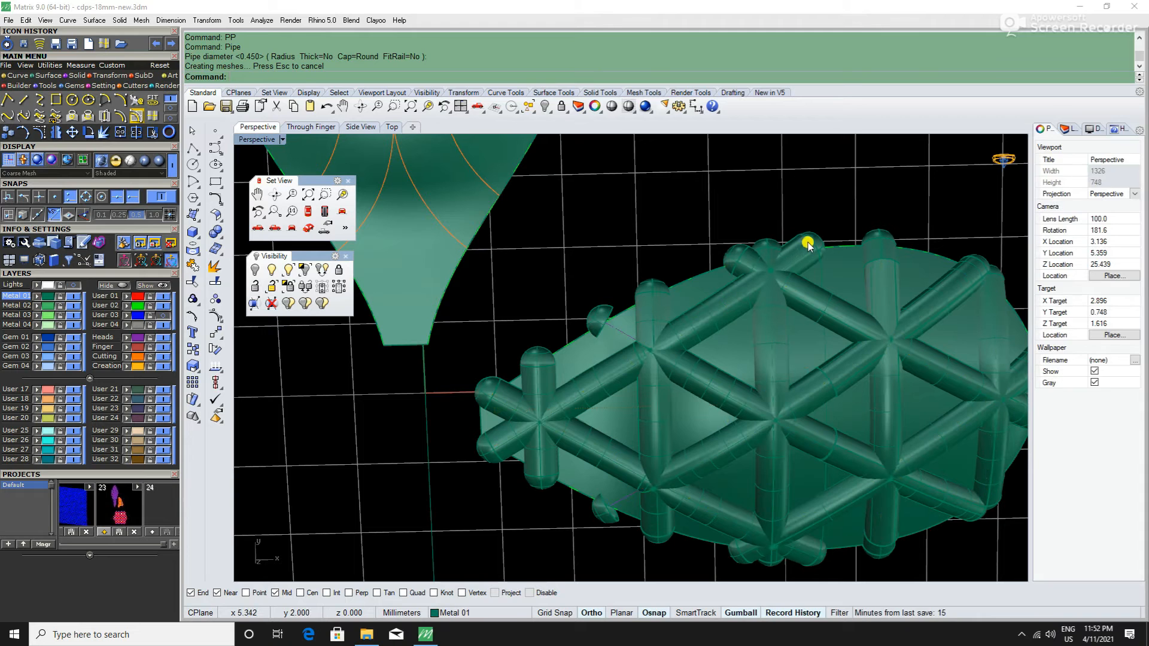
Step: Delete the overhanging pipe pieces that meet at the grid node on the teardrop's side edge
click(807, 243)
scroll(777, 242, up, 3)
key(Delete)
key(Delete)
click(742, 257)
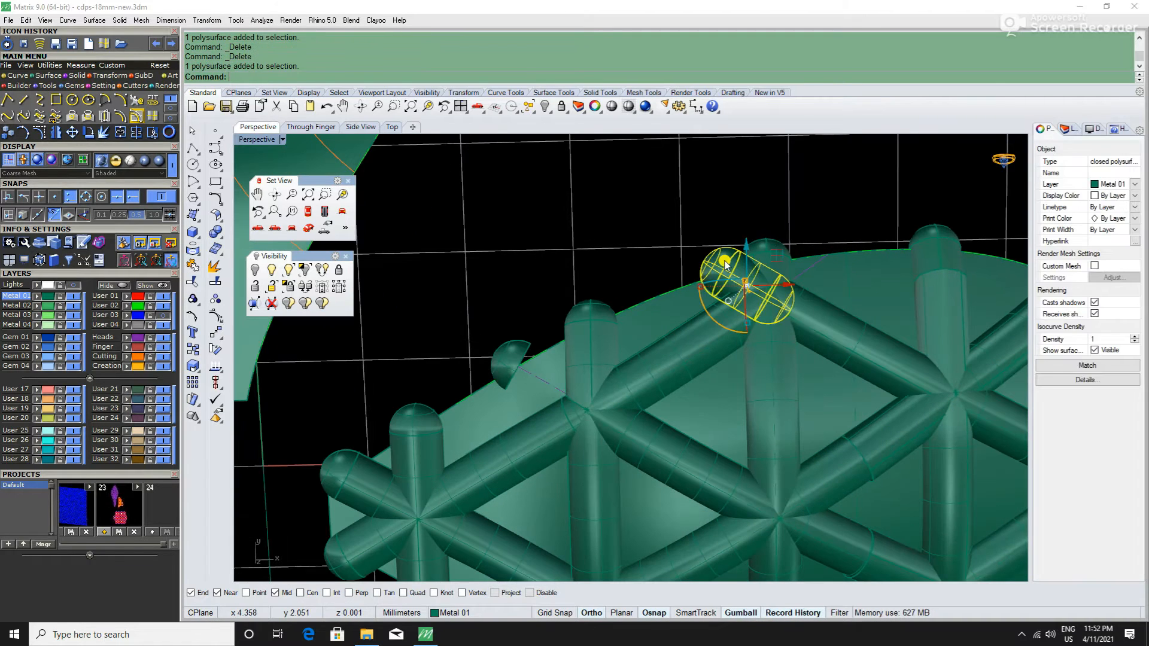
key(Delete)
click(745, 254)
key(Delete)
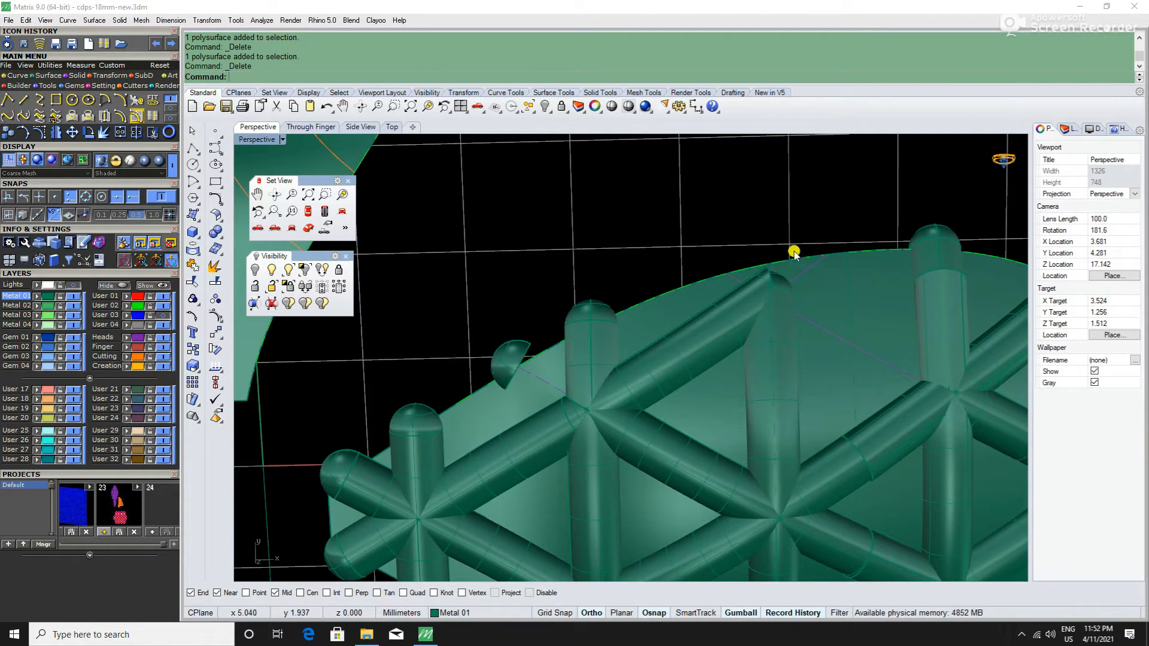
Step: Undo the pipe deletions and the piping of the ungrouped grid curves
key(ctrl+z)
key(ctrl+z)
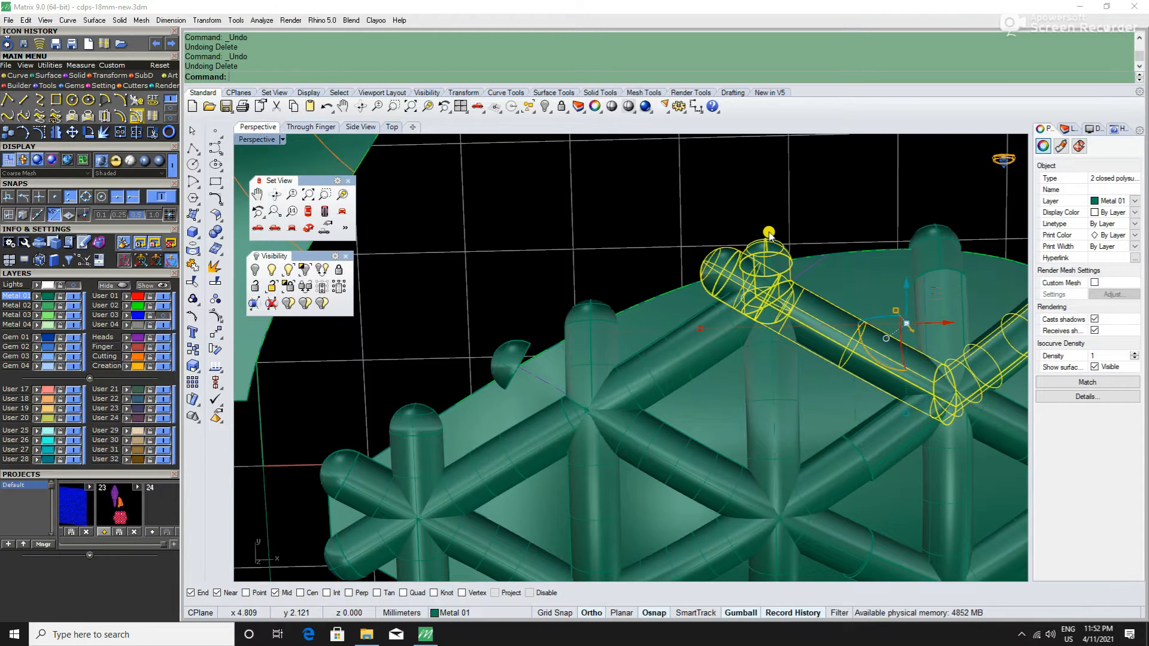
scroll(645, 223, down, 3)
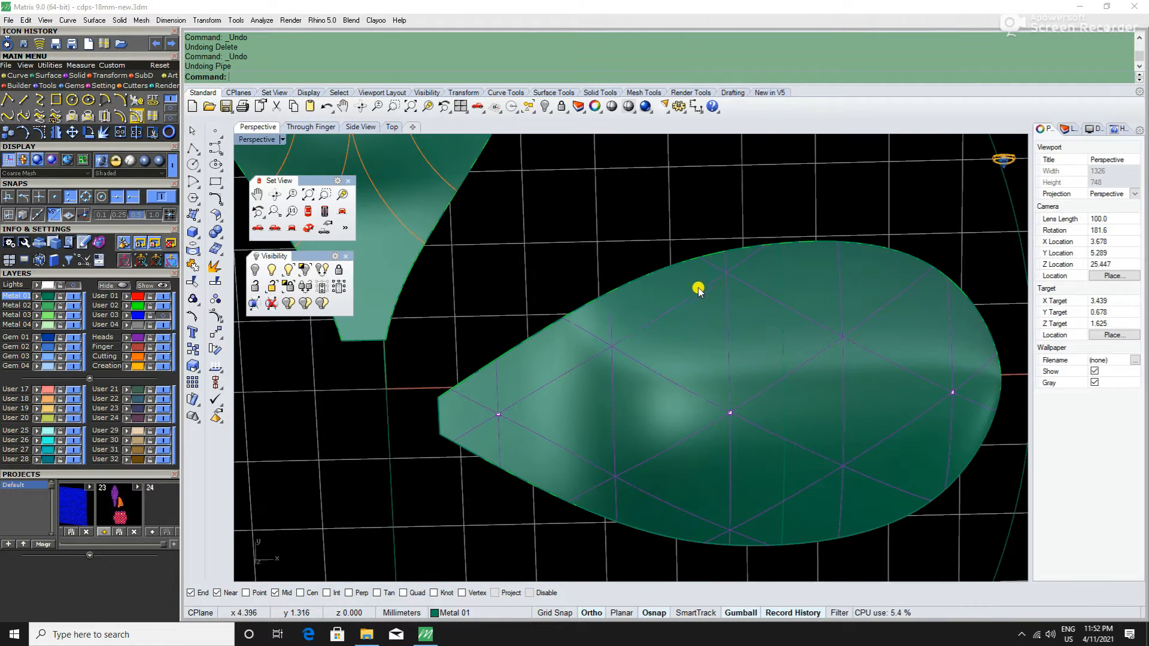
click(697, 292)
click(481, 386)
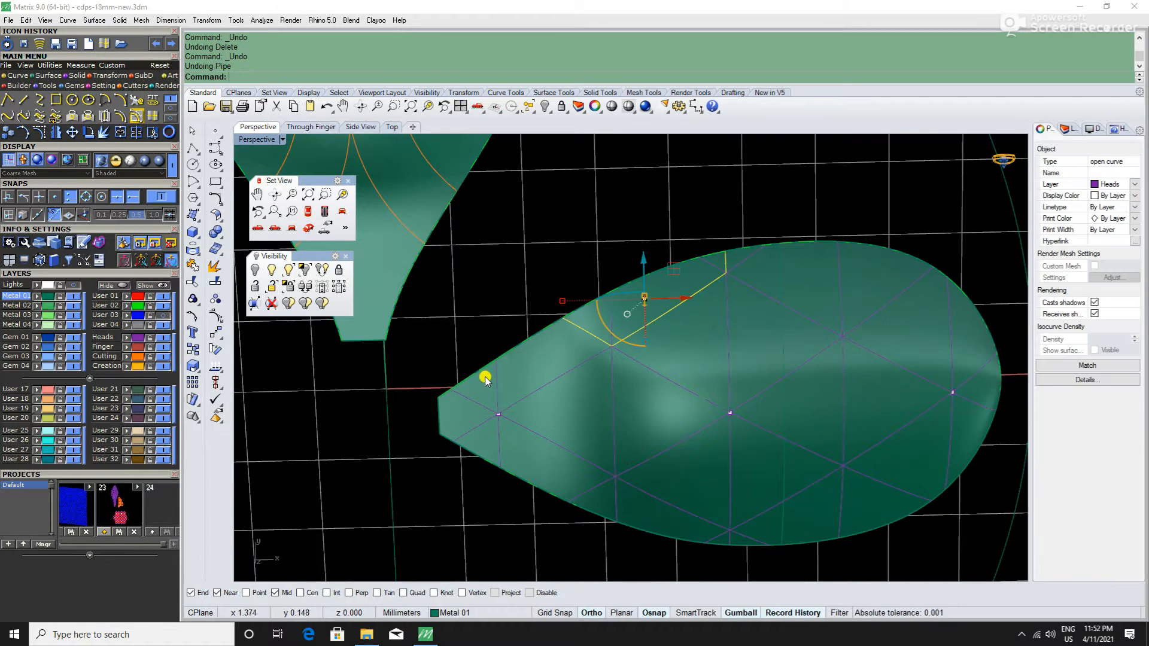
click(514, 299)
scroll(590, 315, down, 2)
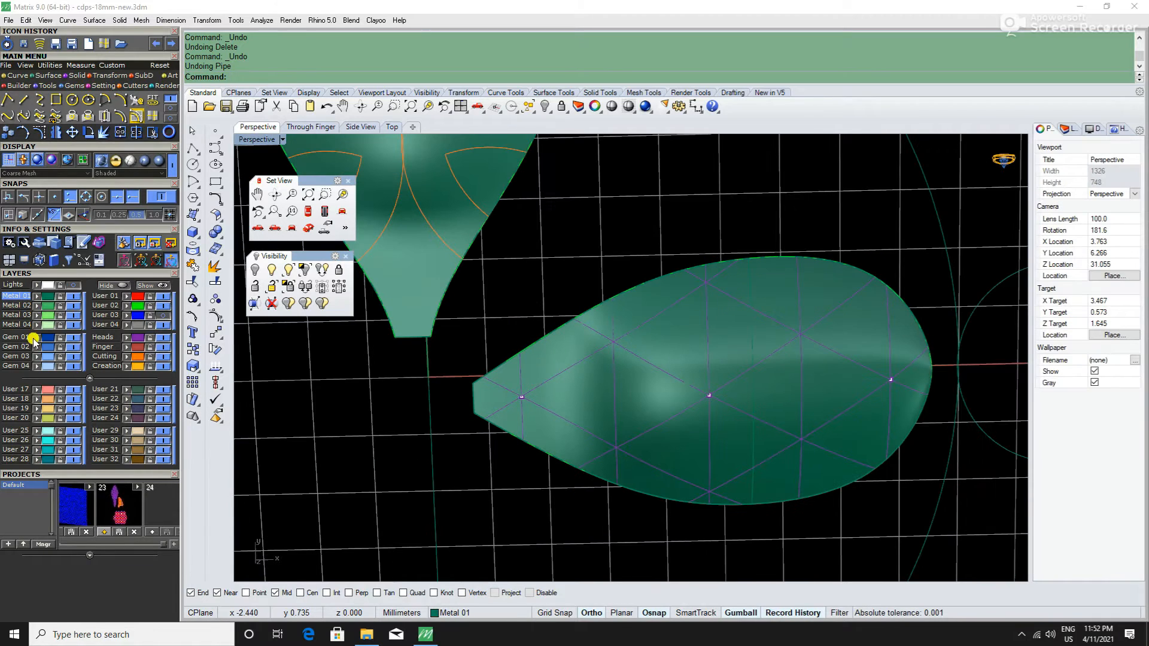
Step: Explode all projected grid curves on the Heads layer into single segments and deselect them
click(138, 339)
double_click(211, 267)
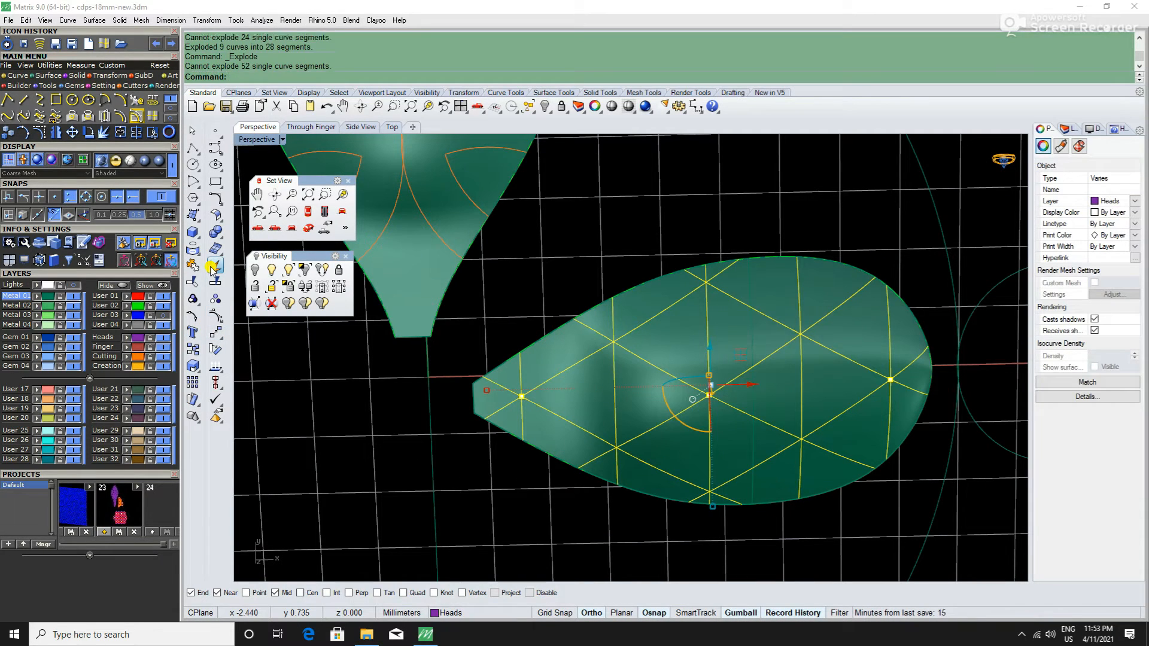
click(600, 265)
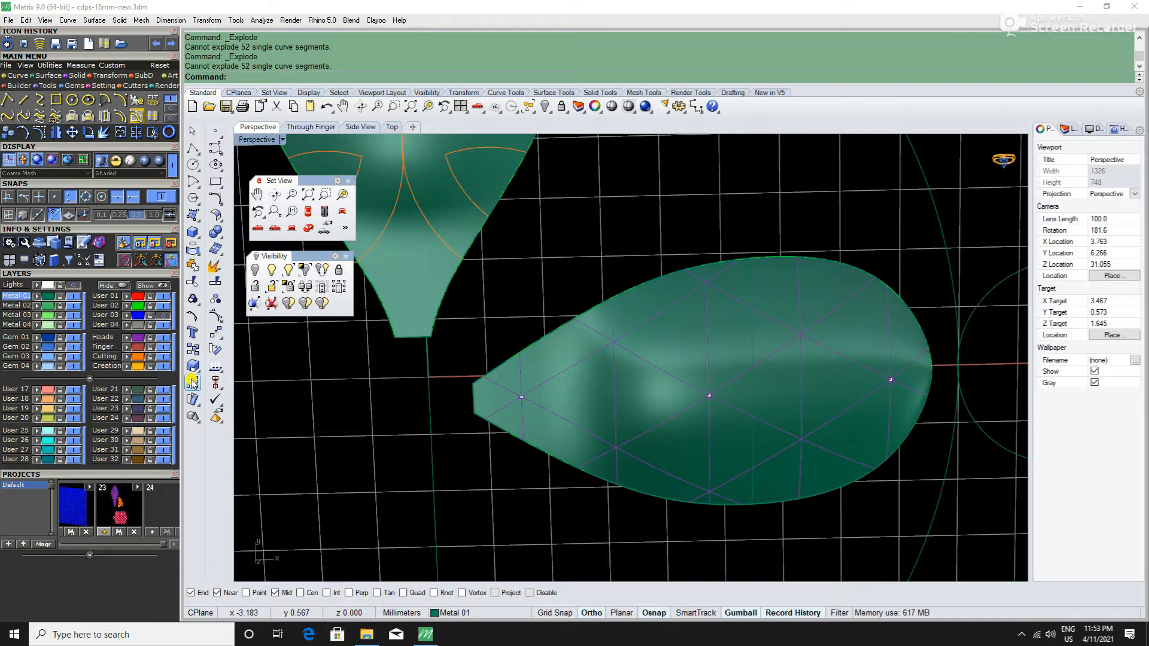
Step: Pipe all exploded grid segments on the Heads layer with a 0.45 mm diameter and round caps
click(141, 344)
text(P)
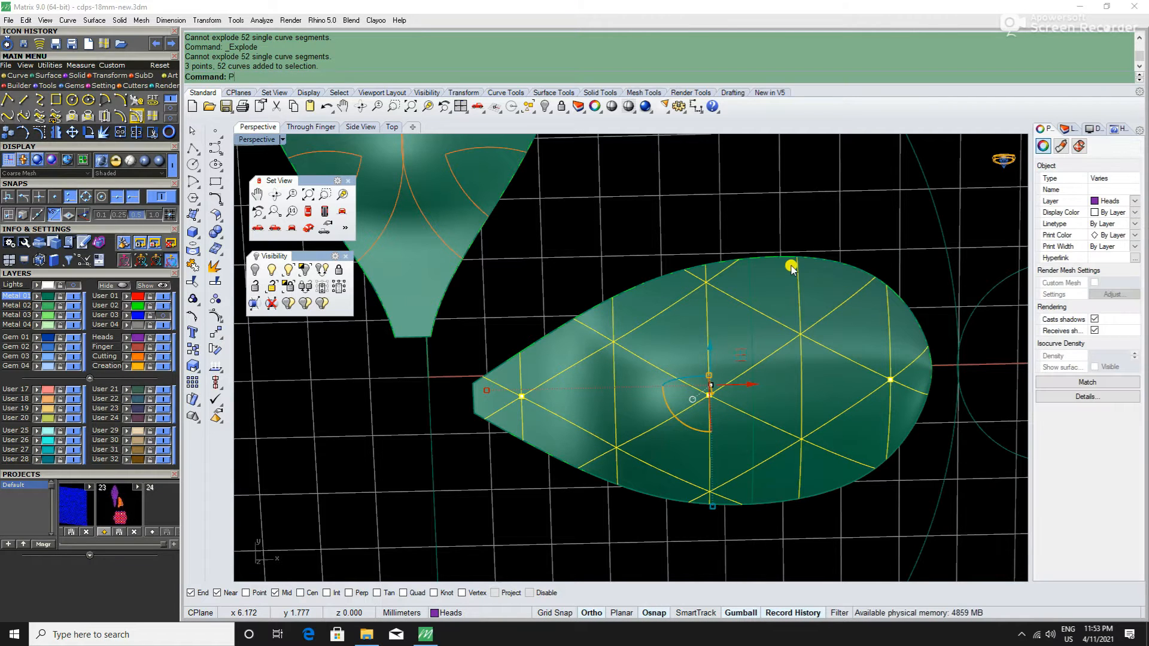
text(P)
key(Return)
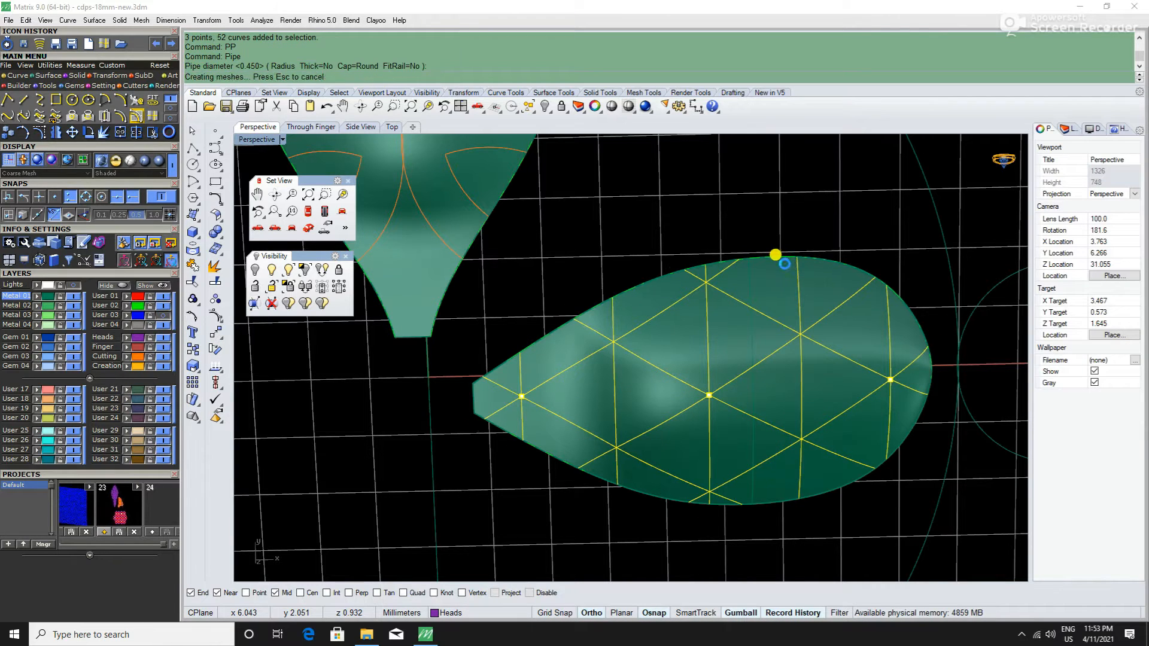
Step: Delete the short overhanging pipe stubs at the grid node lying against the teardrop's upper edge
scroll(741, 249, up, 5)
click(740, 254)
key(Delete)
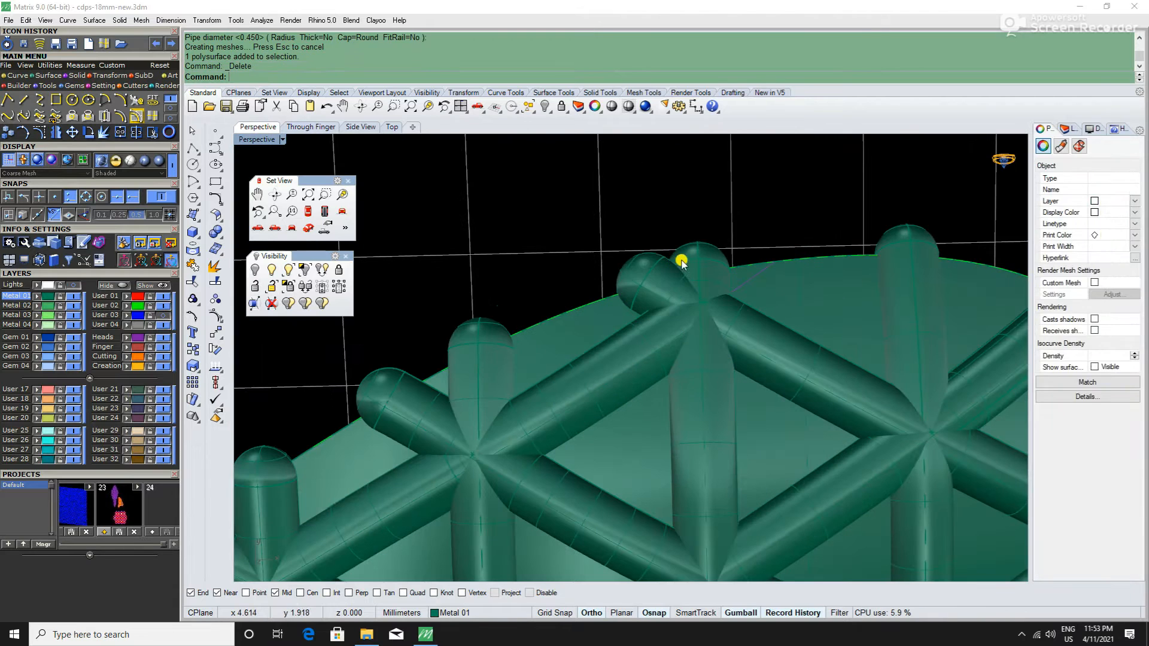
click(674, 264)
key(Delete)
key(Delete)
click(906, 237)
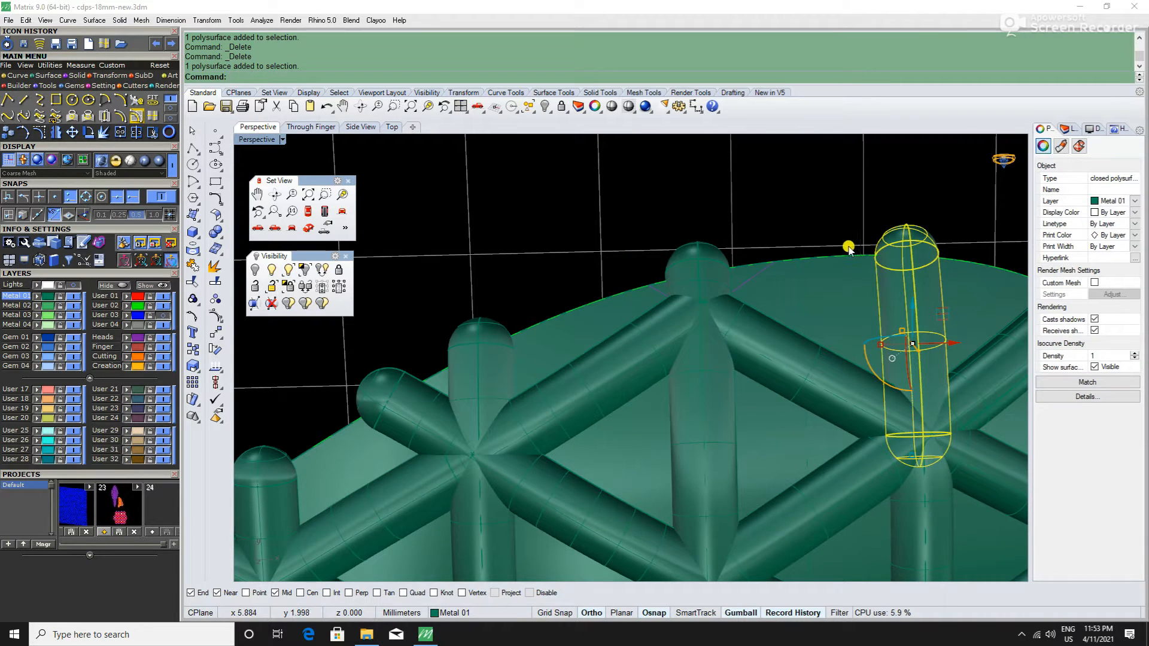
scroll(679, 253, down, 3)
click(679, 256)
key(Delete)
scroll(488, 303, up, 3)
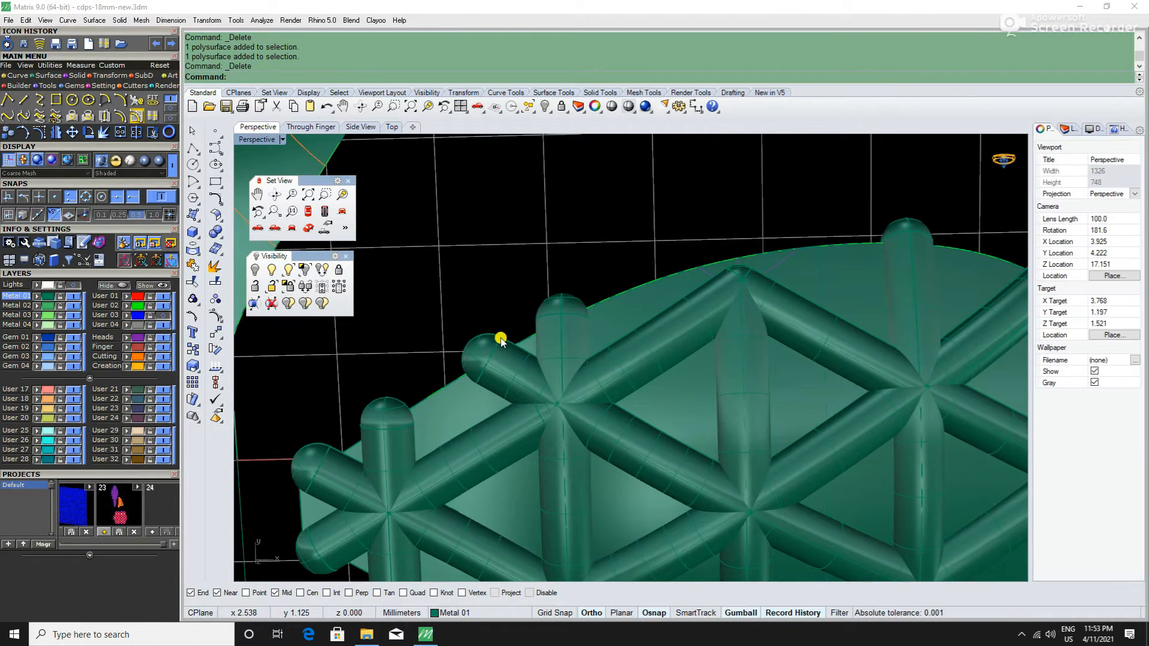
Step: Delete the diagonal stub at the next upper node toward the tip and the stubs around the node nearest the tip
click(500, 339)
click(481, 361)
key(Delete)
scroll(538, 352, up, 3)
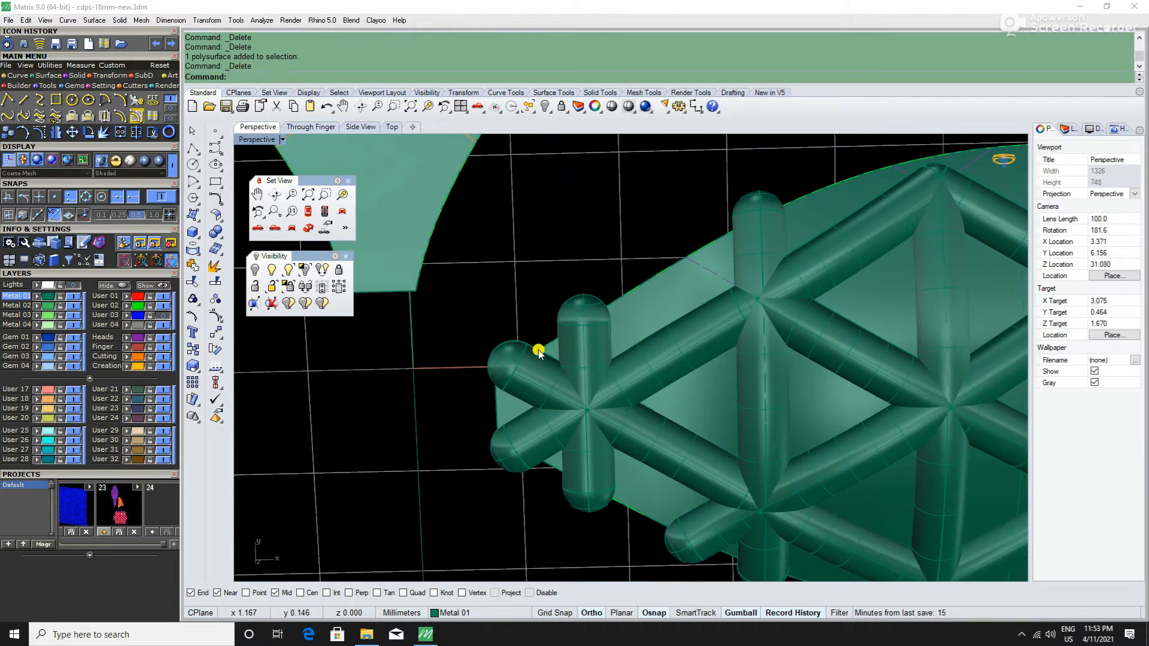
click(502, 348)
key(Delete)
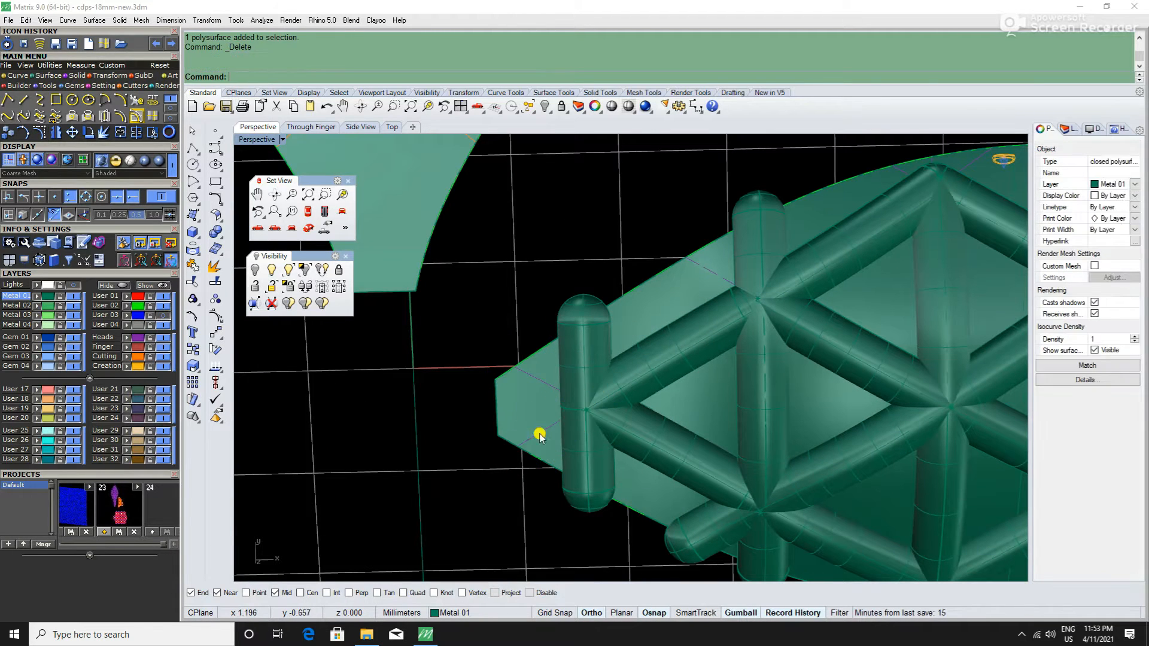
click(583, 317)
key(Delete)
scroll(611, 443, down, 3)
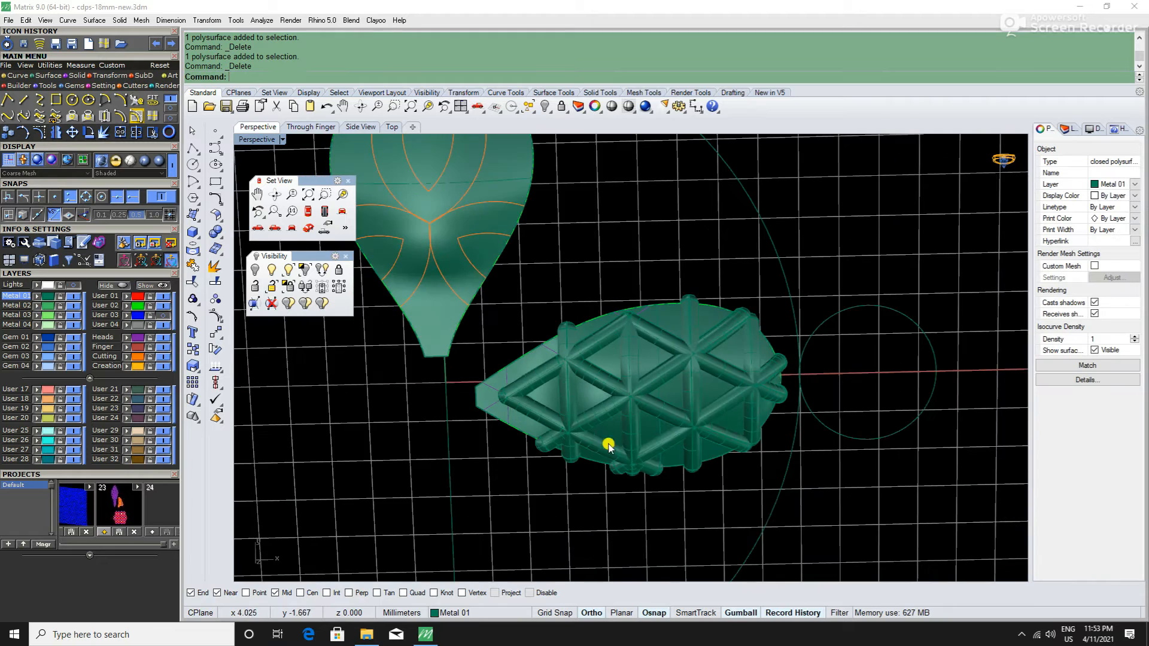
Step: Delete the overhanging diagonal stub at the lowest grid node and the vertical stub at the neighbouring node toward the tip
right_drag(610, 444, 599, 464)
scroll(599, 465, up, 5)
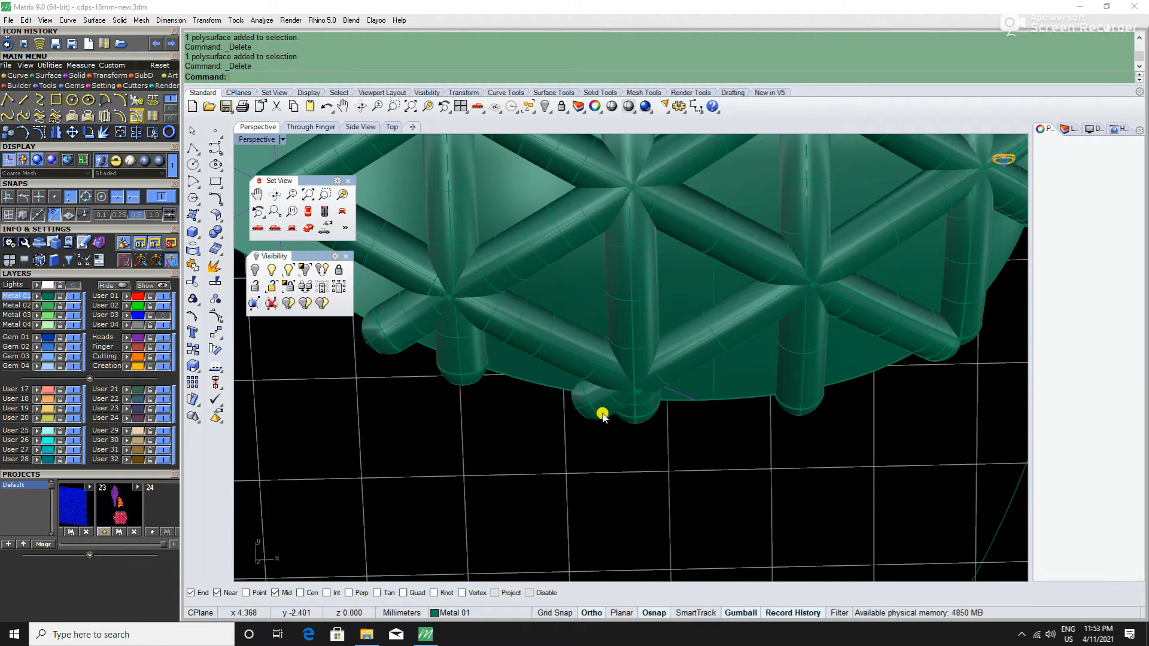
click(649, 419)
click(738, 448)
key(Delete)
scroll(730, 444, down, 4)
click(553, 404)
key(Delete)
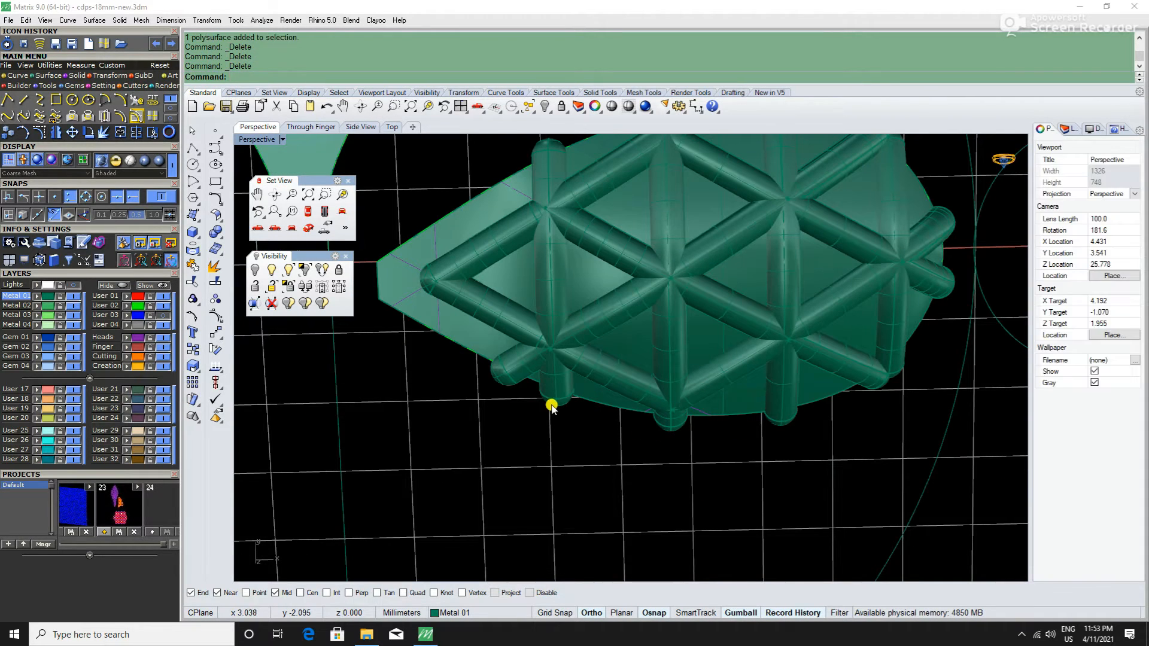
click(554, 395)
key(Delete)
scroll(599, 425, down, 4)
scroll(554, 257, up, 2)
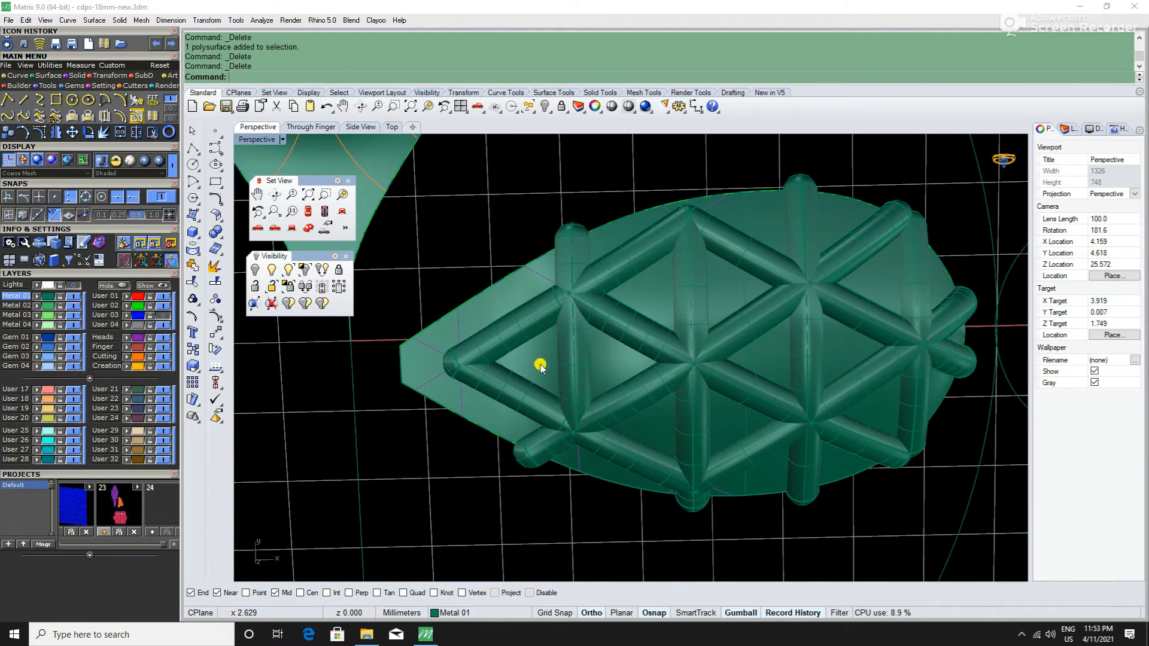
Step: Try deleting the diagonal pipe stub on the lower edge near the tip, and undo that deletion
click(530, 464)
key(Delete)
click(582, 231)
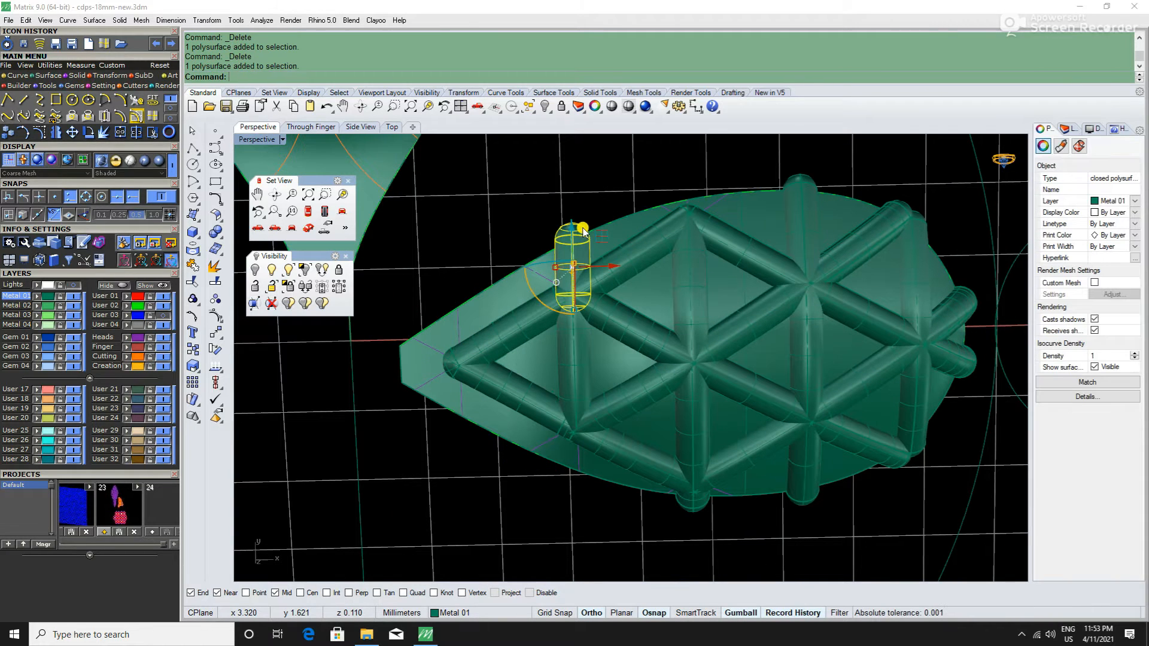
key(ctrl+z)
click(574, 521)
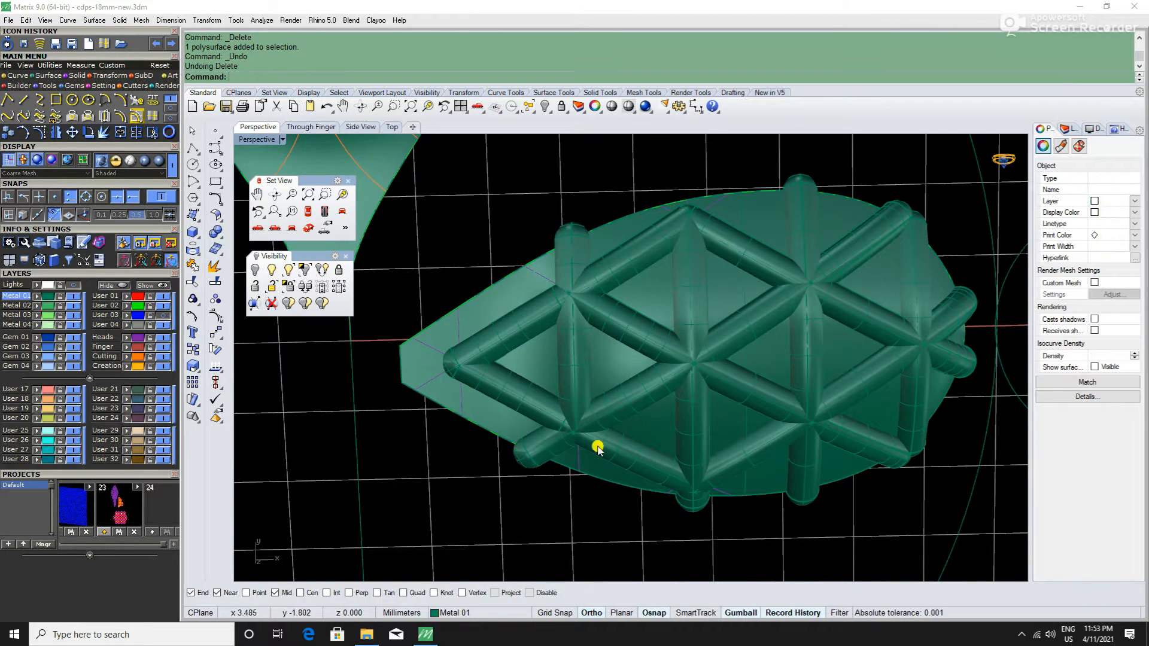
scroll(581, 382, down, 6)
scroll(722, 427, up, 2)
scroll(721, 426, up, 2)
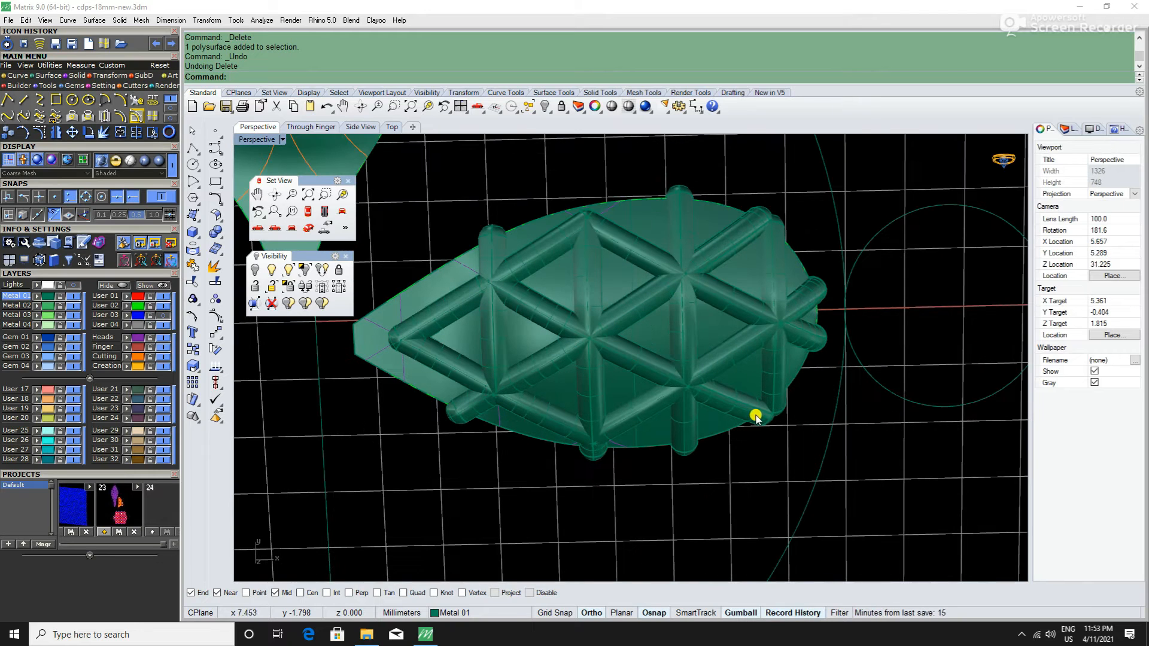
click(807, 279)
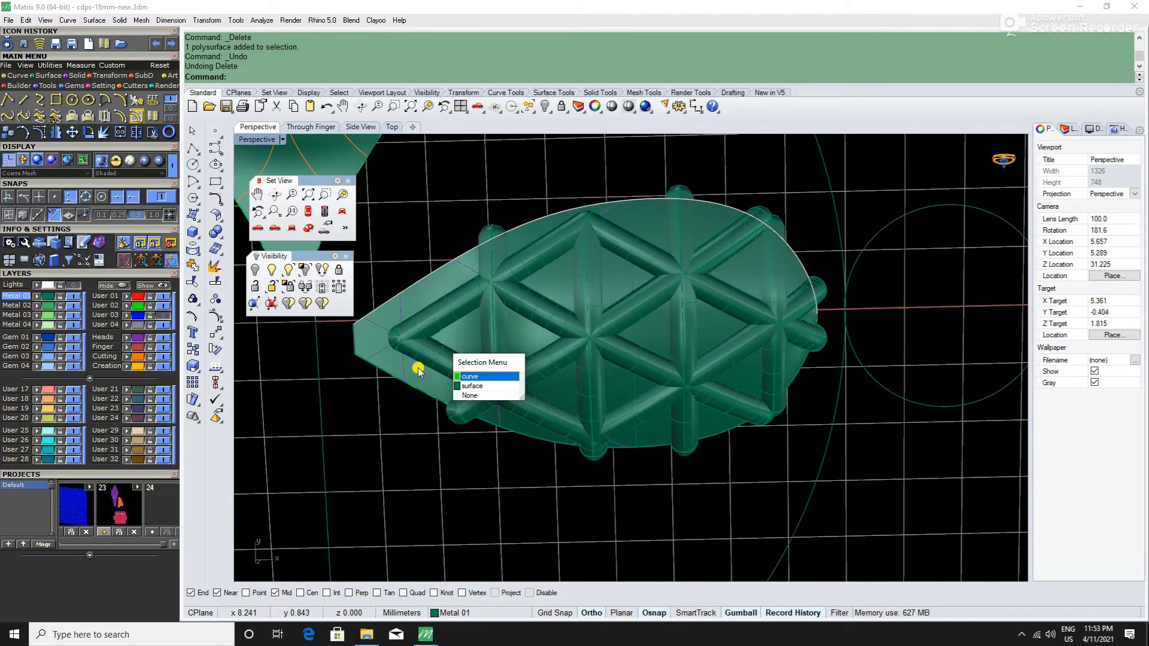
click(462, 386)
click(830, 226)
click(797, 259)
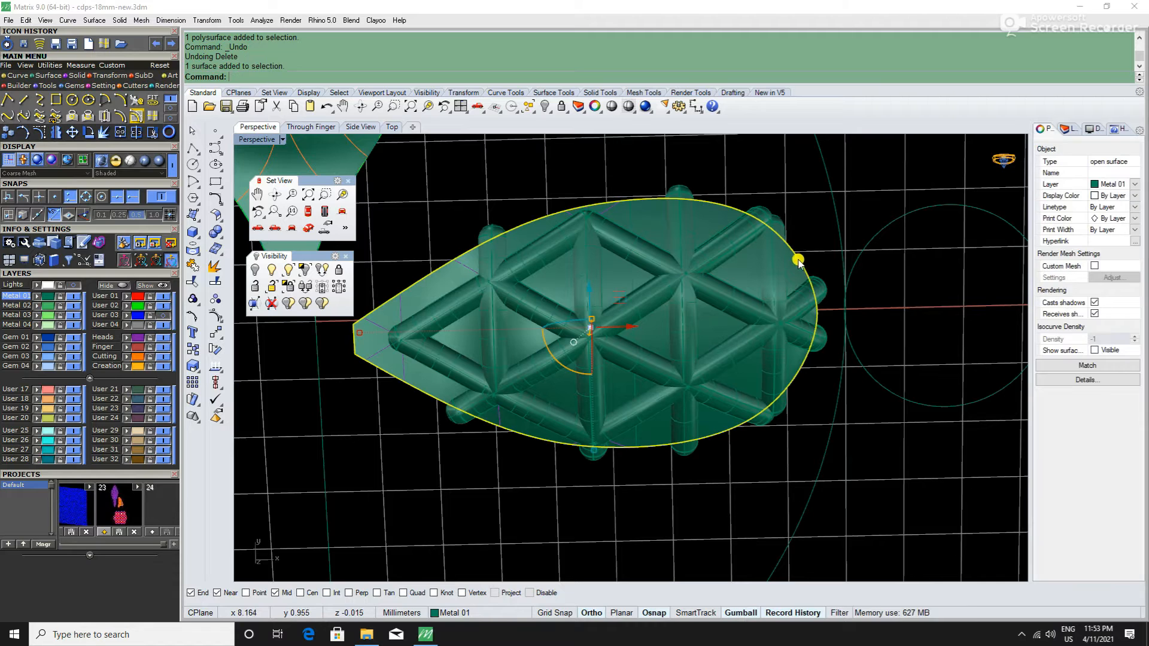
Step: Pipe the teardrop's upper outline curve with a 0.5 mm start and end diameter and round caps
click(794, 254)
click(620, 328)
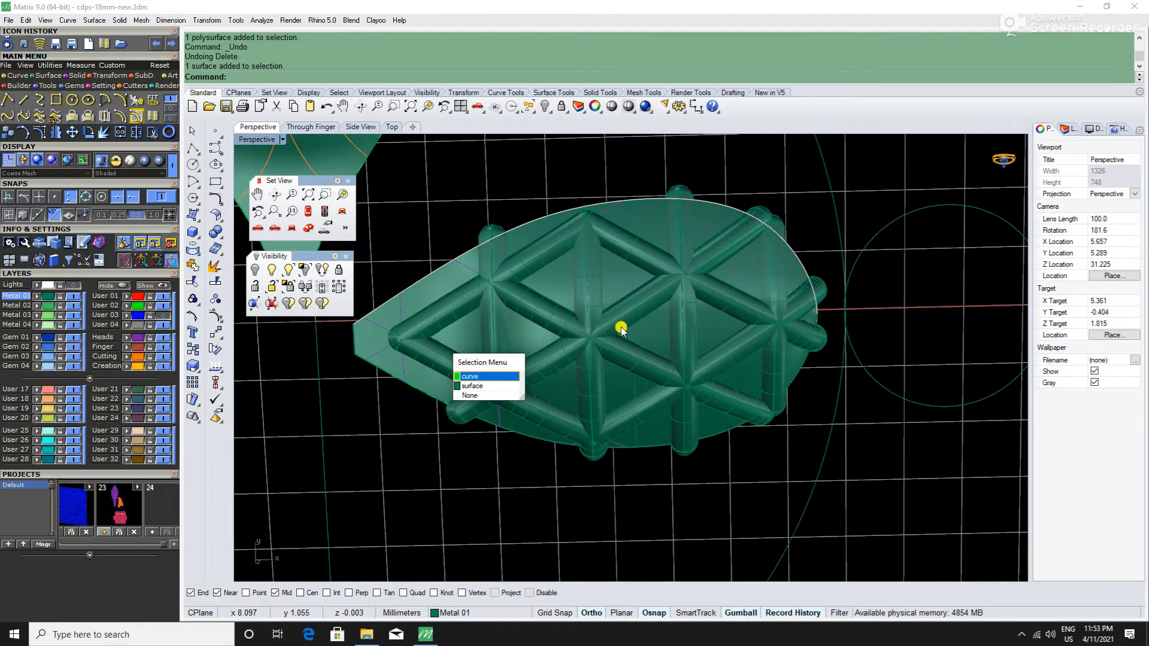
click(477, 377)
key(Return)
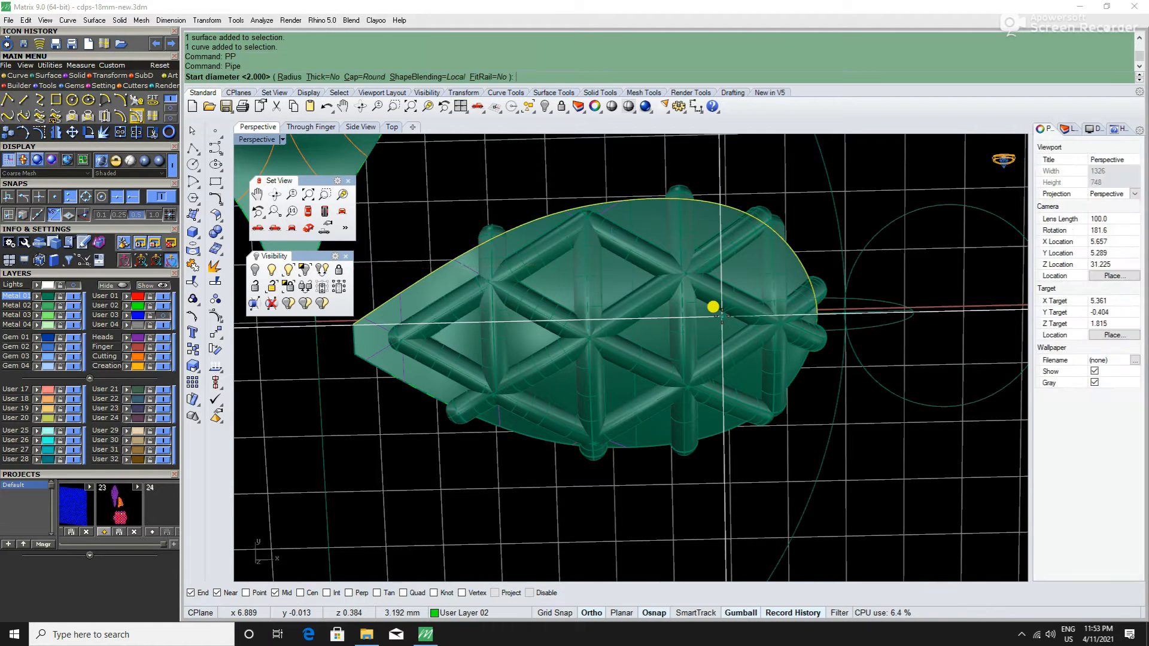
text(.5)
key(Return)
key(Return)
key(Return)
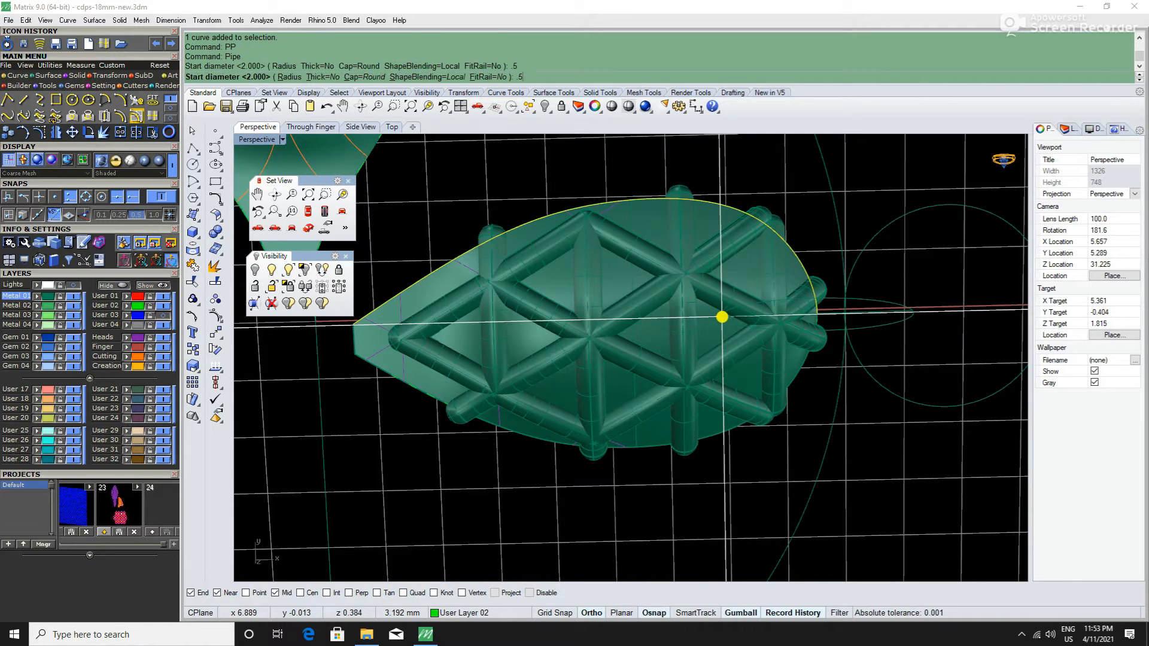
Step: Pipe the teardrop's lower outline curve with the same 0.5 mm start and end diameter and round caps
scroll(798, 376, up, 4)
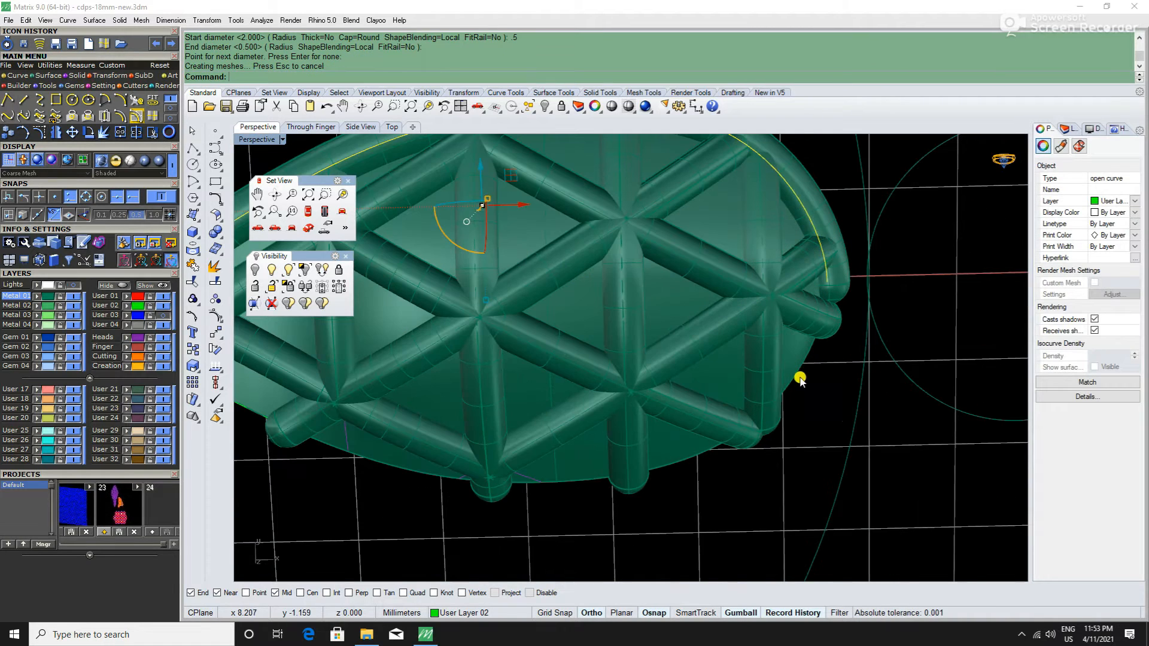
click(800, 372)
key(Return)
key(Return)
key(Return)
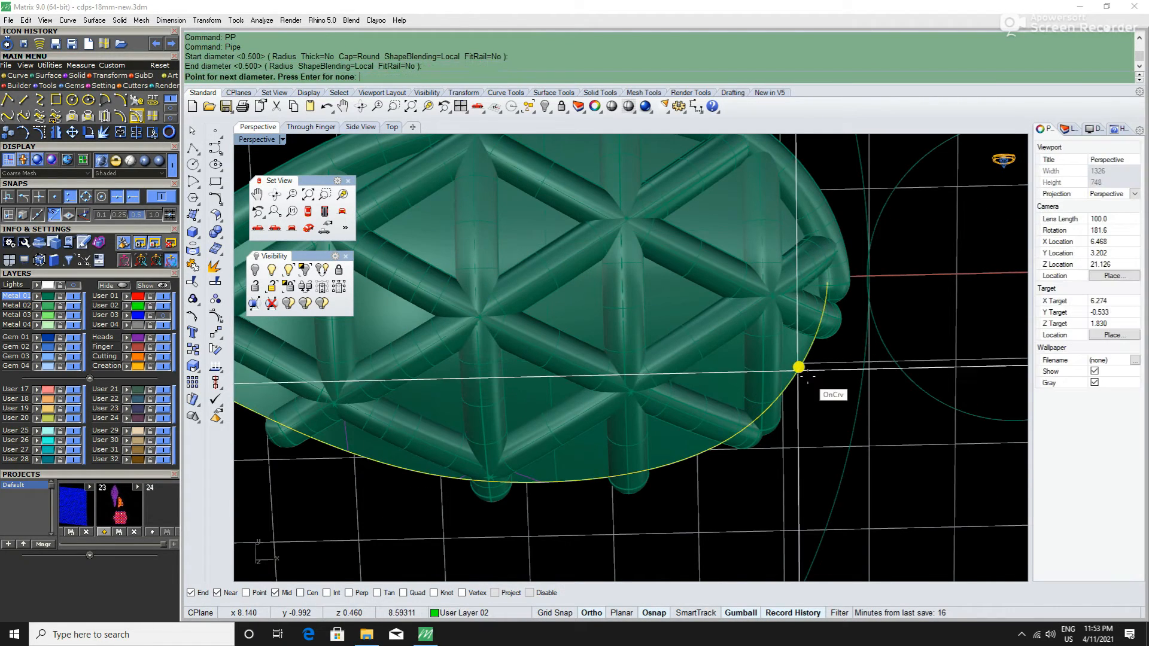
key(Return)
key(Return)
scroll(802, 370, down, 5)
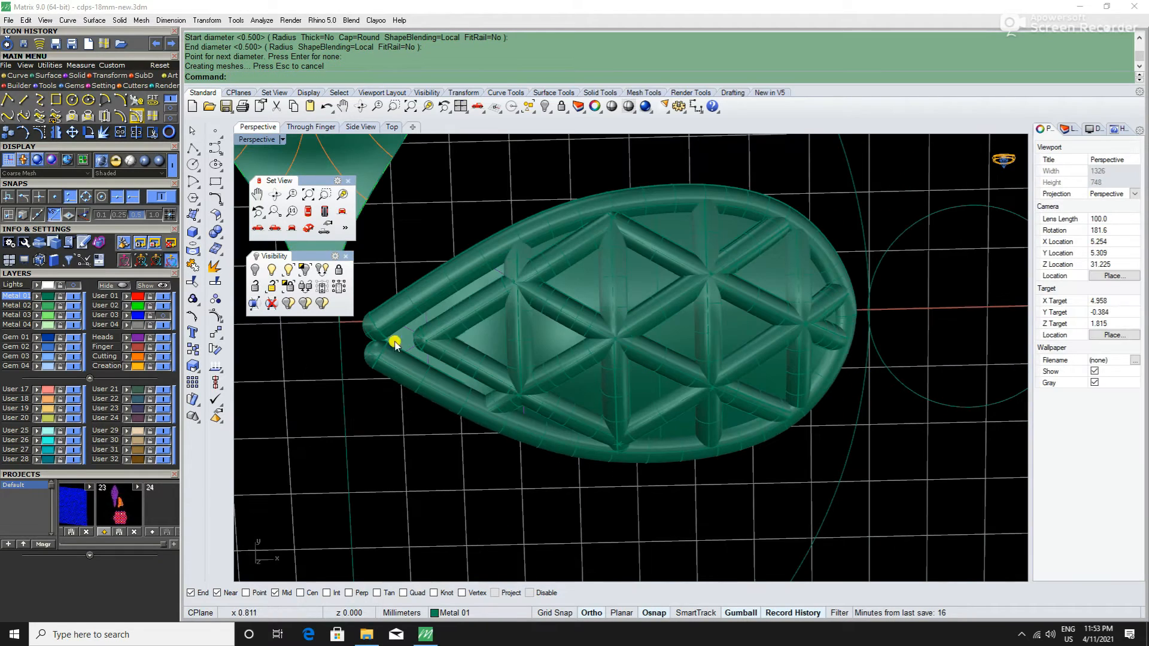
Step: Switch to the world perspective view, move the teardrop surface to the Metal 04 layer and hide that layer
click(312, 231)
scroll(734, 380, up, 7)
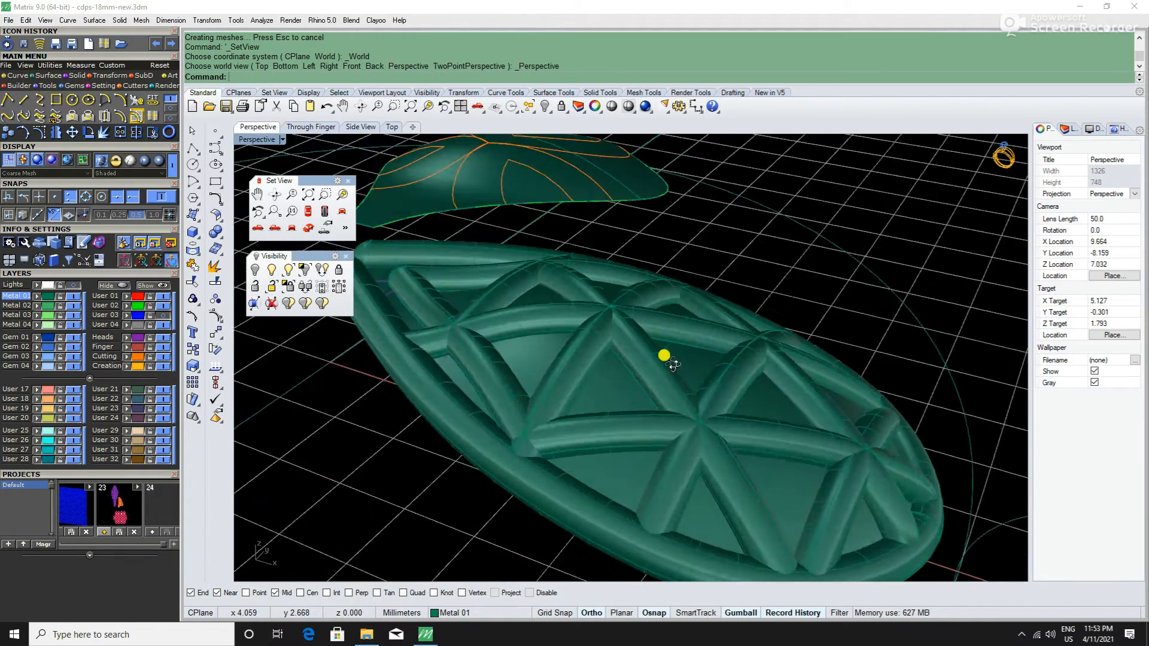
right_drag(665, 357, 647, 409)
click(646, 409)
click(37, 325)
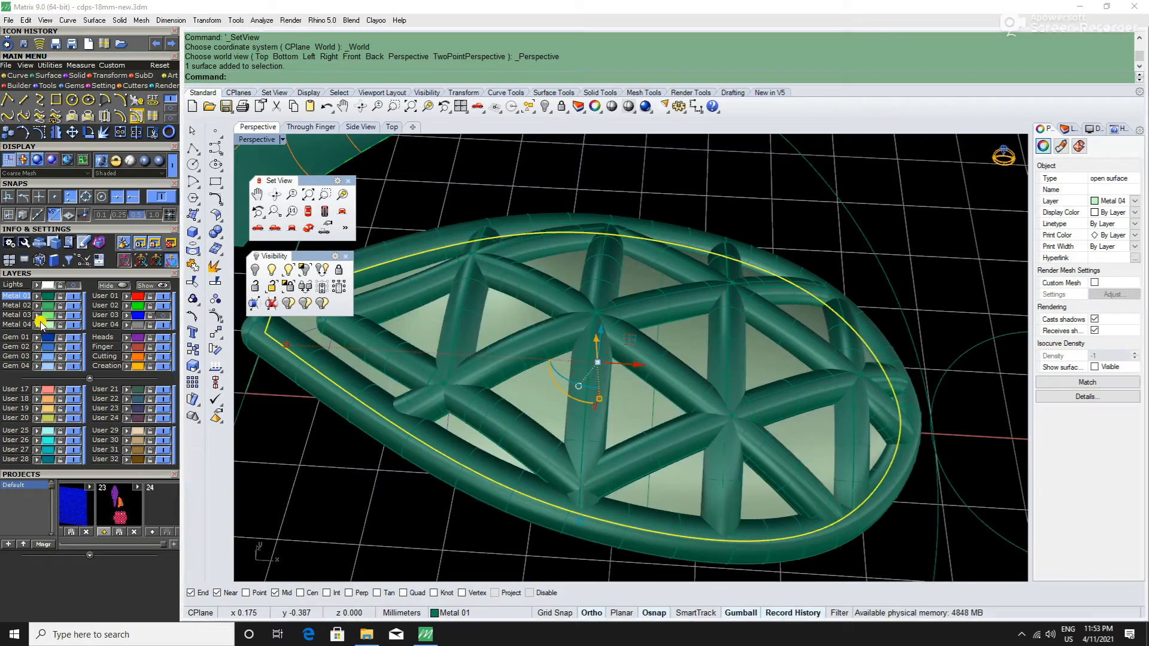
click(73, 325)
Step: Examine the openwork pipe grid from several angles, especially the border pipe ends and gap at the pointed tip
scroll(844, 349, down, 8)
right_drag(844, 349, 798, 413)
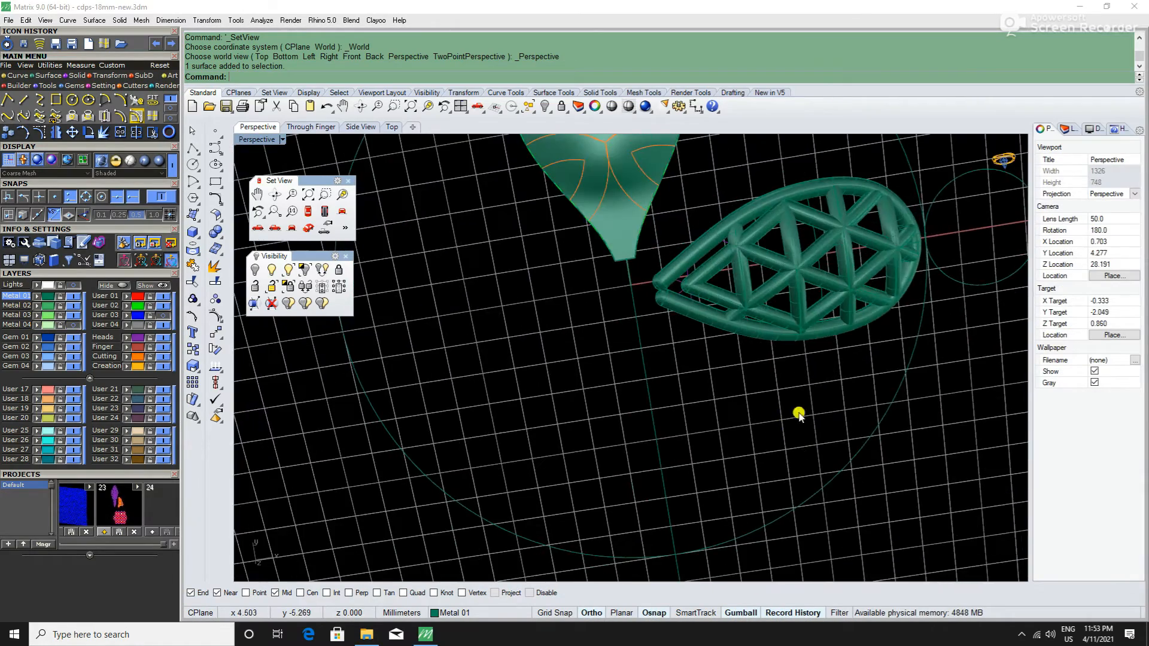
shift+right_drag(795, 284, 782, 375)
scroll(782, 375, up, 8)
right_drag(718, 359, 861, 311)
scroll(675, 354, down, 4)
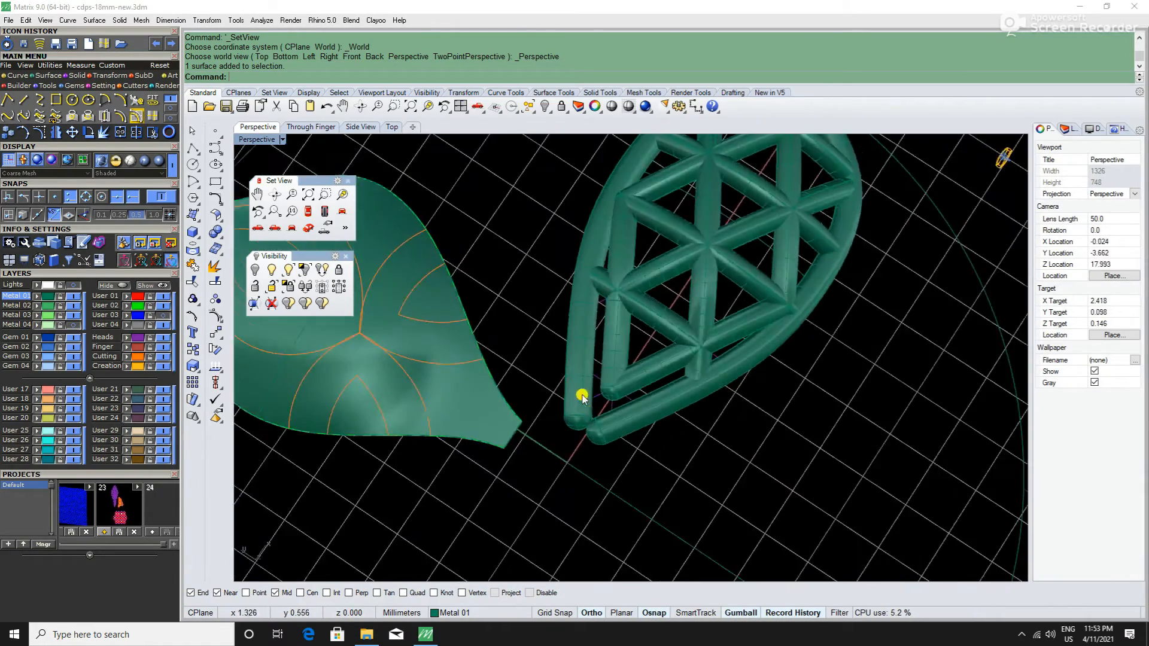
scroll(582, 397, up, 9)
right_drag(688, 390, 728, 314)
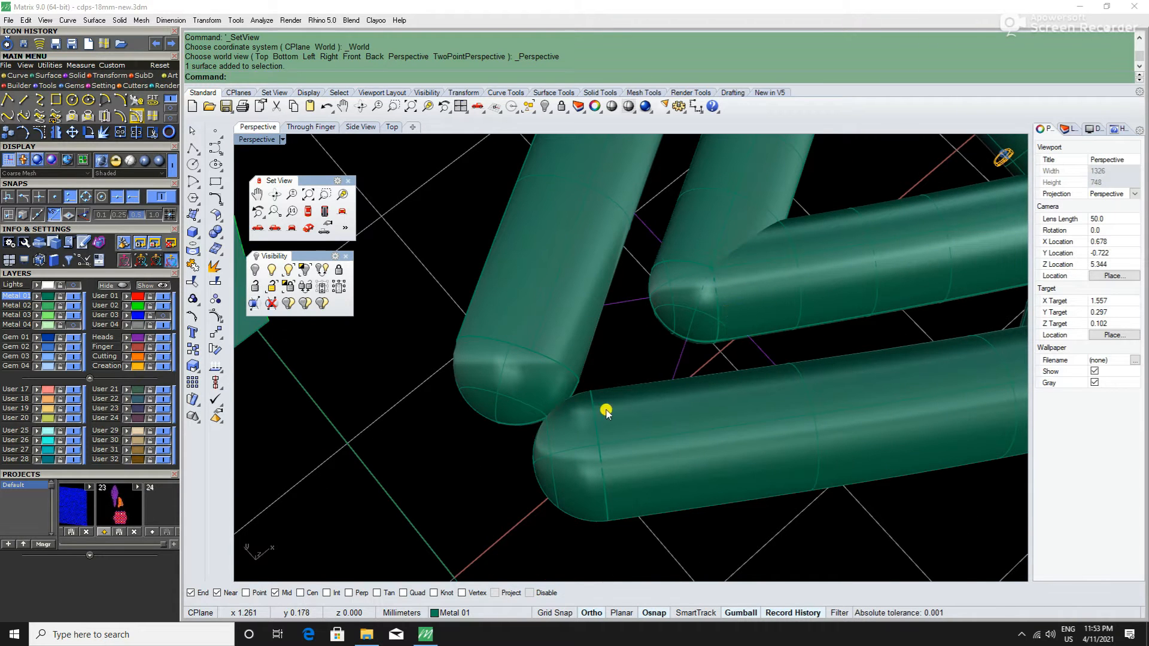
scroll(606, 413, down, 4)
right_drag(606, 413, 601, 339)
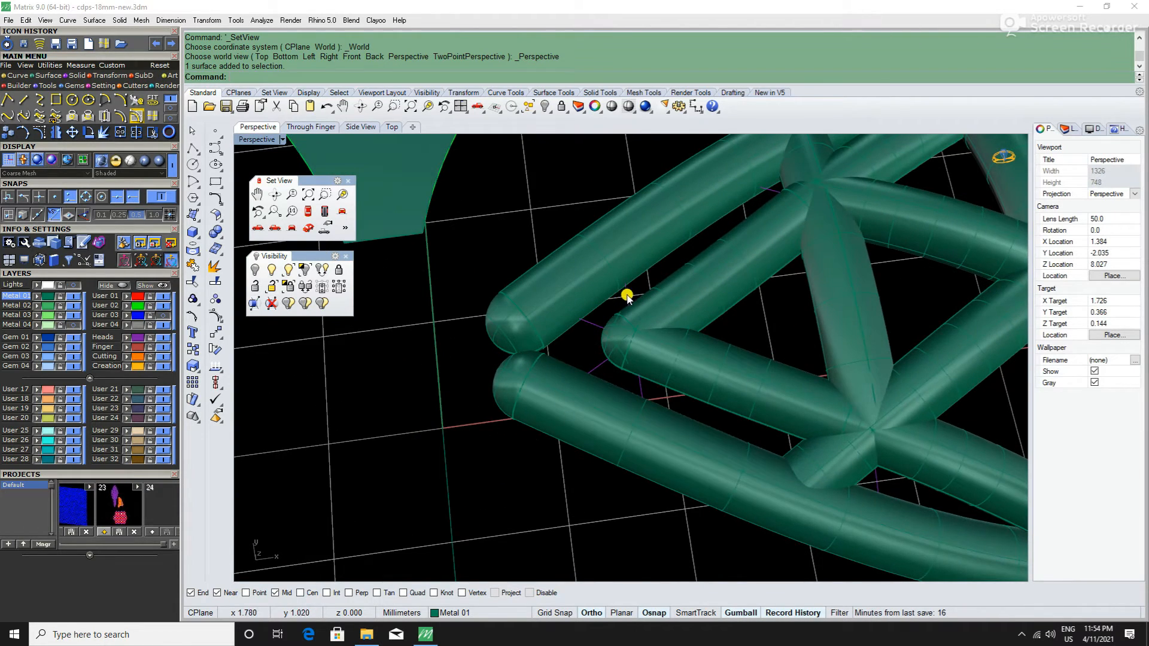
Step: Pipe the two grid segments crossing the node nearest the tip with a 0.45 mm diameter and round caps
click(627, 297)
shift+click(642, 388)
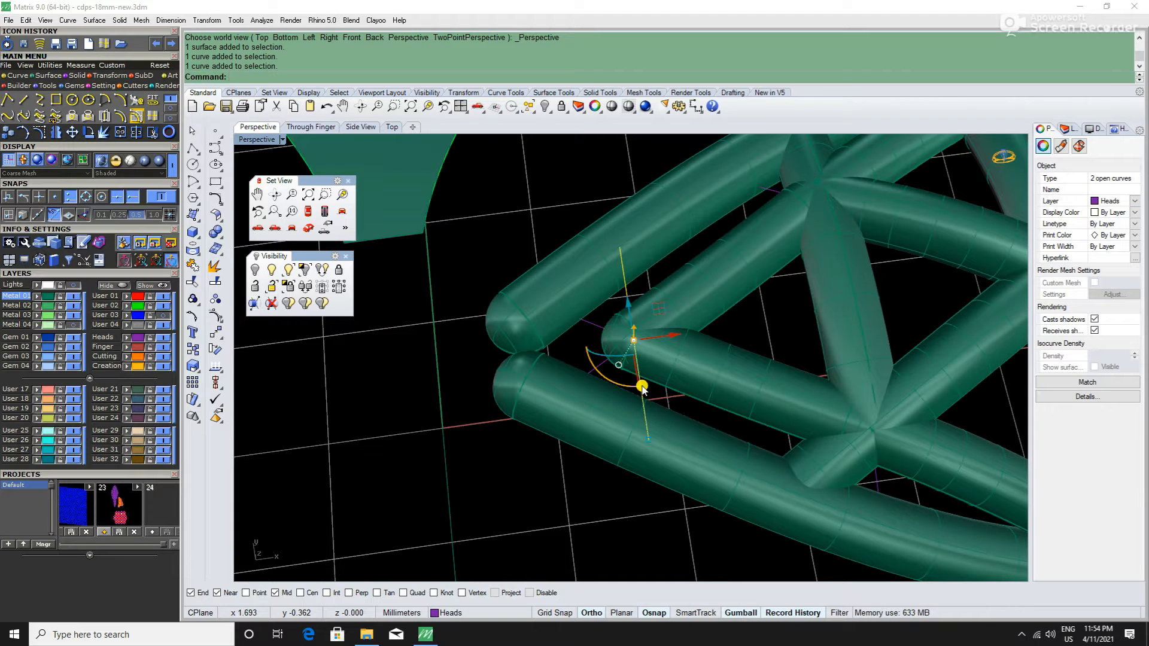
key(Return)
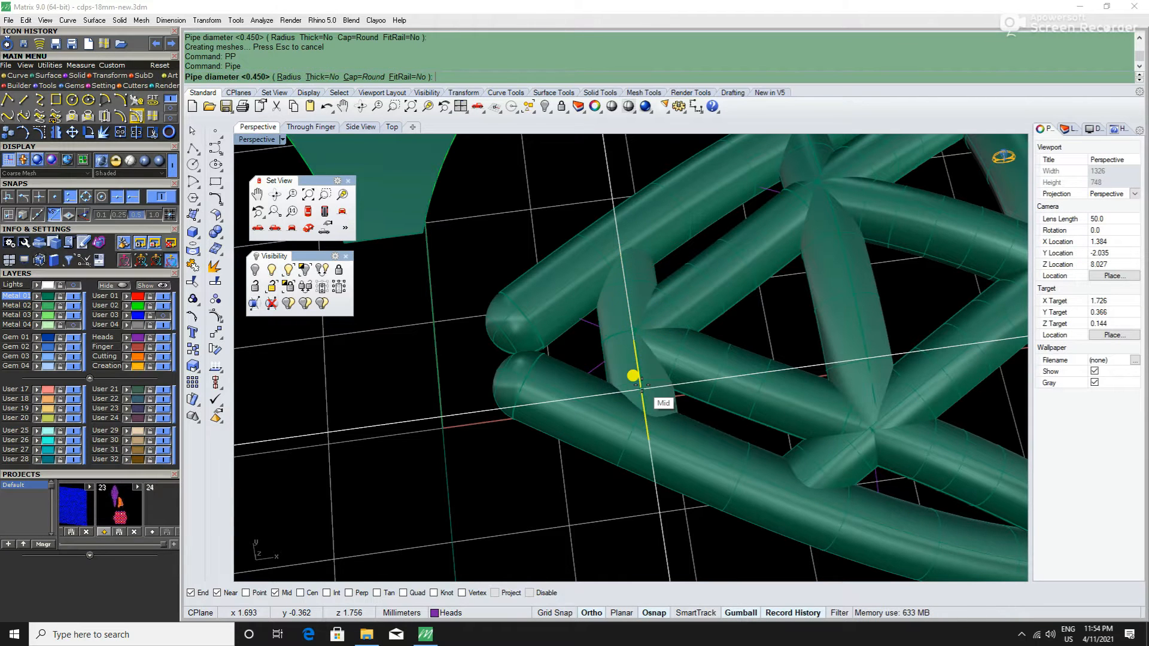
key(Escape)
Step: Group the complete teardrop lattice, including its grid pipes, border pipes, curves and points
scroll(602, 358, down, 8)
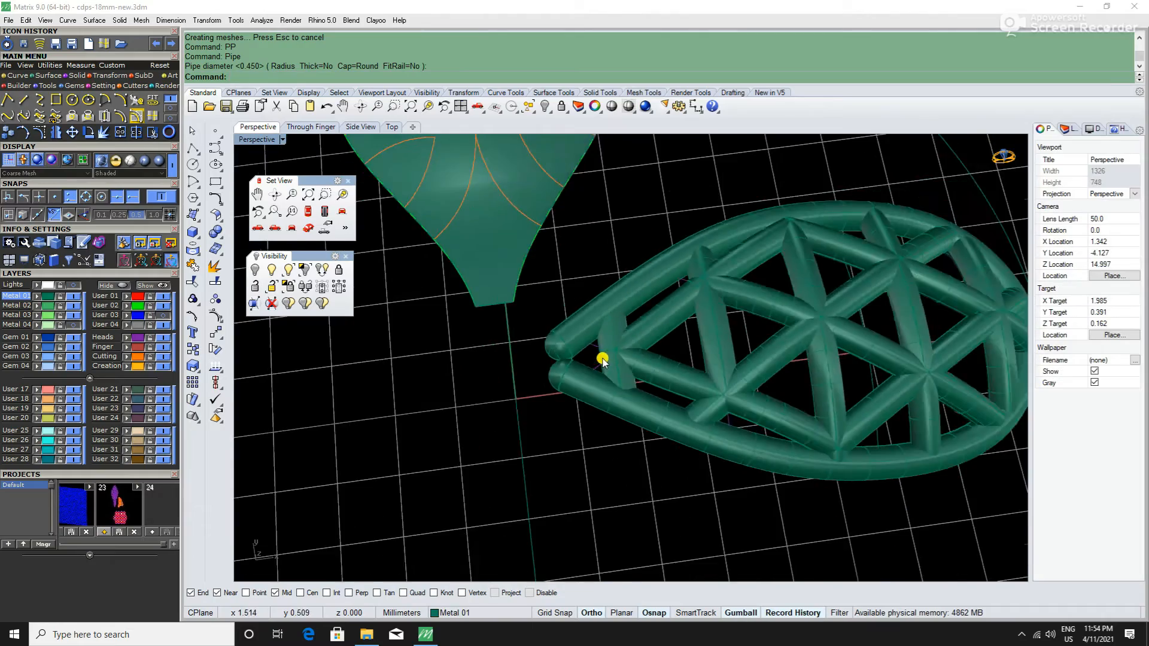
right_drag(603, 359, 717, 335)
drag(539, 164, 739, 419)
key(ctrl+g)
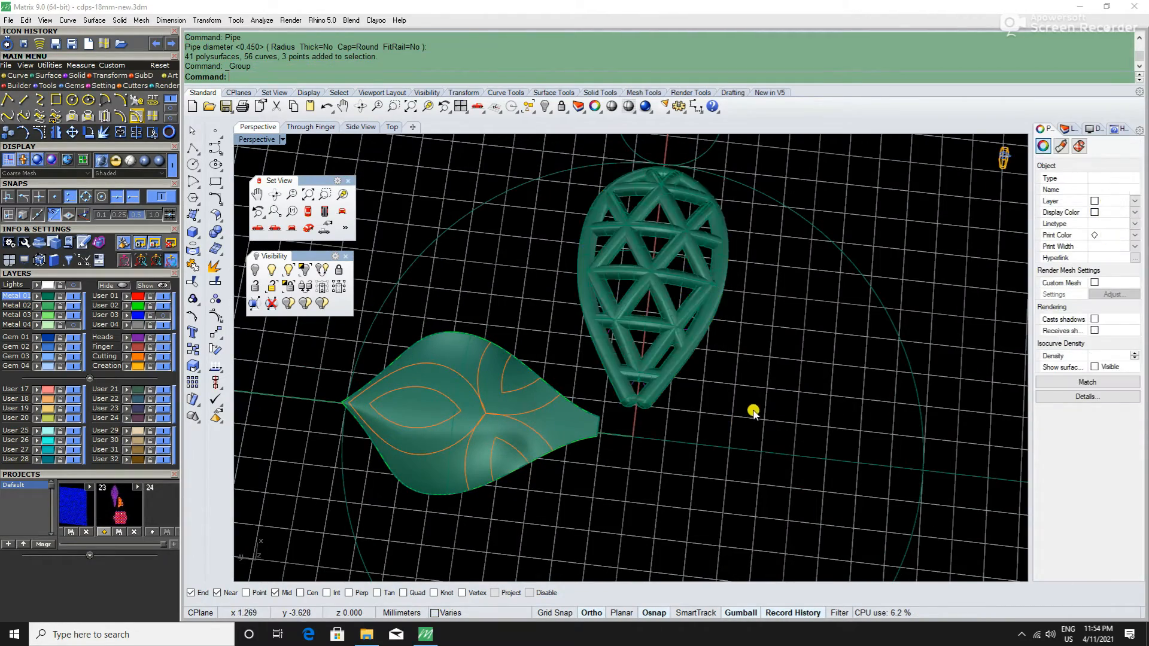
right_drag(751, 411, 618, 392)
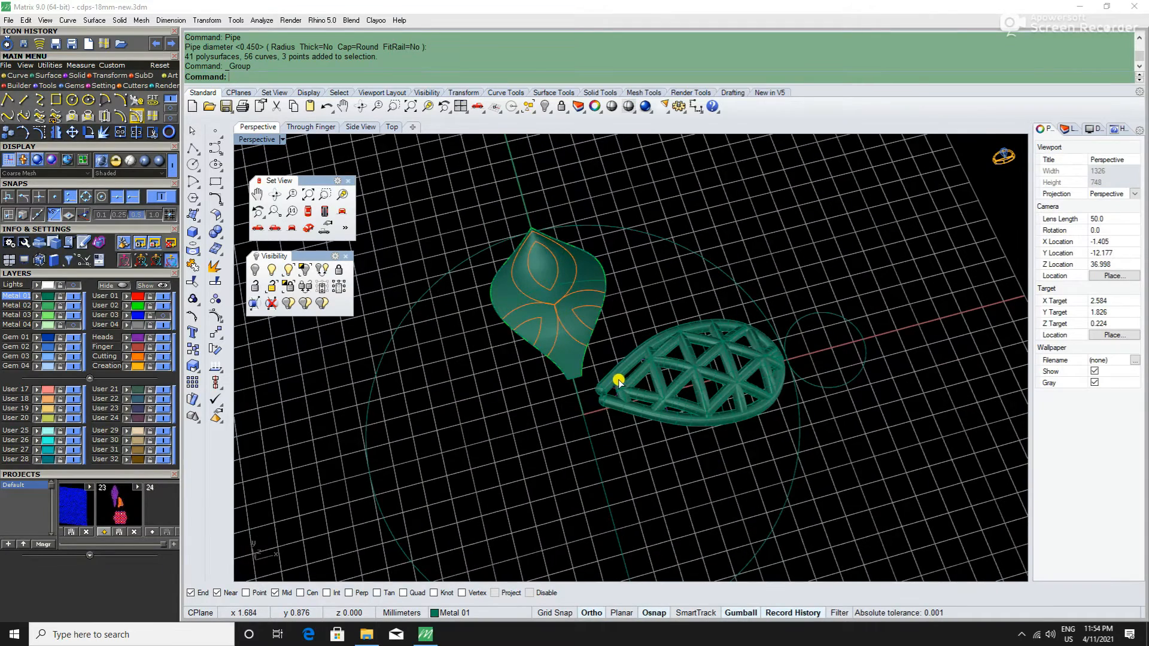
Step: Turn off the viewport grid and check the hidden objects for any that should be shown
key(F7)
scroll(547, 322, up, 4)
shift+right_drag(548, 322, 628, 393)
scroll(664, 338, down, 4)
scroll(814, 420, up, 4)
right_drag(772, 418, 733, 416)
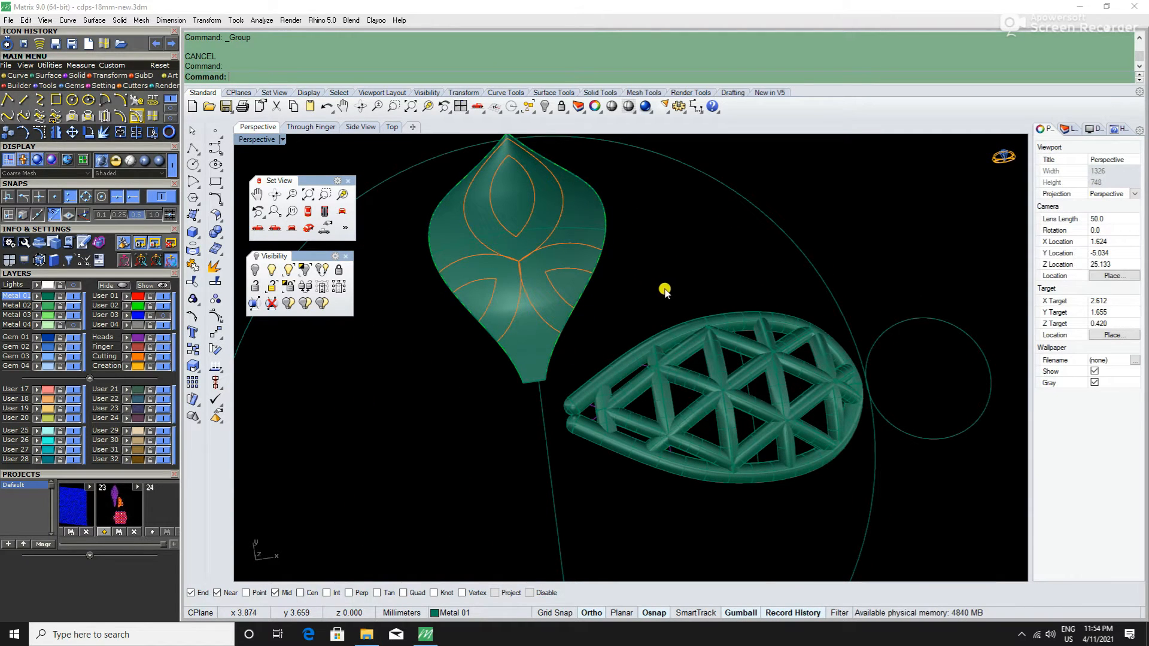
text(HH)
key(Return)
key(Return)
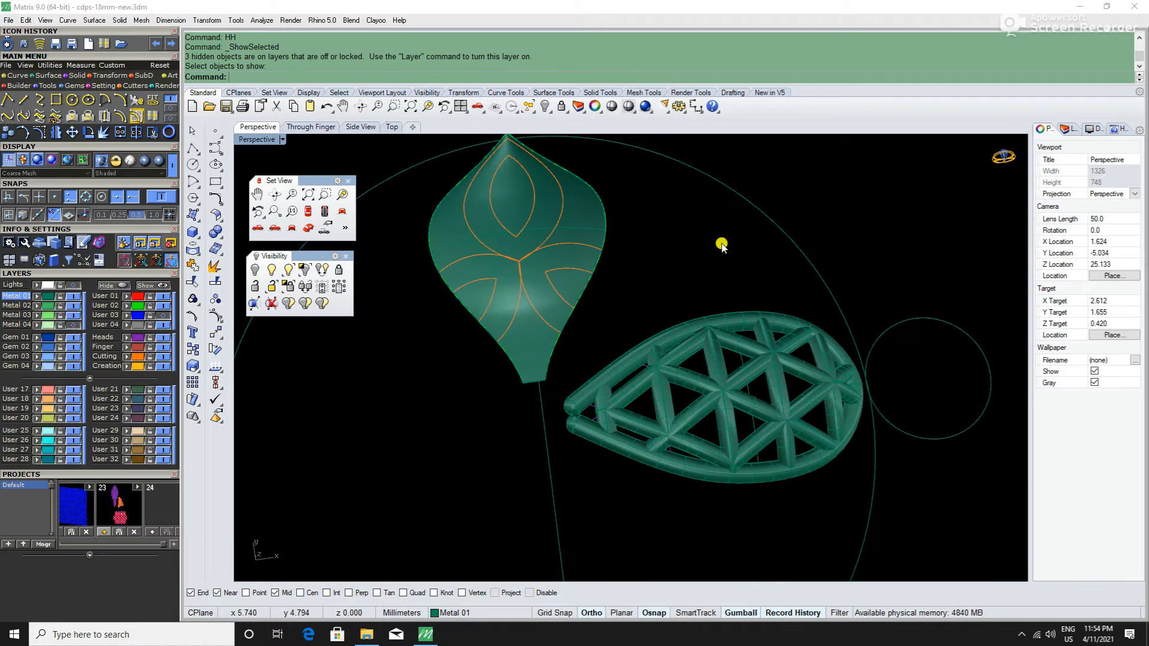
Step: Turn on the User 03 layer to show the flat petal and lattice reference curves
scroll(733, 236, down, 3)
right_drag(730, 371, 726, 218)
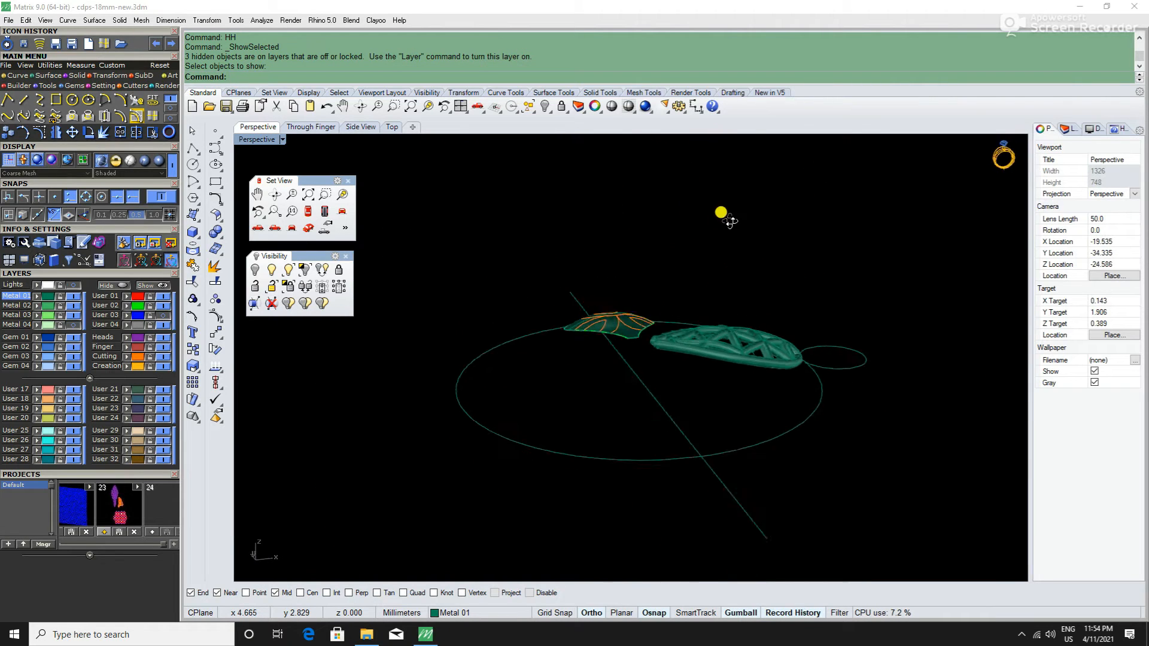
click(74, 325)
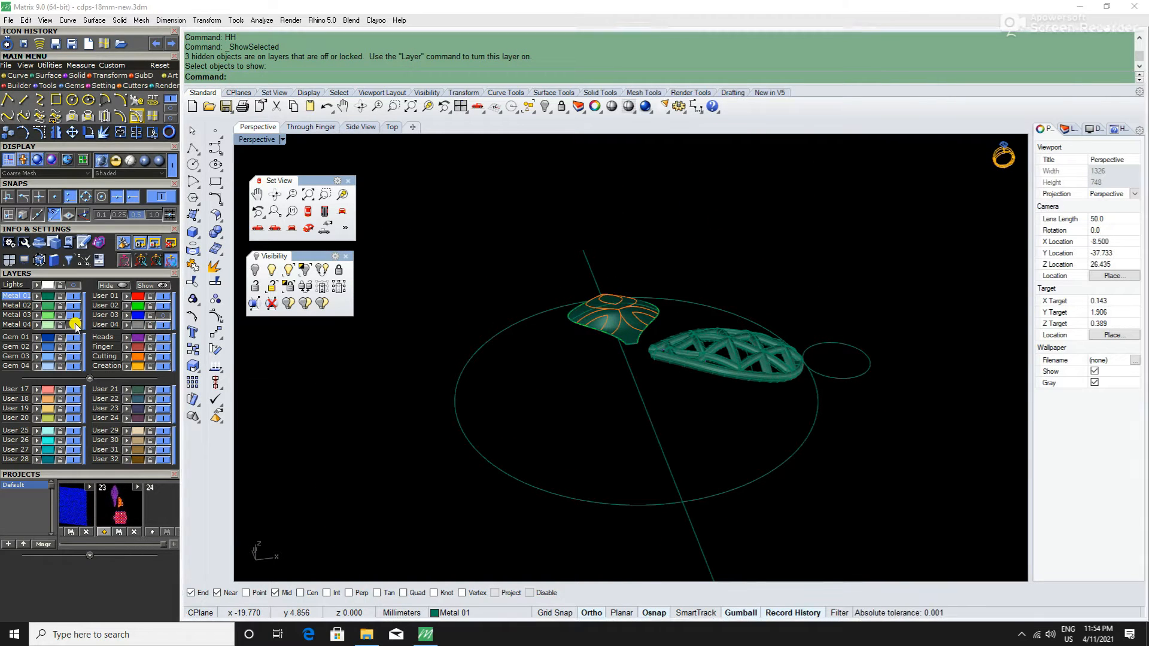
click(164, 315)
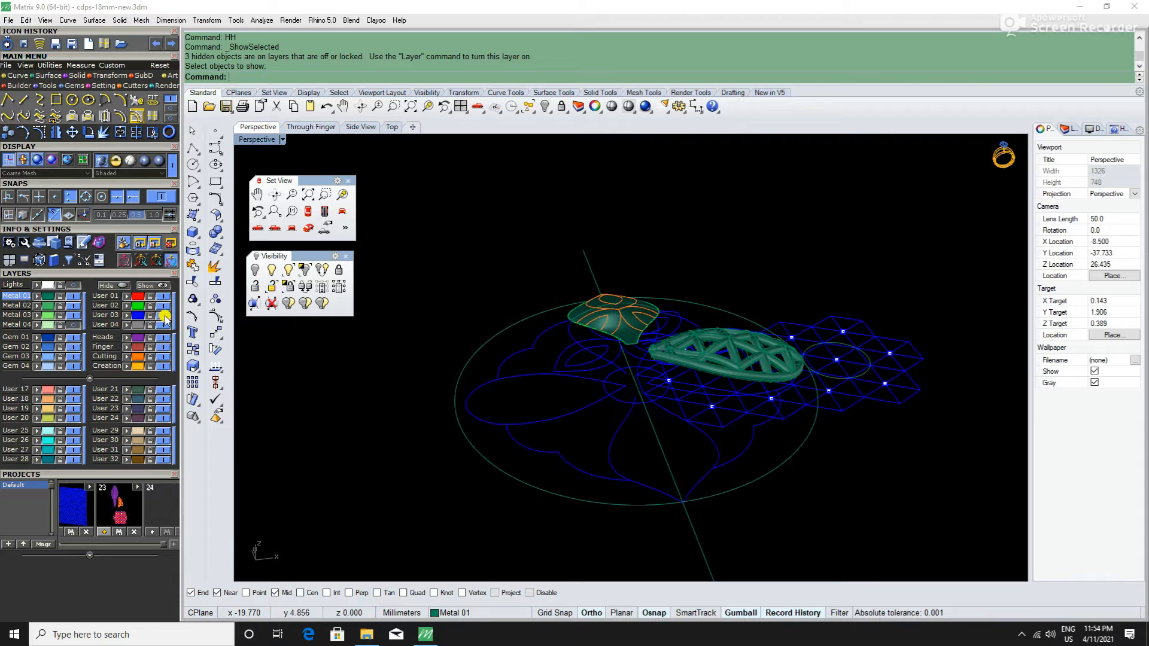
right_drag(481, 257, 495, 358)
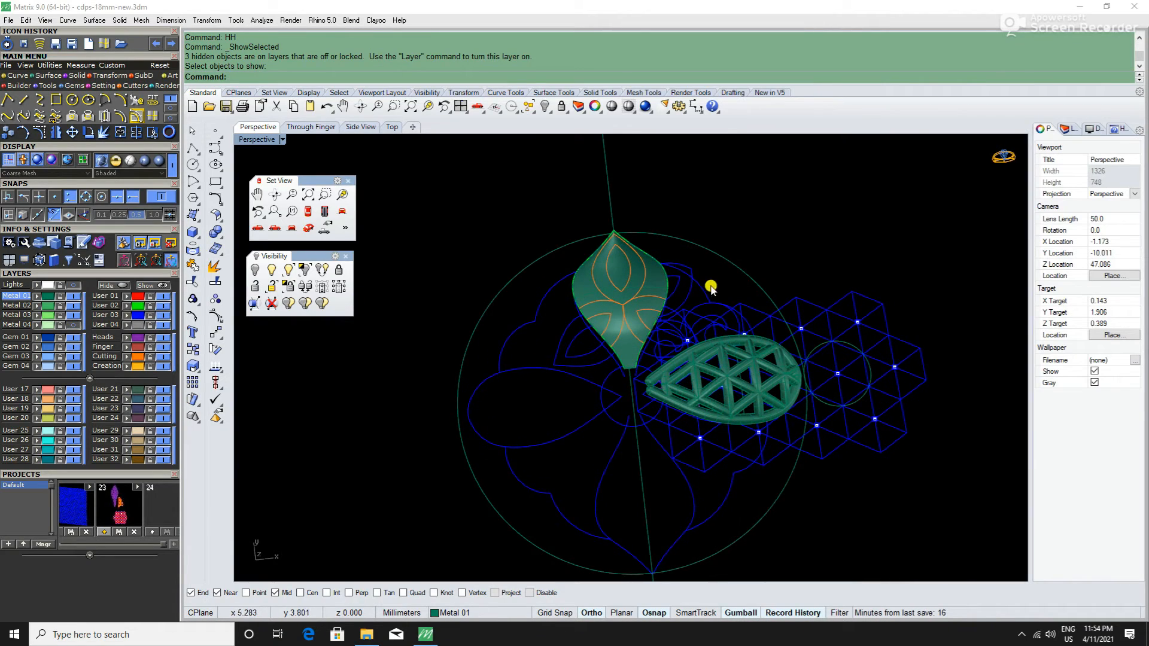
scroll(709, 290, up, 8)
right_drag(700, 304, 683, 439)
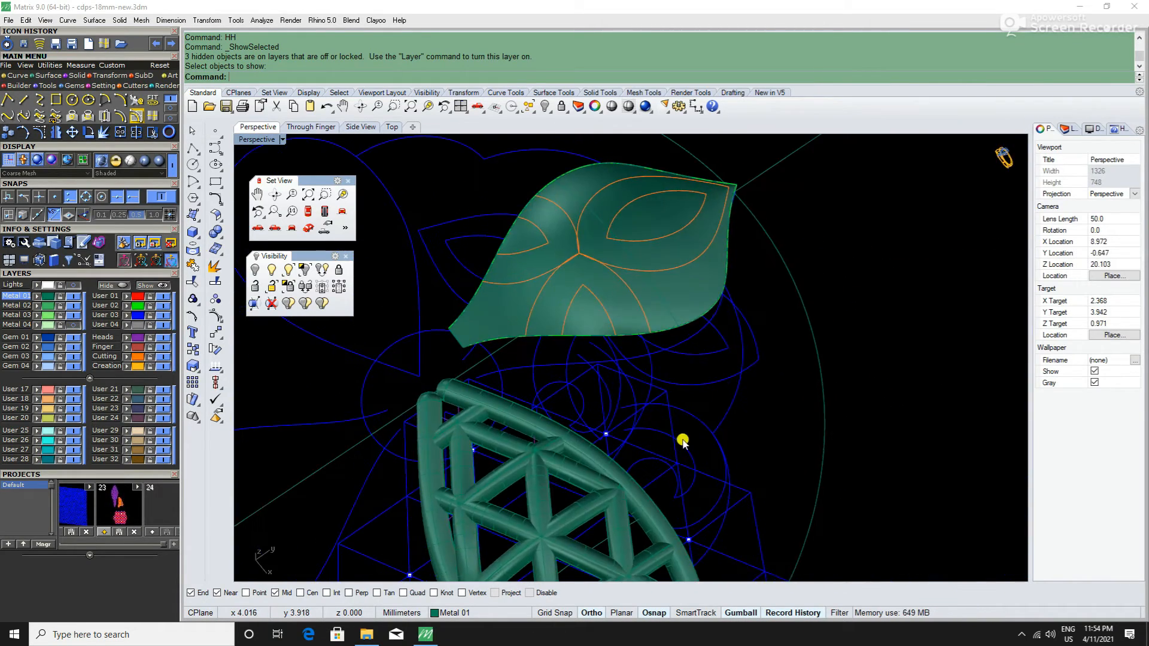
Step: Move the two outer scallop curves between the lattice and the leaf to the Finger Sizes layer
scroll(732, 433, up, 8)
click(719, 352)
scroll(718, 347, down, 10)
scroll(733, 418, up, 8)
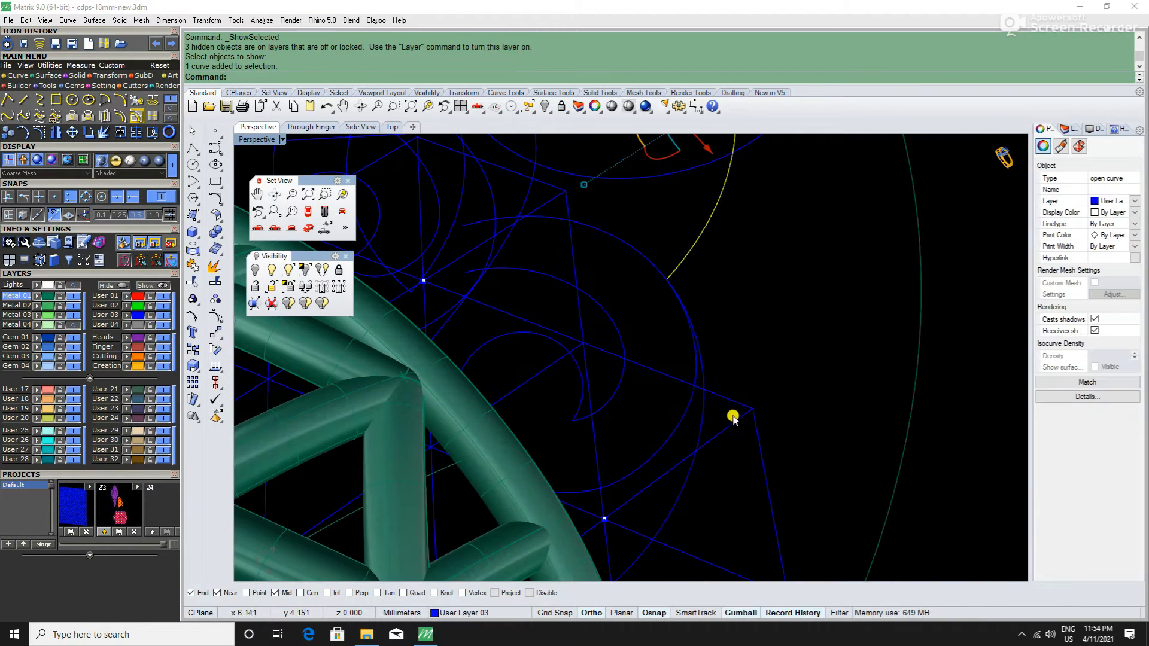
shift+click(704, 420)
scroll(705, 412, down, 10)
right_drag(705, 410, 680, 367)
scroll(715, 377, up, 7)
shift+click(672, 417)
scroll(672, 417, down, 9)
right_drag(672, 417, 587, 411)
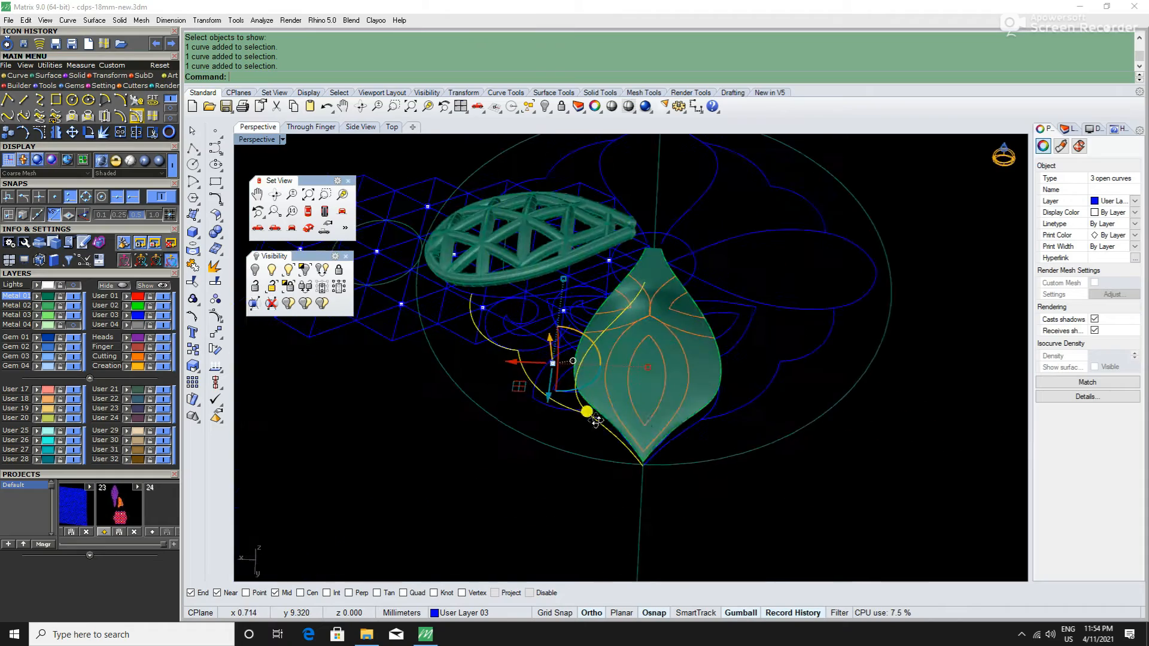
scroll(686, 440, up, 7)
scroll(709, 446, down, 9)
right_drag(708, 441, 622, 357)
scroll(667, 369, up, 8)
ctrl+click(667, 361)
scroll(659, 372, down, 9)
scroll(660, 401, up, 14)
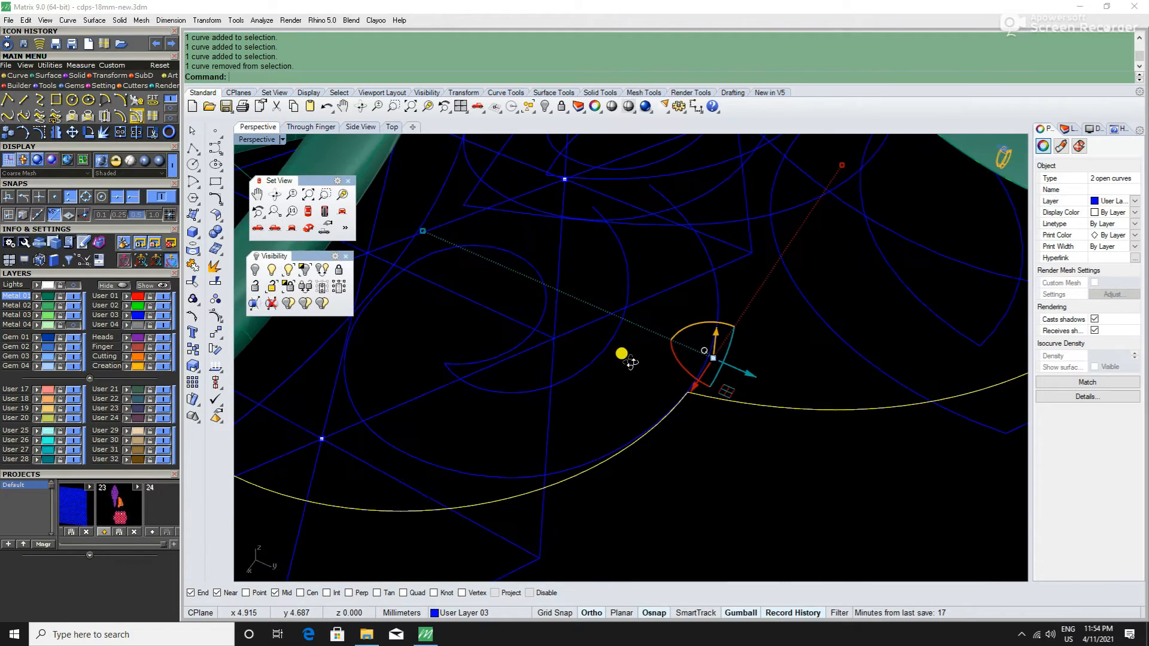
scroll(685, 401, down, 8)
scroll(691, 413, down, 6)
right_drag(691, 413, 667, 445)
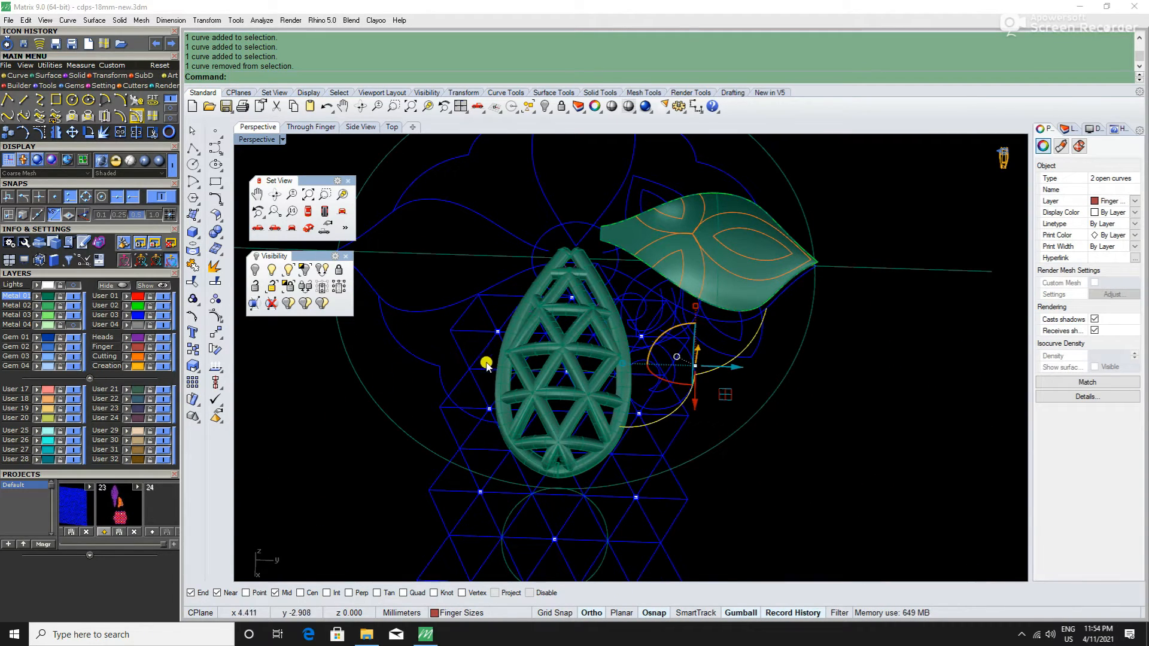
scroll(609, 344, down, 4)
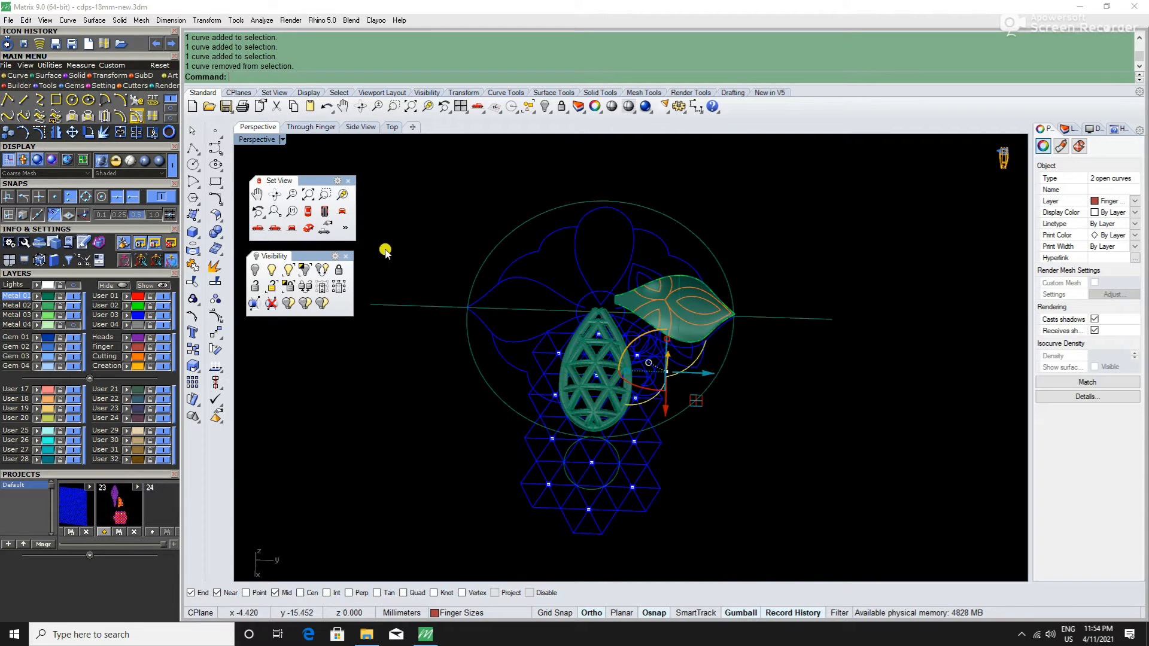
Step: Swap the scalloped domed surface out of the hidden objects so it shows together with the lattice and leaf
click(322, 270)
click(669, 249)
text(h)
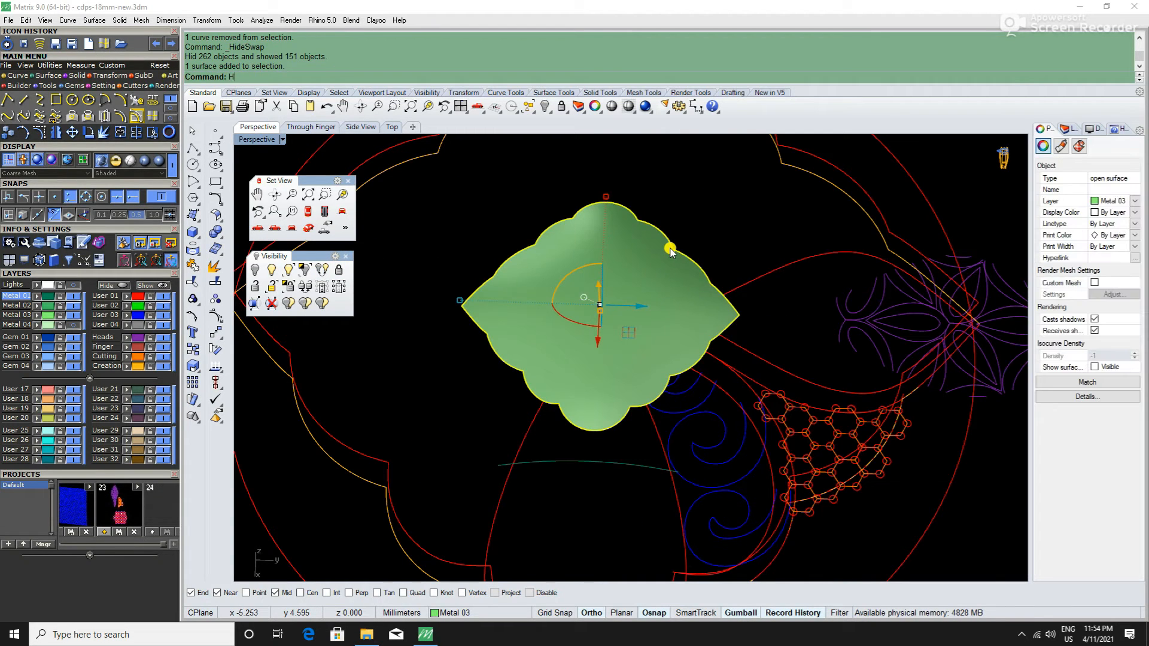
key(Return)
click(322, 270)
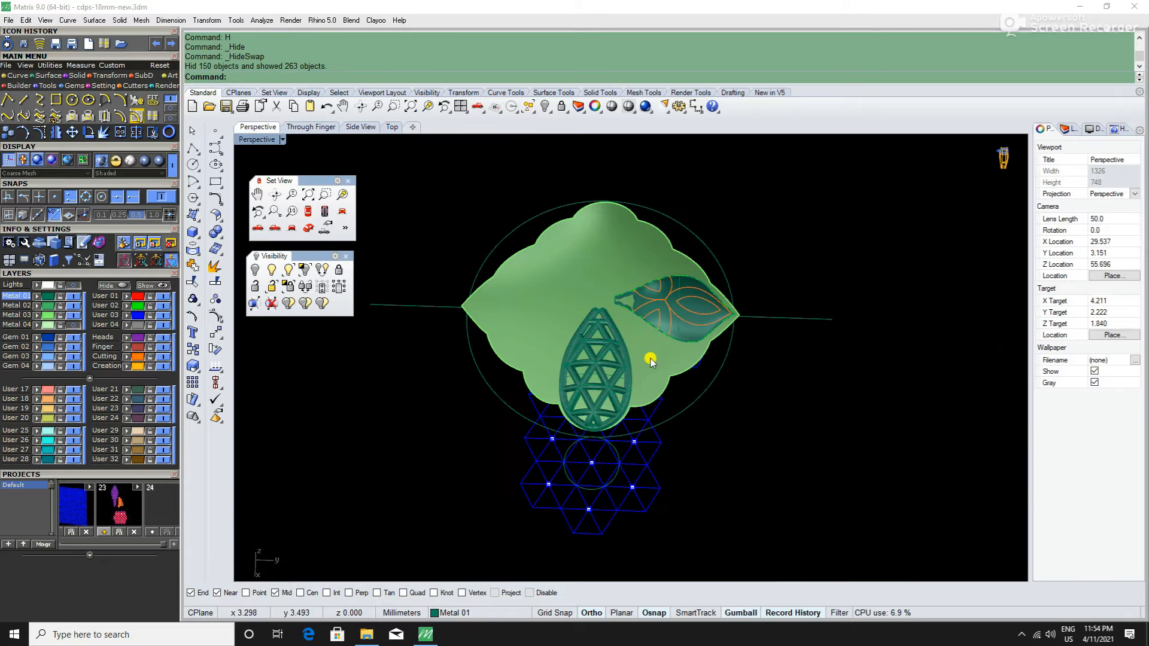
Step: Project the two Finger Sizes scallop curves onto the scalloped domed surface from the world top view
scroll(650, 359, up, 3)
right_drag(641, 295, 693, 457)
click(576, 461)
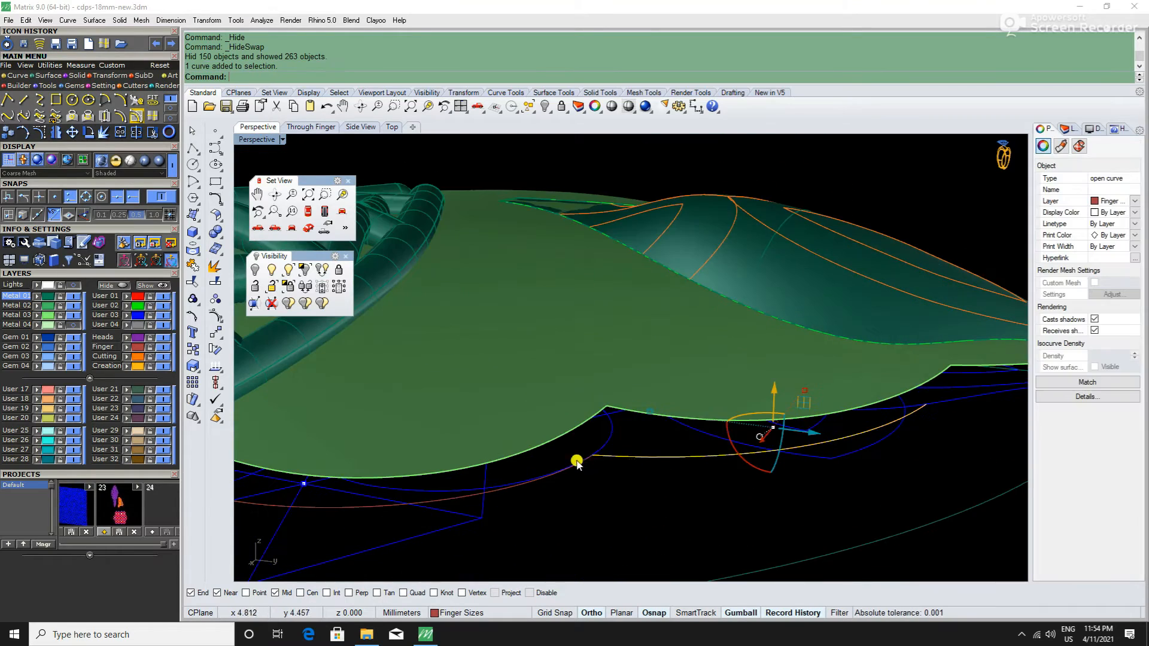
scroll(576, 462, up, 4)
shift+click(449, 522)
scroll(616, 449, down, 6)
right_drag(628, 440, 654, 525)
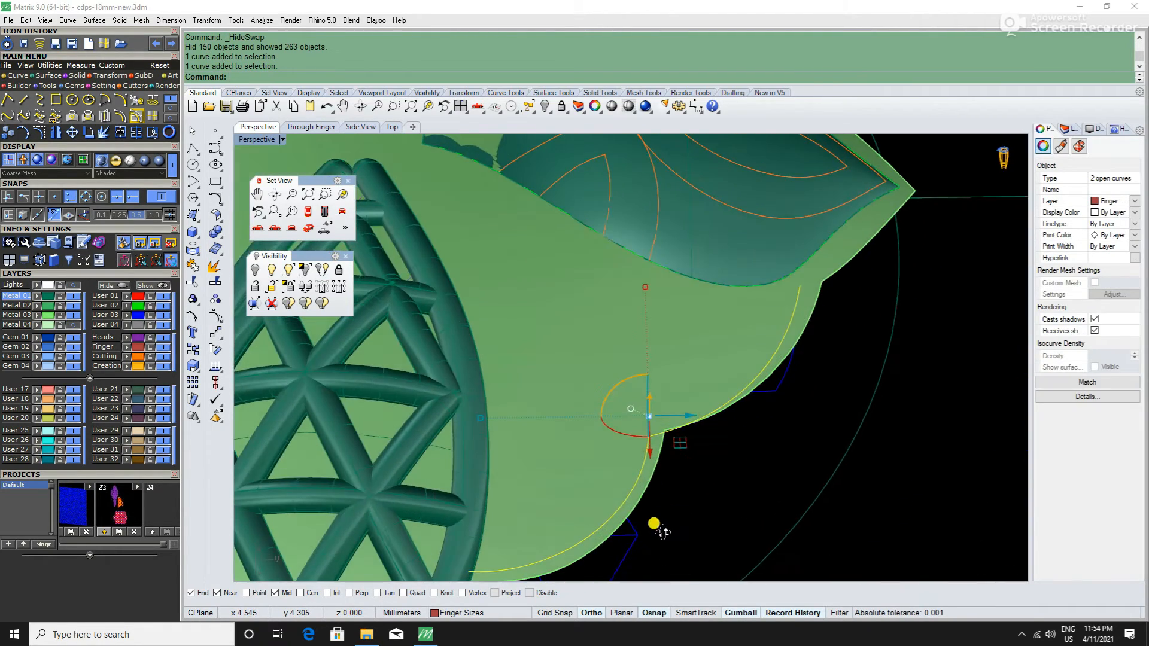
scroll(669, 411, down, 4)
right_drag(670, 411, 635, 426)
scroll(638, 431, up, 3)
right_drag(639, 380, 676, 409)
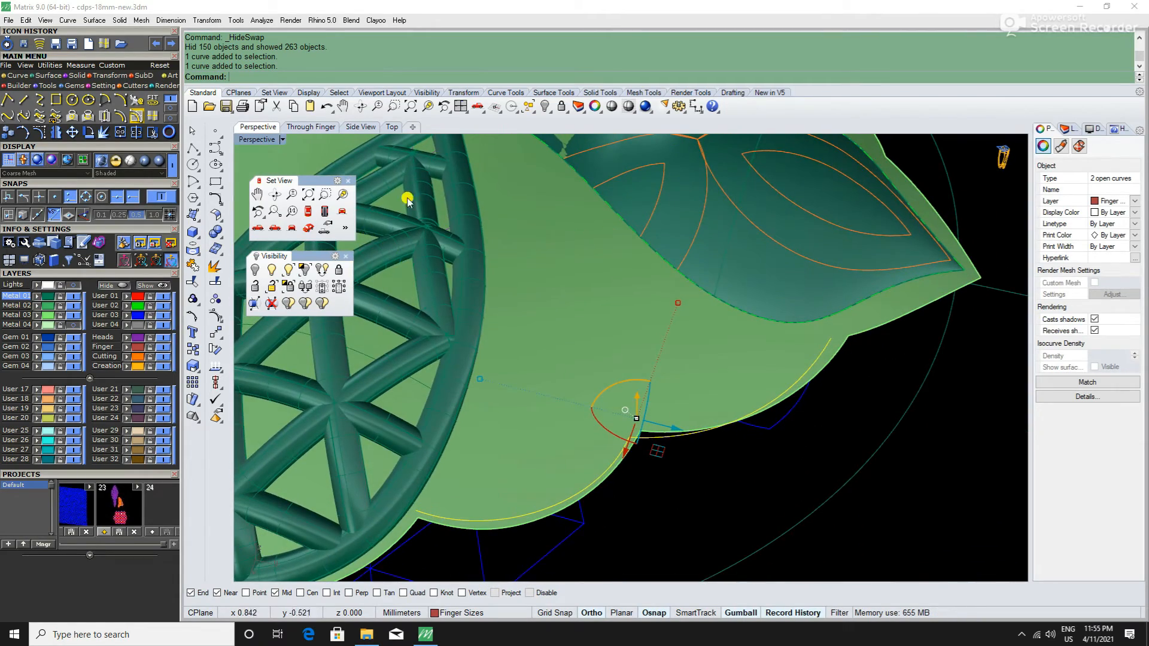
click(314, 212)
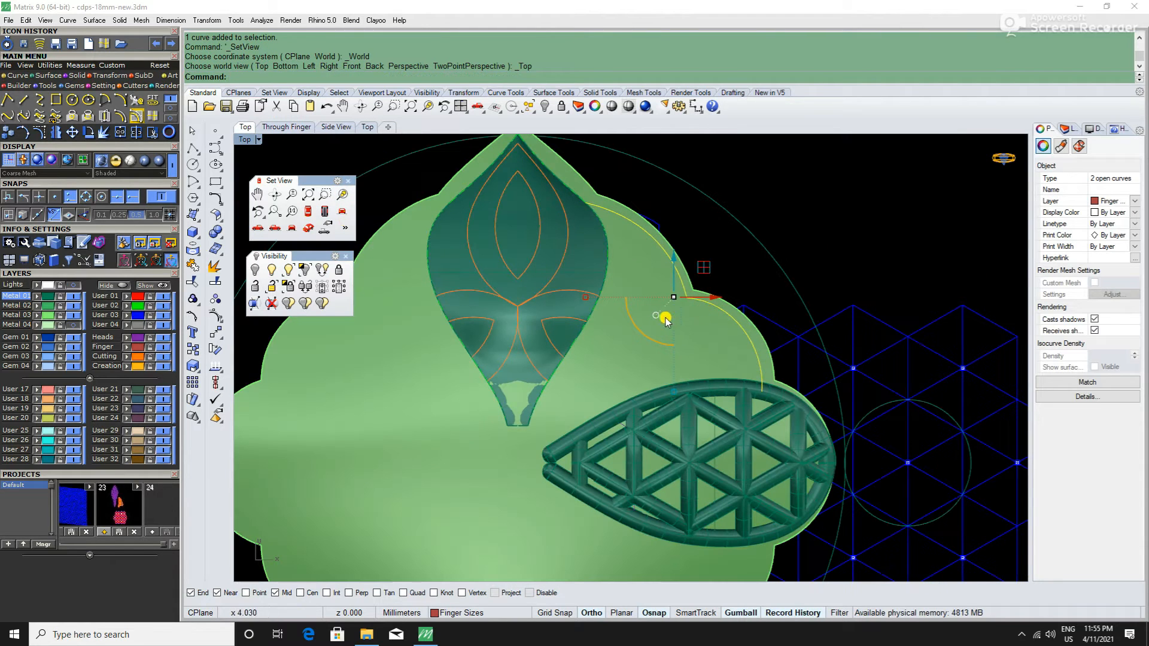
scroll(658, 326, up, 2)
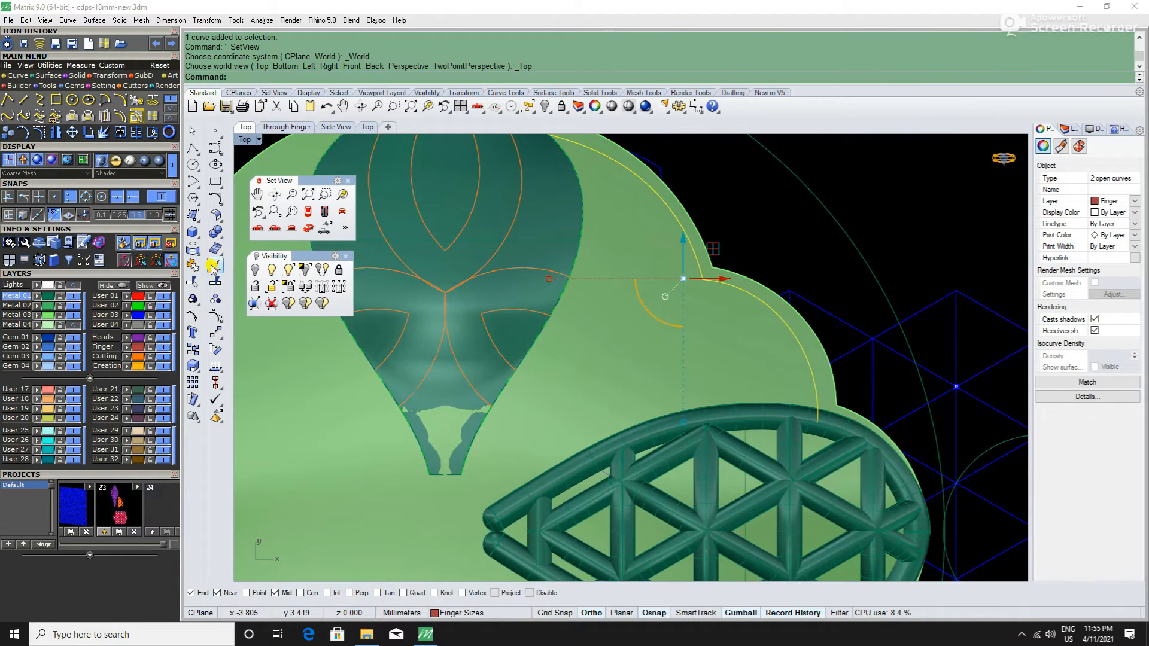
click(192, 249)
click(665, 375)
right_click(645, 342)
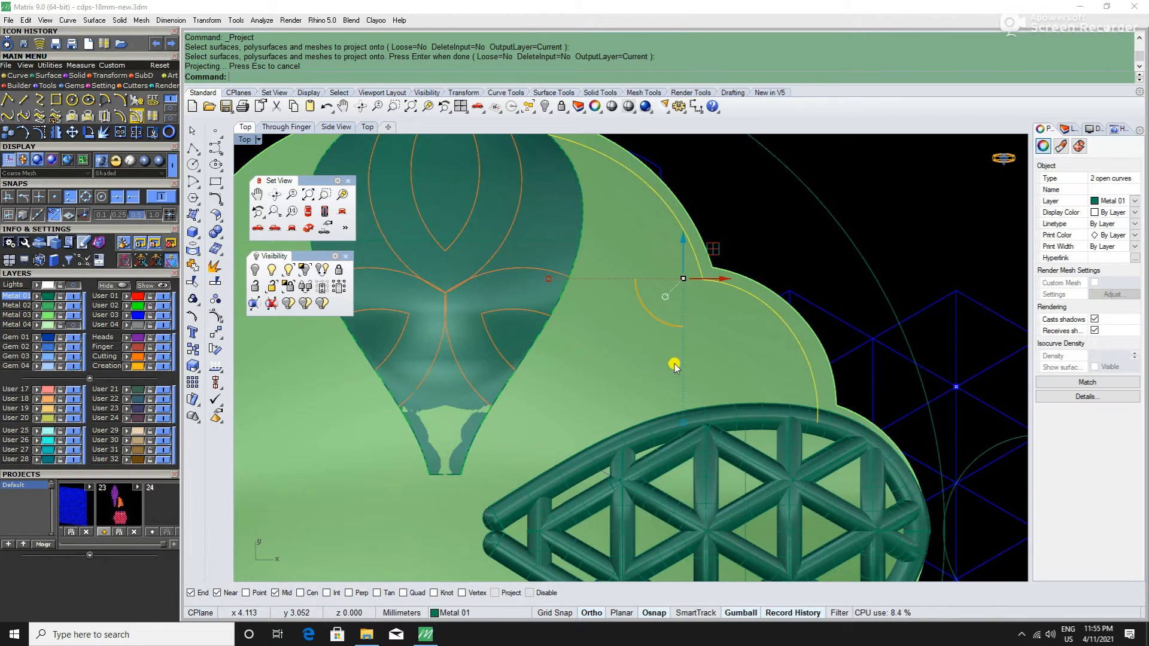
Step: Move the scalloped domed surface to the hidden Metal 04 layer
scroll(674, 364, down, 4)
click(616, 371)
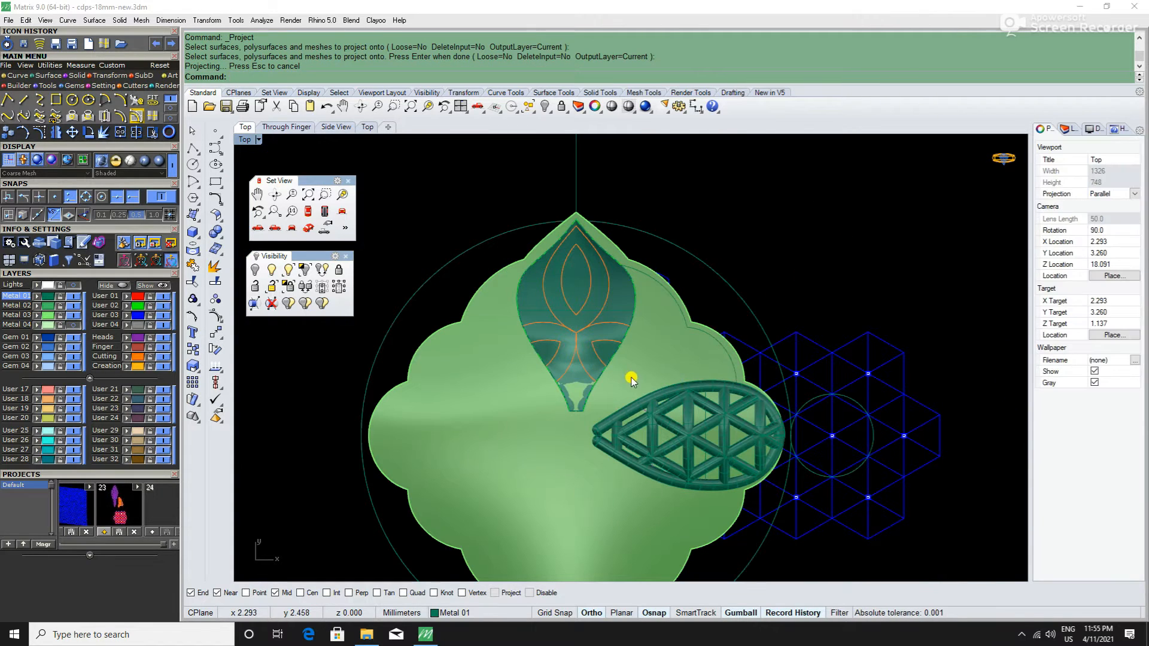
click(37, 325)
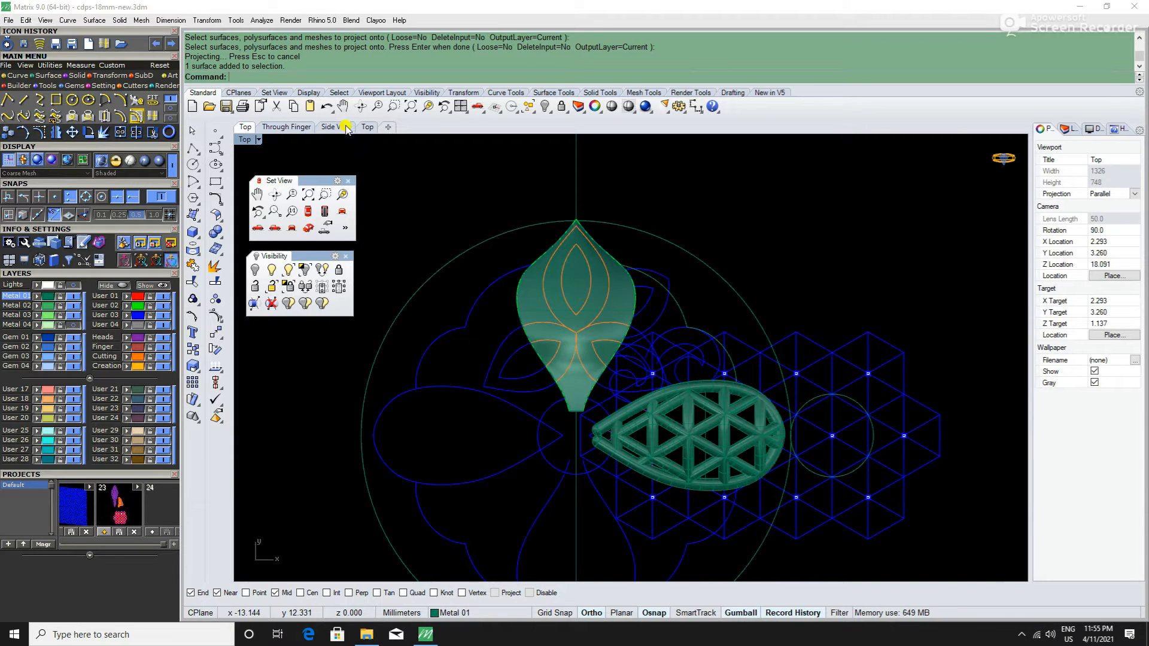
Step: Switch to the world perspective view and hide the User 03 reference layer
click(308, 228)
right_drag(694, 347, 602, 357)
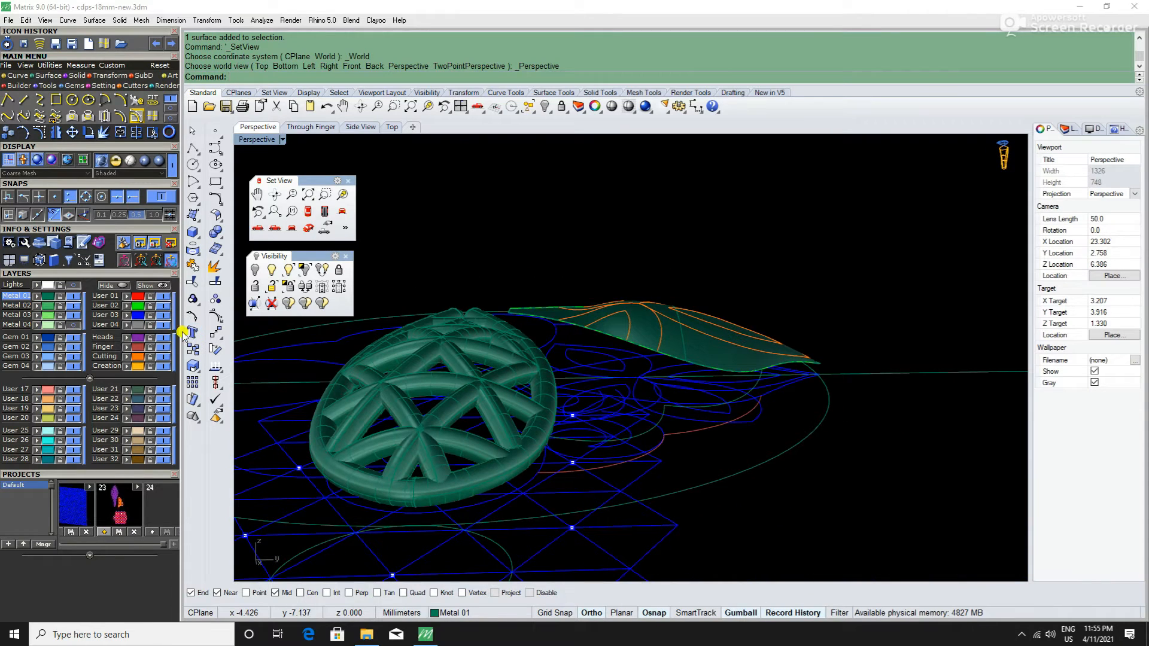
click(160, 315)
scroll(795, 297, down, 3)
right_drag(793, 302, 779, 336)
scroll(734, 363, up, 7)
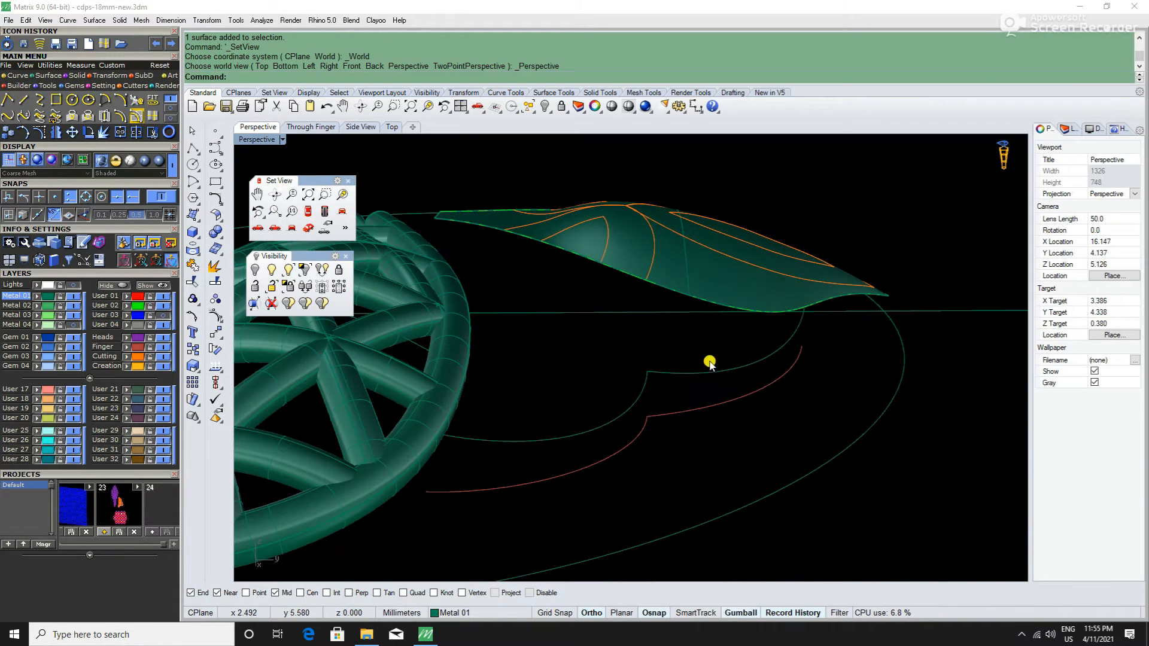
Step: Pipe the two projected scallop curves with round caps, replacing a 0.45 mm trial with a 0.5 mm diameter
click(709, 364)
shift+click(648, 393)
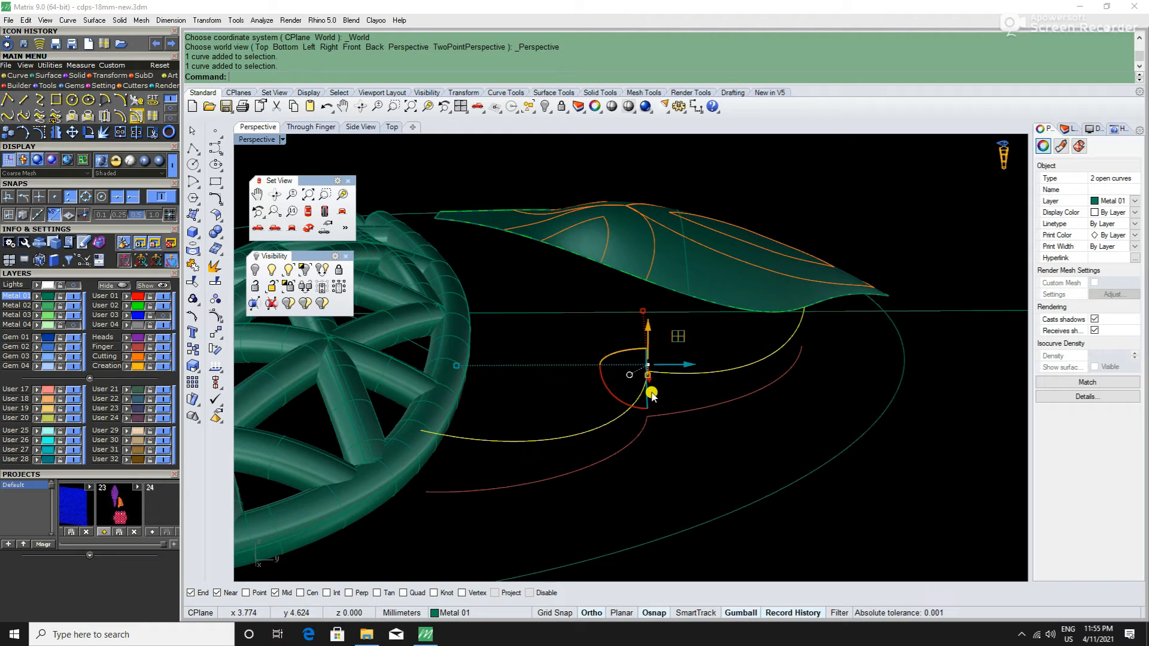
key(Return)
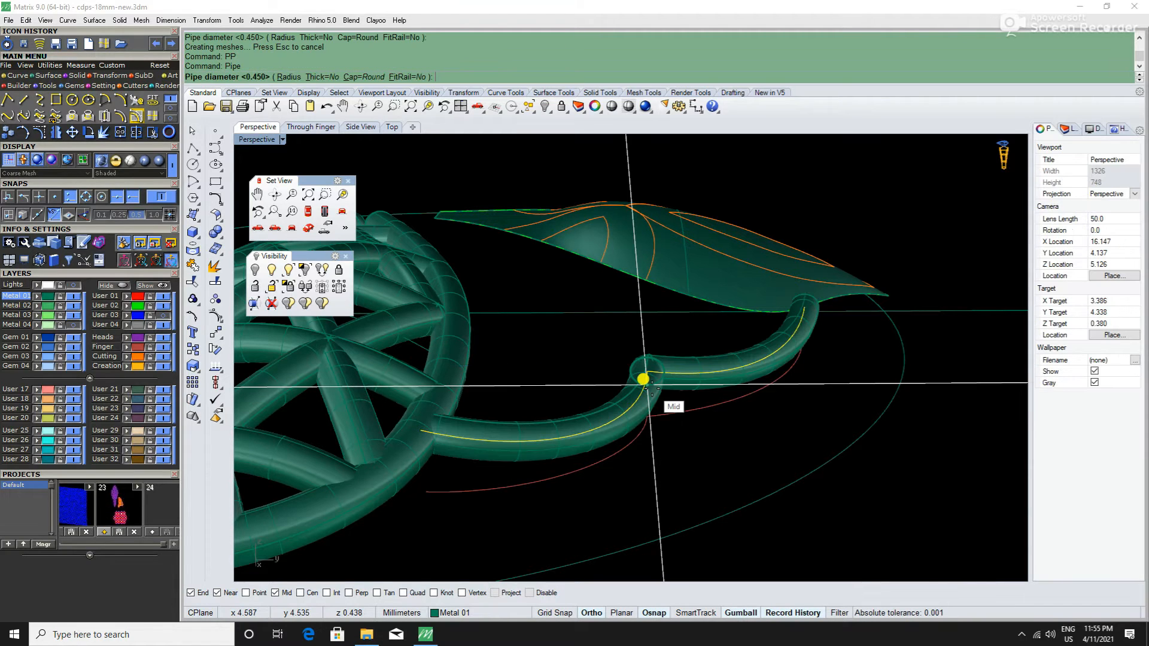
key(Escape)
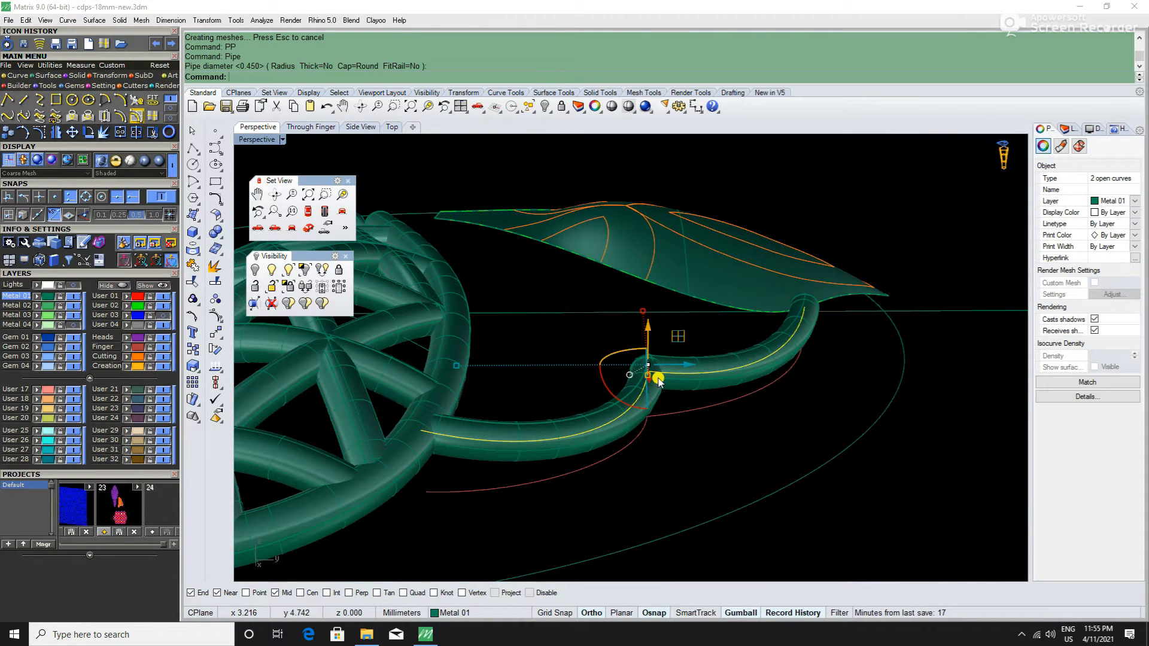
key(ctrl+z)
key(Return)
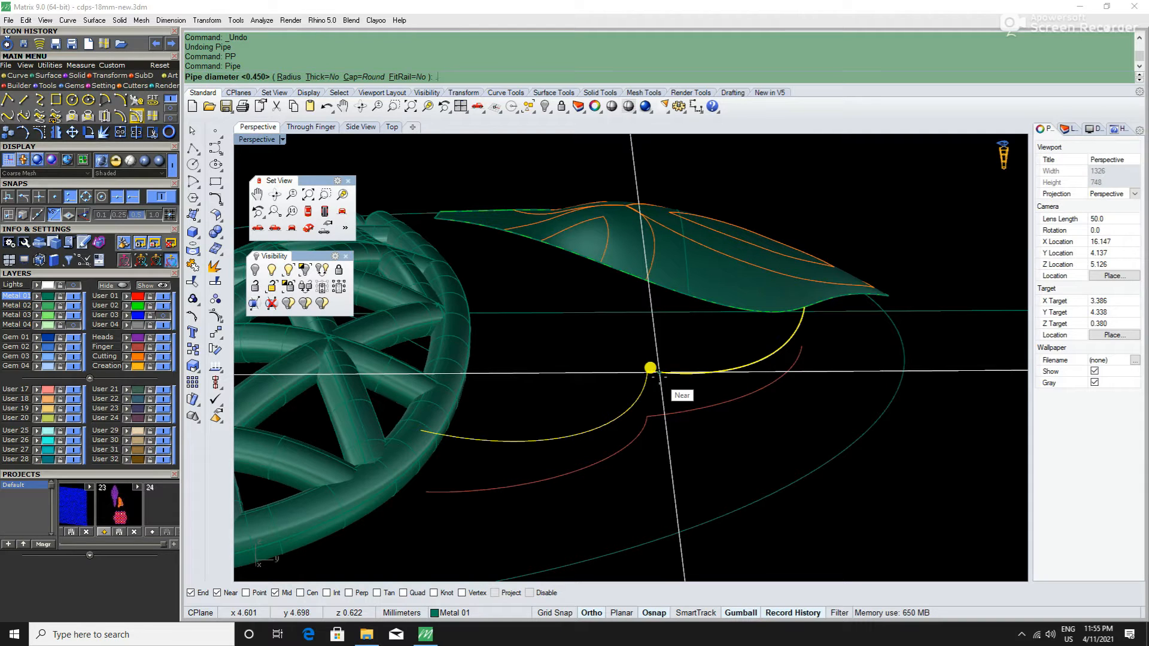
text(.5)
key(Return)
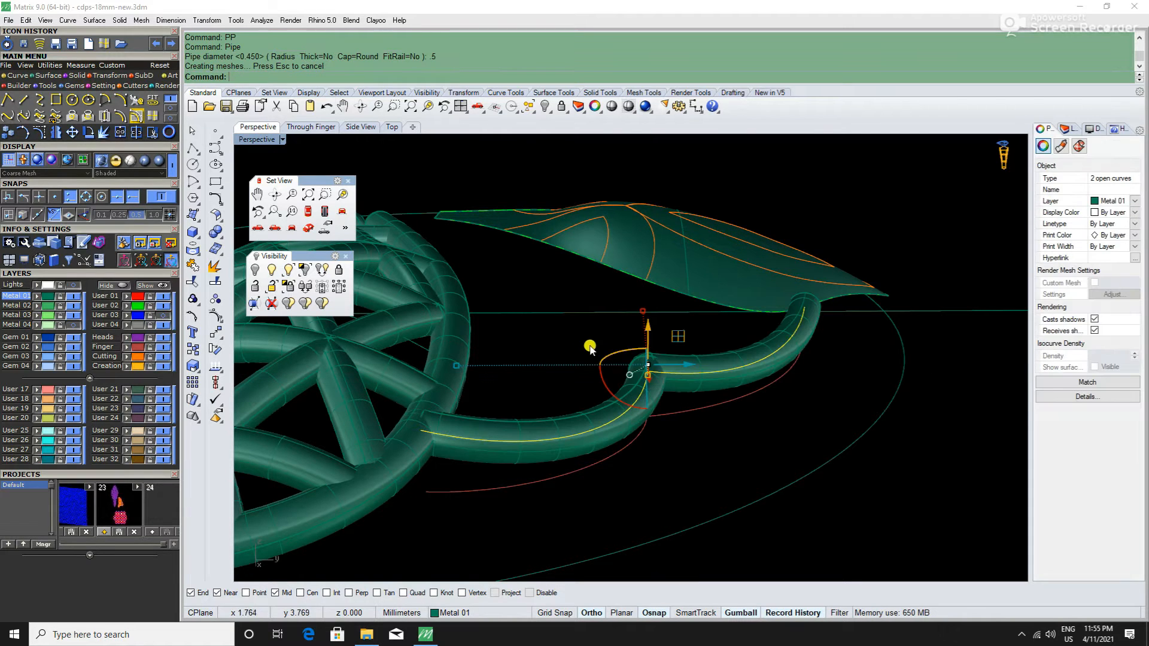
right_drag(685, 338, 666, 406)
scroll(662, 315, up, 5)
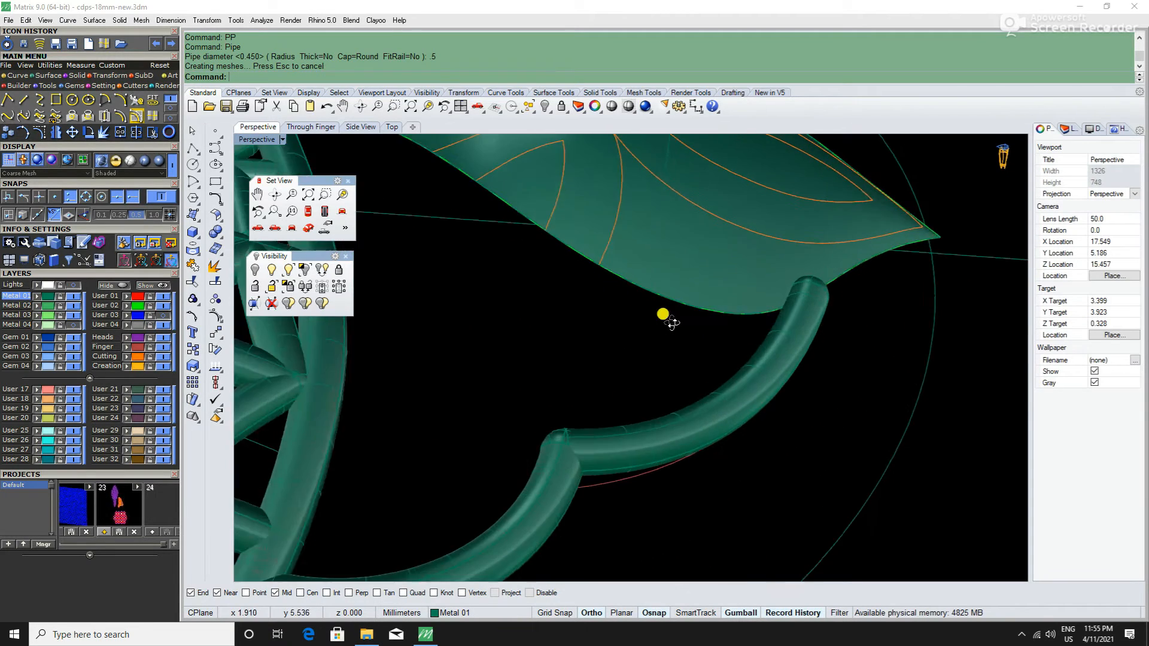
Step: Pipe the leaf's edge curve facing the scallop pipes with 0.5 mm start and end diameters and round caps
click(734, 330)
click(493, 376)
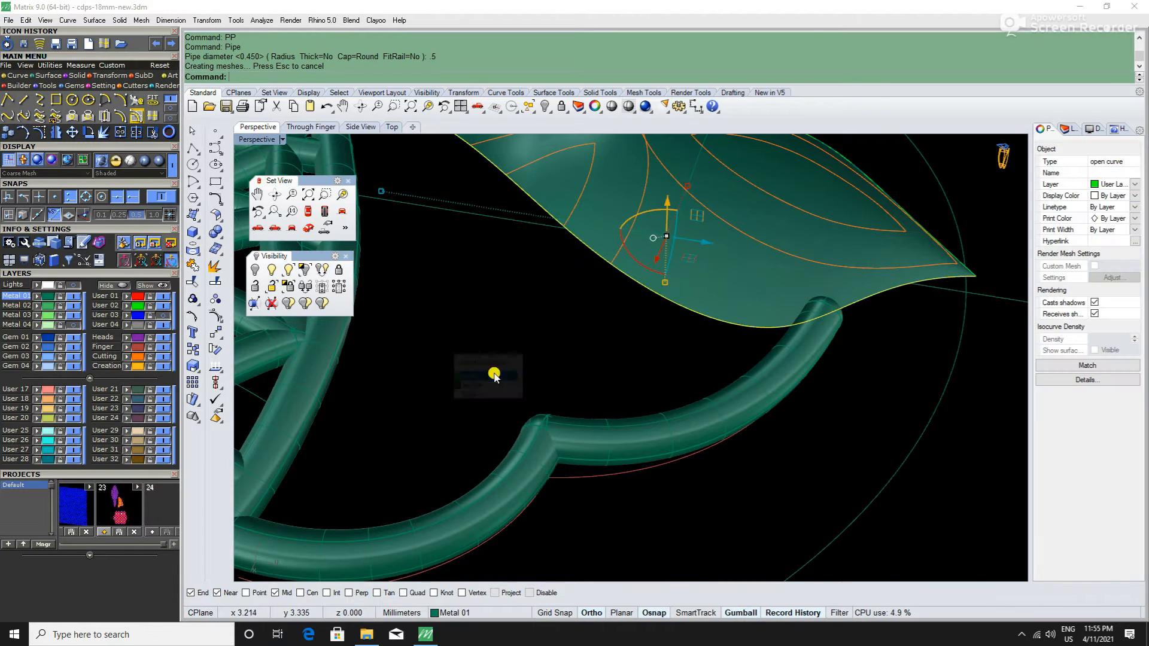
key(Return)
key(Return)
key(Return)
scroll(635, 377, down, 7)
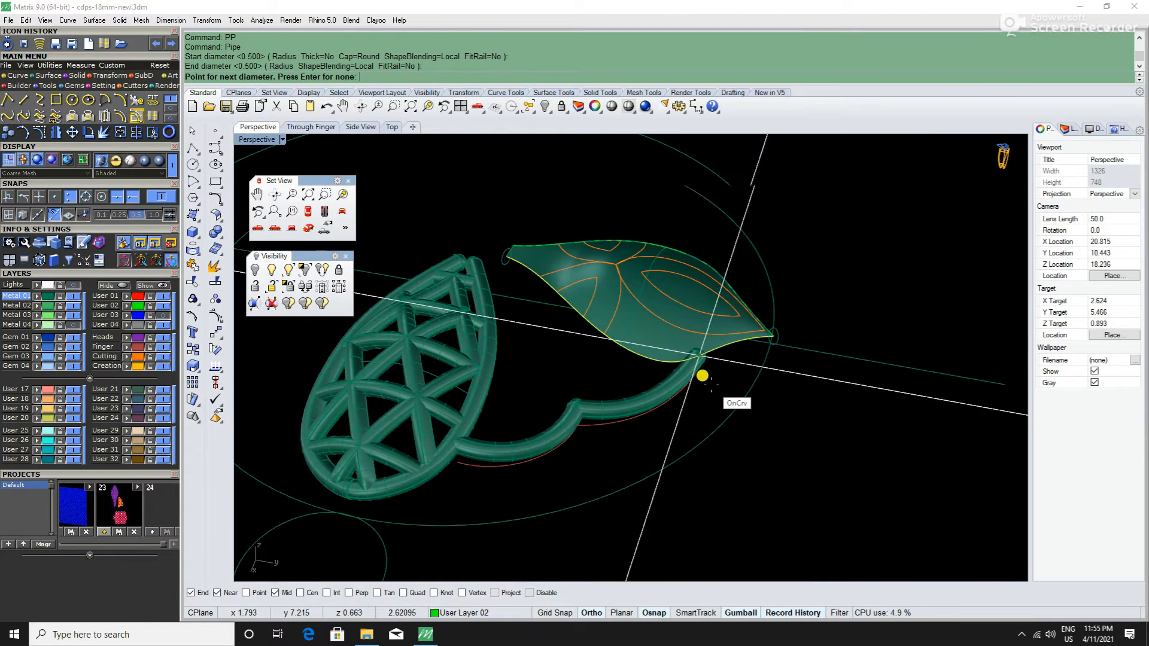
key(Return)
scroll(721, 390, up, 5)
right_drag(720, 390, 740, 489)
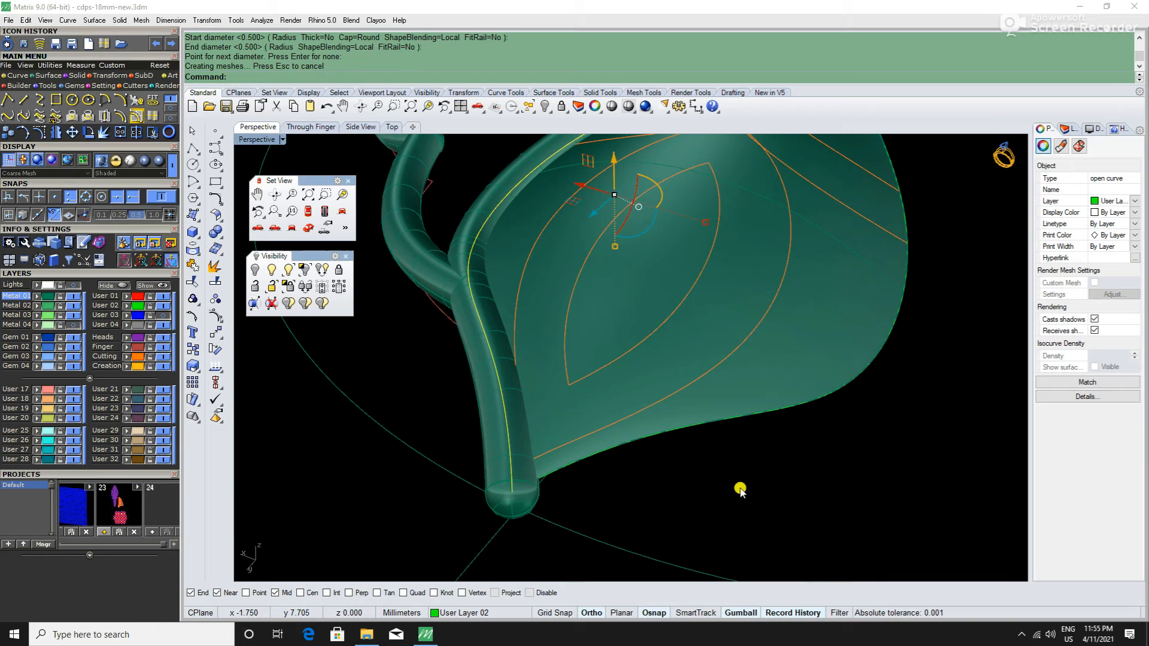
Step: Pipe the leaf's opposite edge curve with a 0.5 mm diameter and round caps
click(700, 428)
key(Return)
key(Return)
key(Return)
key(Return)
key(Return)
key(Escape)
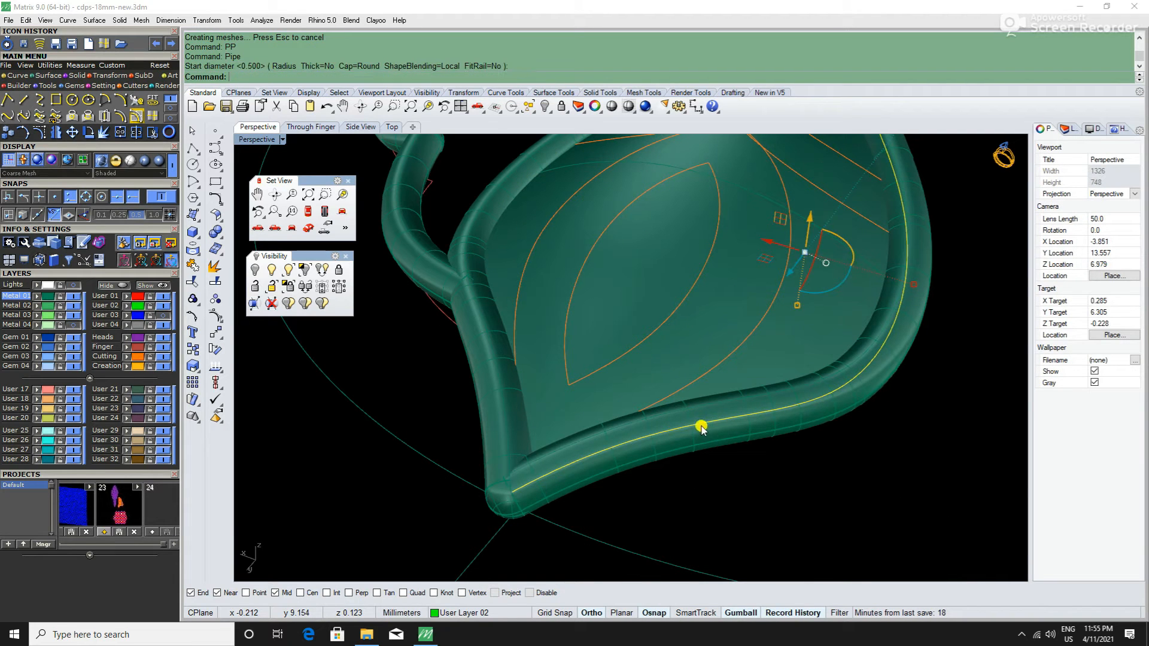
click(824, 477)
scroll(823, 477, down, 8)
right_drag(677, 441, 795, 419)
scroll(820, 416, down, 7)
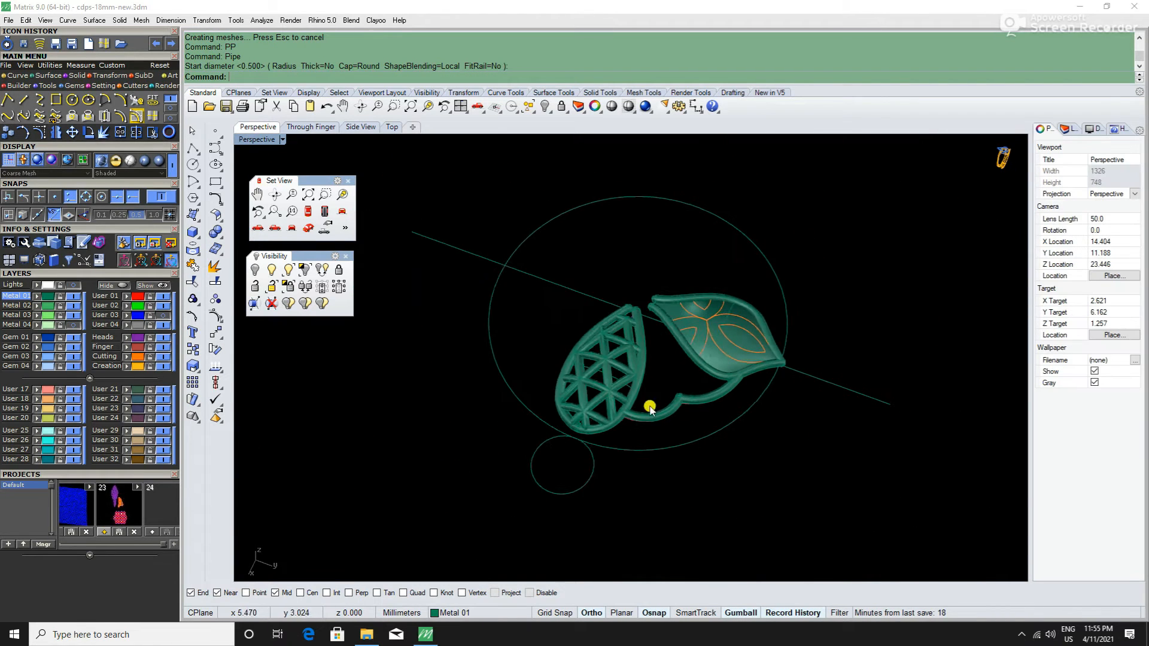
Step: Duplicate the leaf surface's short tip edge and pipe it with 0.5 mm start and end diameters and round caps
right_drag(649, 407, 735, 359)
scroll(618, 313, up, 10)
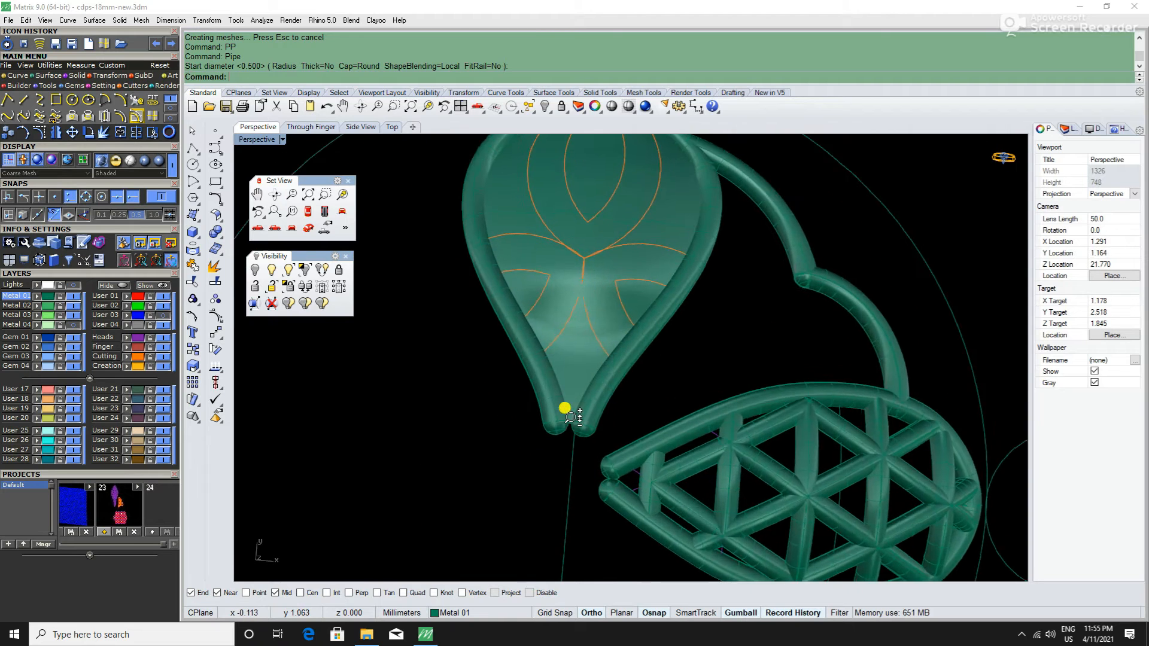
scroll(565, 408, up, 8)
text(X)
key(Return)
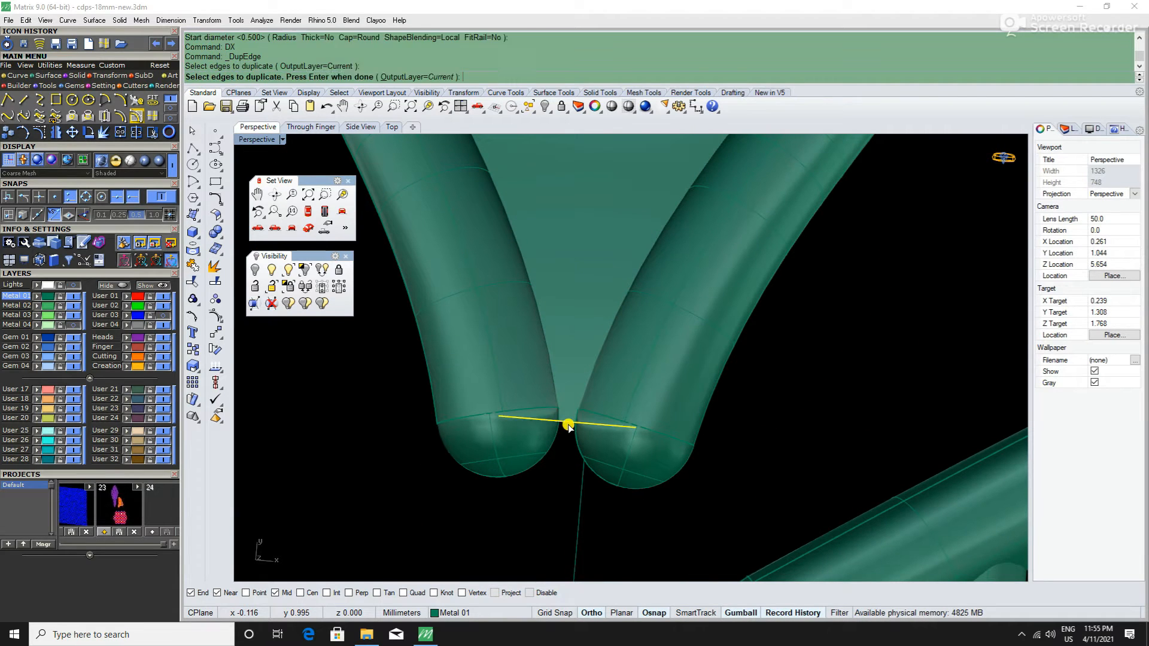
click(569, 435)
key(Return)
text(PP)
key(Return)
key(Return)
key(Return)
key(Return)
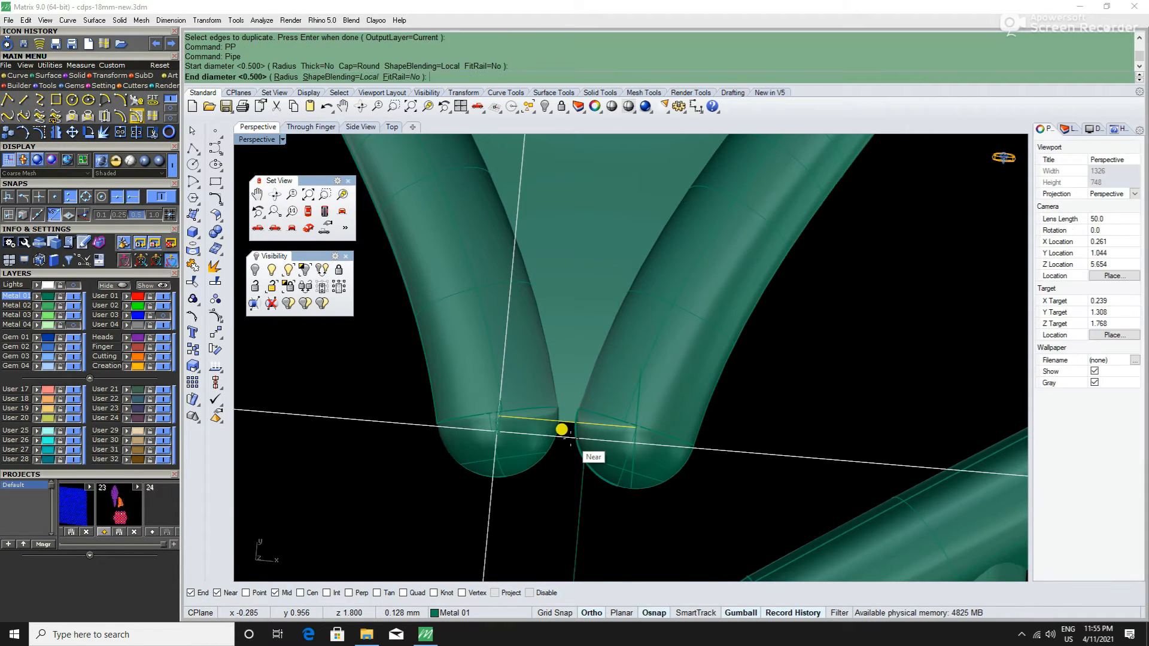
scroll(618, 477, down, 8)
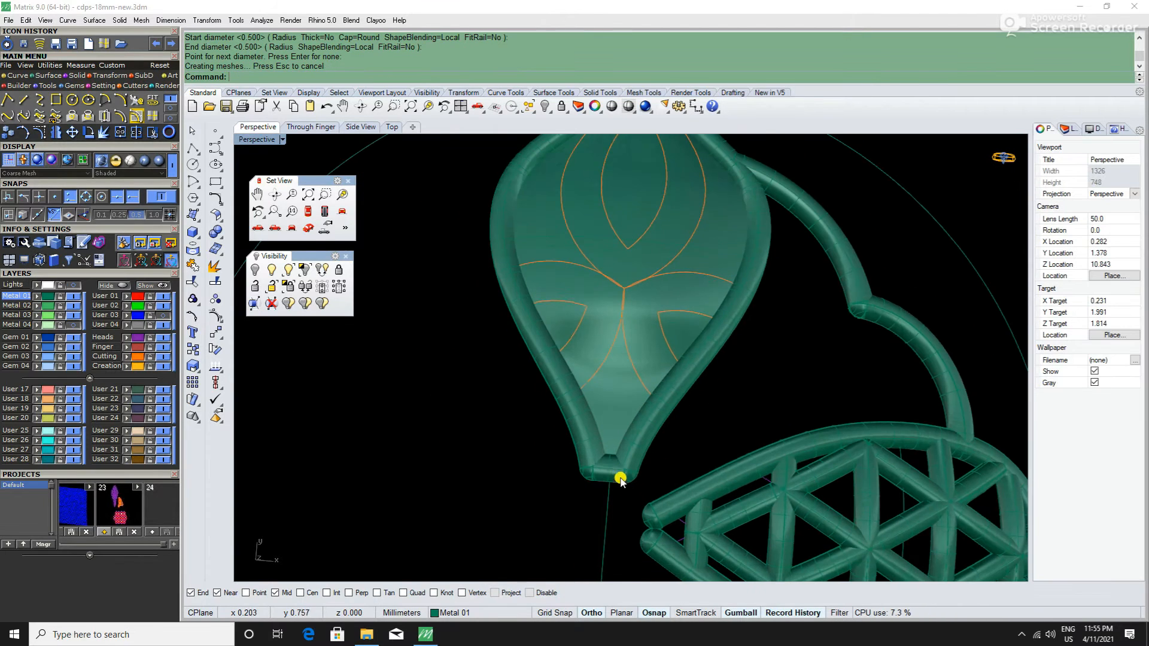
Step: Assign the domed leaf surface inside the piped border to the Metal 02 layer
scroll(623, 467, down, 2)
right_drag(623, 466, 612, 409)
click(612, 409)
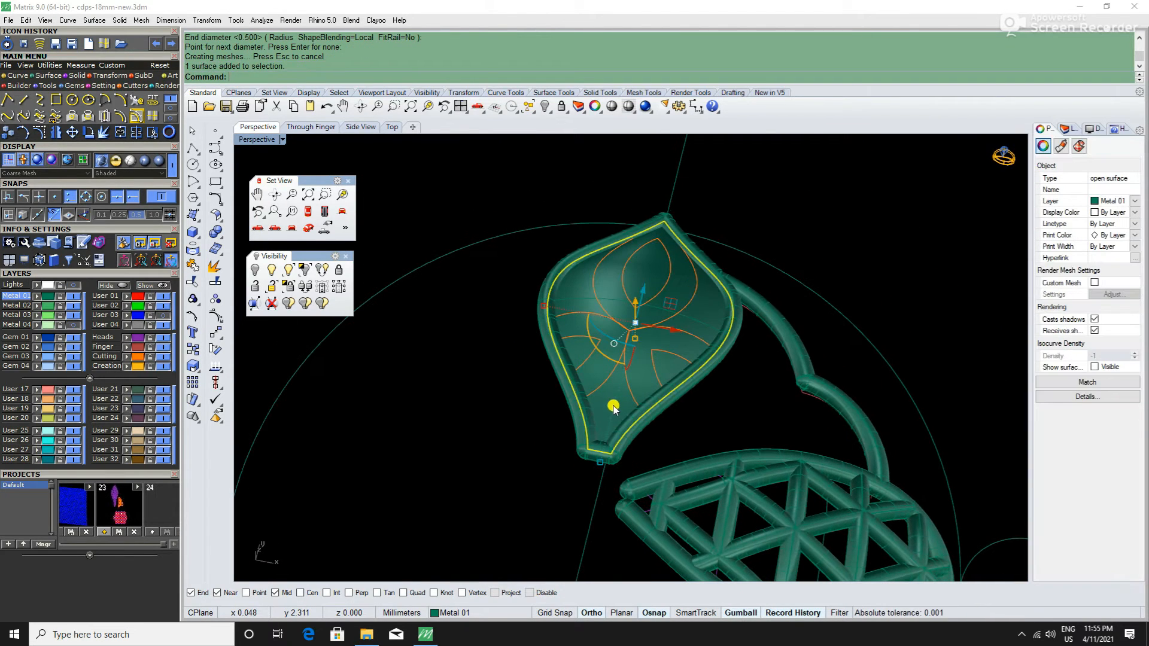
click(36, 305)
click(363, 399)
scroll(661, 367, up, 4)
right_drag(665, 374, 717, 347)
scroll(672, 392, down, 6)
mouse_move(672, 393)
right_down()
mouse_move(741, 329)
mouse_move(667, 401)
right_up()
scroll(690, 291, up, 6)
scroll(690, 291, up, 1)
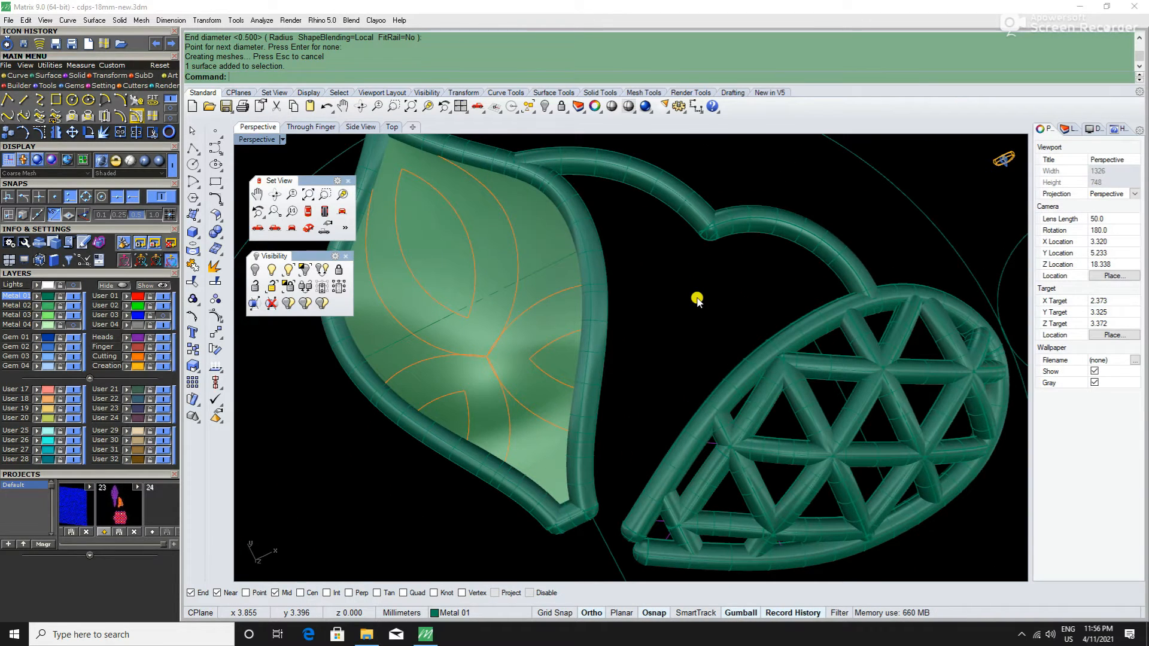
scroll(697, 299, down, 5)
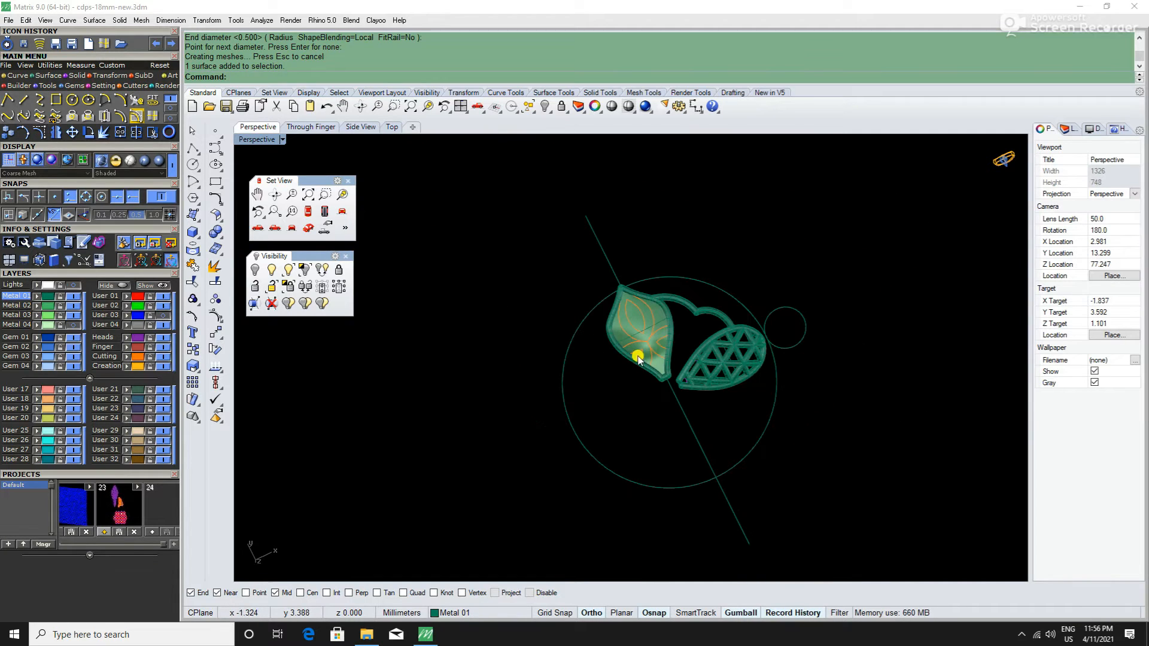
Step: Show the Lights layer's reference image and the User 03 guide curves around the leaf and teardrop
click(75, 288)
scroll(681, 341, down, 5)
right_drag(681, 341, 643, 368)
scroll(591, 399, up, 4)
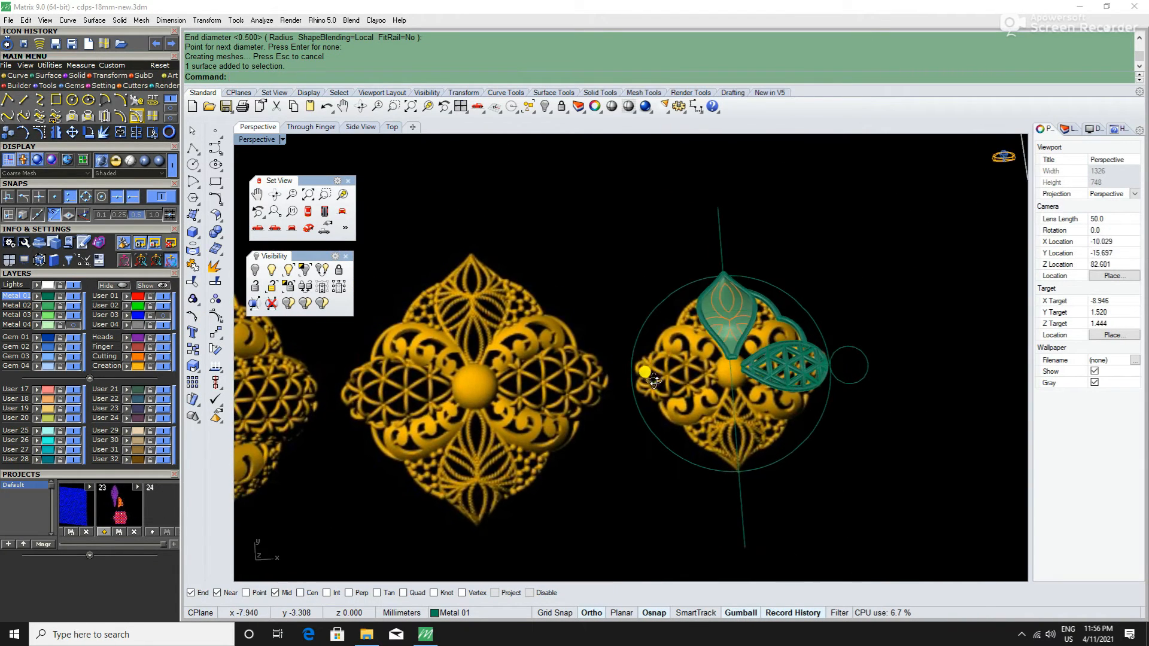
click(644, 368)
scroll(702, 380, up, 8)
scroll(677, 413, down, 6)
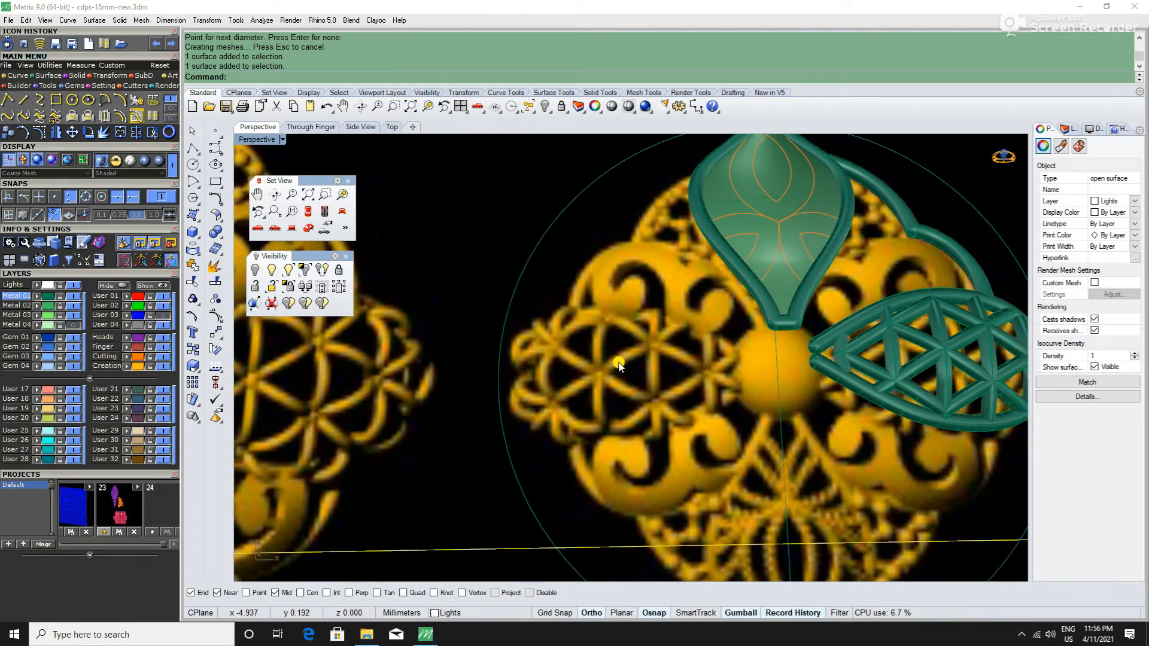
scroll(760, 300, up, 6)
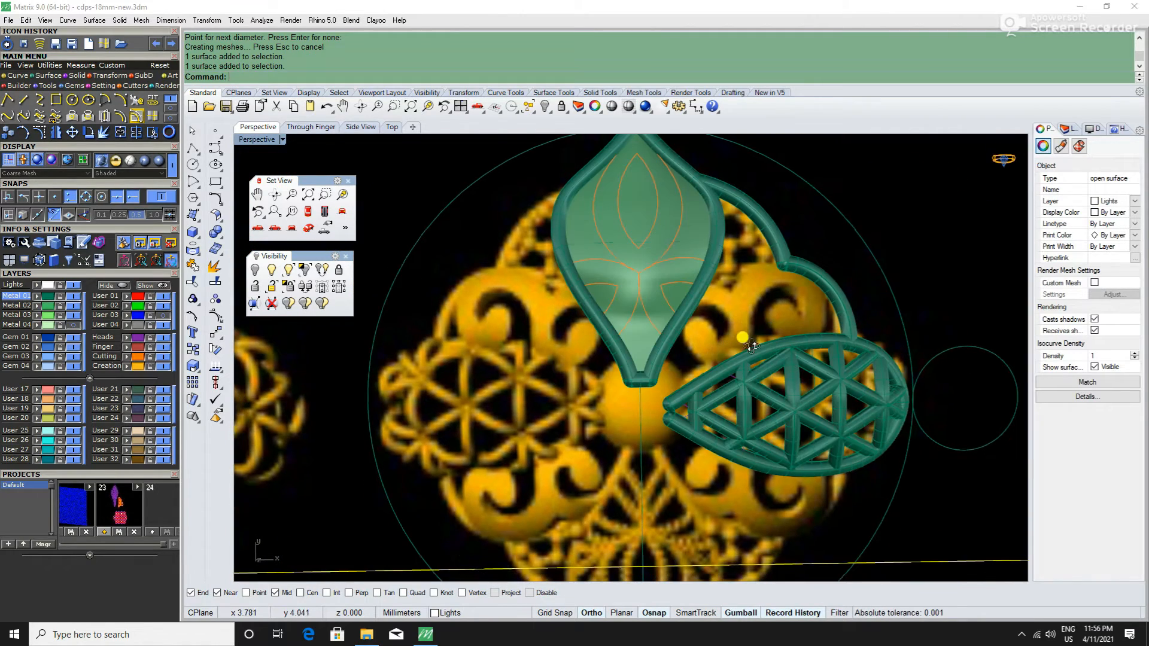
scroll(762, 320, up, 5)
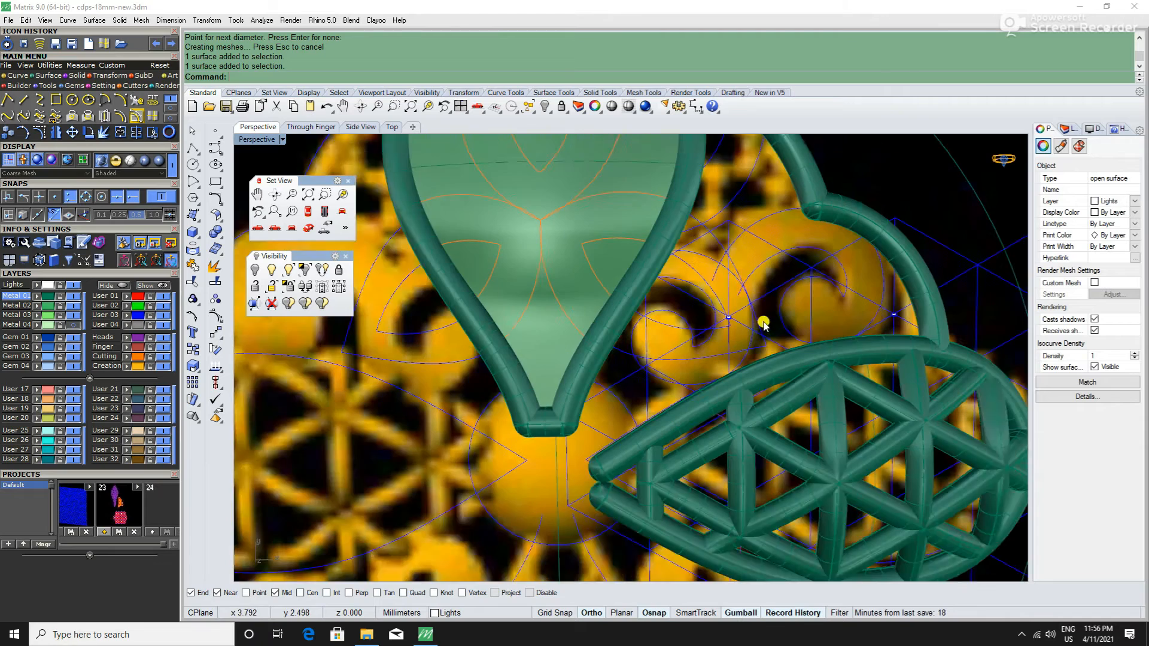
Step: Assign the six scroll curves between the leaf and the lattice teardrop to the Finger layer
click(772, 324)
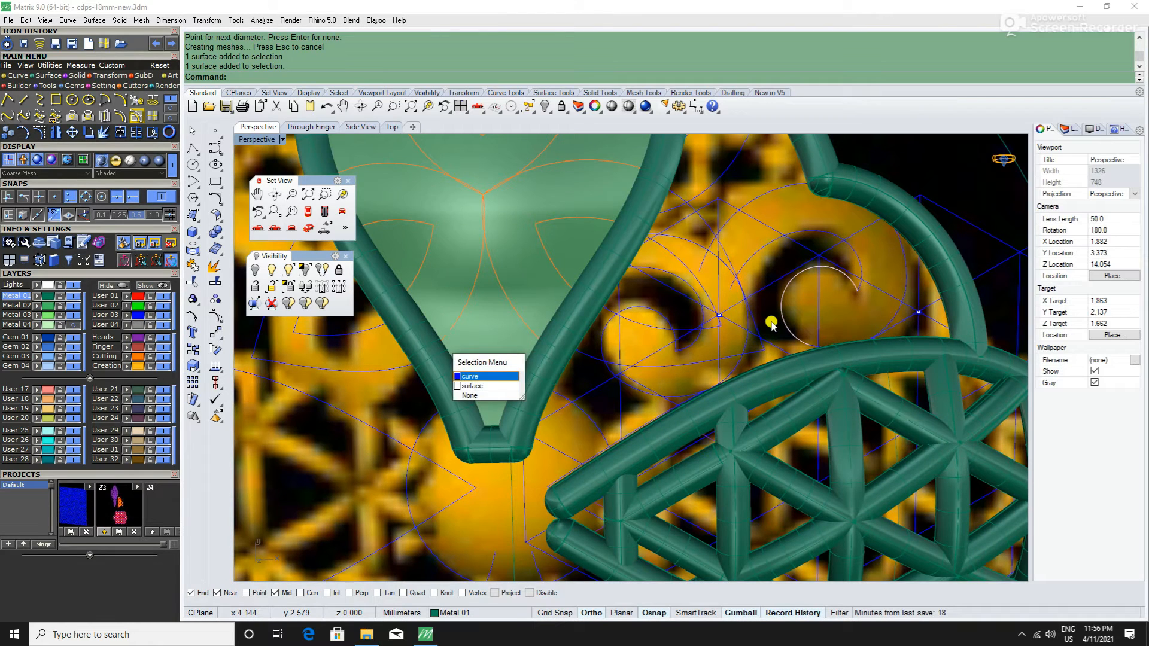
click(477, 377)
scroll(895, 306, up, 3)
shift+click(900, 309)
shift+click(840, 238)
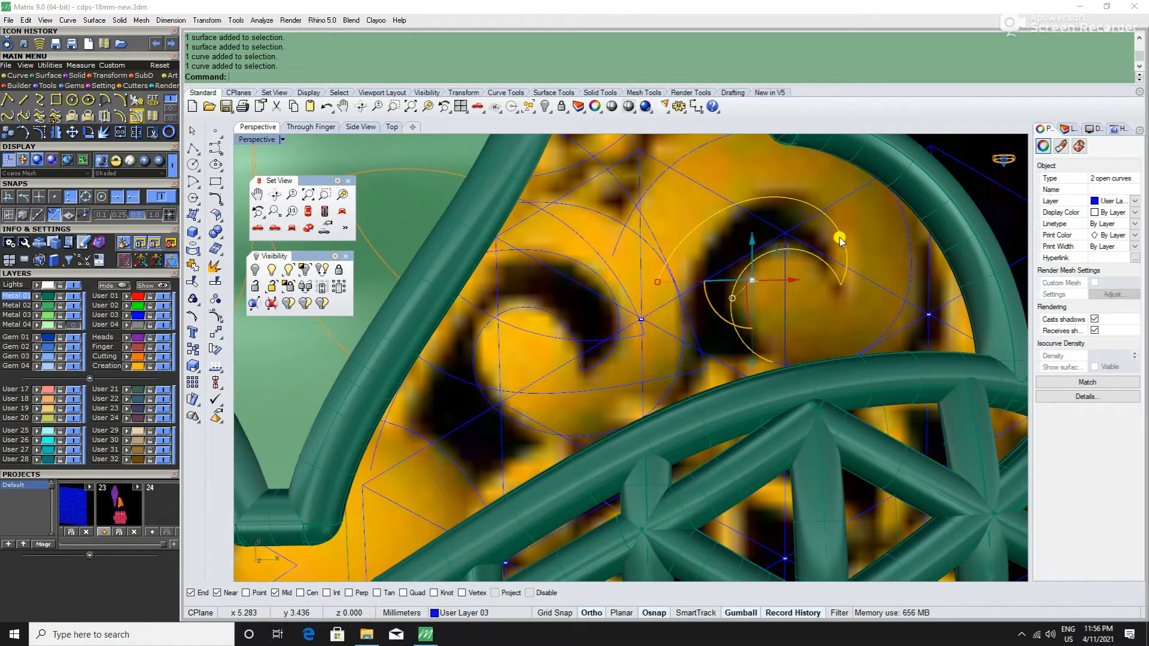
shift+click(691, 160)
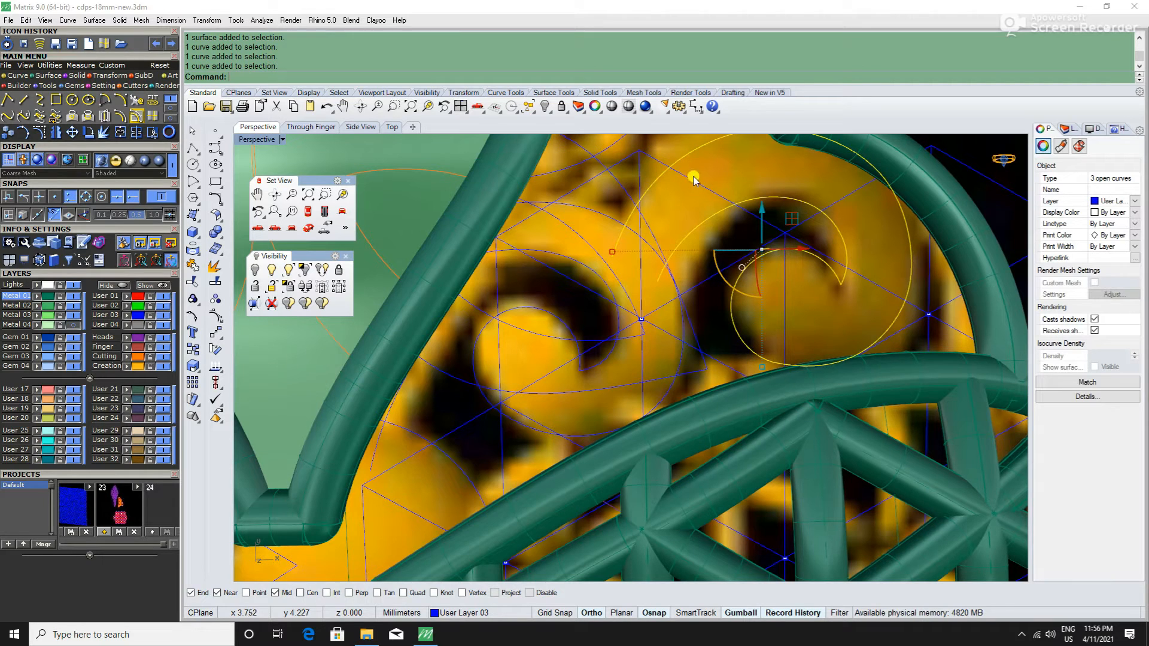
scroll(598, 285, up, 2)
shift+click(588, 263)
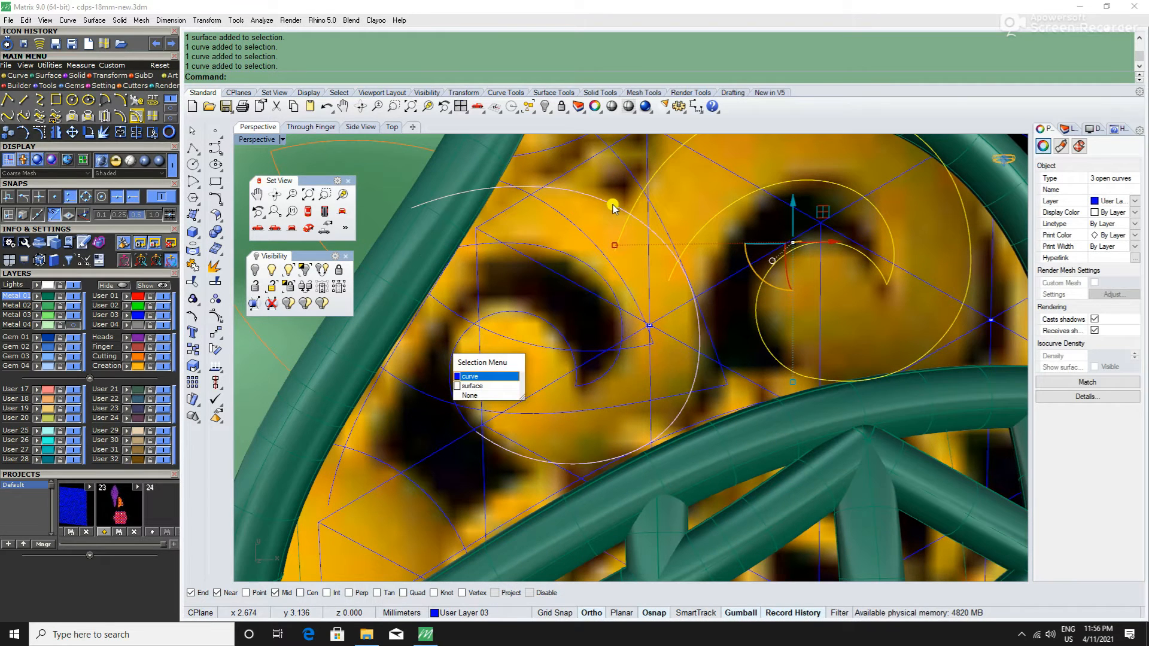
click(477, 377)
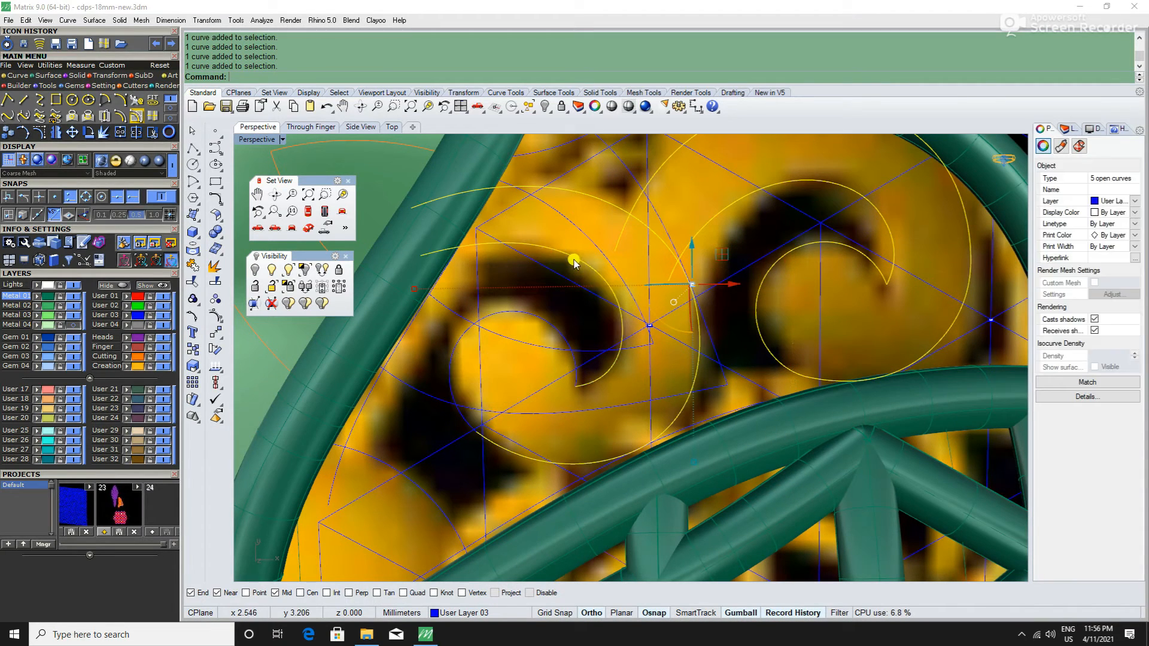
click(127, 347)
scroll(677, 352, down, 5)
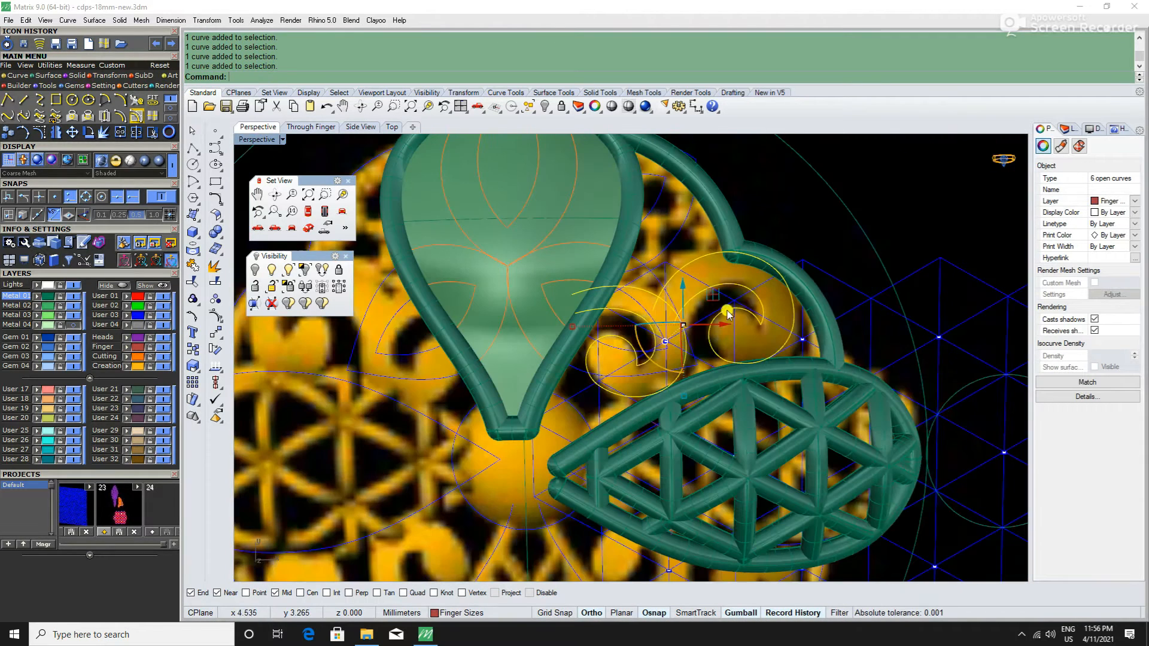
Step: Hide the User 03 guide curves and the Lights layer's reference image
click(795, 232)
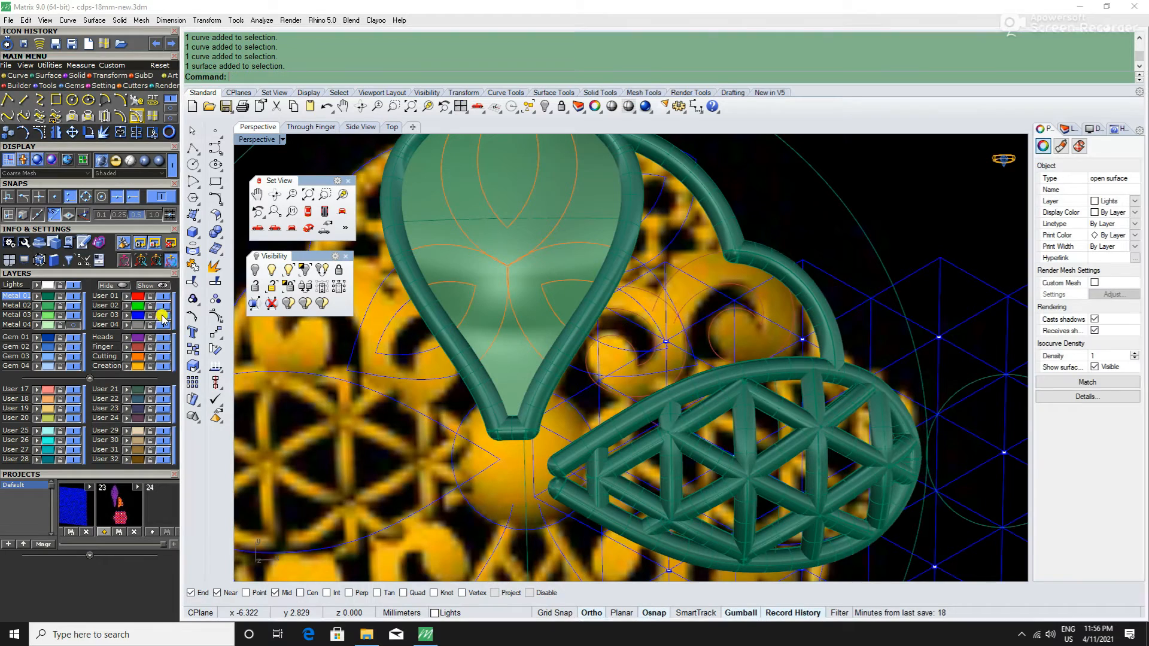
scroll(655, 308, up, 5)
drag(734, 311, 632, 350)
key(ctrl+z)
scroll(741, 298, down, 5)
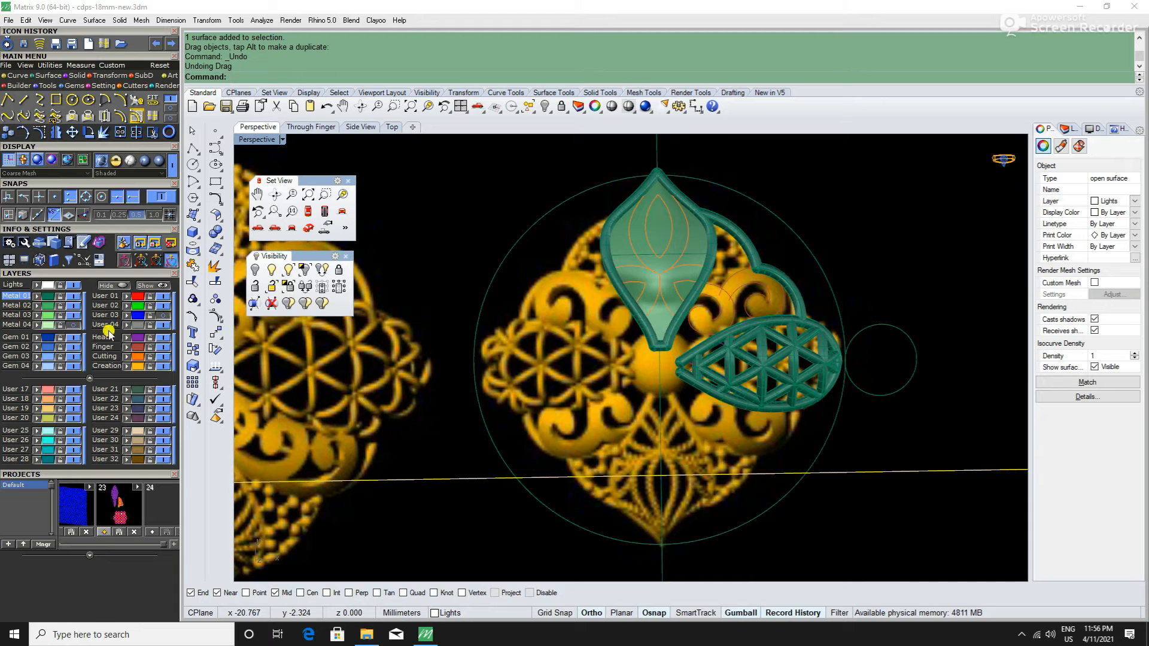
click(73, 285)
scroll(749, 322, up, 5)
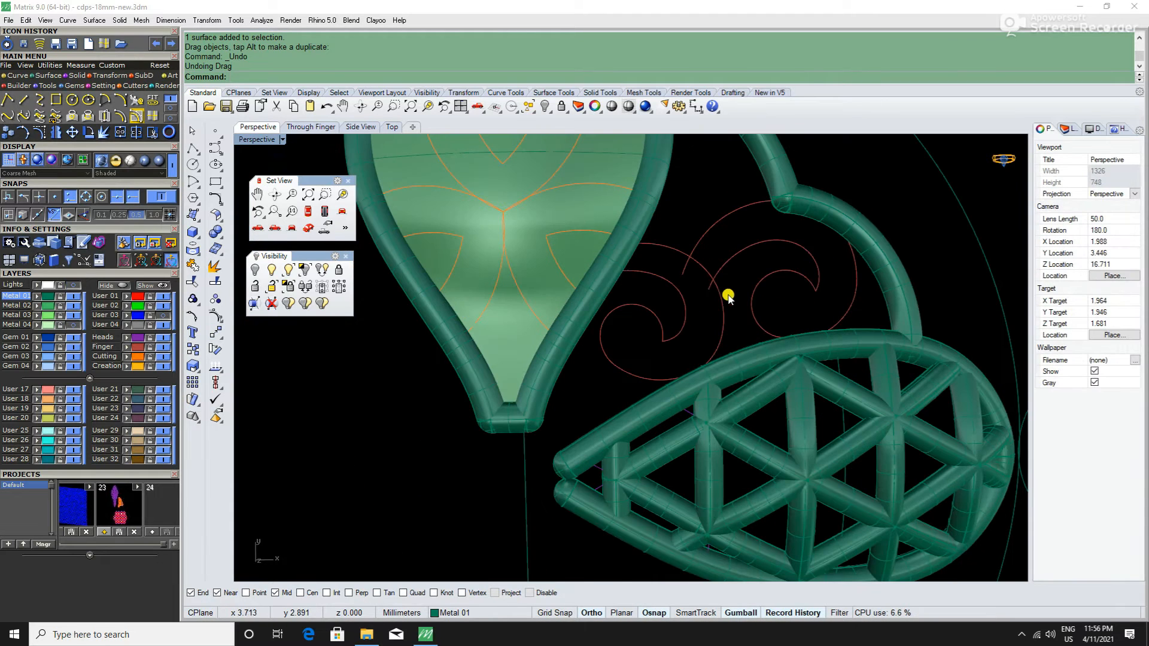
right_drag(735, 291, 791, 206)
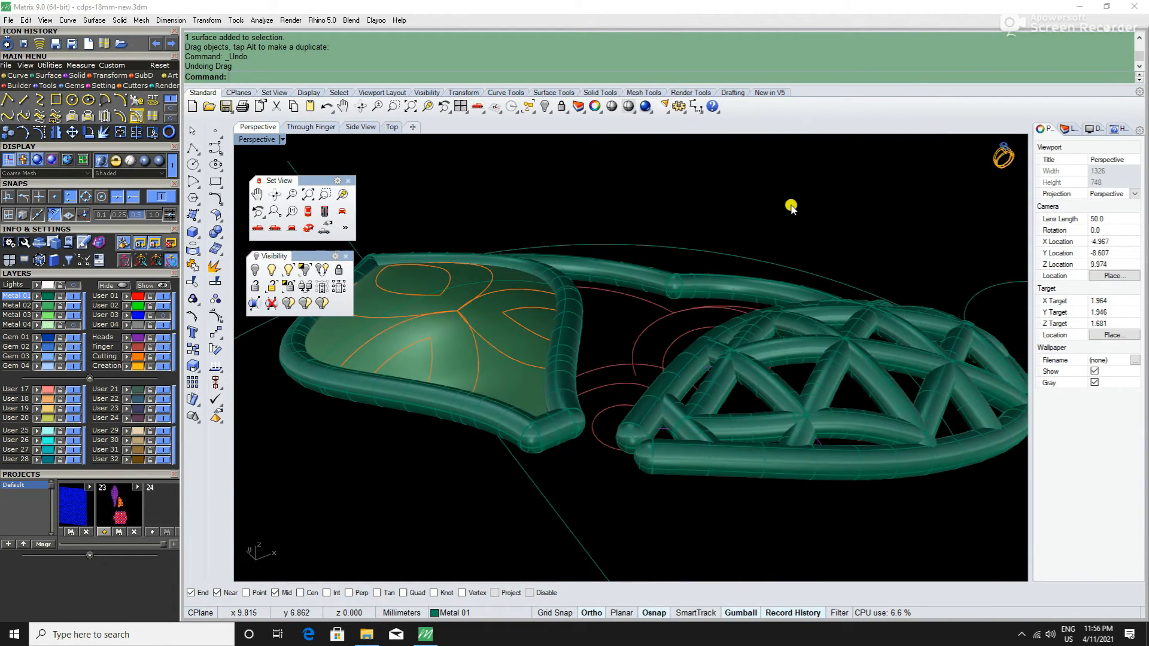
Step: Show the Metal 04 scalloped dome surface and switch to the world top view in wireframe display
click(74, 326)
right_drag(665, 339, 649, 393)
click(310, 211)
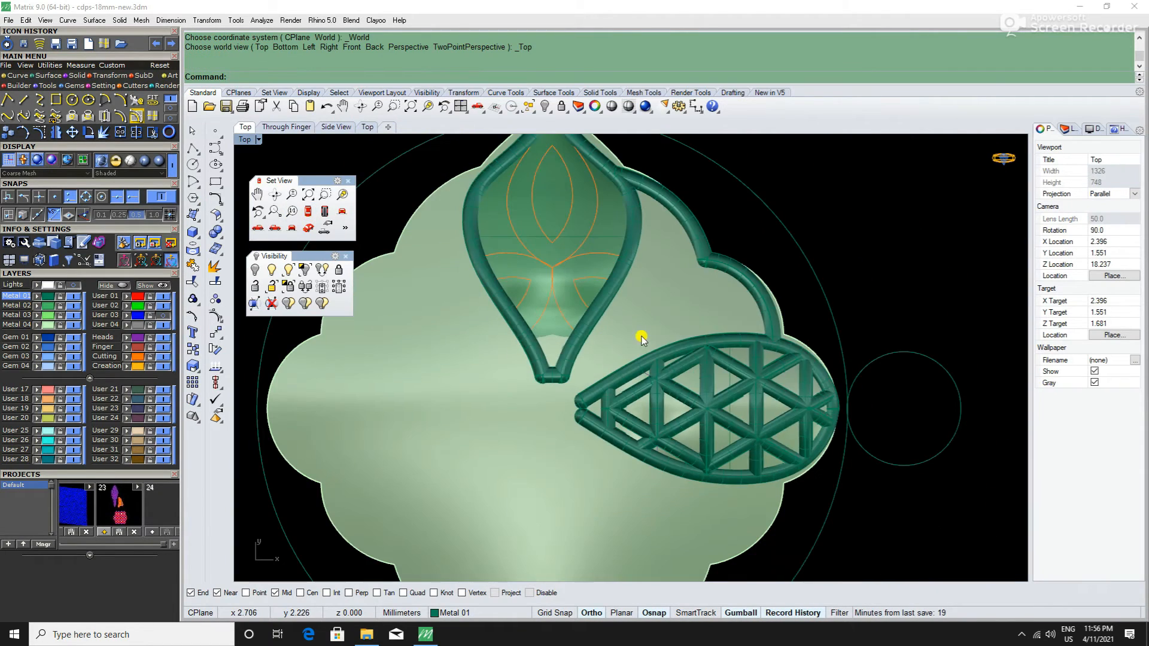
text(w)
key(Return)
scroll(675, 293, up, 5)
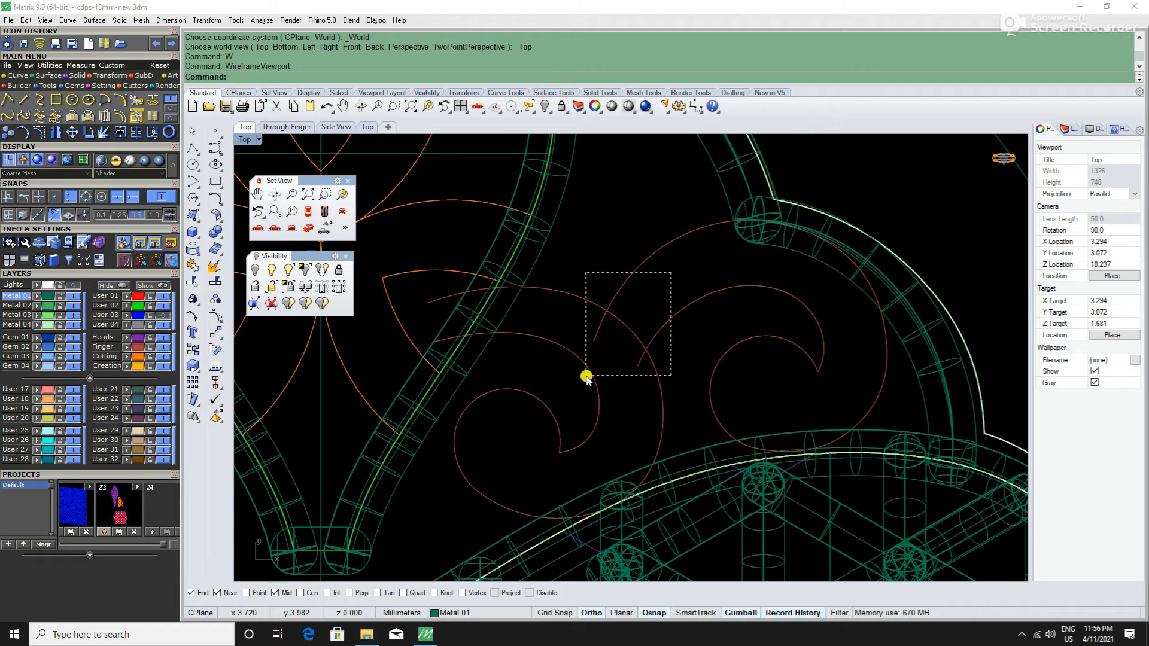
Step: Project the six scroll curves onto the scalloped dome surface in shaded display and put the projected curves on User 01
drag(586, 379, 585, 383)
shift+drag(542, 419, 543, 419)
shift+click(741, 388)
scroll(703, 395, down, 4)
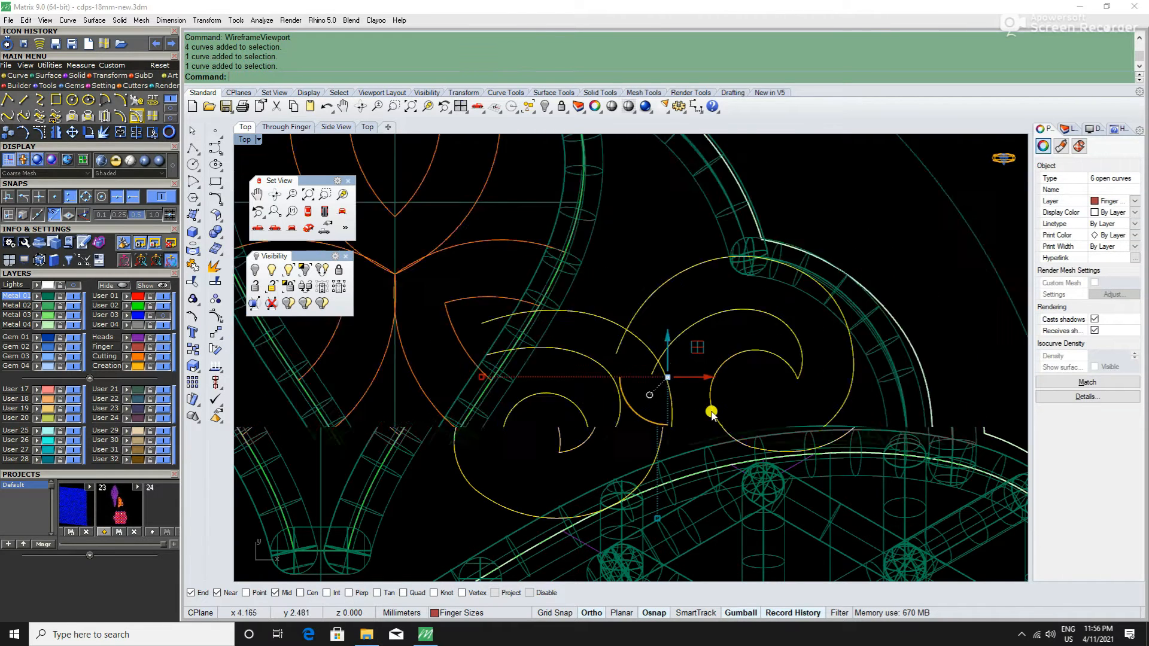
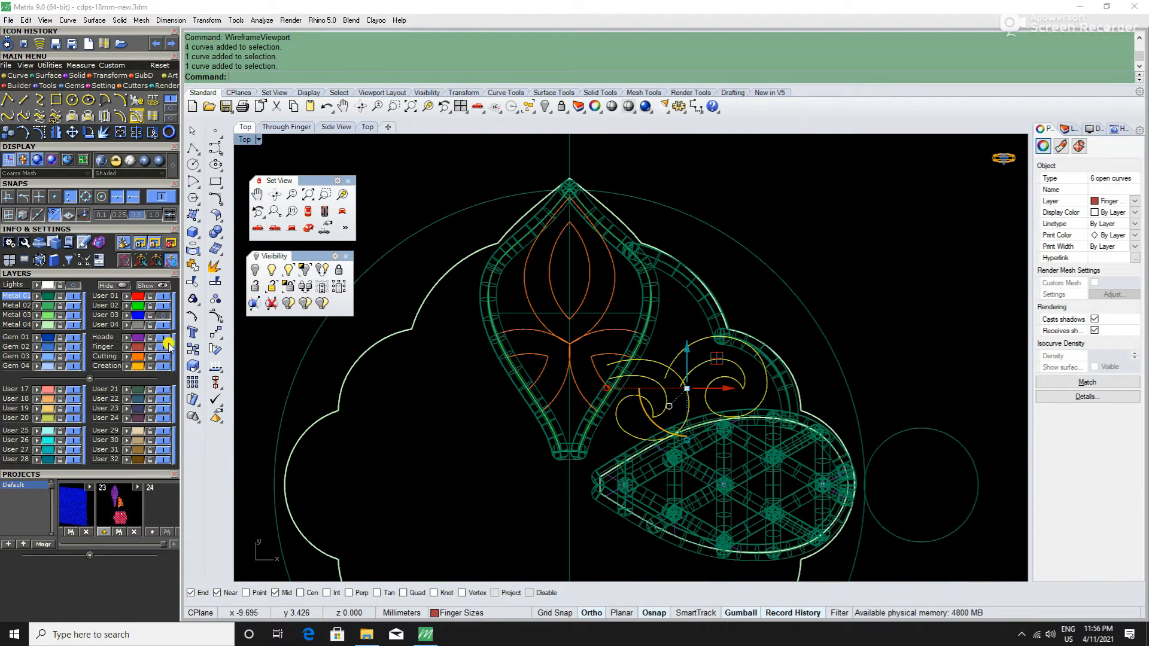
click(192, 249)
scroll(544, 254, down, 3)
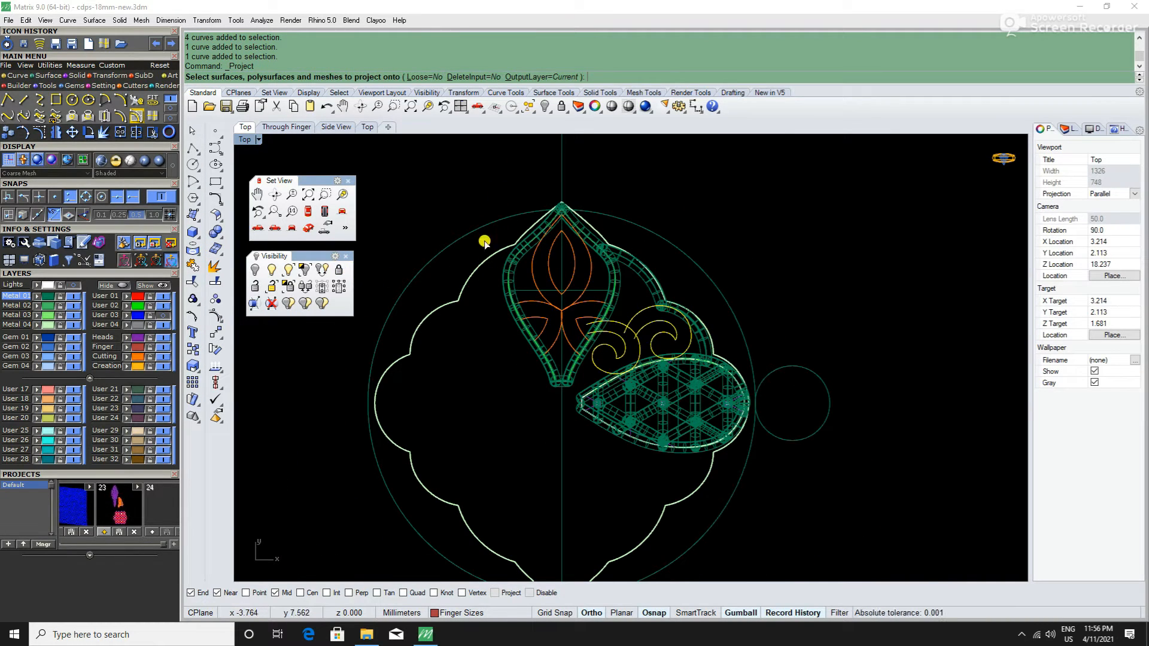
click(628, 105)
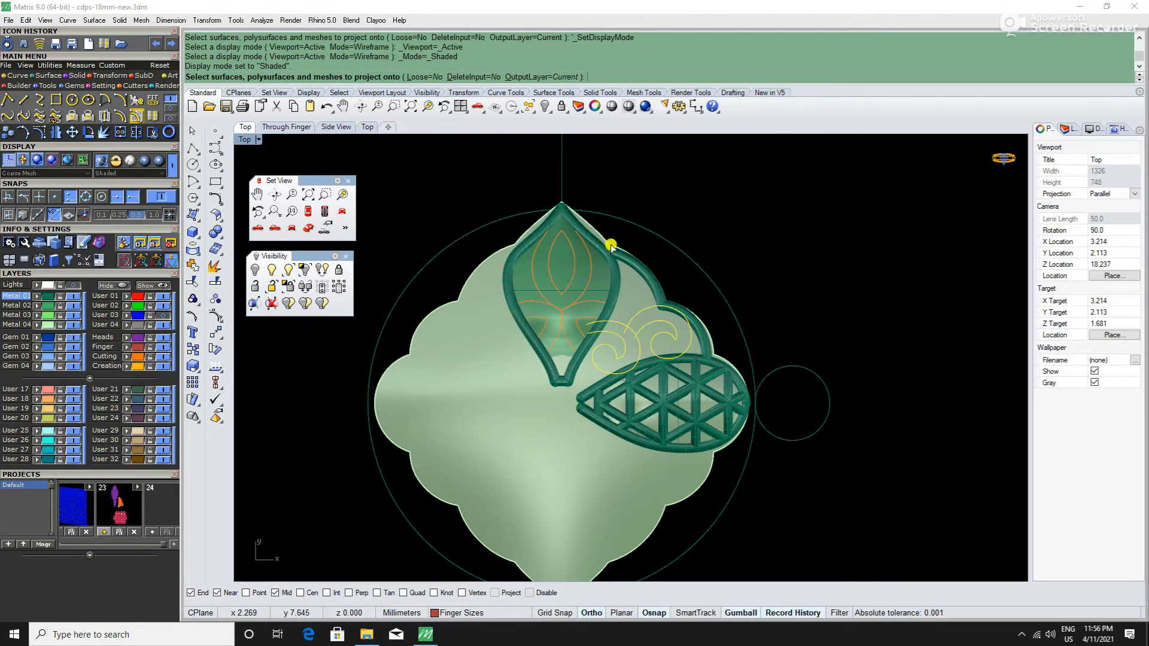
click(539, 423)
key(Return)
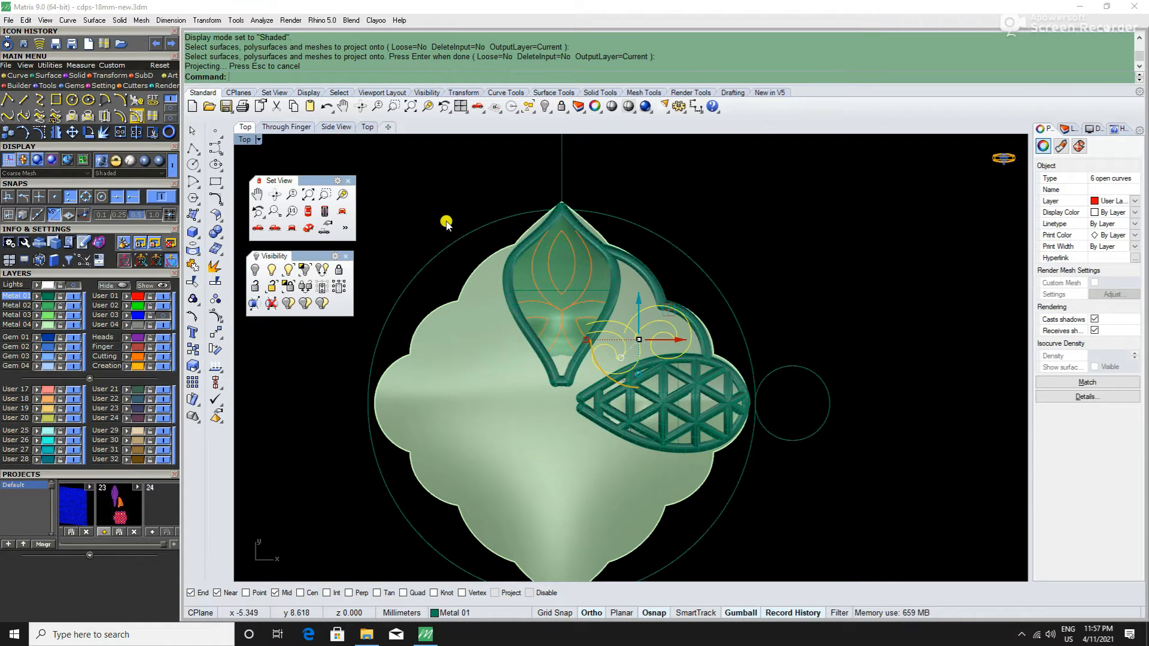
key(Escape)
Step: Hide the Metal 04 dome surface and switch to the world perspective view
scroll(607, 300, up, 3)
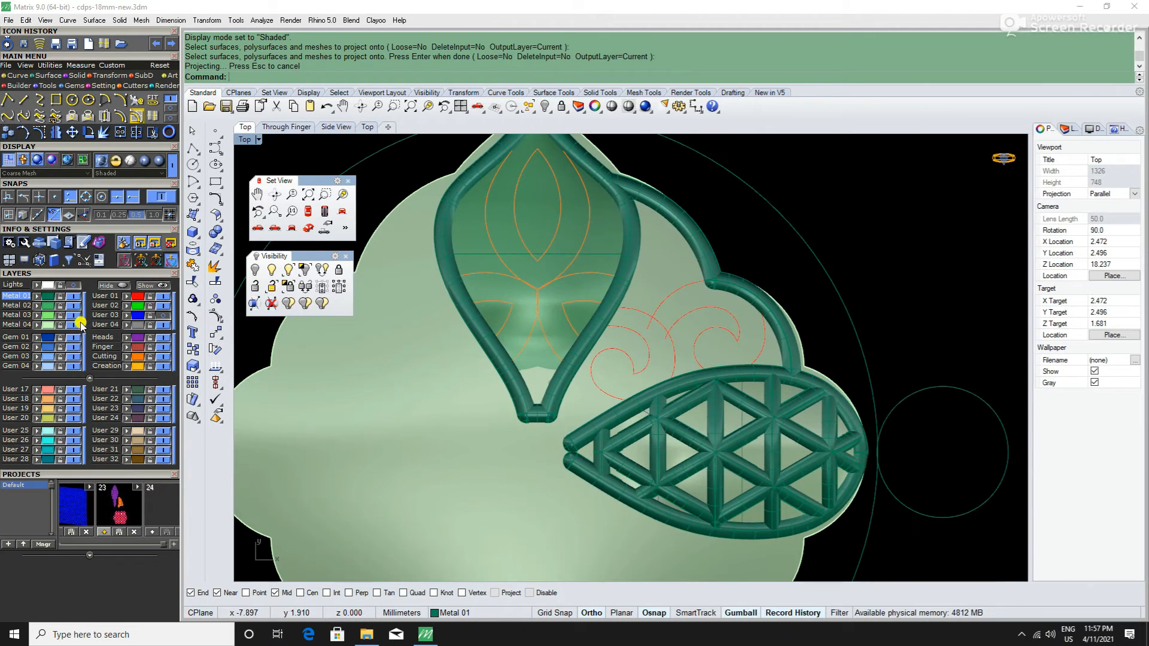
click(80, 324)
click(327, 212)
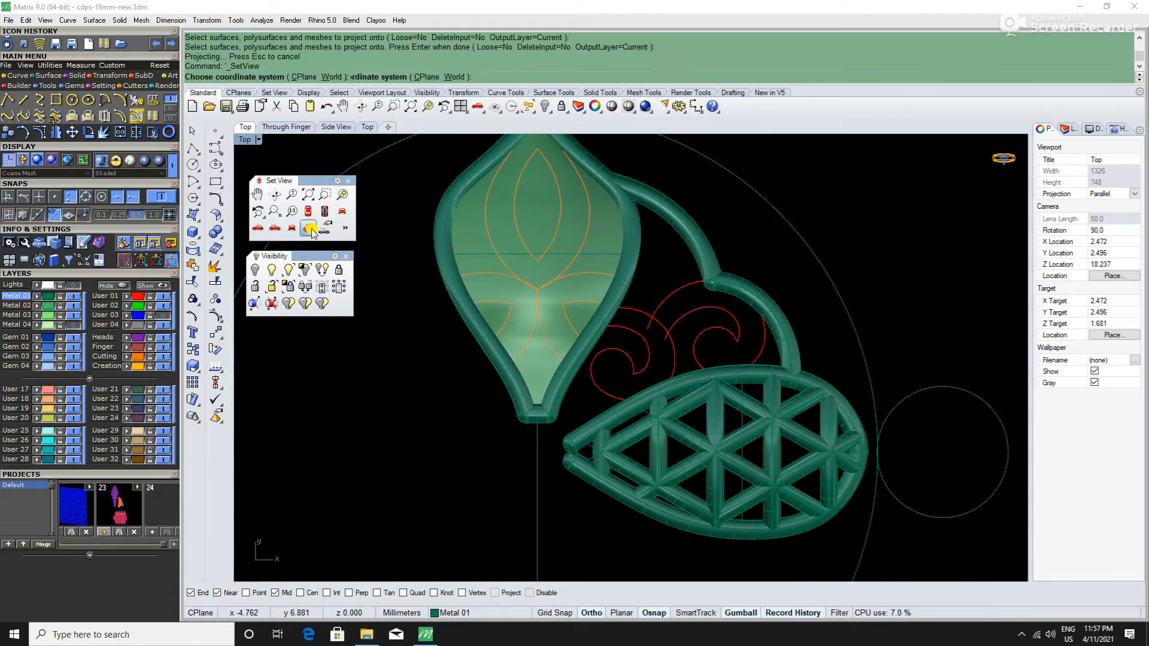
right_drag(691, 367, 641, 406)
Step: Hide the six original flat scroll curves on the Finger layer beneath the projected ones
scroll(635, 419, up, 8)
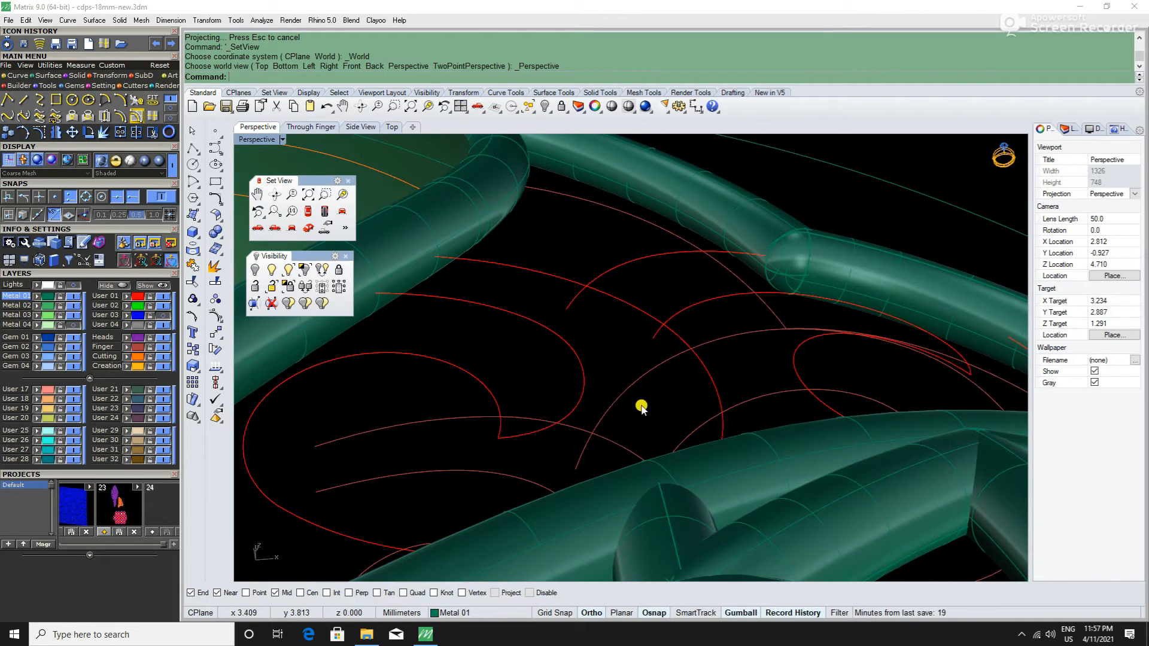
drag(617, 438, 592, 444)
scroll(615, 406, down, 5)
right_drag(618, 400, 607, 437)
scroll(608, 438, up, 5)
shift+click(614, 438)
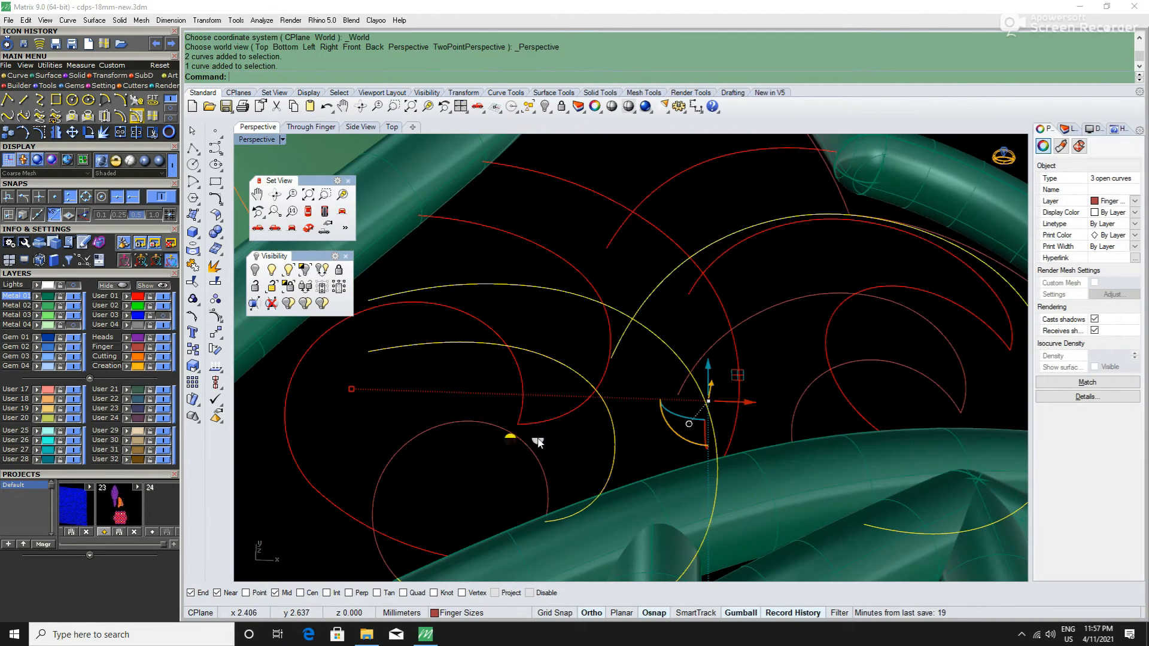
shift+click(554, 447)
scroll(500, 457, down, 5)
scroll(668, 389, up, 5)
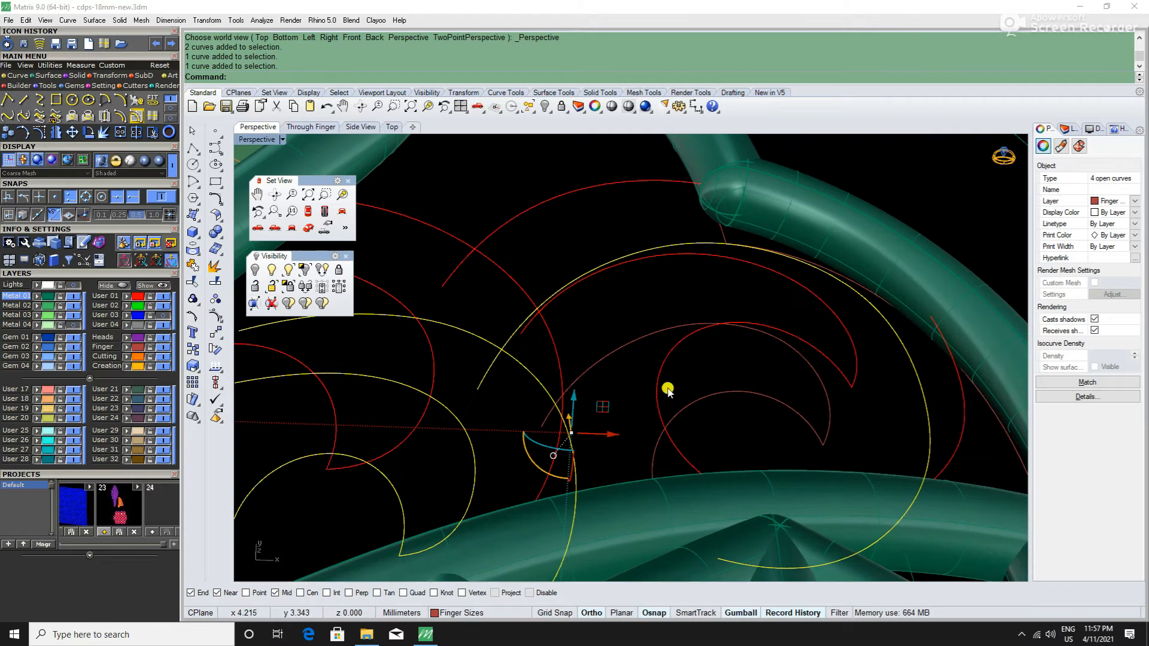
shift+click(640, 335)
shift+click(751, 395)
scroll(677, 381, down, 7)
right_drag(677, 381, 709, 367)
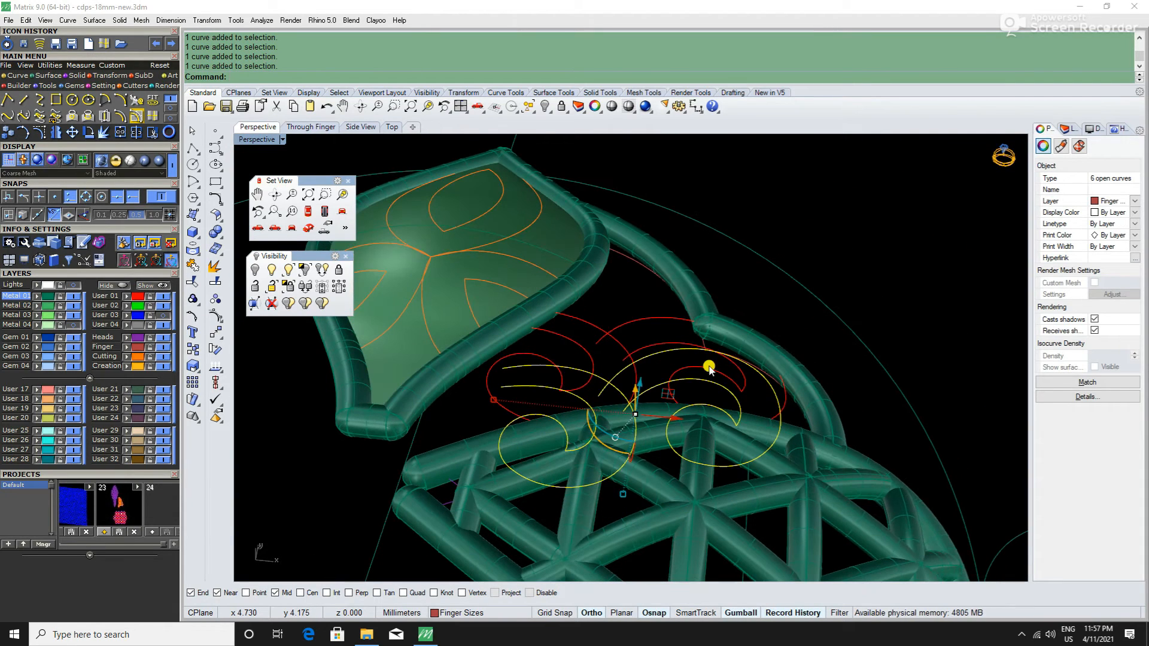
key(Escape)
scroll(762, 349, up, 4)
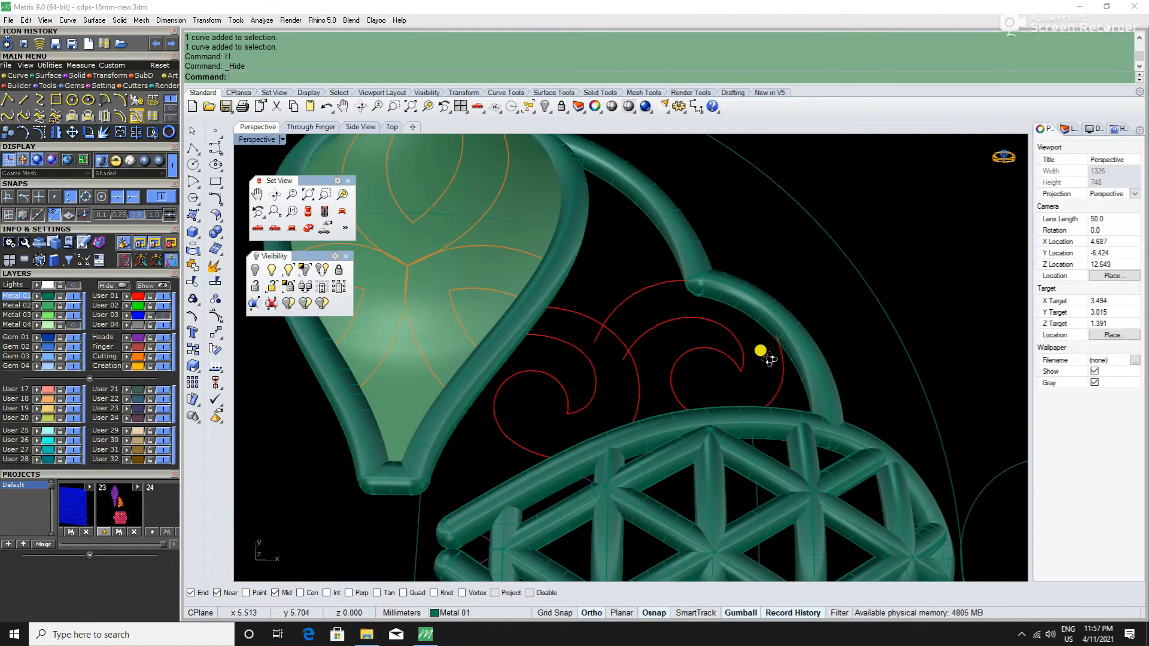
Step: Draw a line between the two open curve ends of the scroll beside the scalloped connecting pipe
click(716, 340)
scroll(718, 333, down, 4)
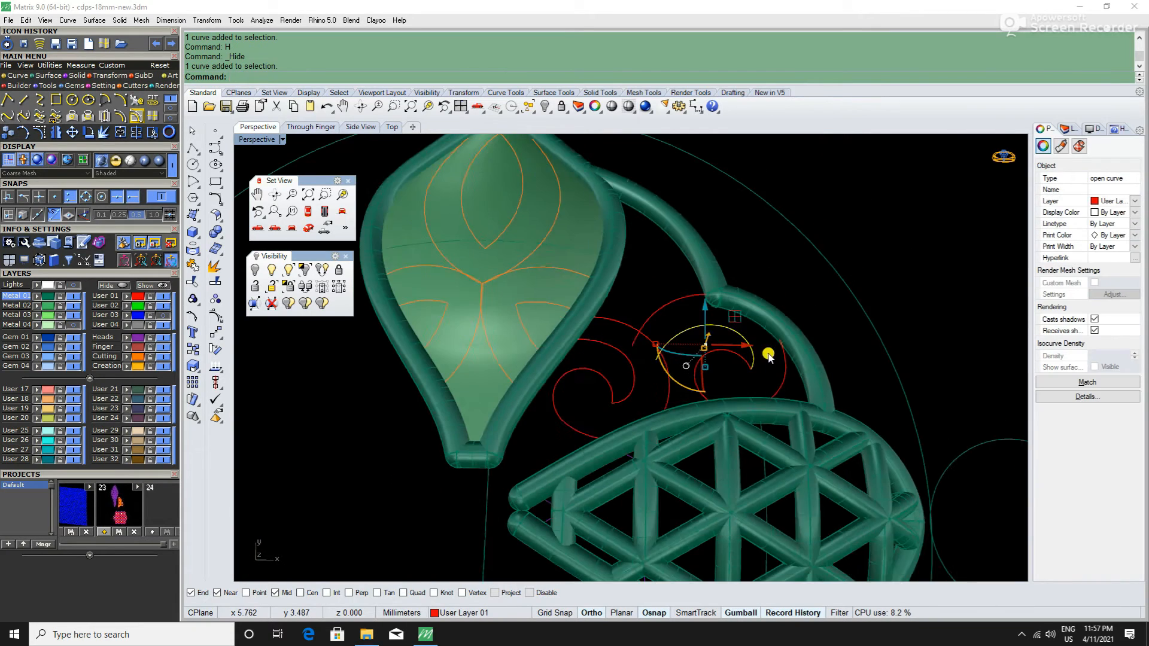
right_drag(718, 333, 896, 398)
scroll(678, 352, up, 5)
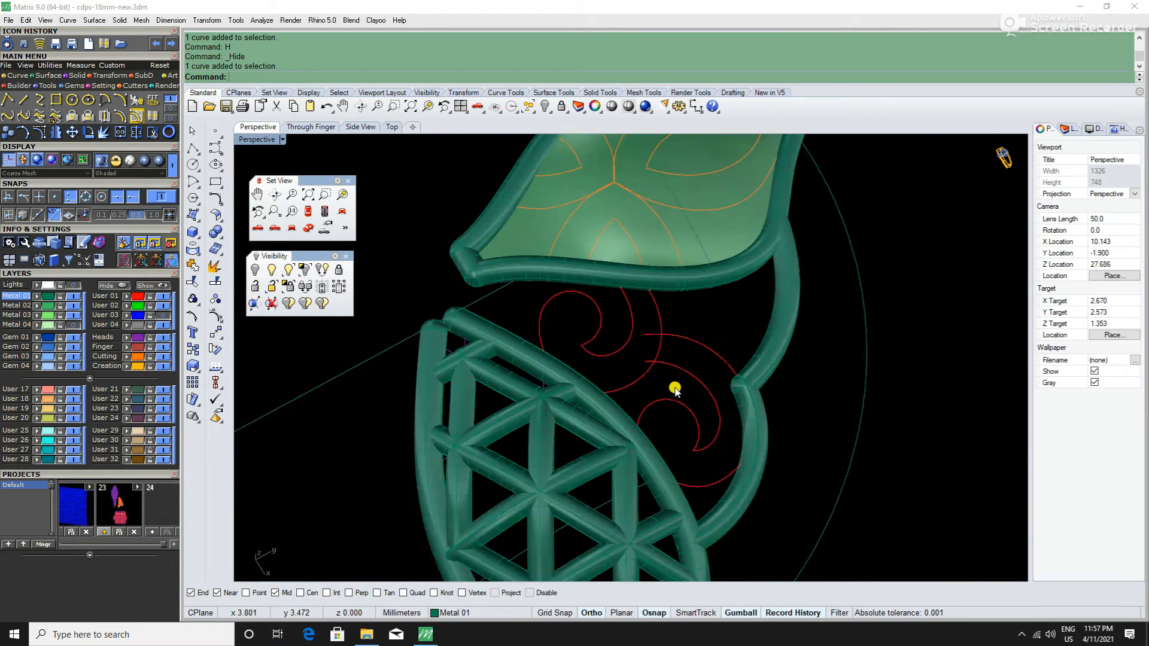
text(LI)
key(Return)
click(611, 289)
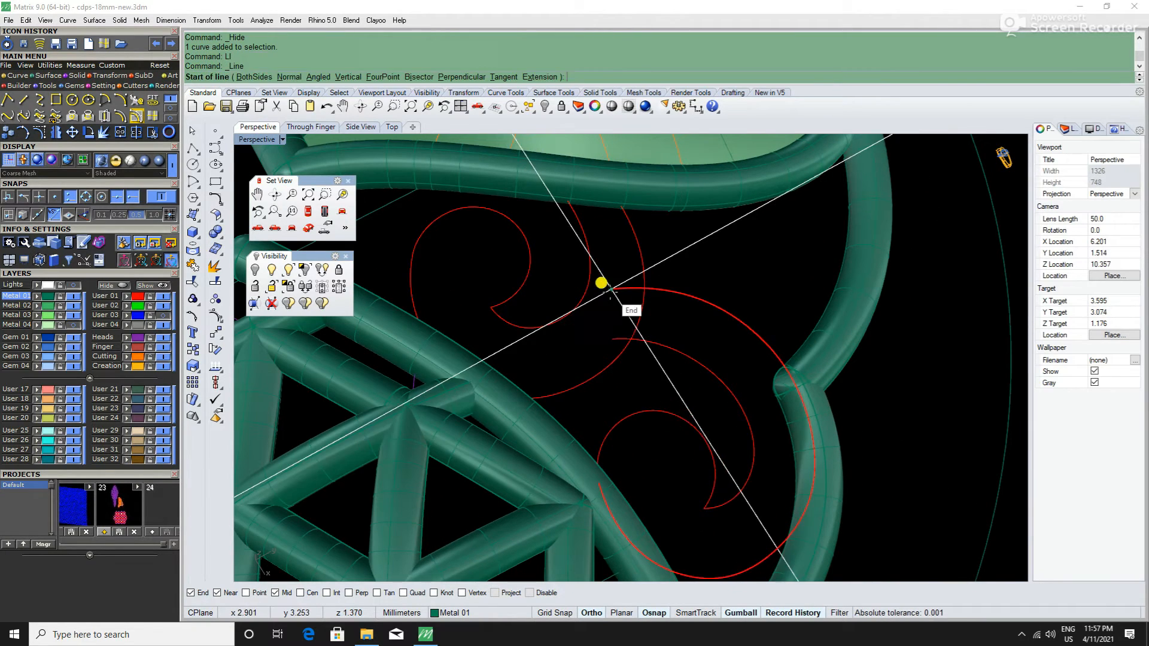
click(611, 341)
scroll(620, 363, down, 9)
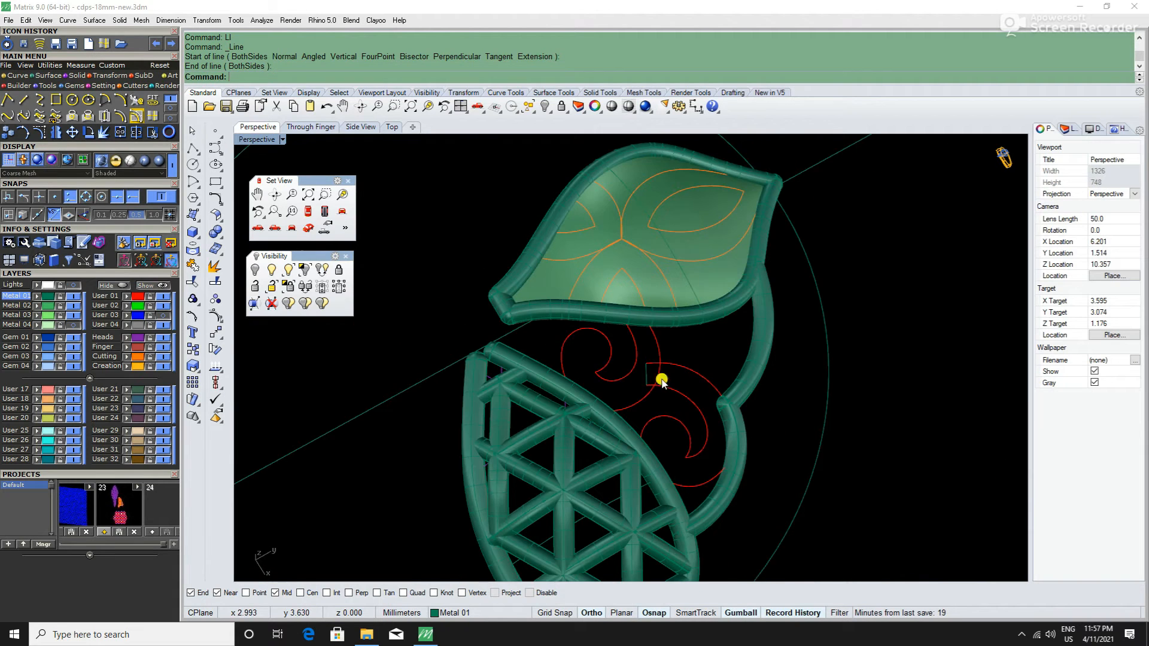
Step: Switch to wireframe display and close the open end of the scroll beside the leaf with a line between its curve ends
scroll(661, 381, up, 6)
text(W)
key(Return)
scroll(651, 308, up, 3)
text(W)
key(Return)
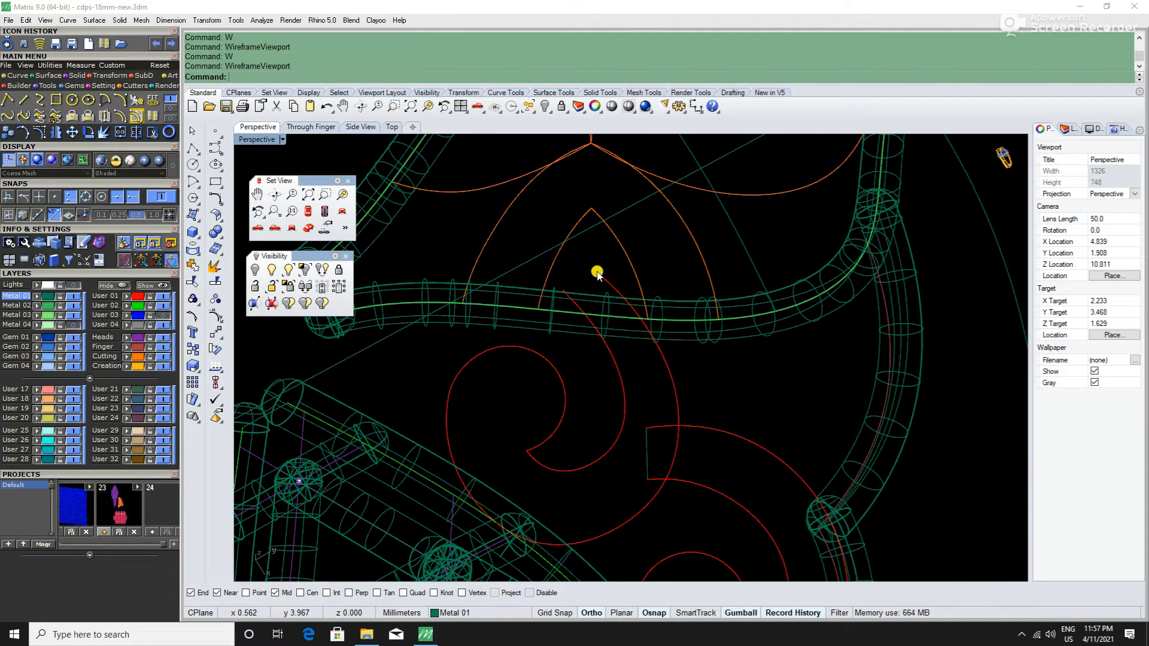
text(LI)
key(Return)
click(599, 268)
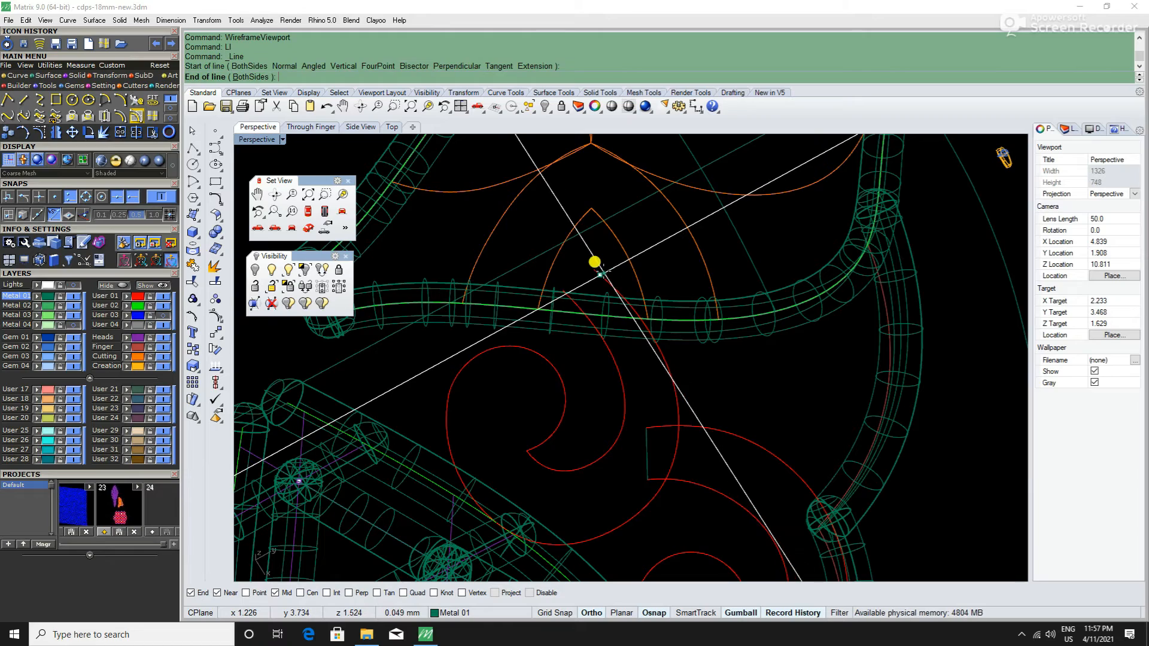
scroll(600, 271, up, 8)
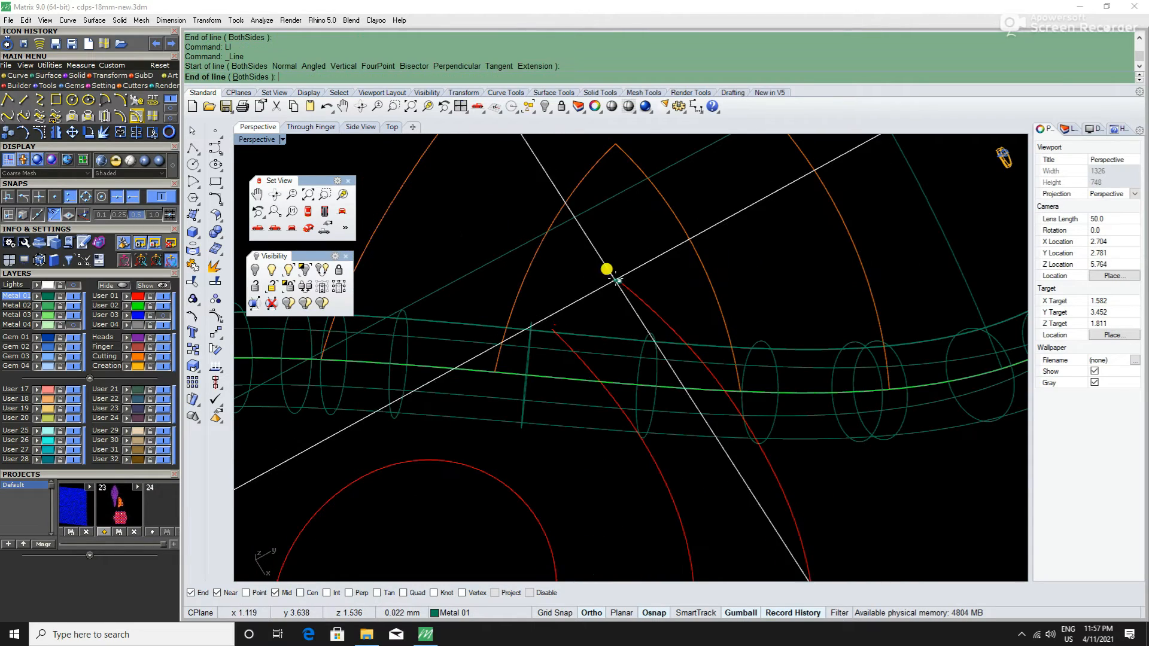
key(Escape)
scroll(628, 272, down, 8)
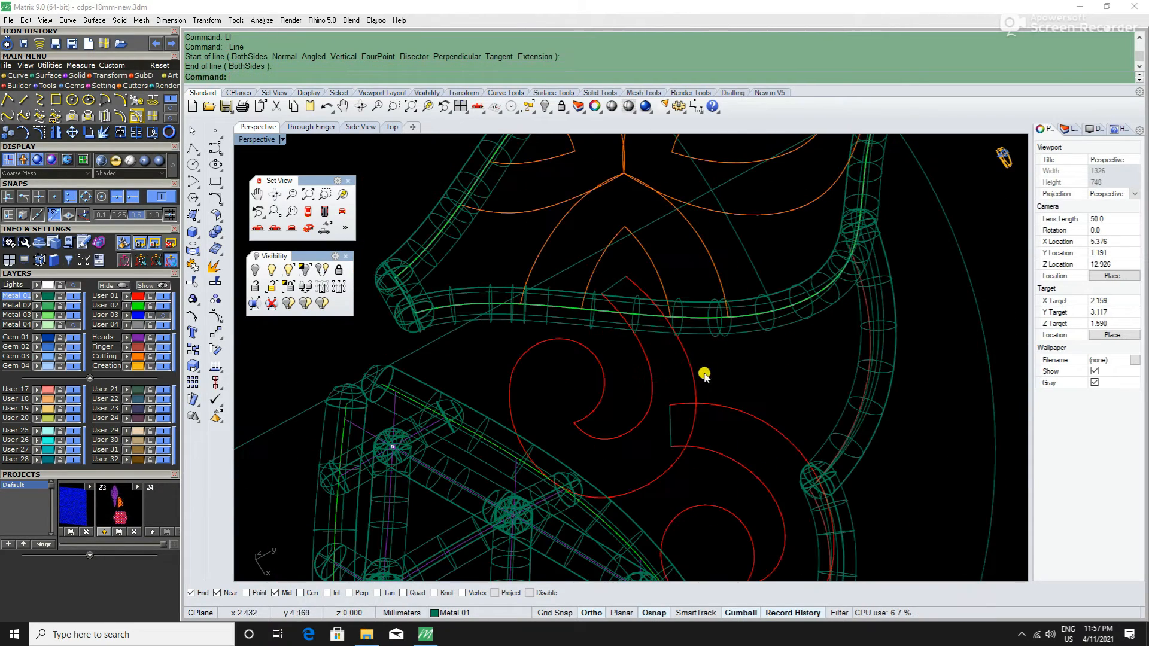
Step: Join the three curves and the end line of the scroll beside the leaf into one closed outline
scroll(626, 371, up, 8)
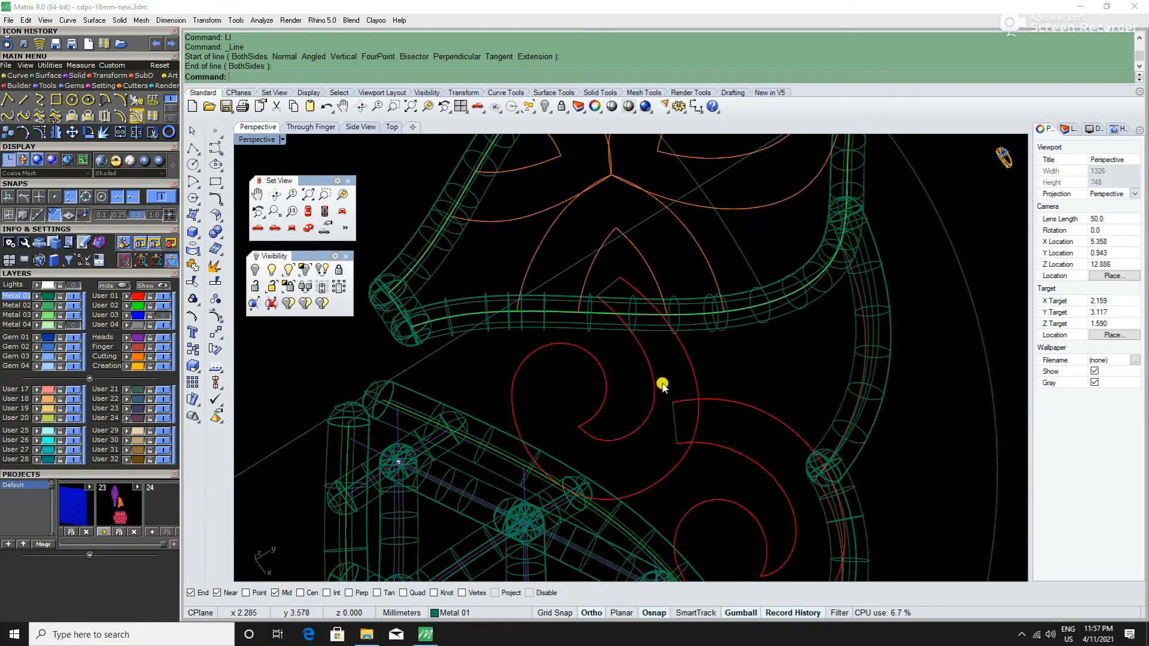
drag(611, 400, 546, 464)
shift+drag(441, 415, 409, 397)
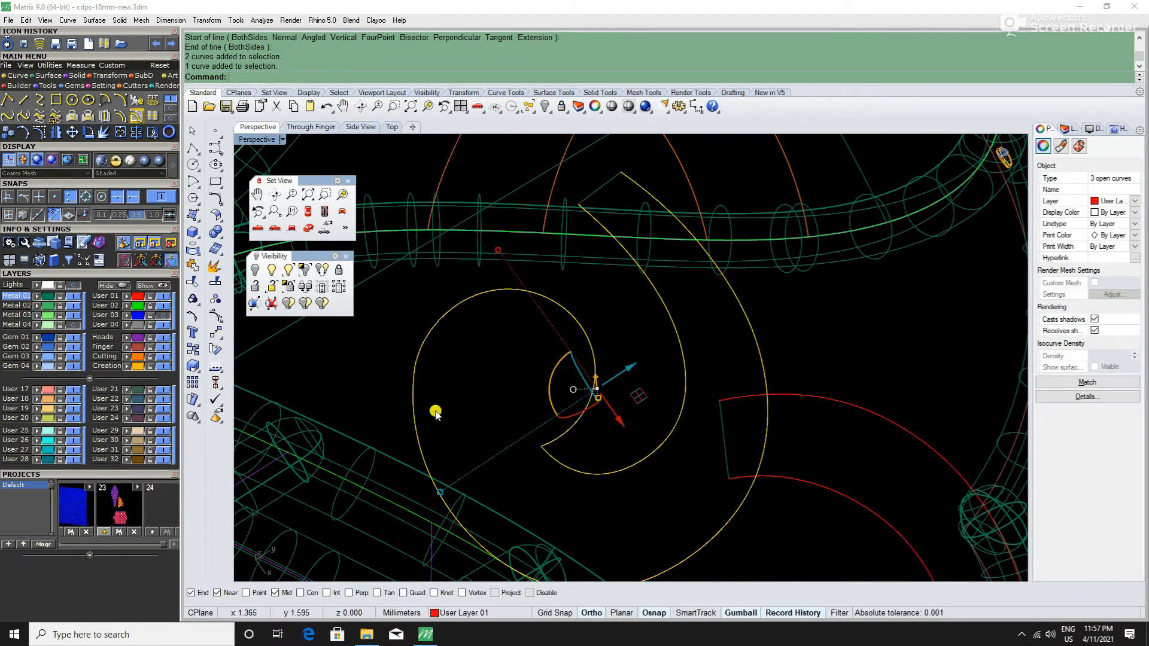
scroll(471, 416, down, 2)
shift+click(574, 231)
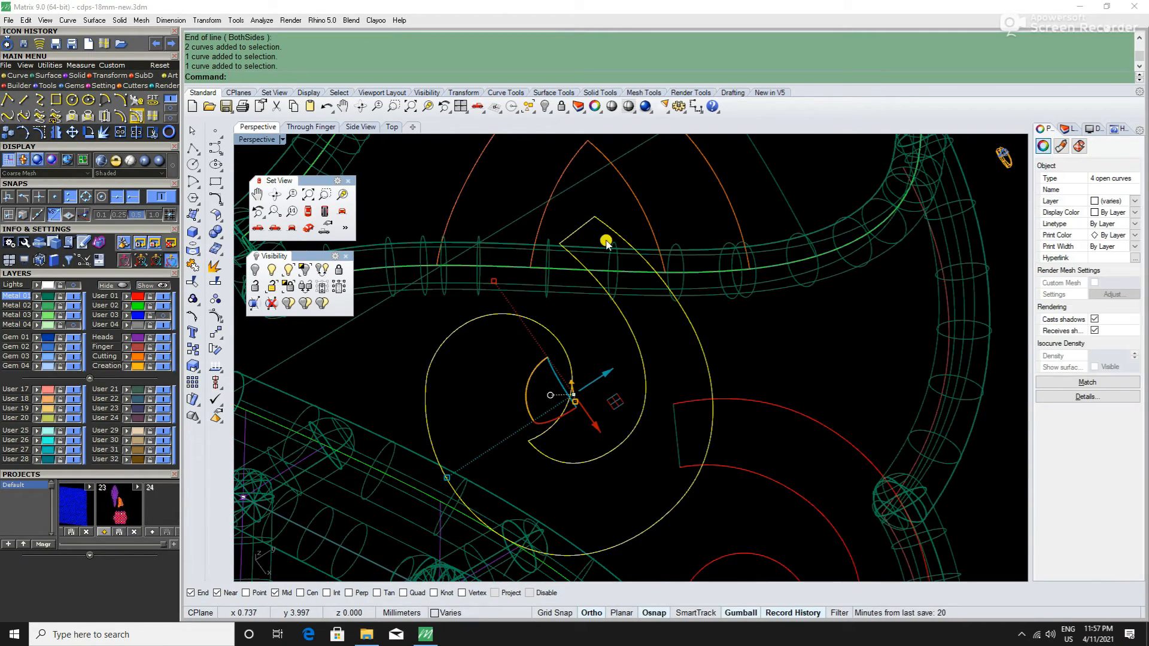
key(Return)
Step: Join the three curves and the end line of the scroll beside the scalloped pipe into one closed outline
scroll(676, 358, down, 6)
drag(761, 375, 718, 447)
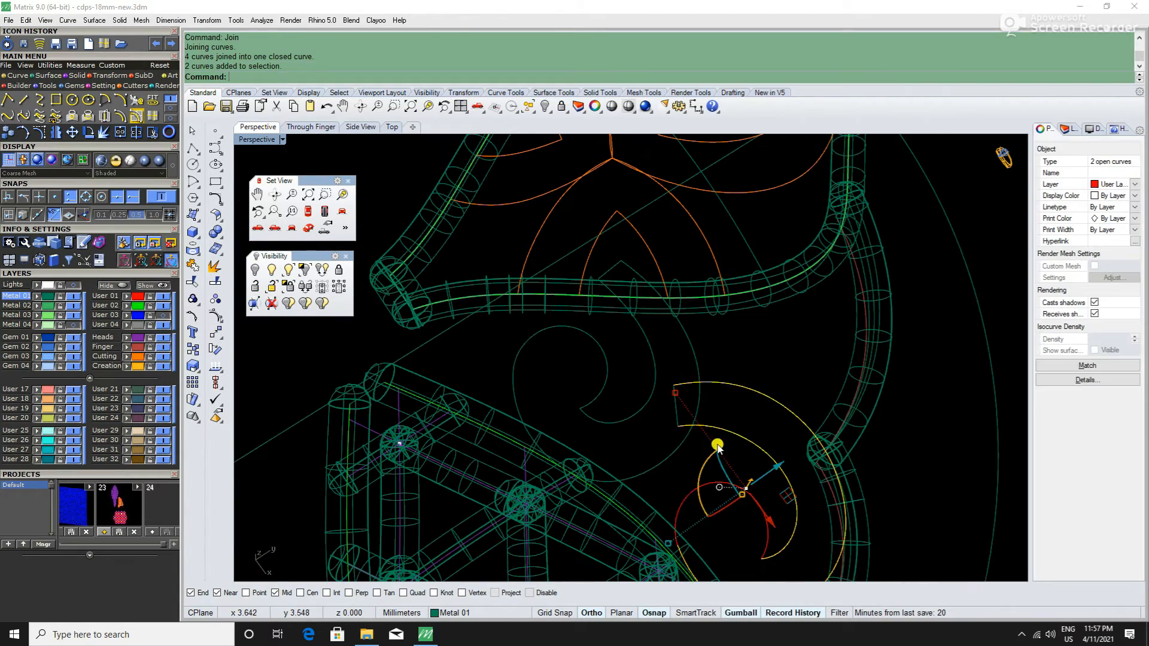
scroll(679, 408, up, 6)
shift+click(683, 407)
scroll(687, 353, down, 4)
scroll(697, 385, up, 3)
shift+click(714, 347)
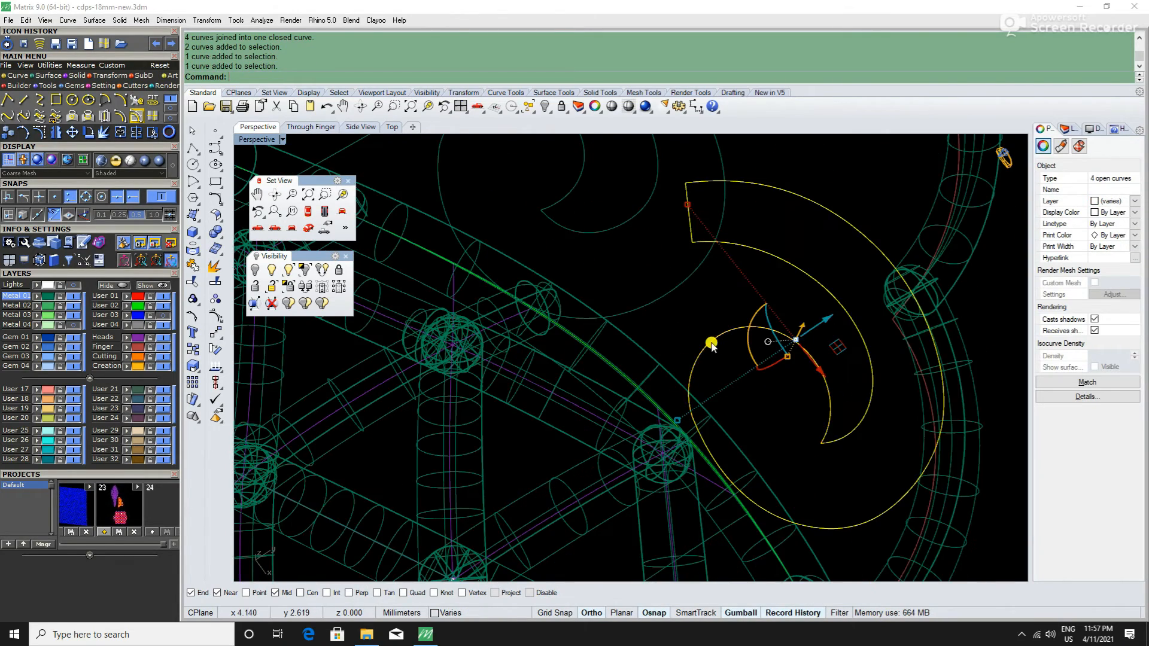
scroll(712, 383, down, 3)
key(Return)
click(827, 395)
Step: Put both closed scroll outlines on the Finger layer
scroll(685, 334, up, 6)
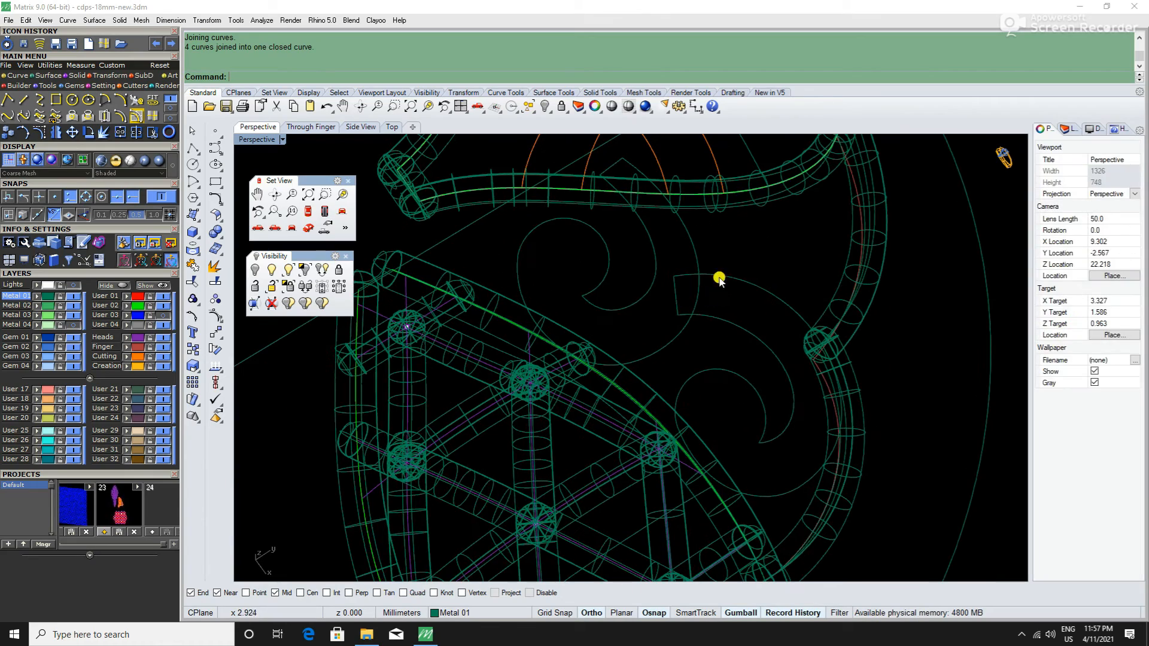
drag(652, 319, 651, 320)
click(127, 346)
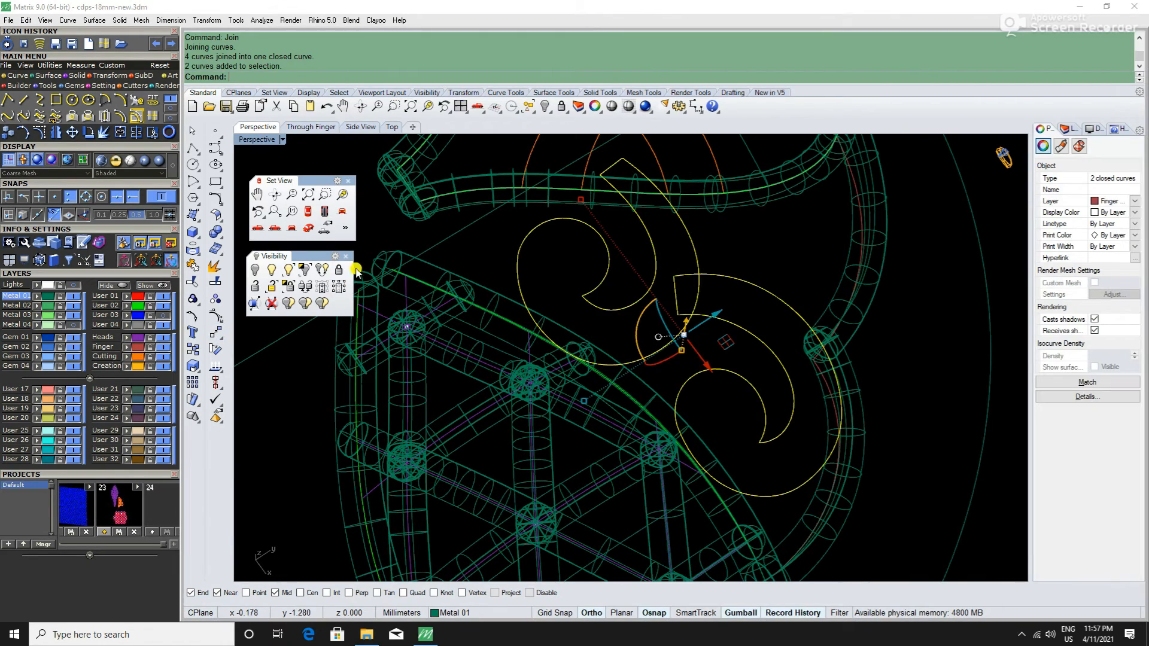
click(471, 280)
Step: Show the Metal 04 scalloped dome surface and switch the perspective view to shaded display
scroll(472, 280, down, 5)
right_drag(473, 282, 674, 214)
click(71, 325)
scroll(752, 327, down, 6)
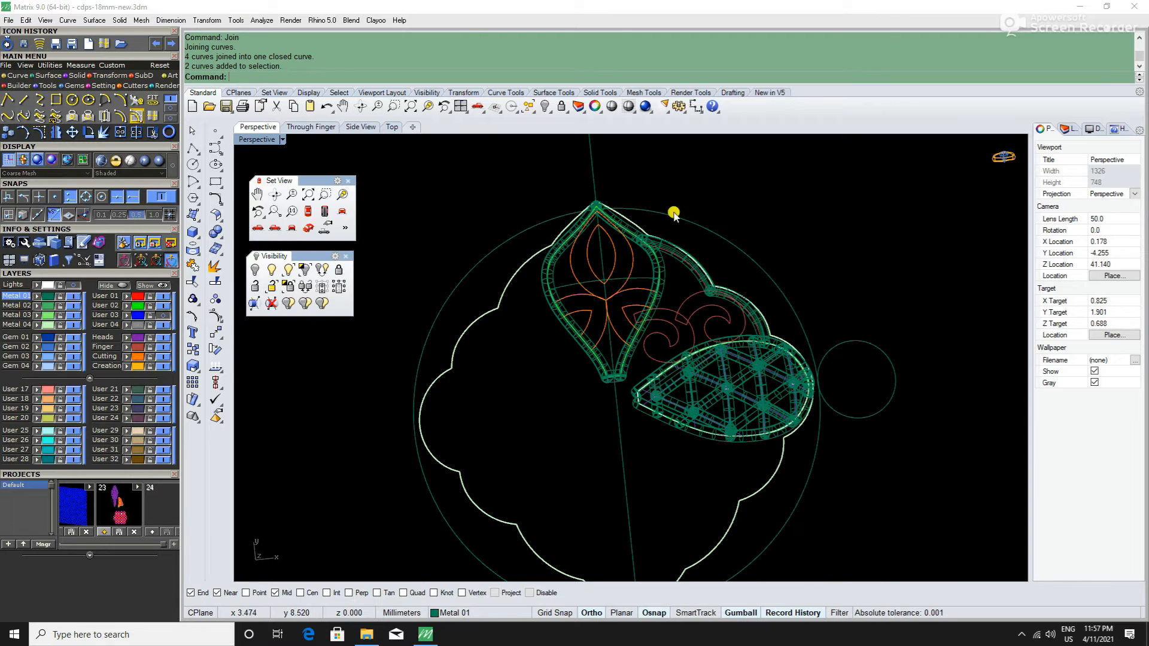
click(626, 108)
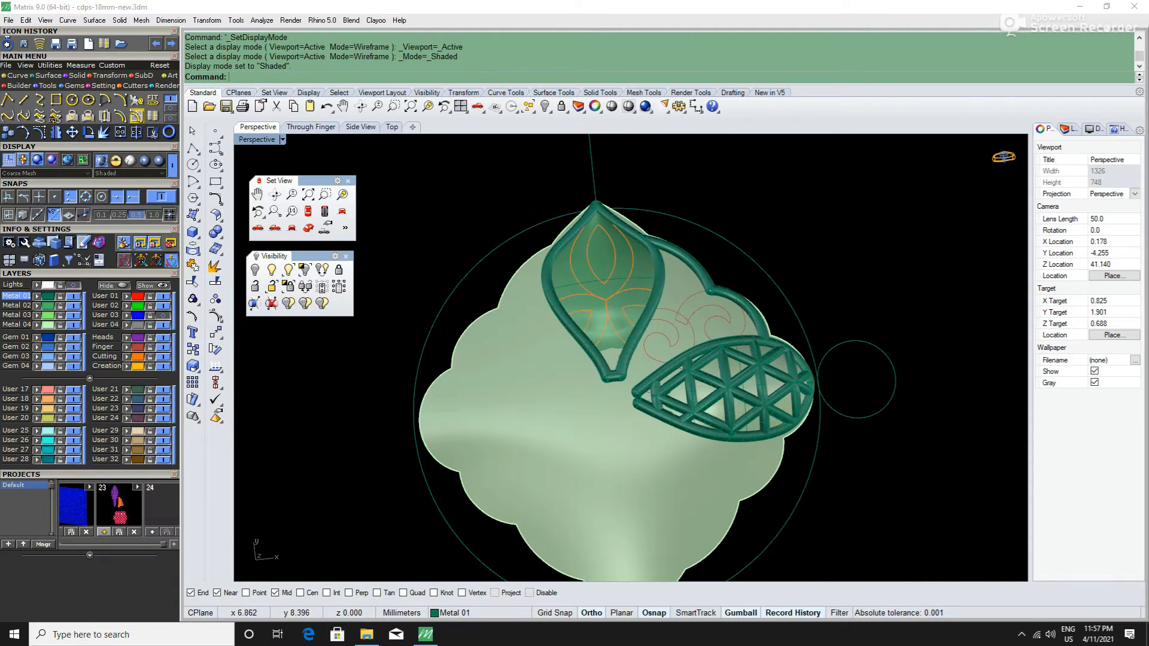
Step: Duplicate the scalloped dome surface in place onto Metal 02 and hide the Metal 04 layer
click(614, 436)
key(ctrl+c)
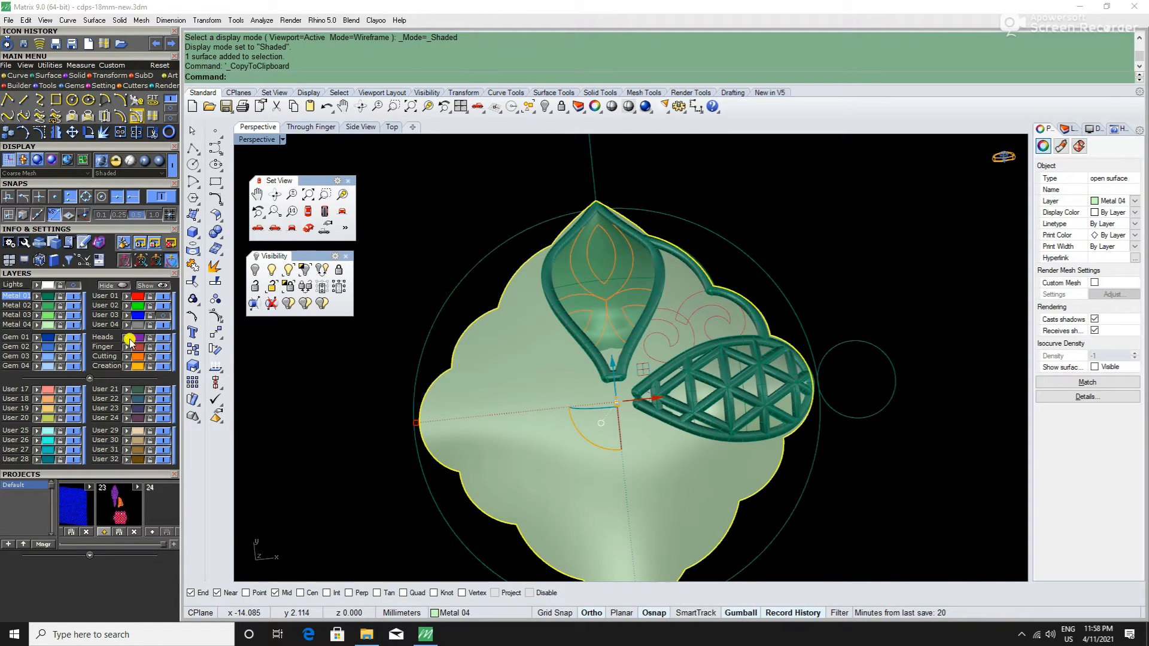
key(ctrl+v)
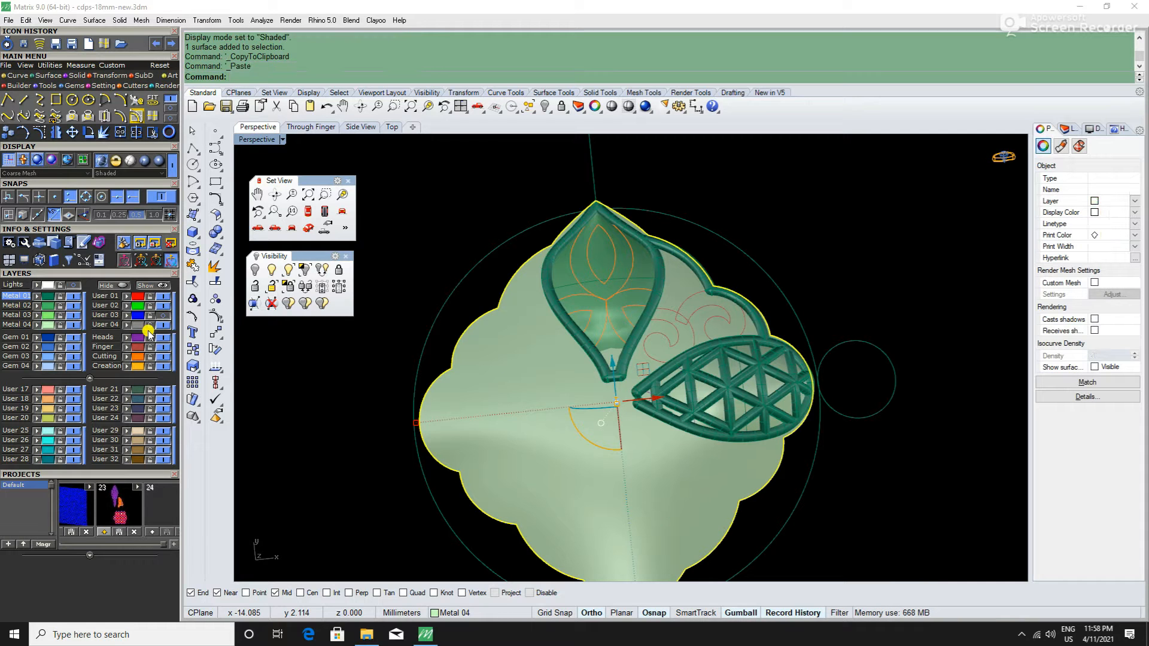
click(37, 307)
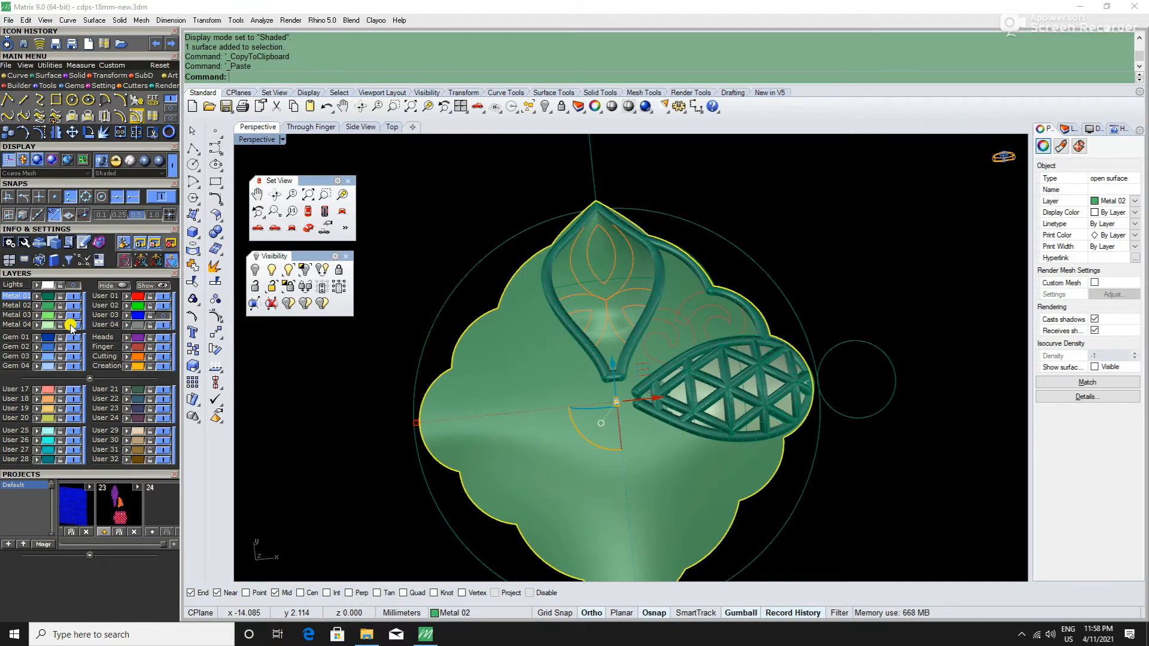
click(335, 396)
scroll(726, 311, up, 3)
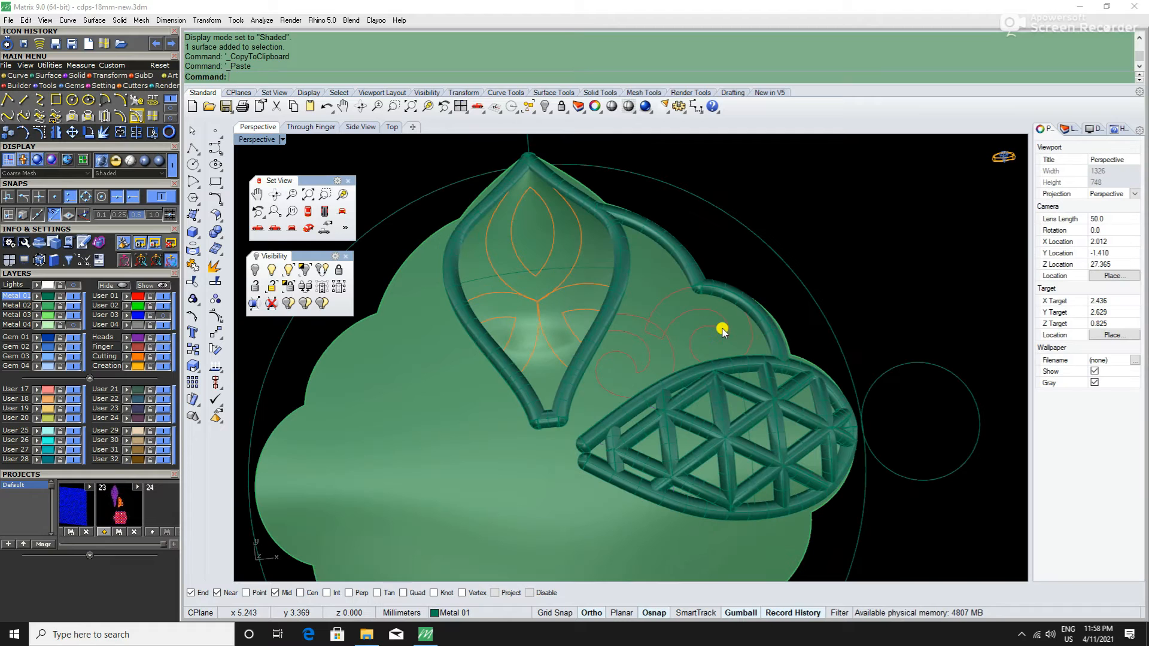
text(sp)
key(Return)
scroll(583, 423, up, 3)
click(605, 423)
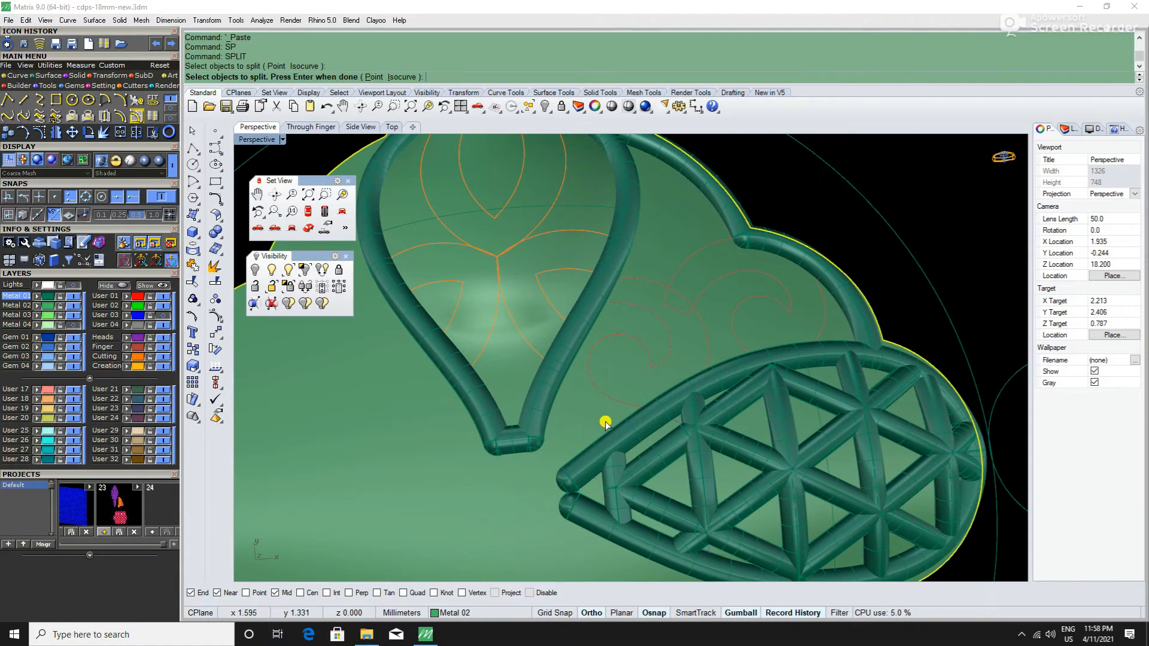
key(Return)
key(Escape)
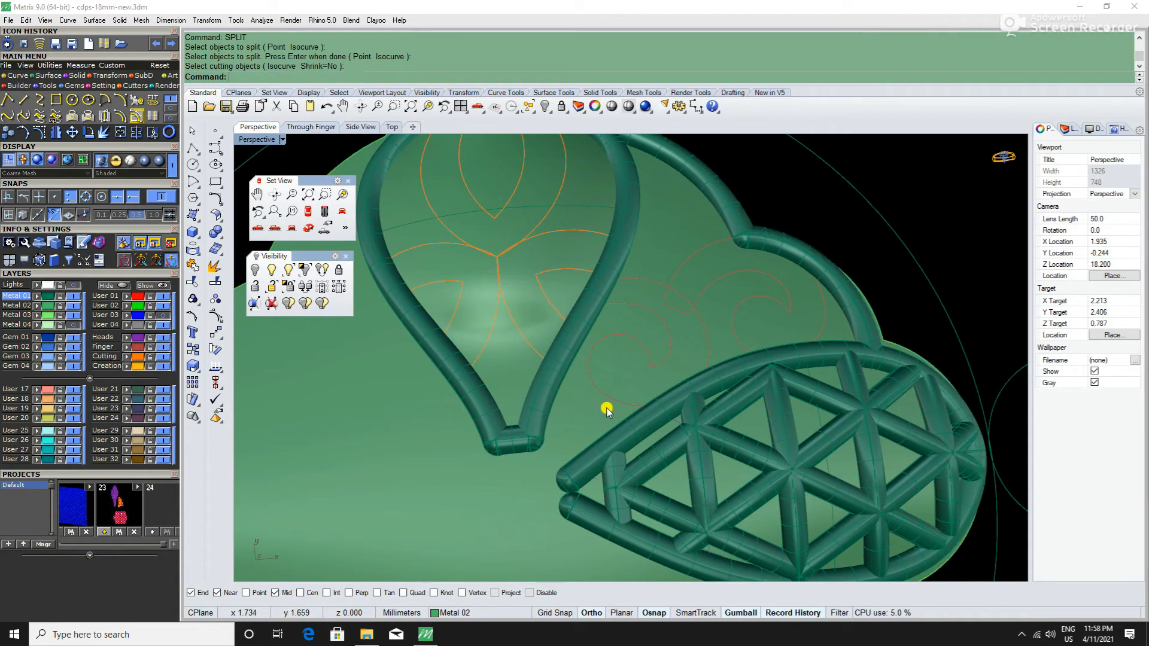
Step: Copy the Metal 02 dome surface to the clipboard
click(592, 428)
key(ctrl+c)
click(846, 224)
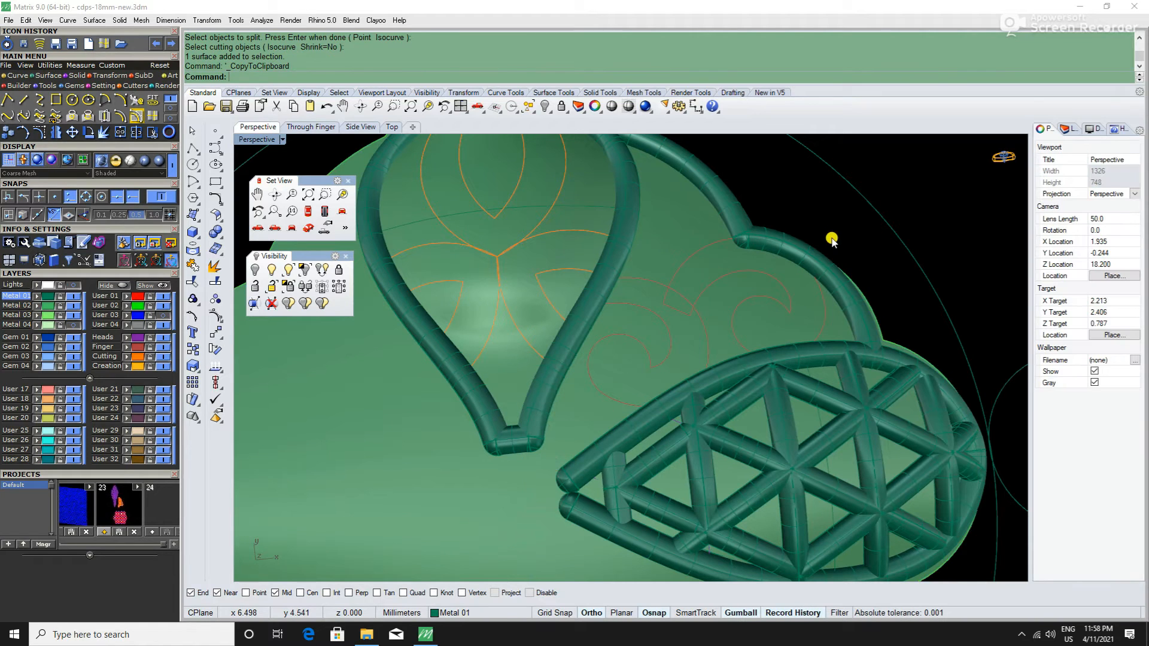
Step: Split the Metal 02 dome surface with the scroll outline beside the scalloped pipe and delete the piece outside it
key(Return)
click(666, 268)
key(Return)
click(691, 252)
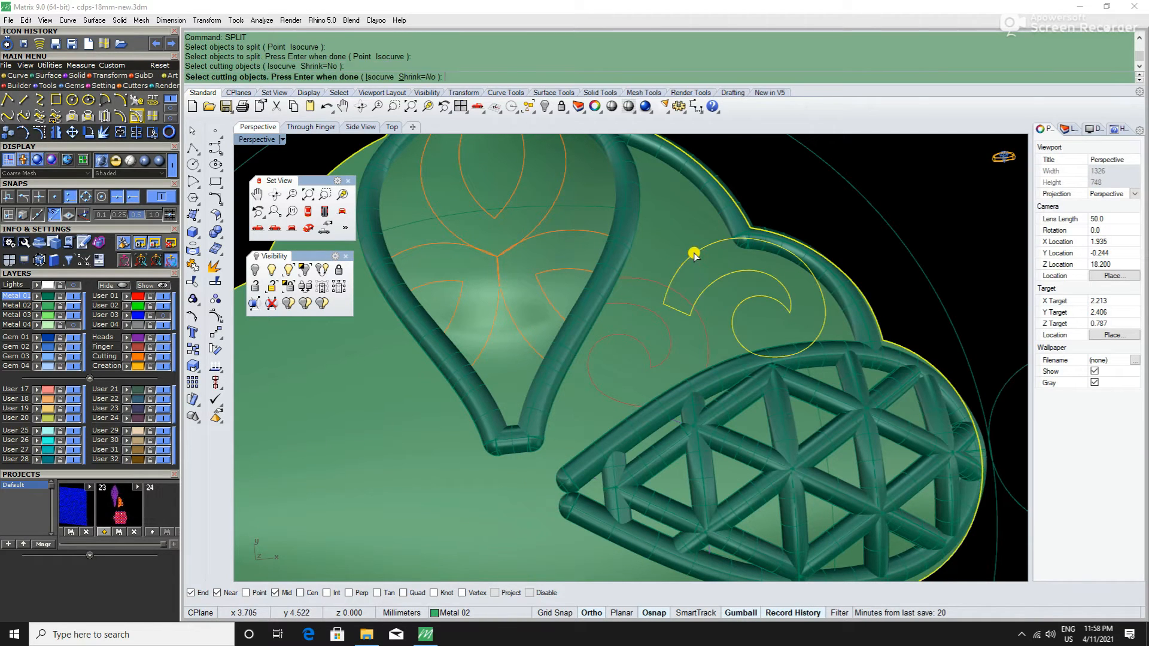
key(Return)
click(726, 292)
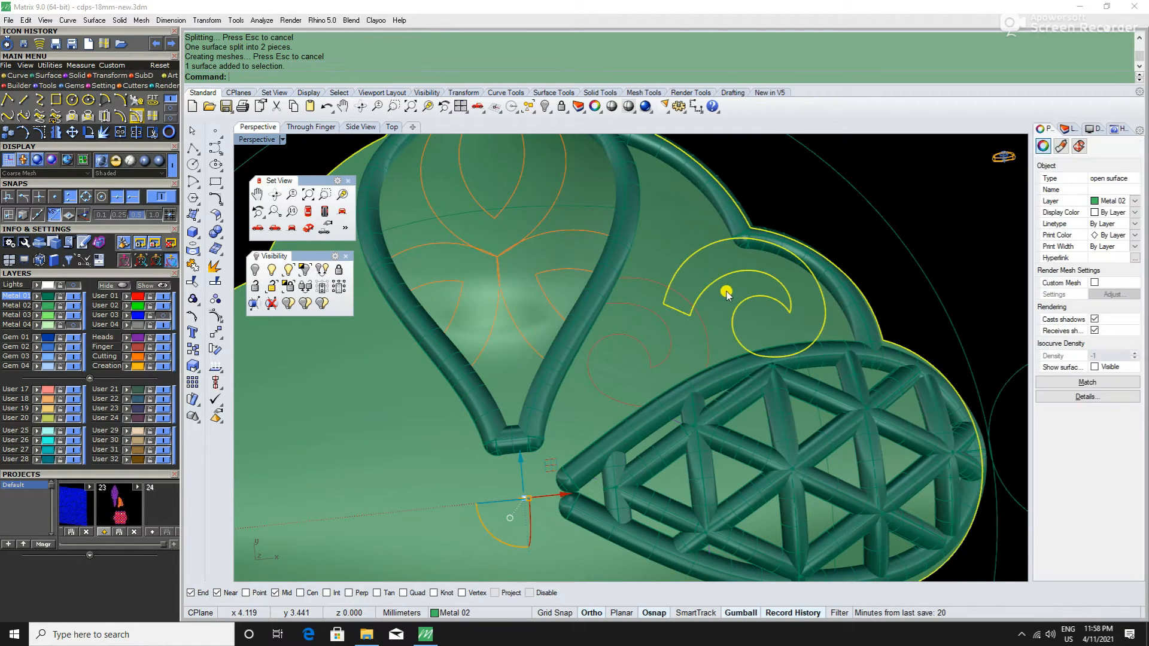
key(Delete)
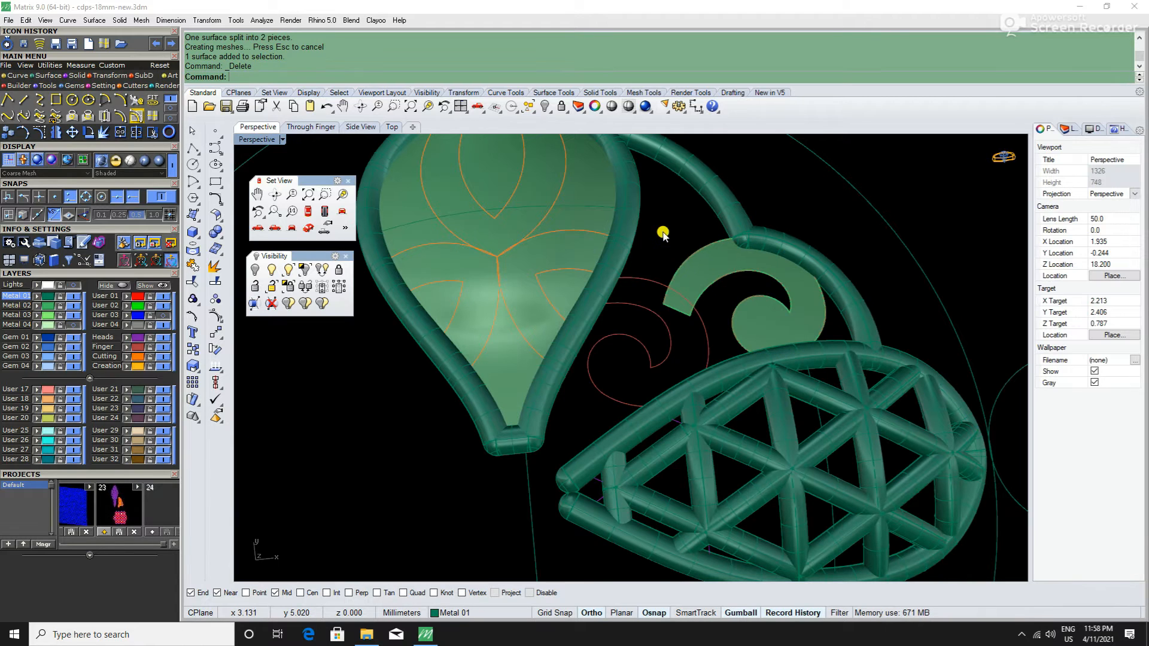
Step: Paste the copied dome surface, split it with the scroll outline beside the leaf and delete the piece outside it
key(ctrl+v)
click(810, 213)
text(S)
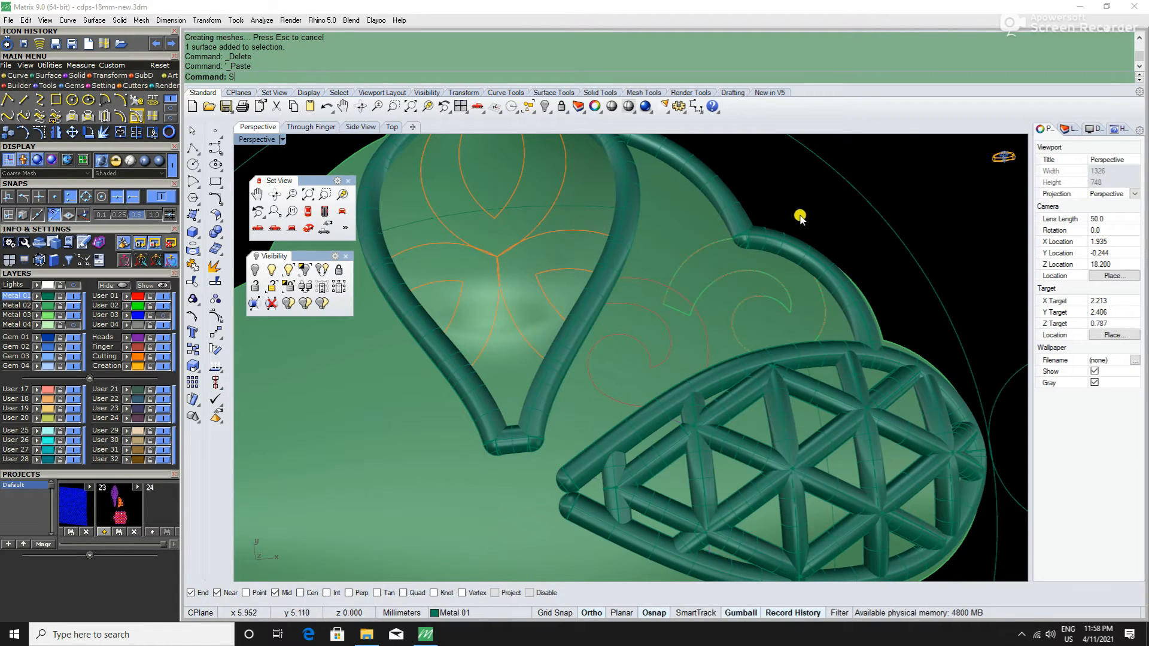
text(P)
key(Return)
click(661, 249)
key(Return)
click(653, 279)
key(Return)
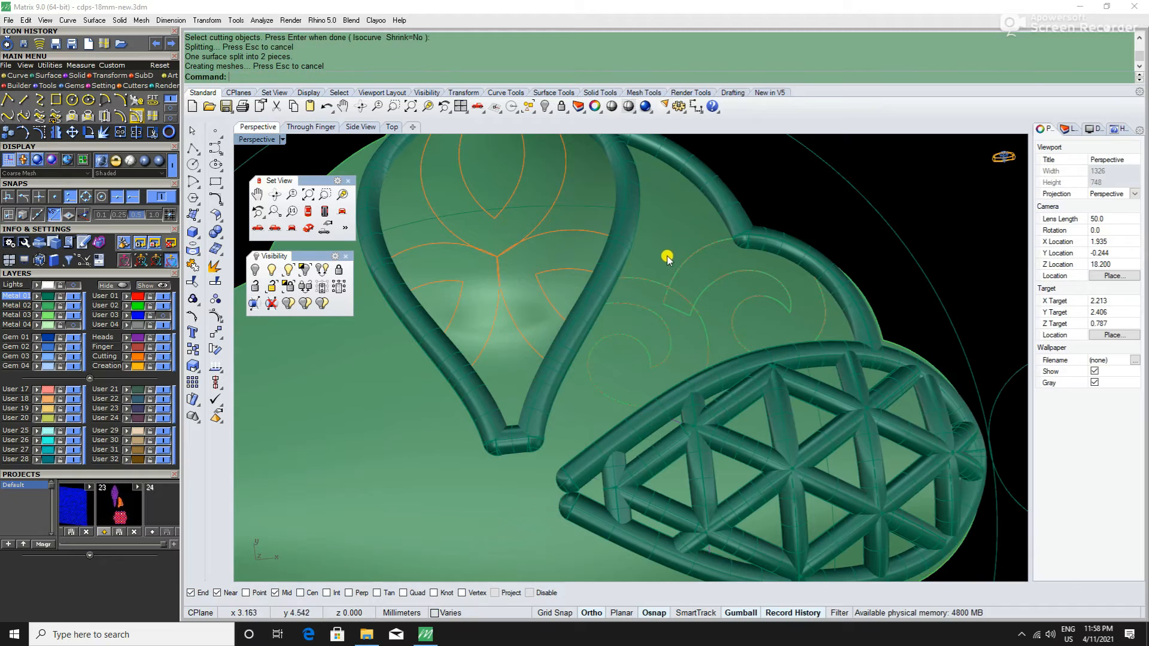
click(666, 251)
key(Delete)
Step: Offset the scroll surface beside the leaf by 0.25 mm to both sides as a solid, deleting the input surface
mouse_move(676, 244)
right_down()
mouse_move(756, 243)
mouse_move(751, 309)
mouse_move(735, 308)
mouse_move(734, 174)
mouse_move(645, 195)
mouse_move(697, 297)
mouse_move(685, 300)
mouse_move(756, 367)
mouse_move(672, 223)
mouse_move(464, 197)
mouse_move(454, 156)
mouse_move(695, 239)
right_up()
scroll(670, 257, up, 3)
scroll(754, 285, up, 3)
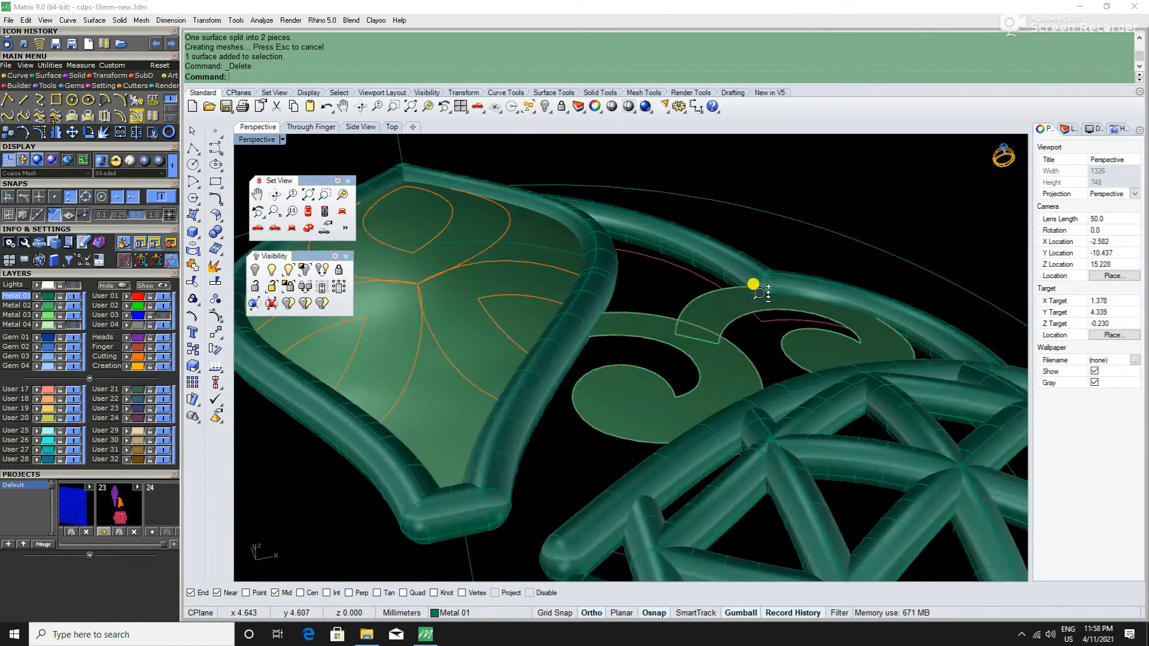
scroll(754, 284, up, 4)
click(713, 400)
scroll(712, 399, down, 5)
right_drag(712, 400, 679, 344)
text(OS)
key(Return)
scroll(667, 333, down, 4)
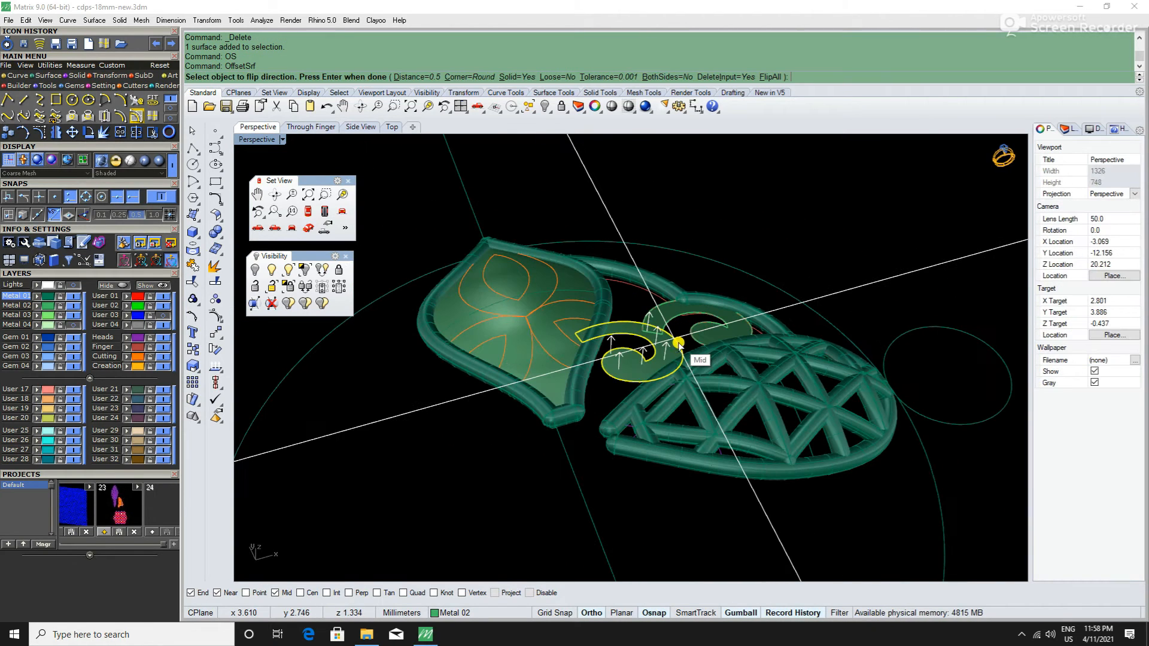
text(B)
key(Return)
text(.25)
key(Return)
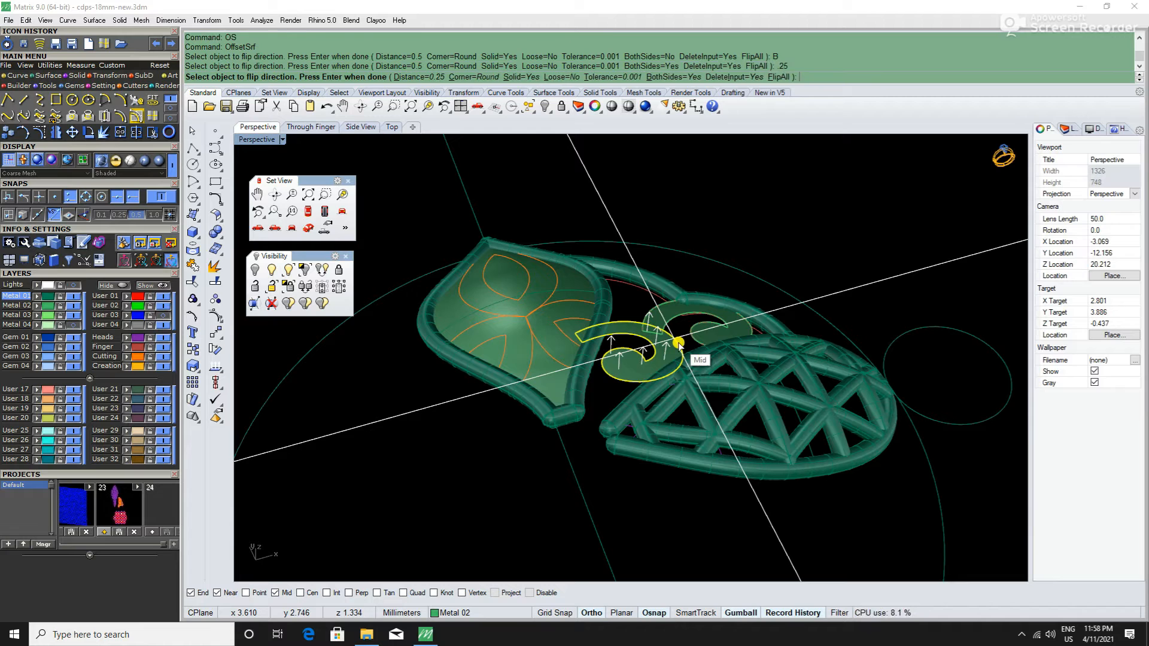
key(Return)
Step: Offset the scroll surface beside the scalloped pipe by 0.25 mm to both sides as a solid
scroll(720, 351, up, 4)
text(OS)
key(Return)
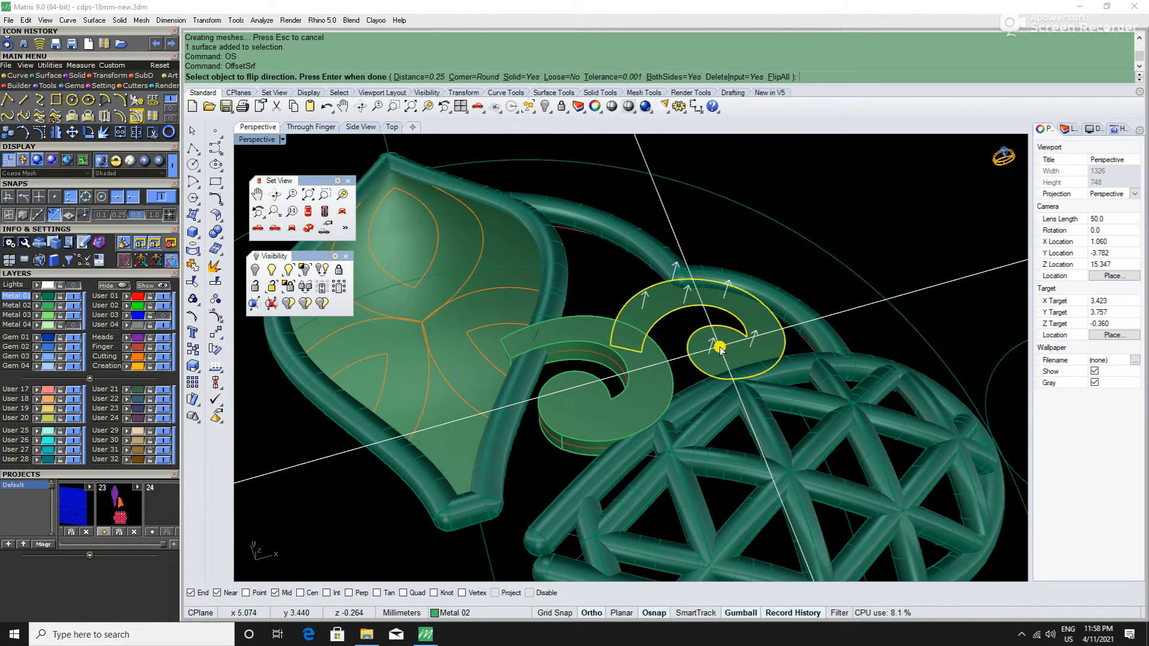
key(Return)
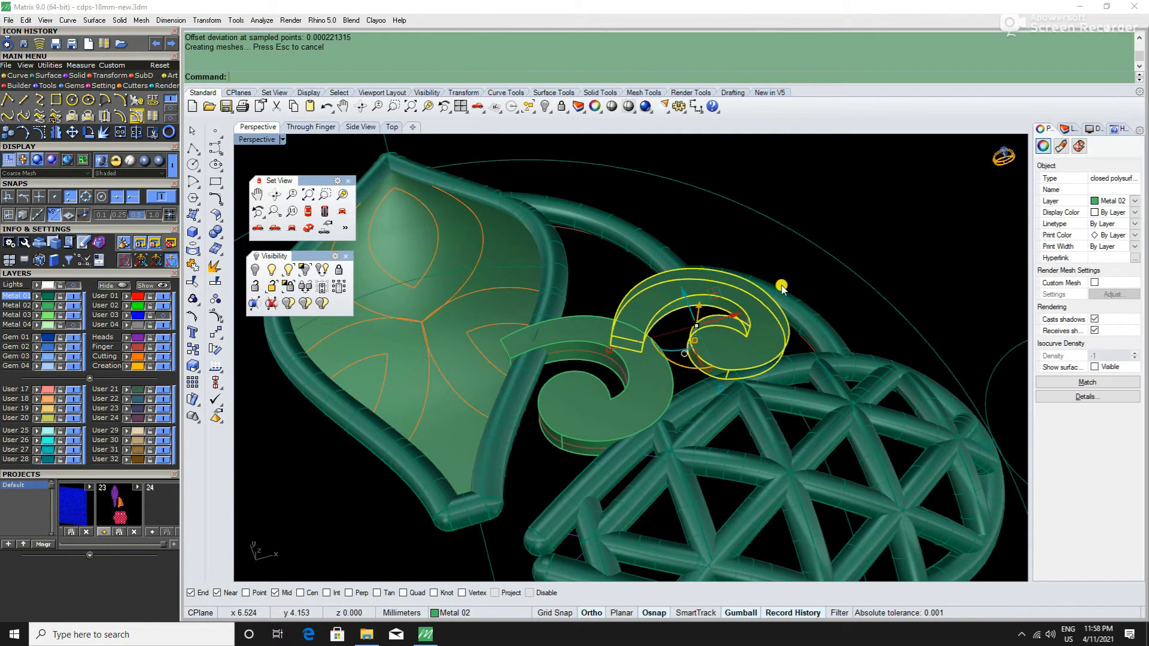
right_drag(782, 285, 734, 326)
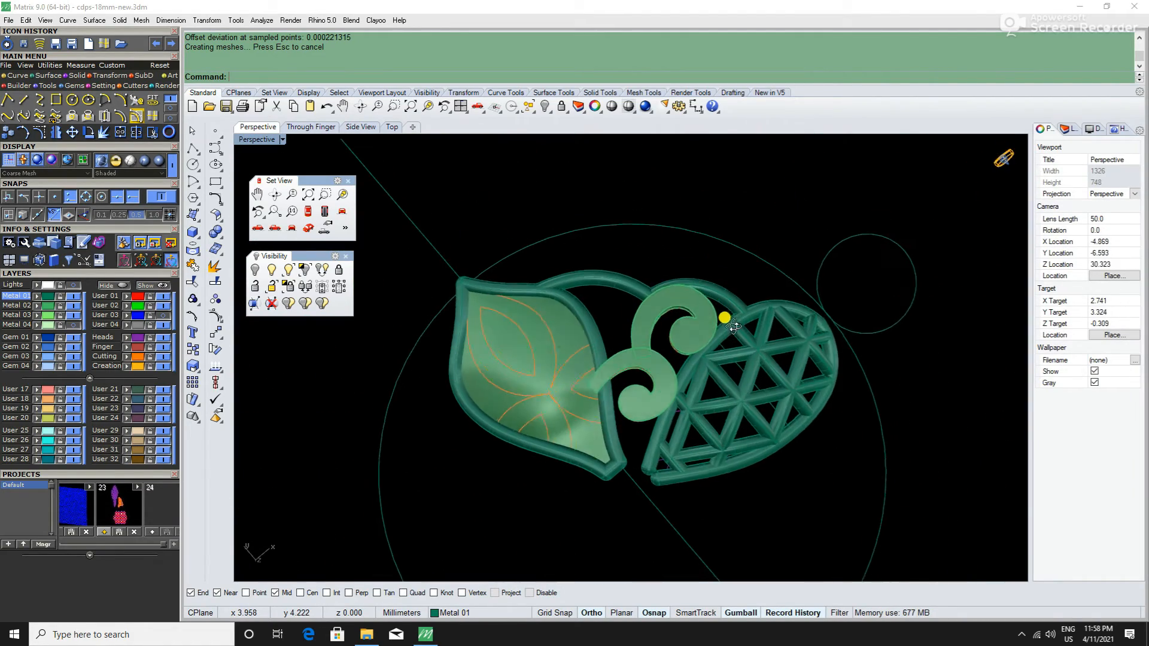
Step: In the Top view, move the reference image sideways so its 18 mm ornament no longer overlaps the green ring model
click(324, 211)
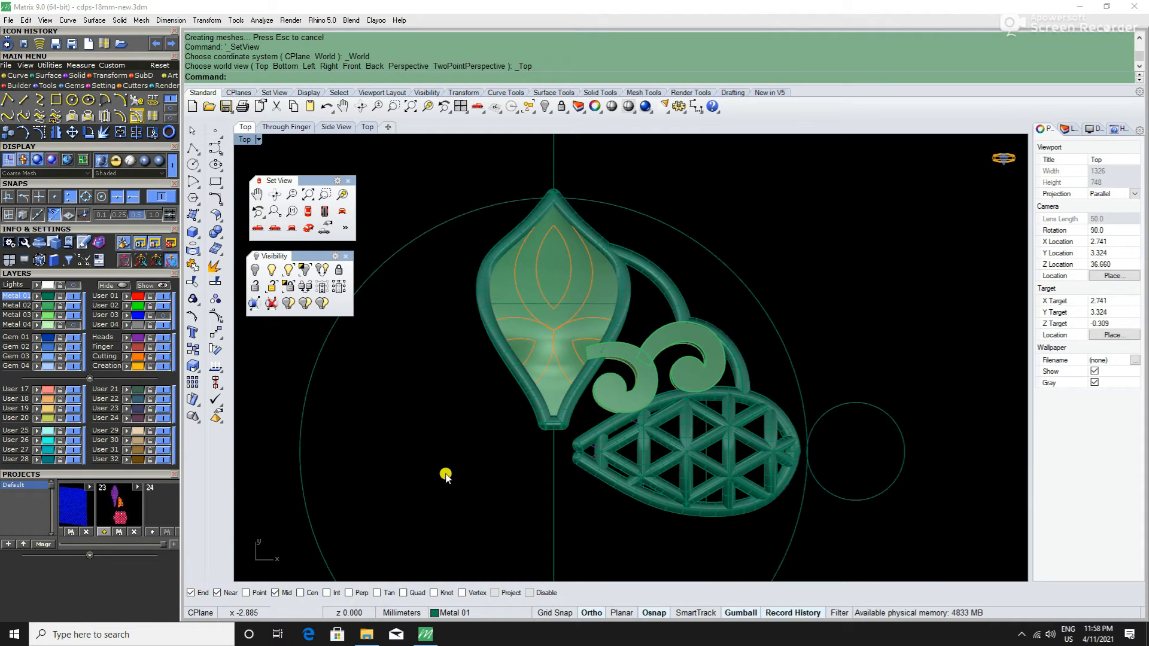
scroll(751, 342, down, 5)
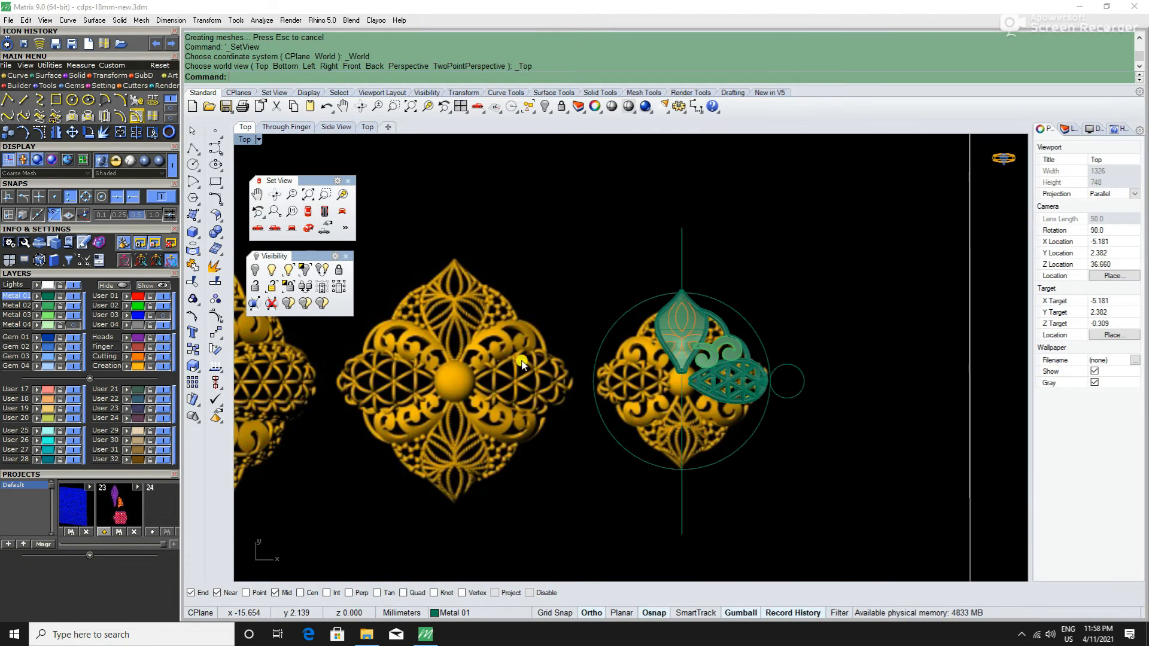
scroll(752, 389, up, 5)
scroll(664, 389, down, 2)
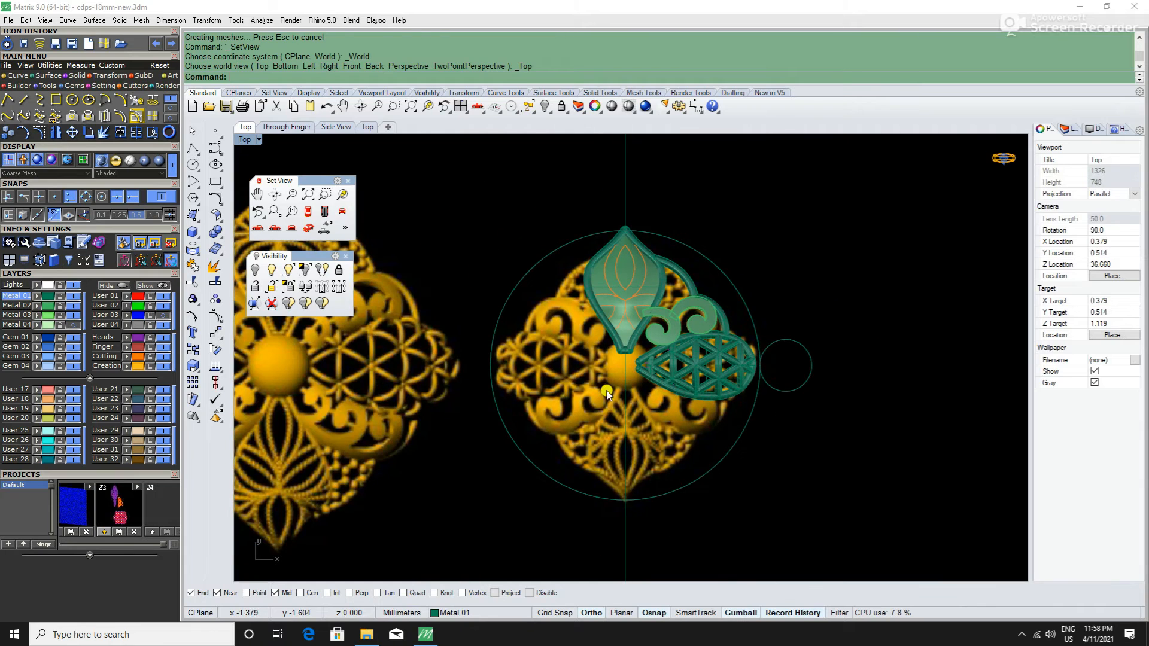
click(568, 376)
scroll(746, 400, down, 3)
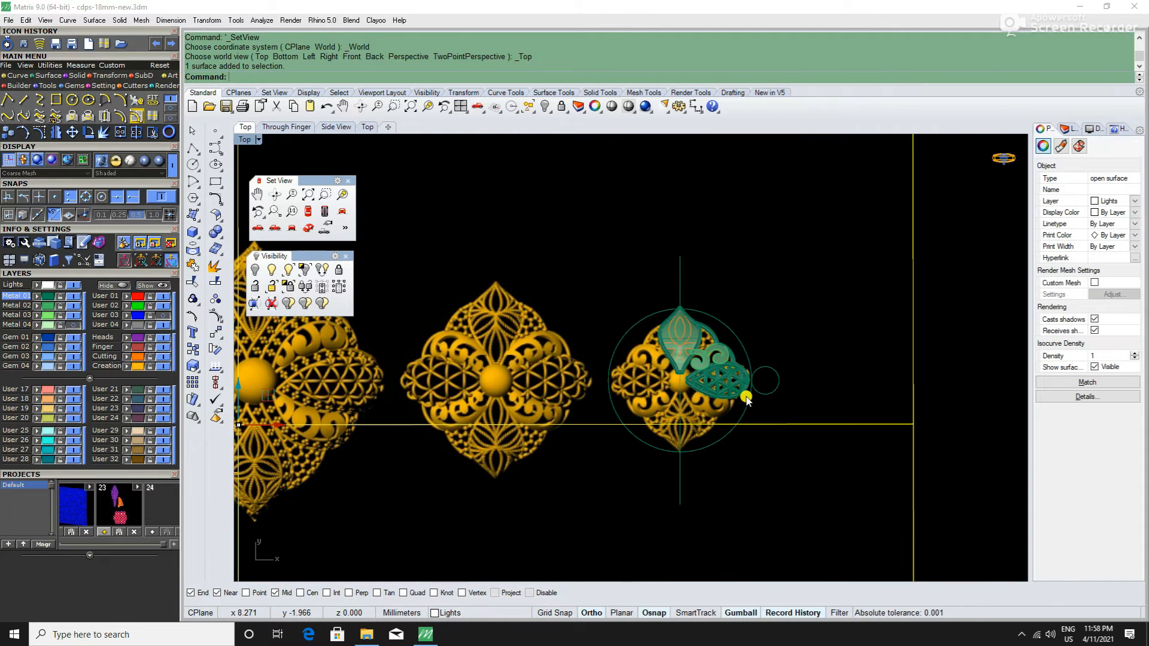
scroll(830, 403, down, 2)
scroll(551, 382, down, 2)
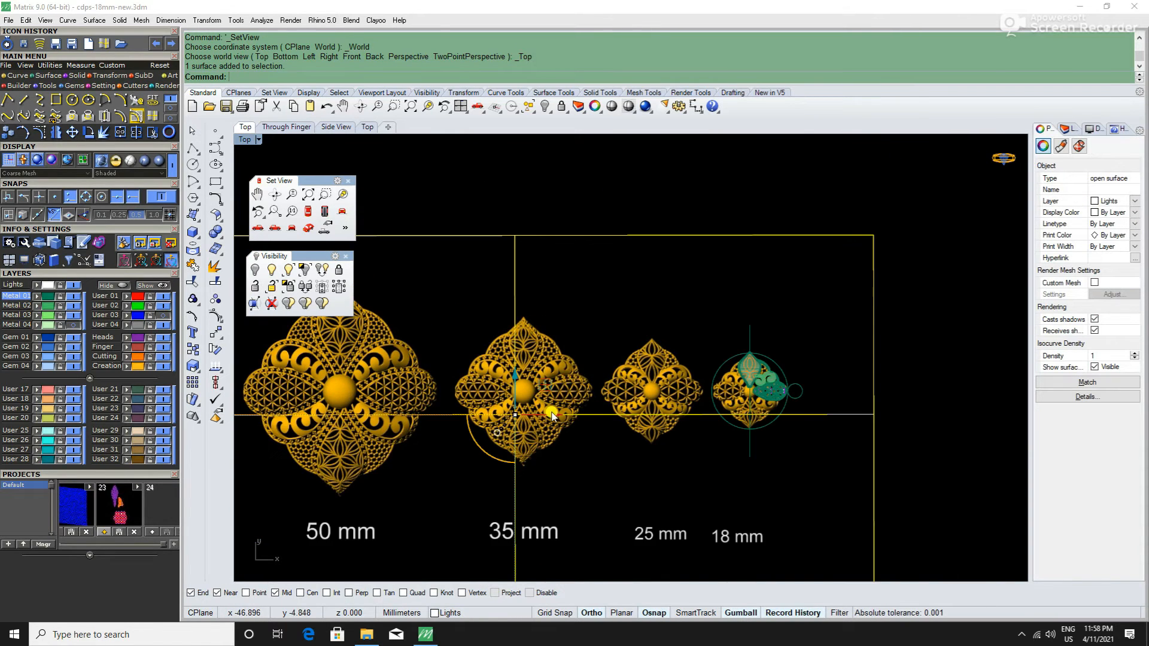
drag(552, 416, 472, 420)
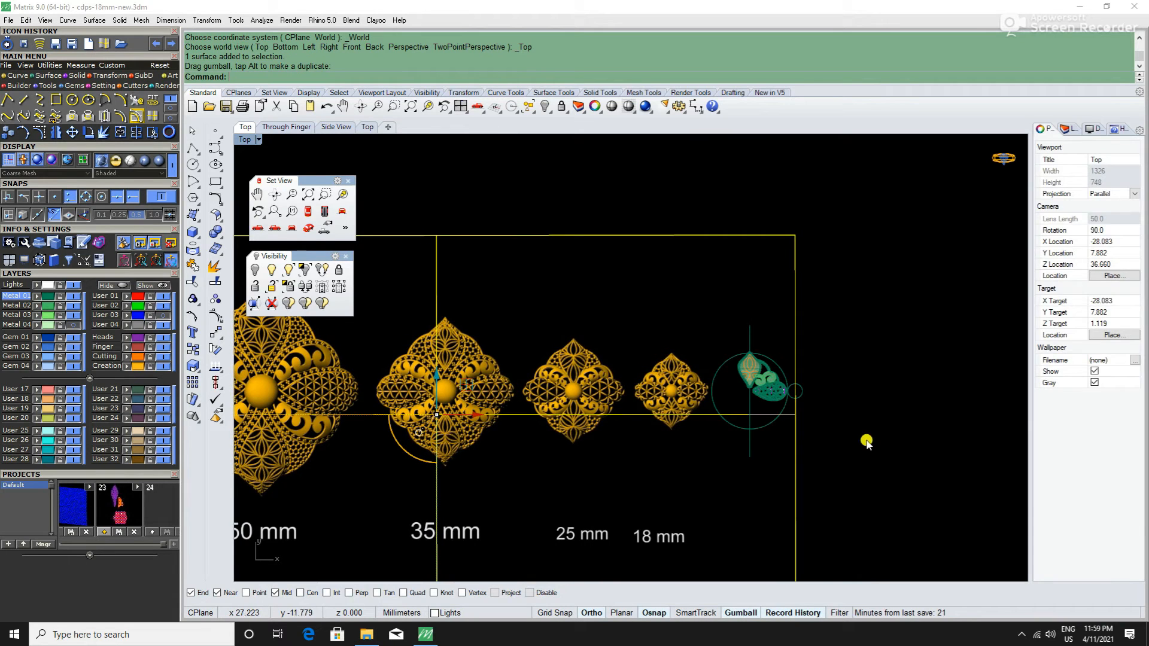
click(866, 443)
scroll(780, 387, up, 3)
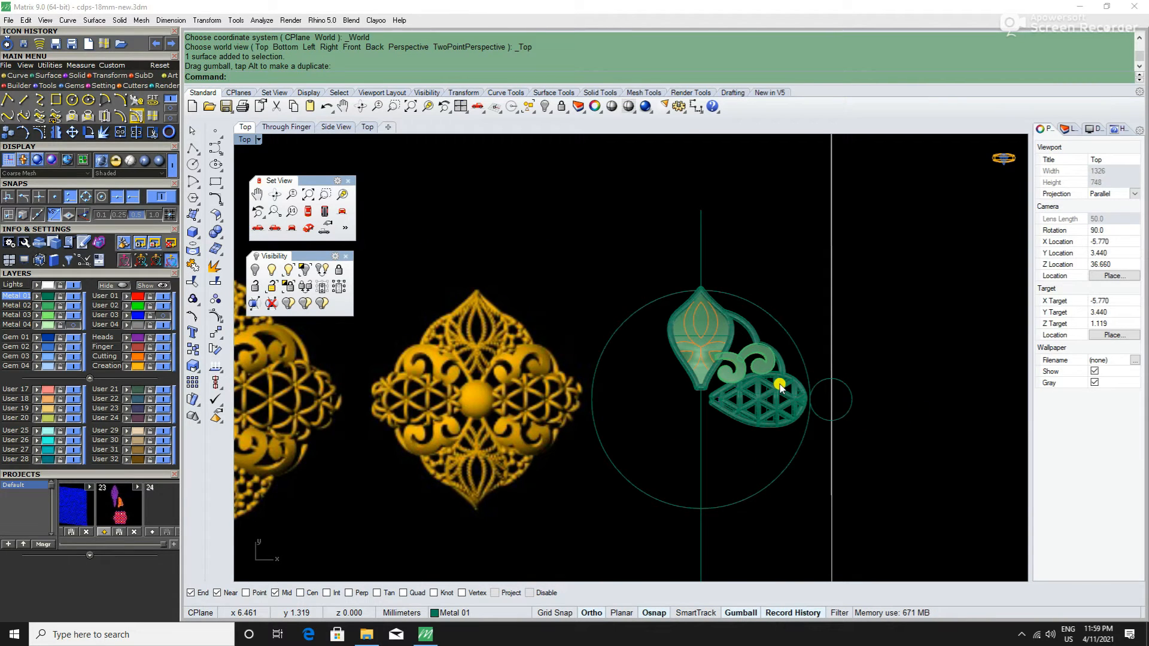
scroll(807, 329, up, 3)
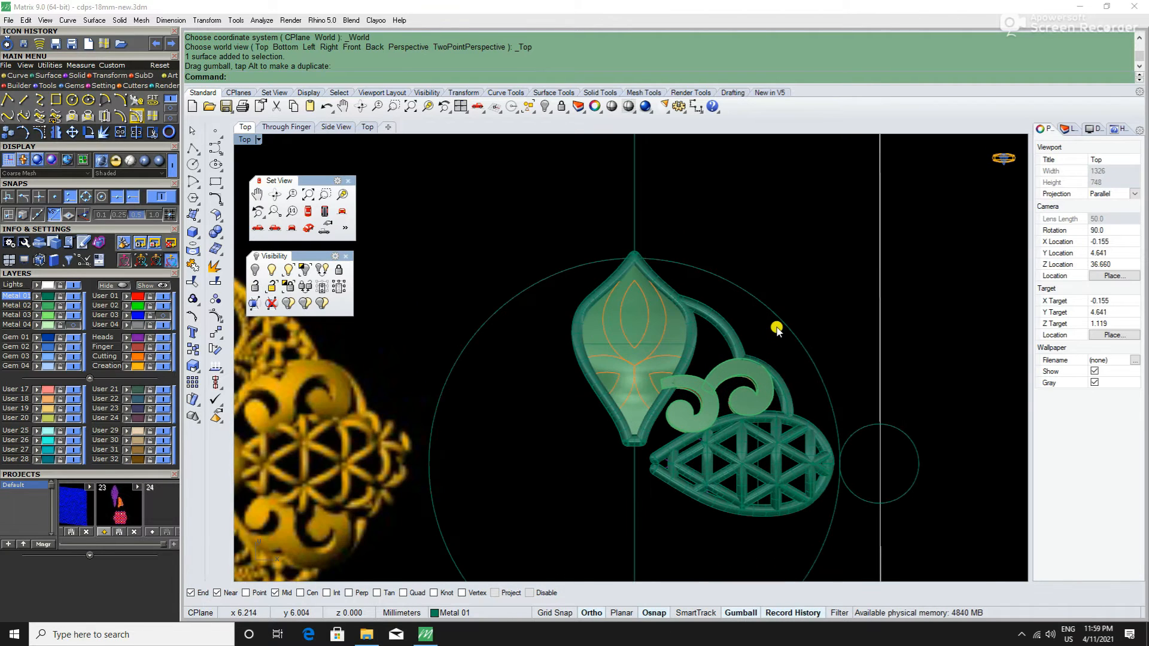
Step: Show all hidden objects so the construction curves and hexagon pattern are available around the model
click(818, 259)
scroll(776, 292, down, 2)
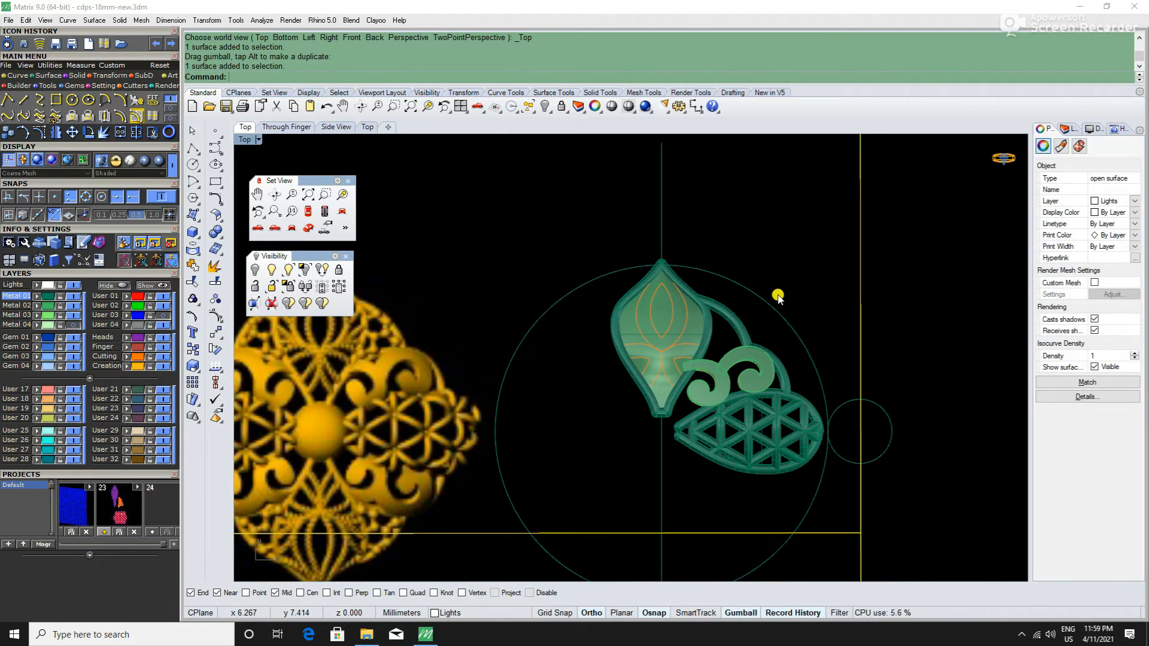
click(72, 275)
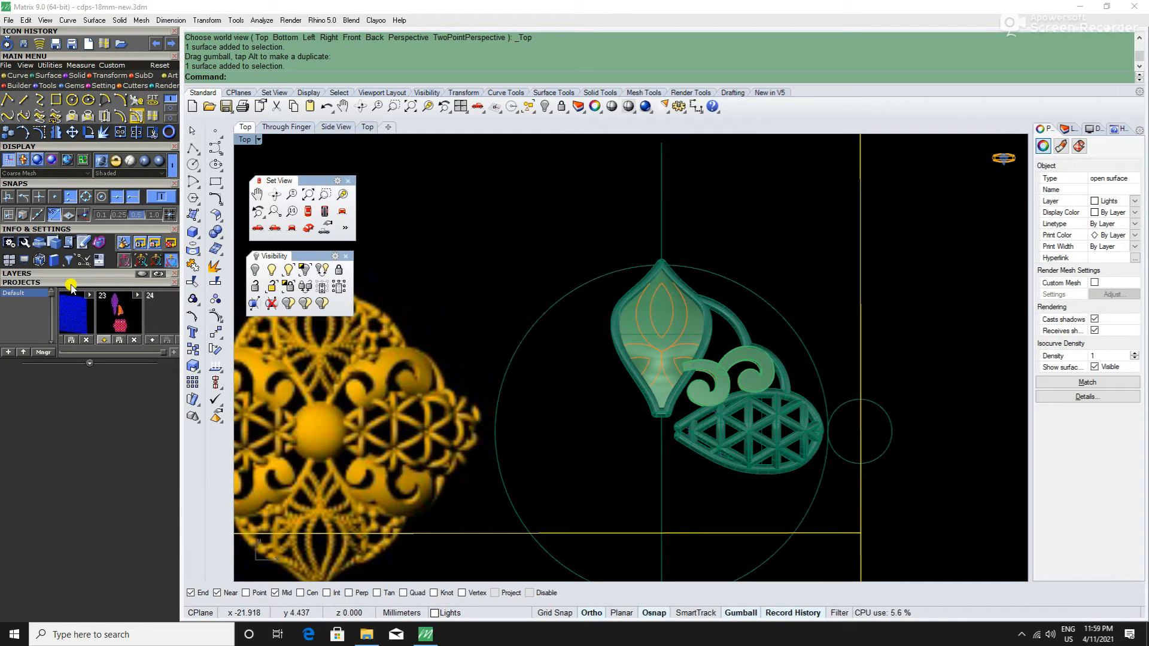
click(138, 275)
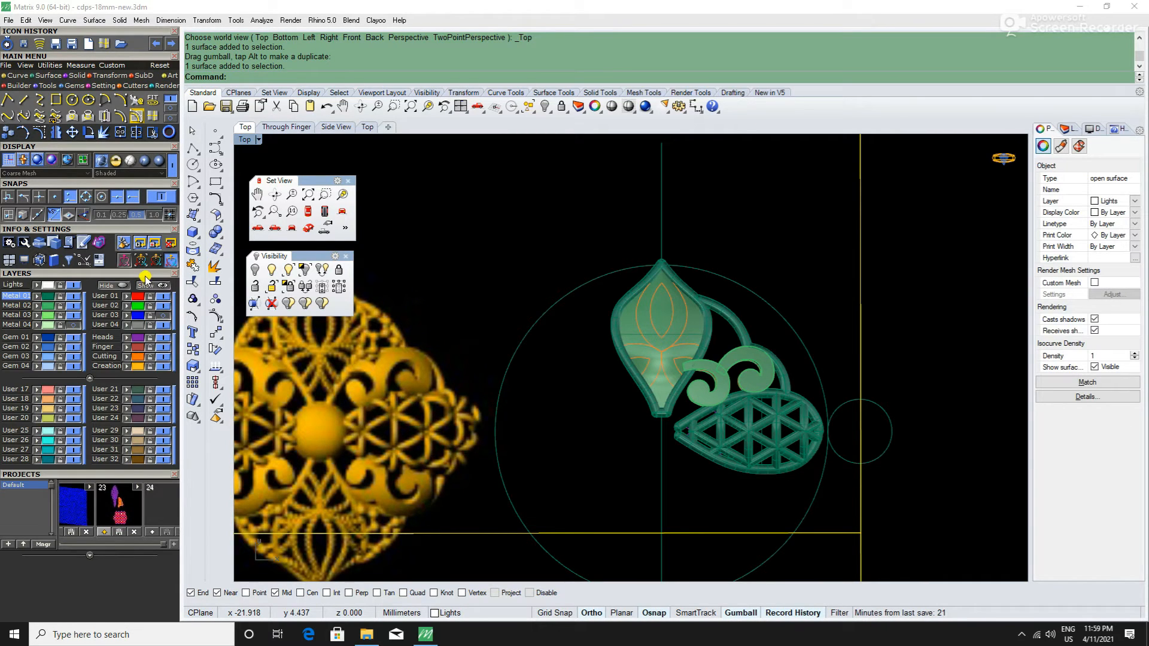
click(145, 277)
click(157, 272)
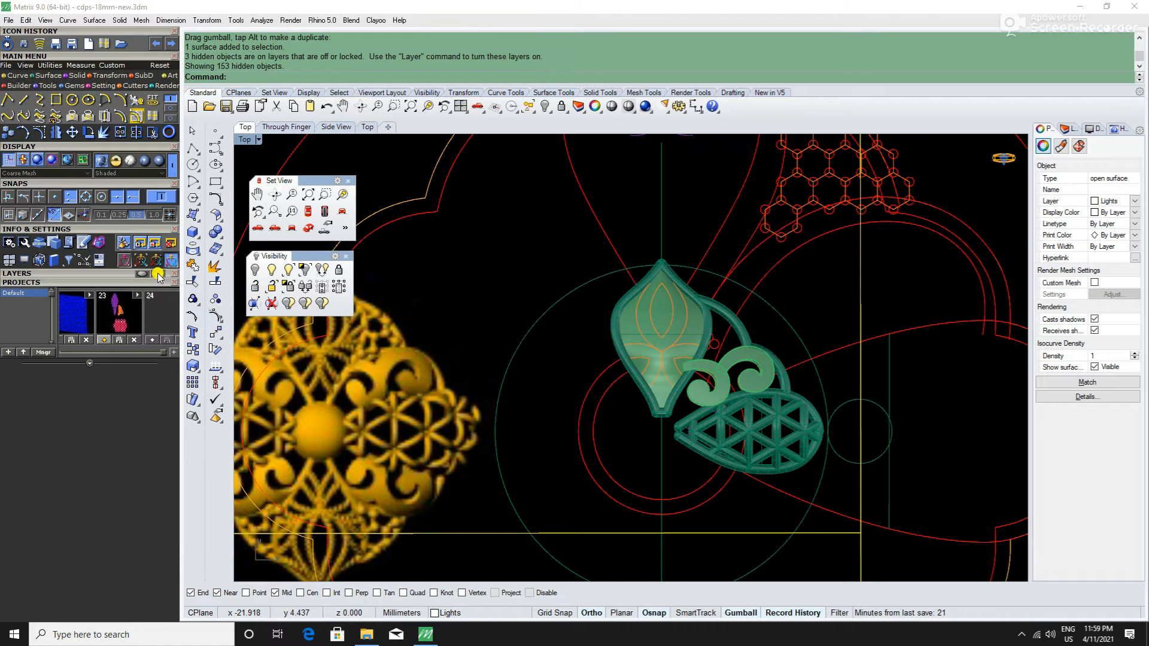
click(157, 273)
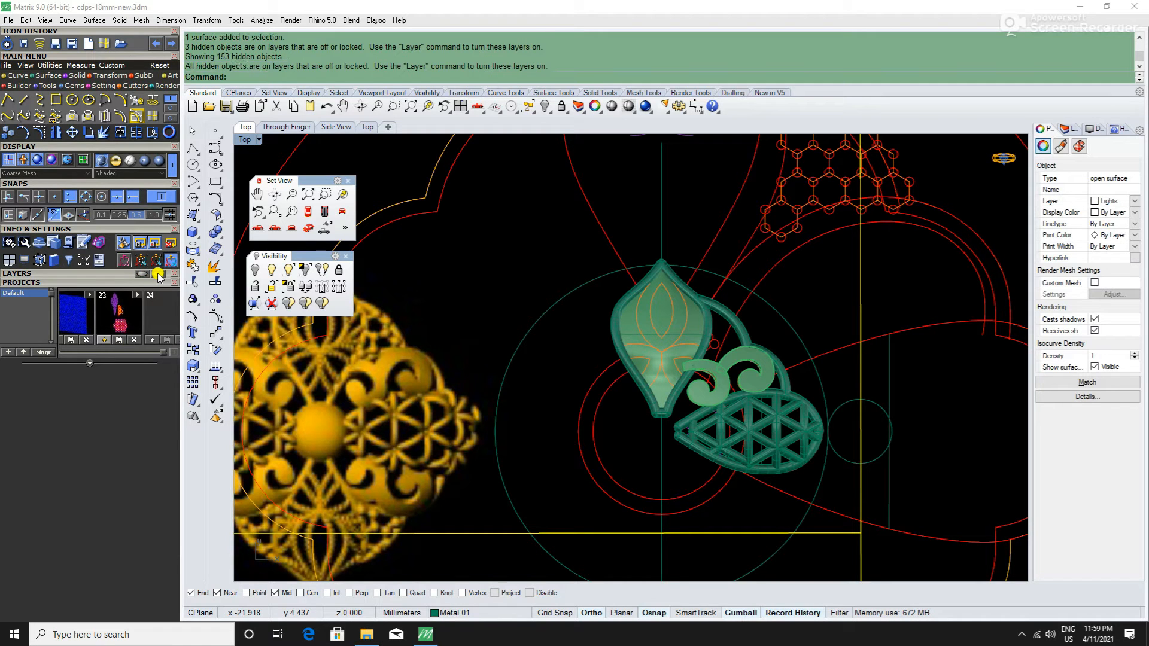
click(141, 274)
scroll(548, 344, down, 6)
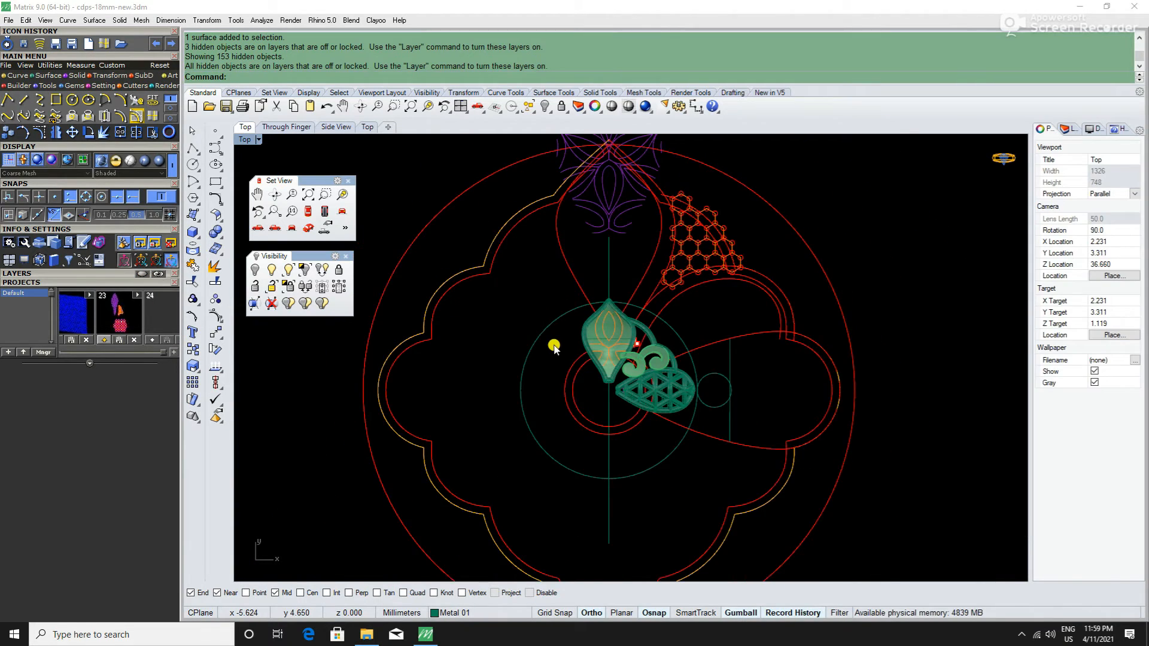
key(ctrl+z)
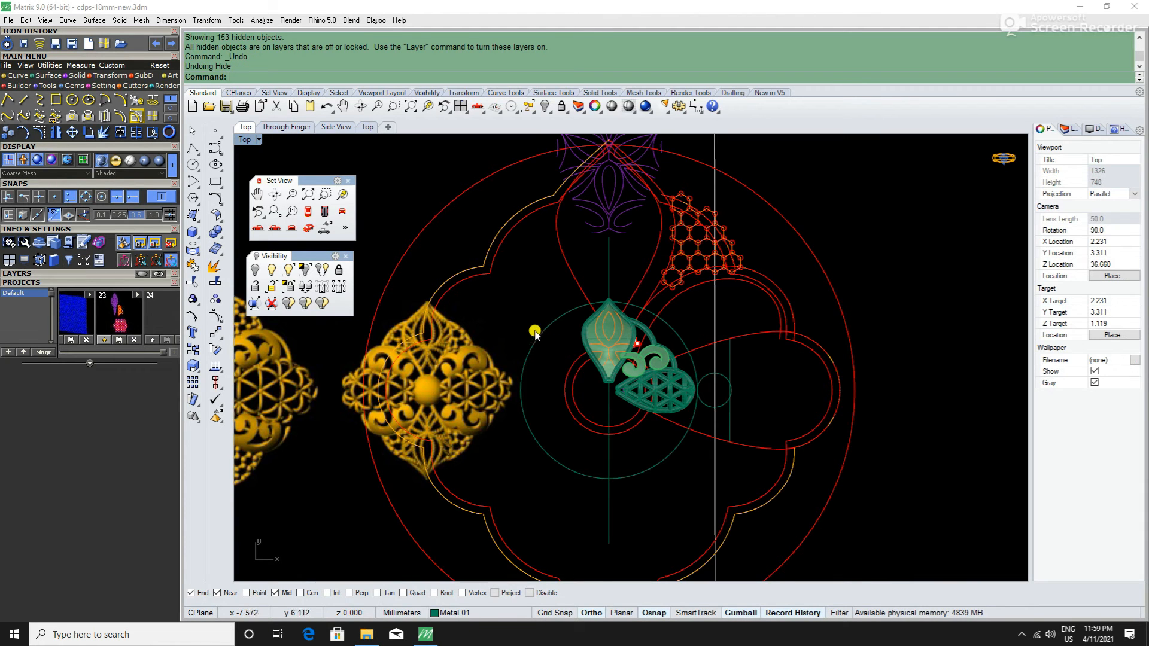
Step: Turn off the Lights layer that holds the reference image
click(518, 308)
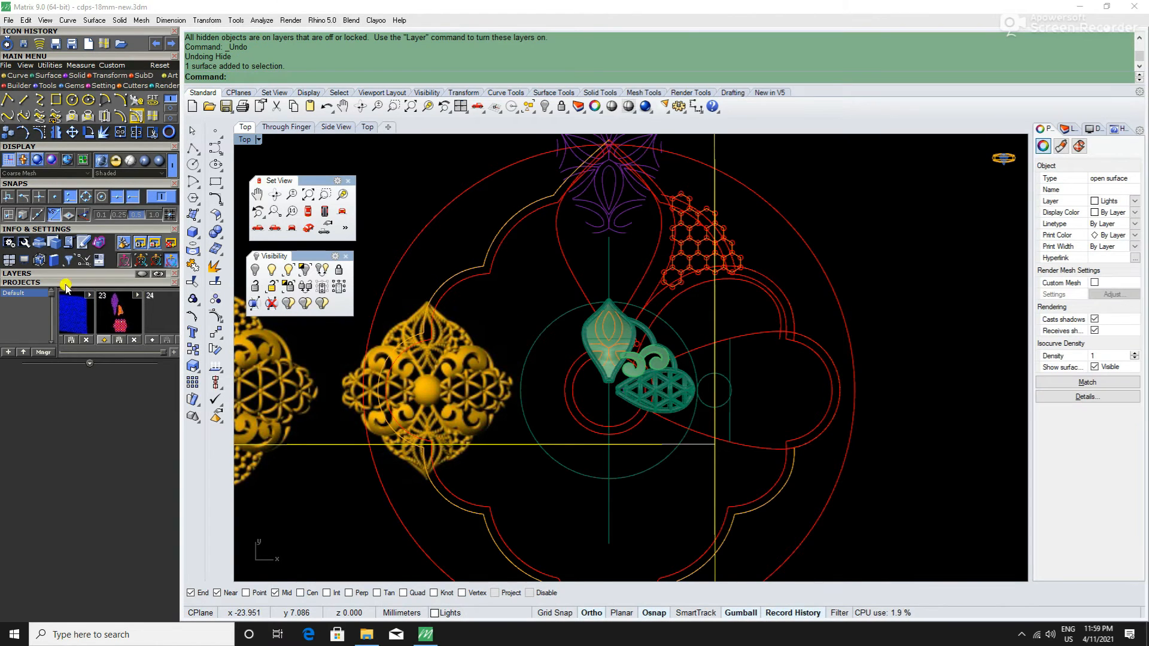
click(33, 275)
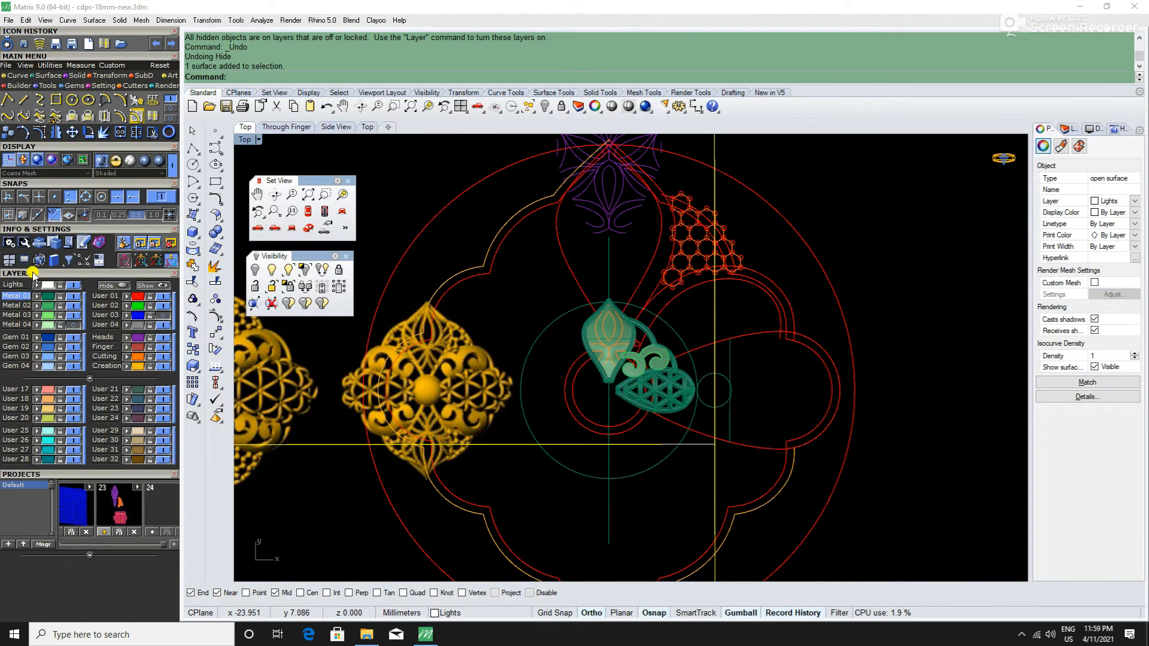
click(71, 286)
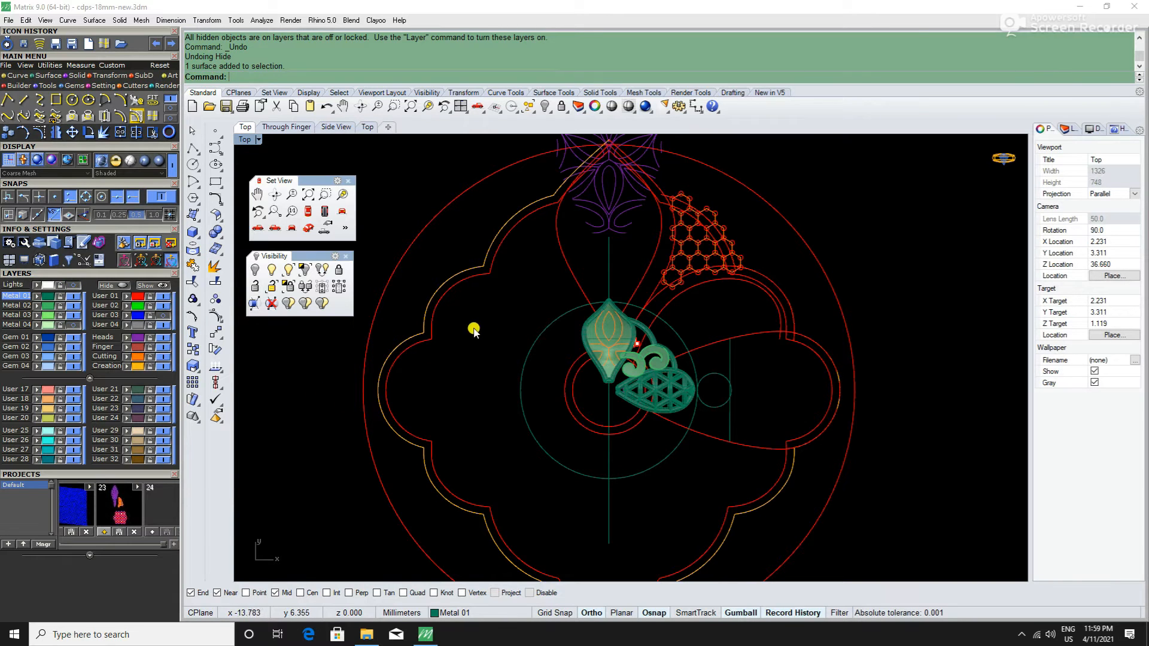
Step: Hide the large scalloped outlines and the outer circle around the design
scroll(630, 364, down, 3)
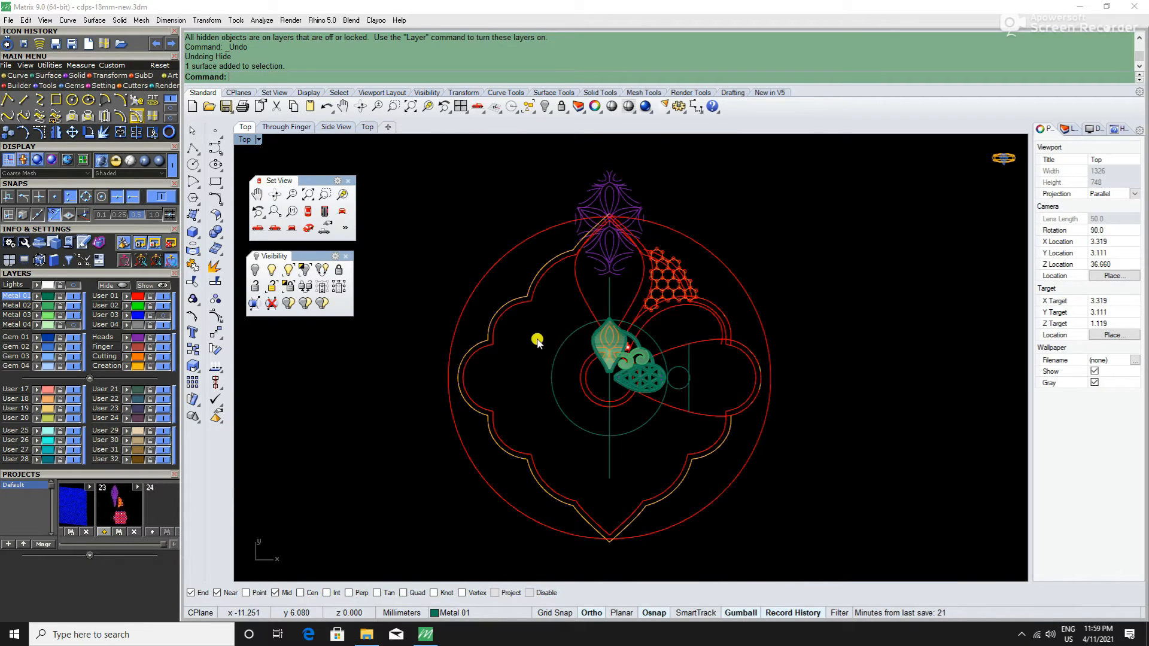
drag(483, 348, 398, 381)
text(H)
key(Return)
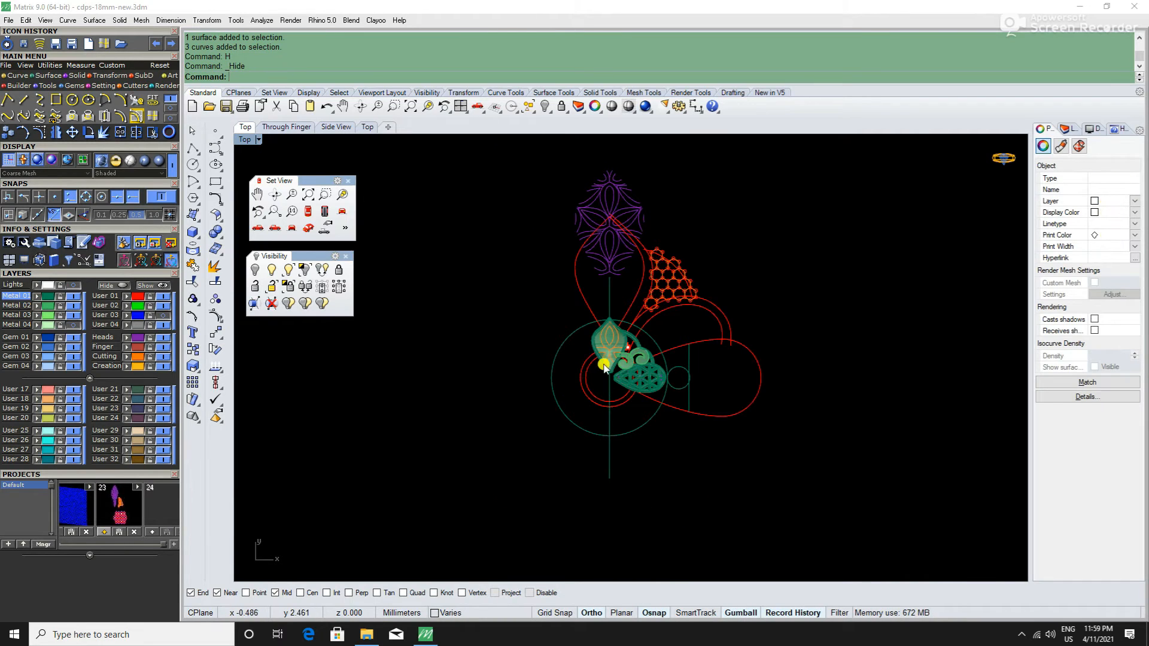
Step: Examine the hexagon pattern with small circles at its corners, next to the large leaf outline
scroll(684, 277, up, 5)
click(667, 278)
scroll(726, 325, down, 4)
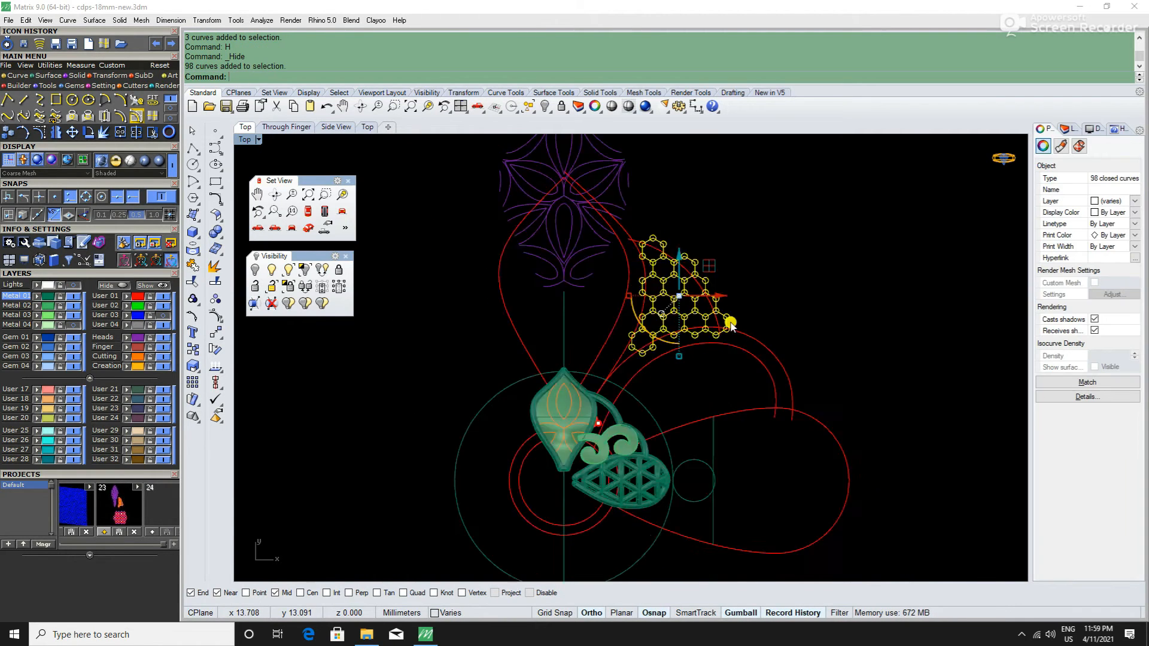
scroll(673, 372, up, 2)
scroll(742, 266, up, 3)
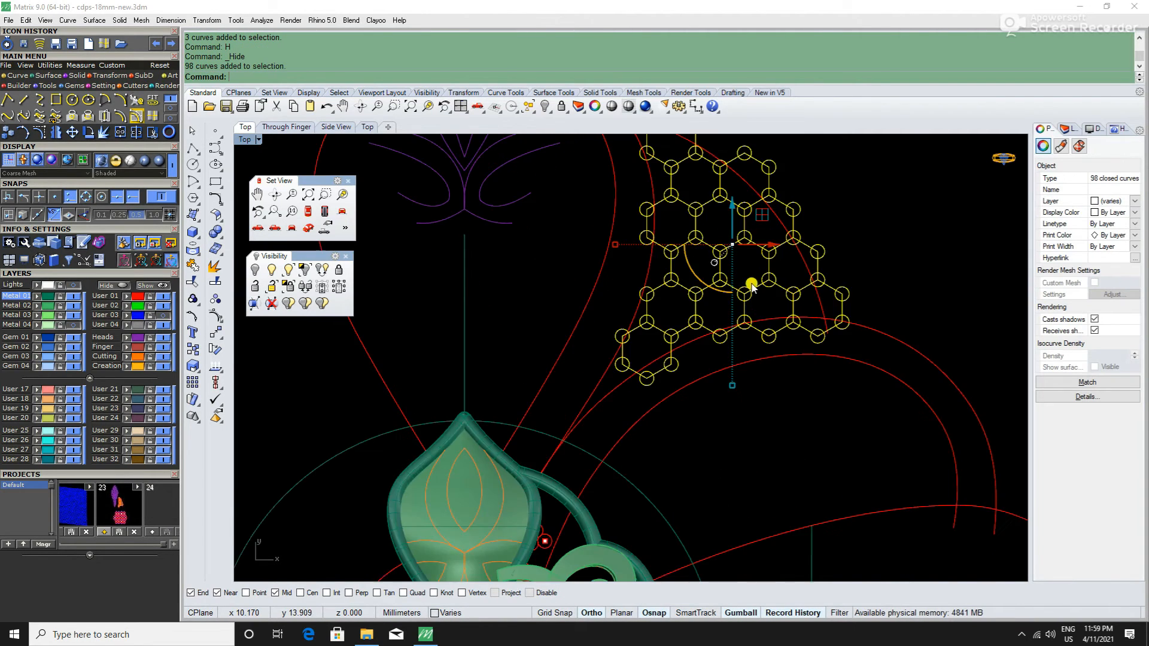
scroll(661, 323, down, 3)
scroll(802, 395, up, 3)
scroll(753, 386, down, 4)
click(835, 359)
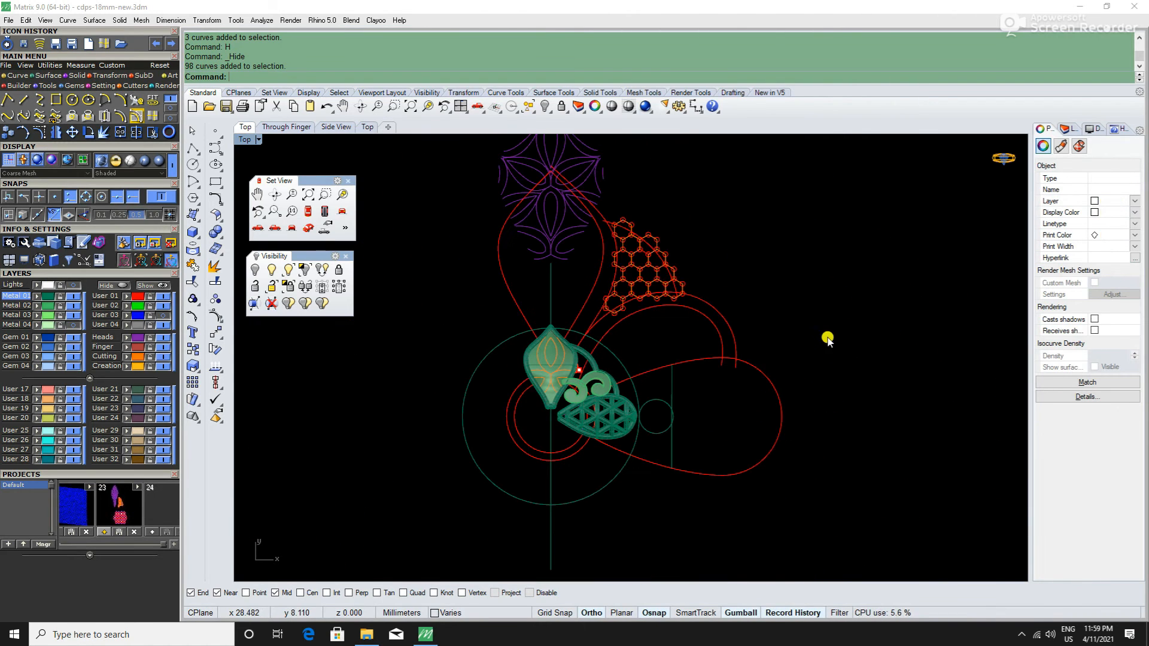
Step: Hide the large red teardrop, arc and leaf outlines and the purple ornament curves around the hexagon pattern
drag(800, 250, 726, 385)
text(H)
key(Return)
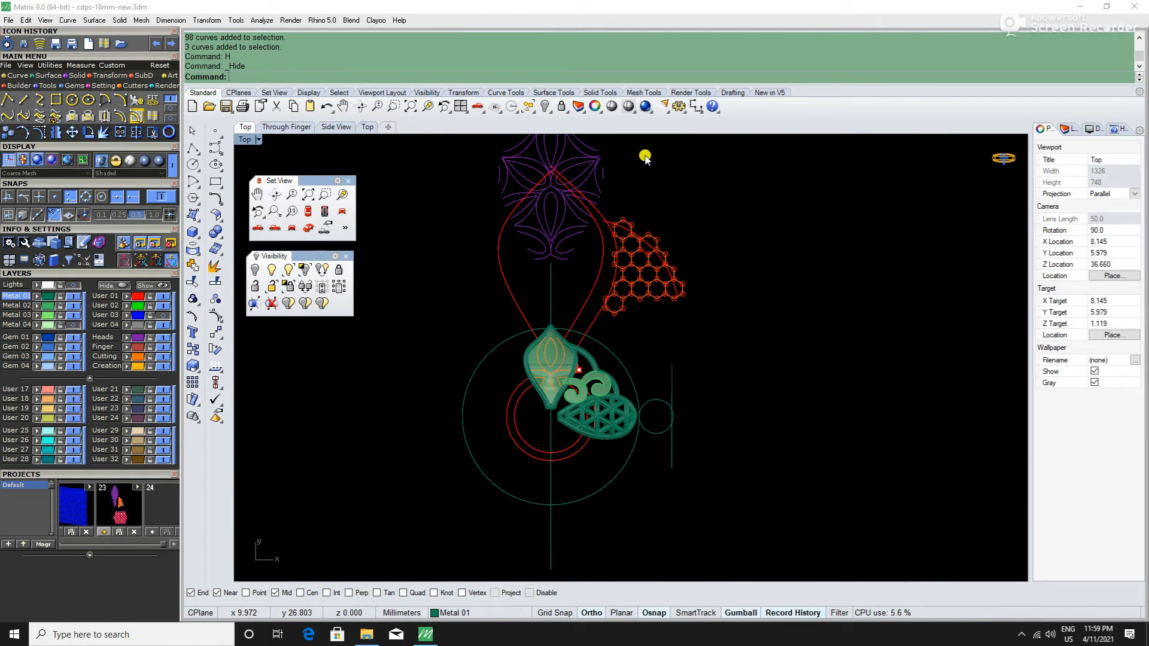
drag(647, 157, 685, 404)
text(H)
key(Return)
scroll(687, 378, down, 2)
text(H)
key(Return)
Step: Move the four small red circles and their points off the leaf edge into the empty area below the hexagon pattern
scroll(692, 437, up, 5)
scroll(691, 437, up, 2)
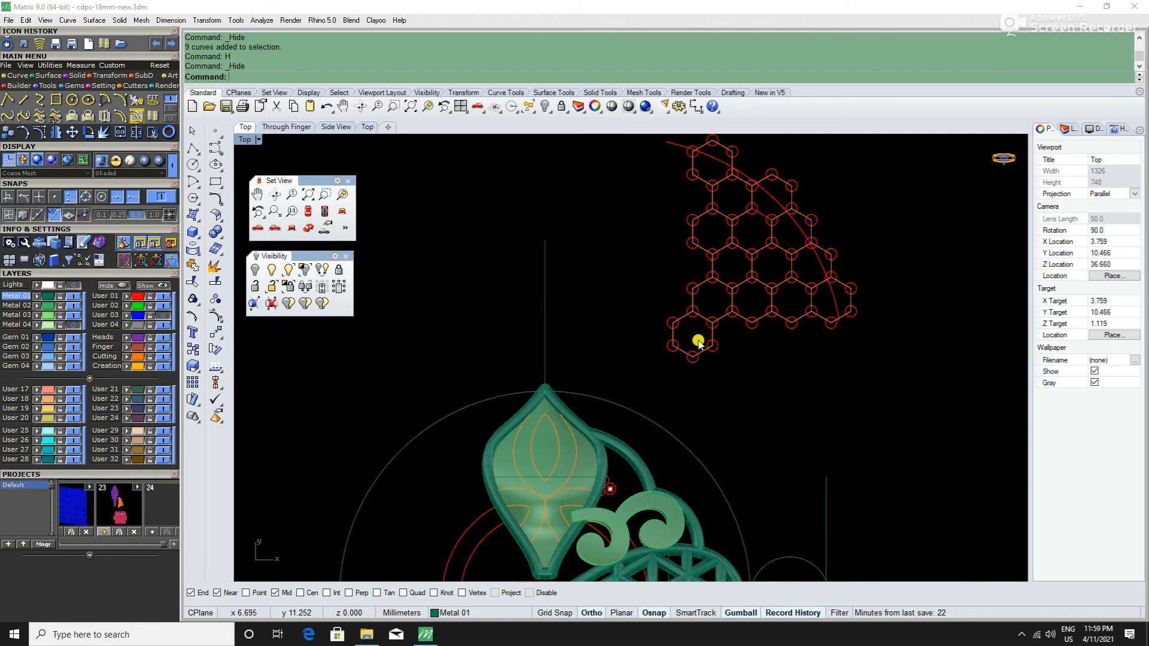
scroll(623, 455, up, 4)
click(611, 464)
scroll(612, 462, up, 2)
scroll(612, 463, up, 2)
scroll(573, 431, down, 10)
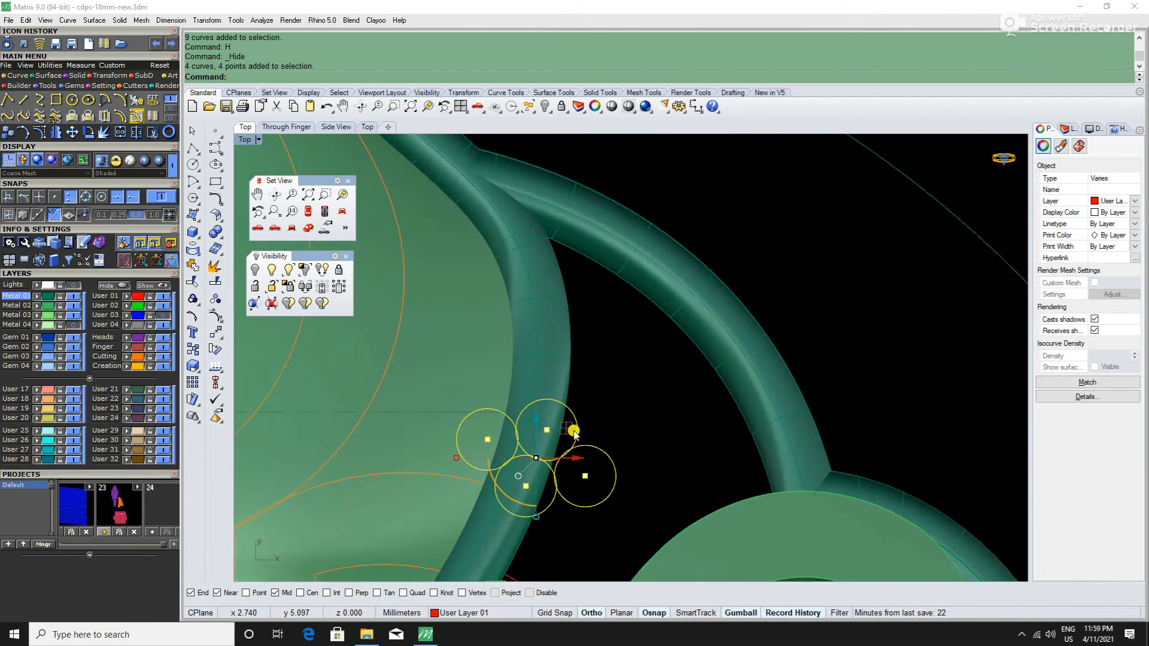
drag(579, 411, 903, 243)
click(875, 379)
scroll(751, 340, down, 4)
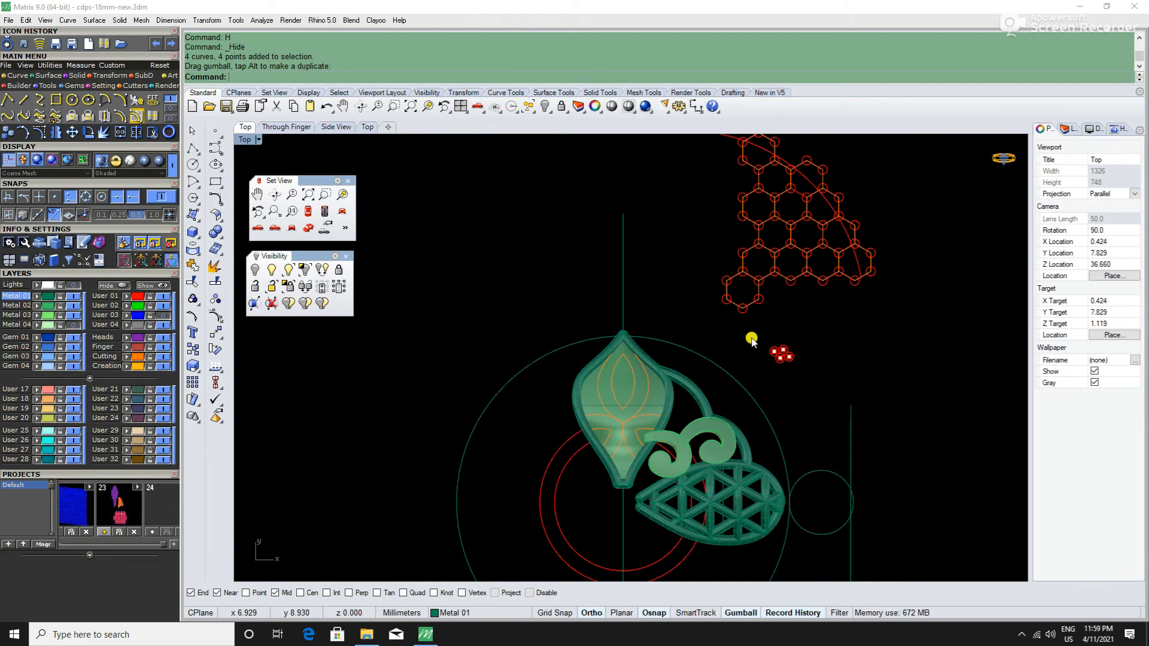
Step: Move the hexagon pattern so its lowest cell lies over the gap between the leaf edge and the scalloped pipe
scroll(768, 284, up, 3)
scroll(738, 298, down, 2)
drag(623, 203, 836, 359)
click(767, 264)
scroll(779, 240, down, 3)
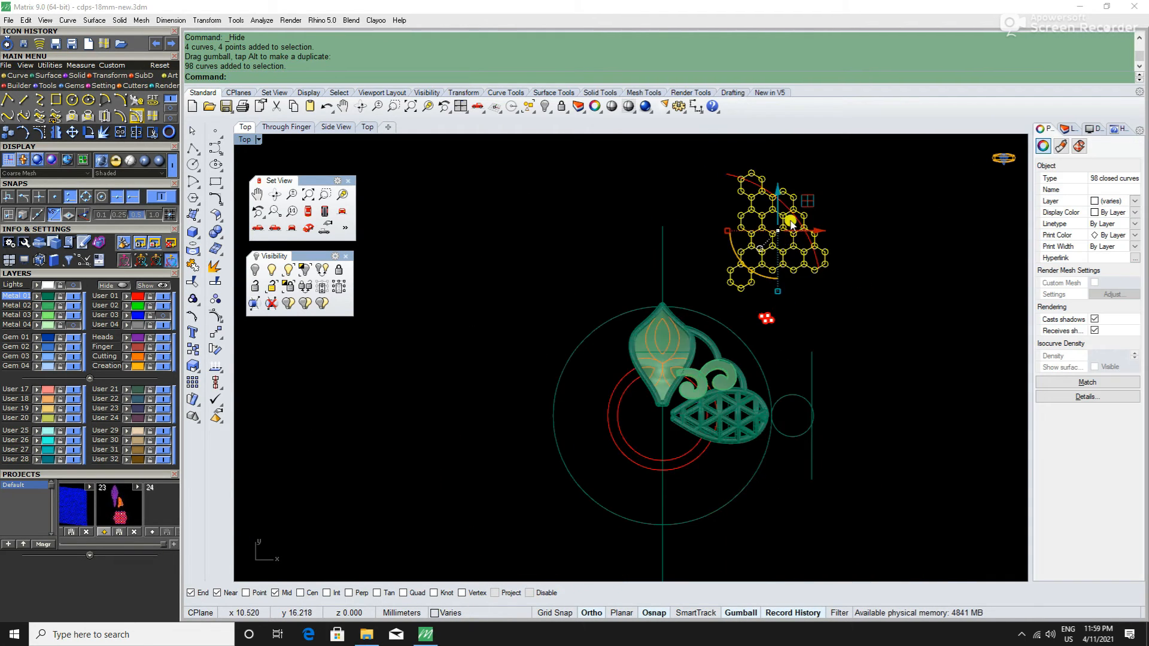
drag(808, 199, 791, 250)
scroll(727, 337, up, 2)
scroll(727, 337, up, 3)
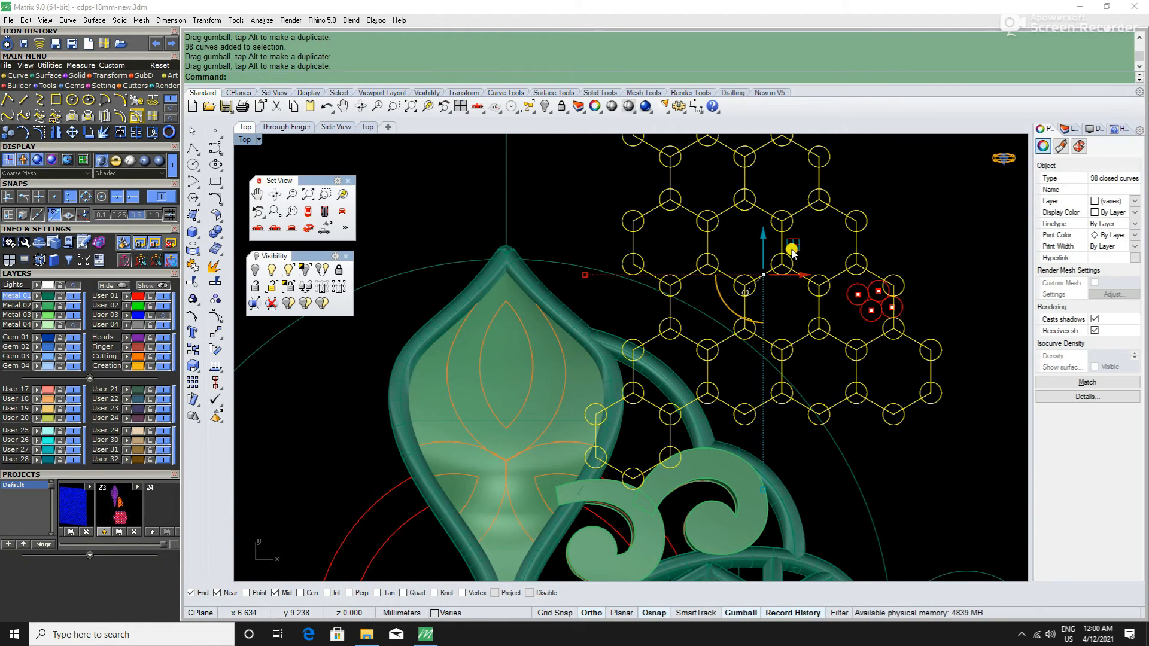
scroll(791, 250, down, 4)
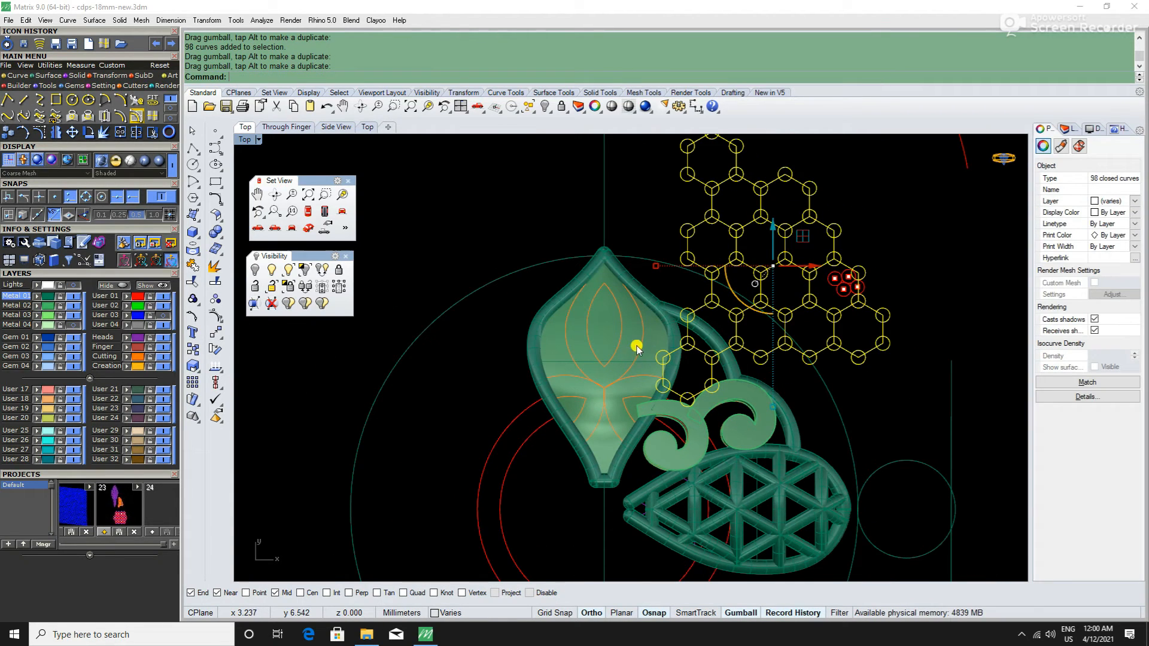
Step: Turn on the Metal 04 layer and project the hexagon pattern curves onto its scalloped dome surface, keeping the input curves
click(71, 328)
click(484, 240)
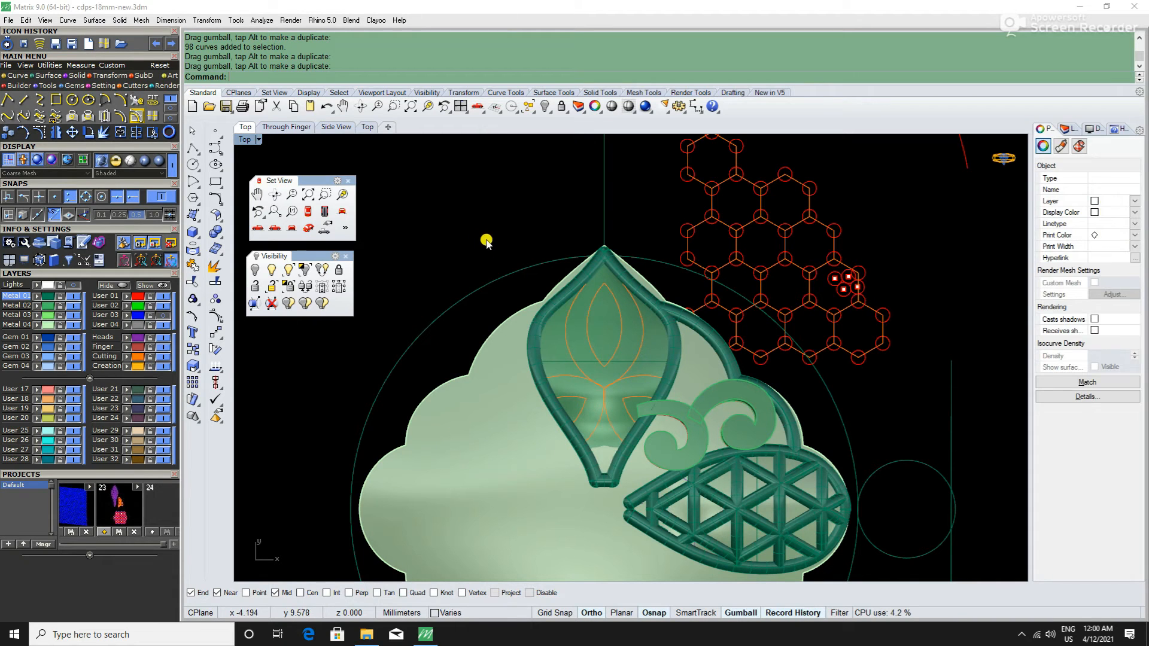
click(192, 250)
click(720, 271)
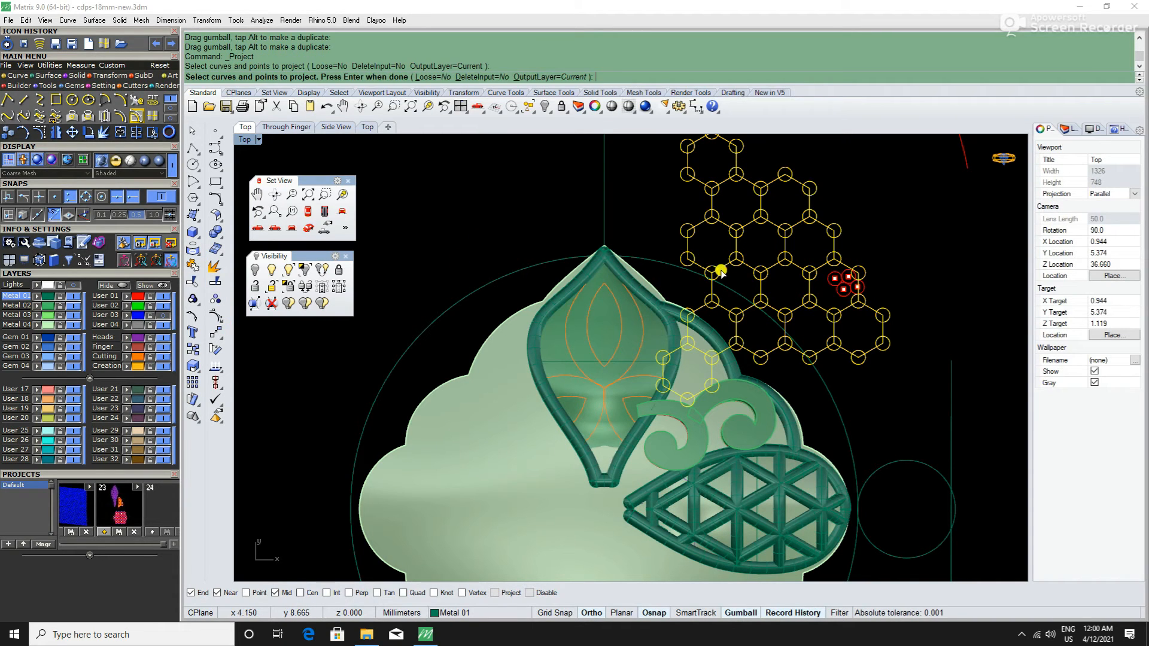
key(Return)
click(518, 448)
key(Return)
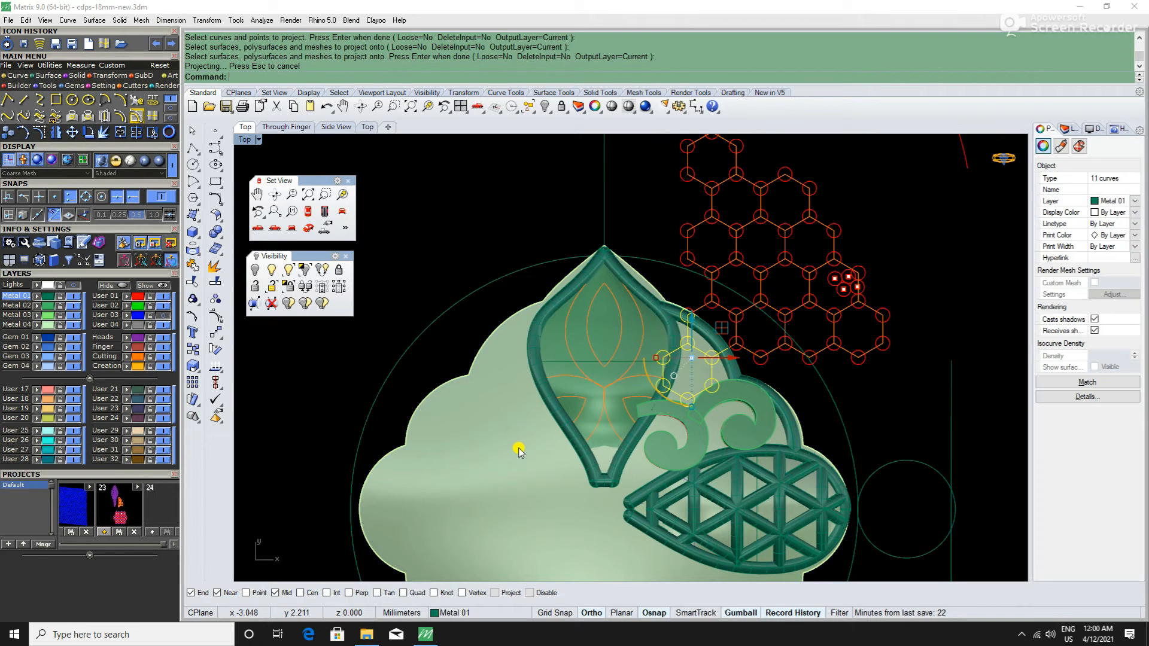
Step: Hide the original flat hexagon pattern together with the four small circles and their points
click(852, 292)
drag(907, 238, 845, 296)
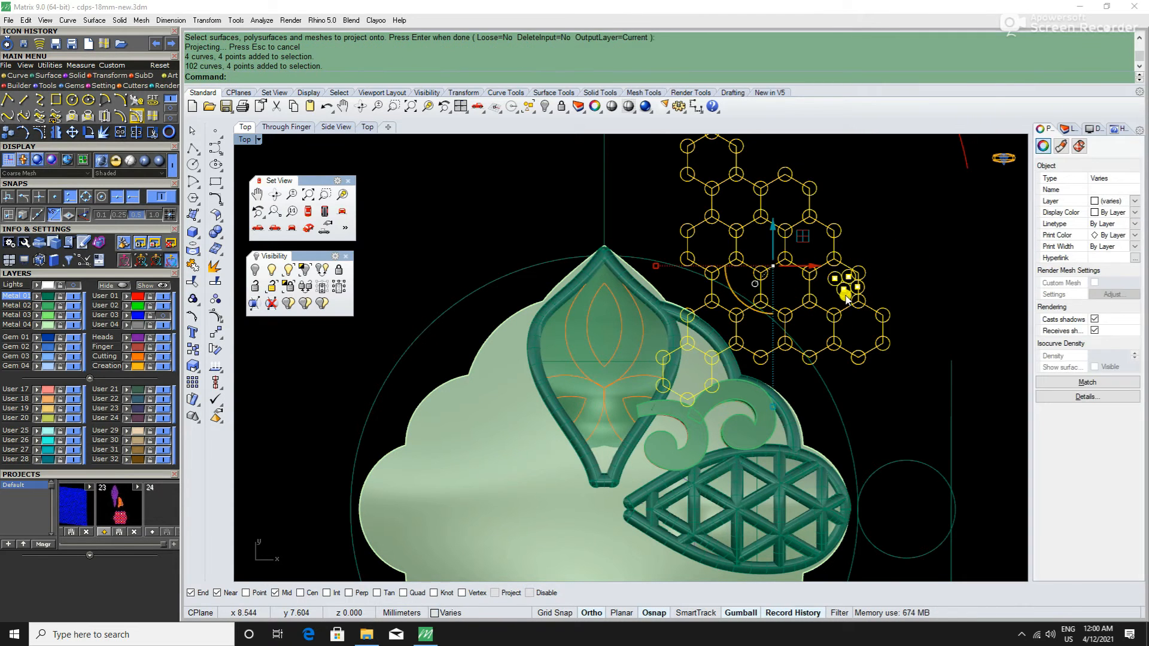
key(Return)
scroll(720, 374, up, 5)
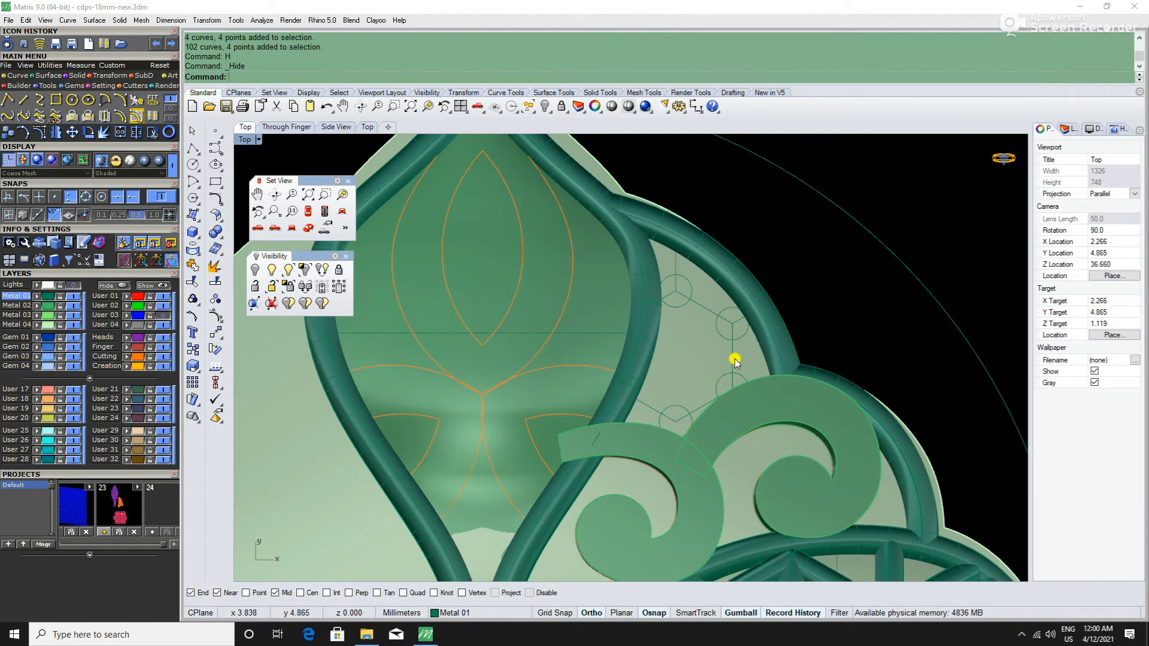
Step: Explode the projected hexagon in the gap beside the leaf edge and pipe its six segments at a 0.45 diameter
click(734, 361)
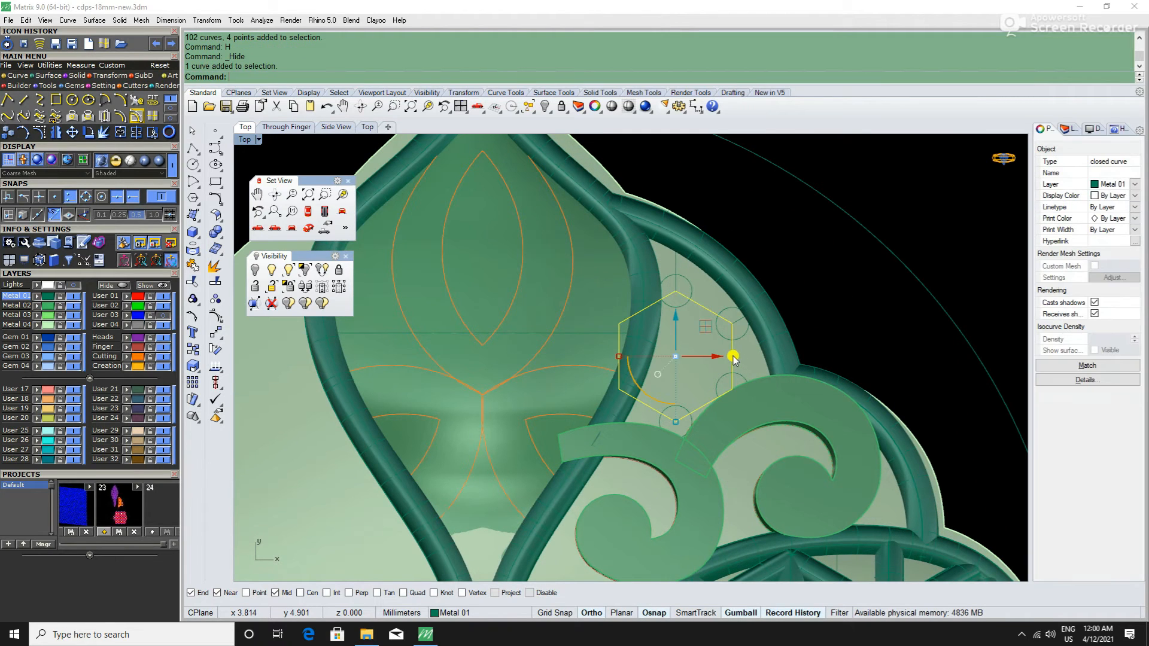
click(213, 266)
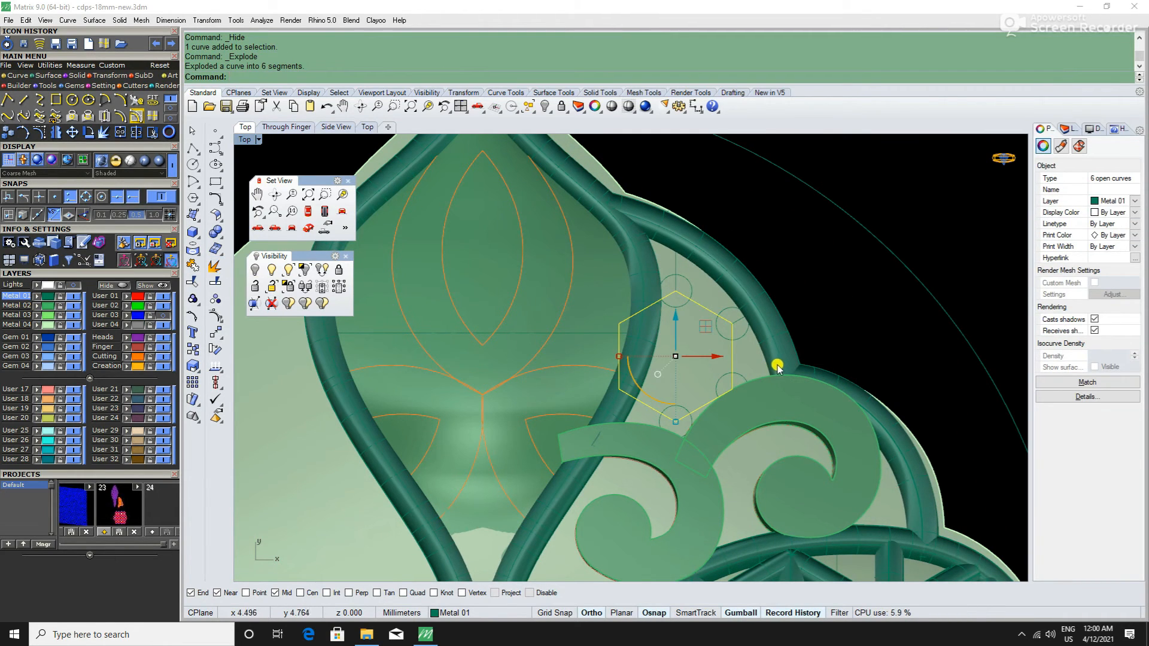
key(Return)
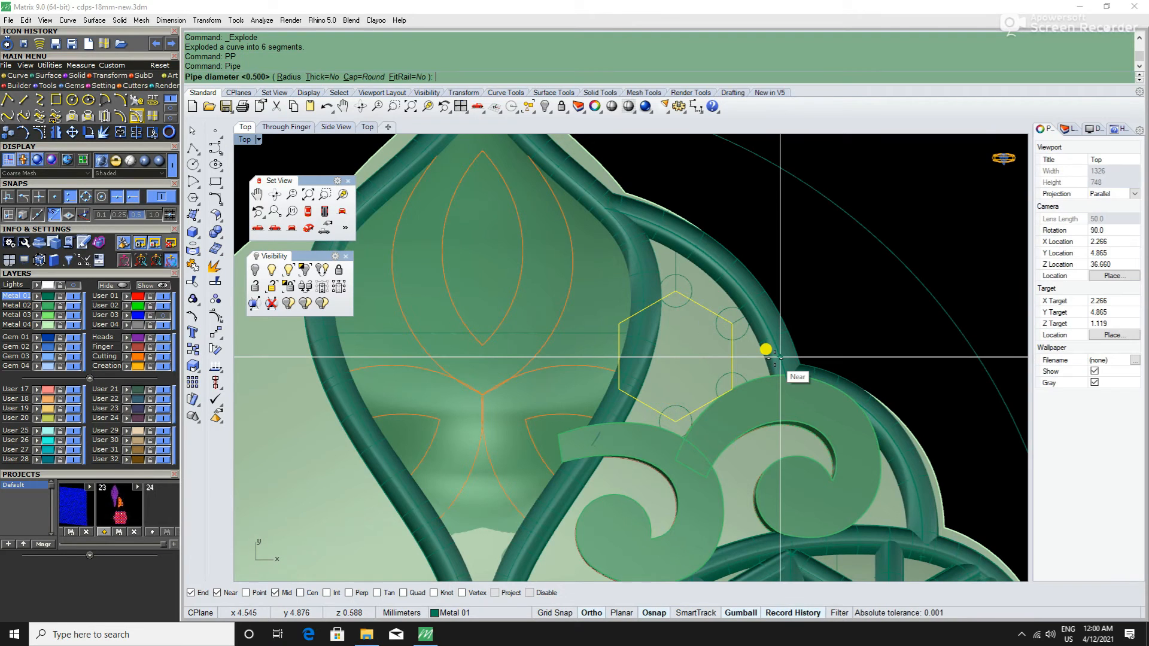
text(.45)
key(Return)
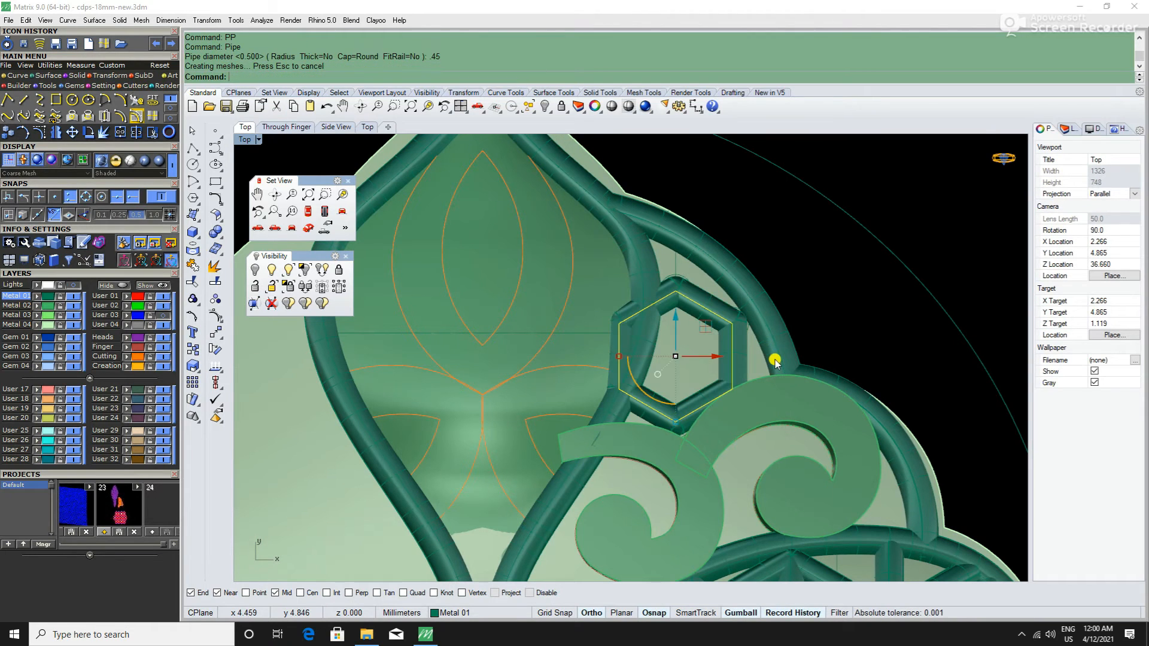
Step: Explode the open projected curve adjoining the upper side of the hexagon pipes into separate segments
scroll(669, 281, up, 1)
scroll(676, 280, up, 1)
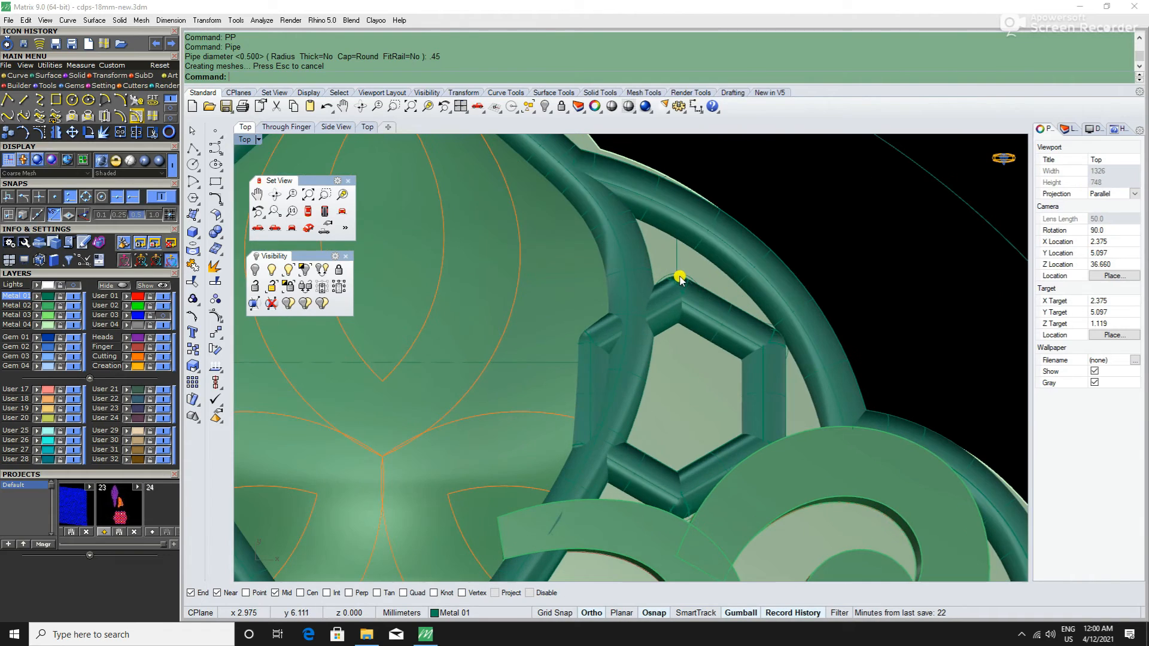
scroll(679, 287, down, 1)
click(681, 269)
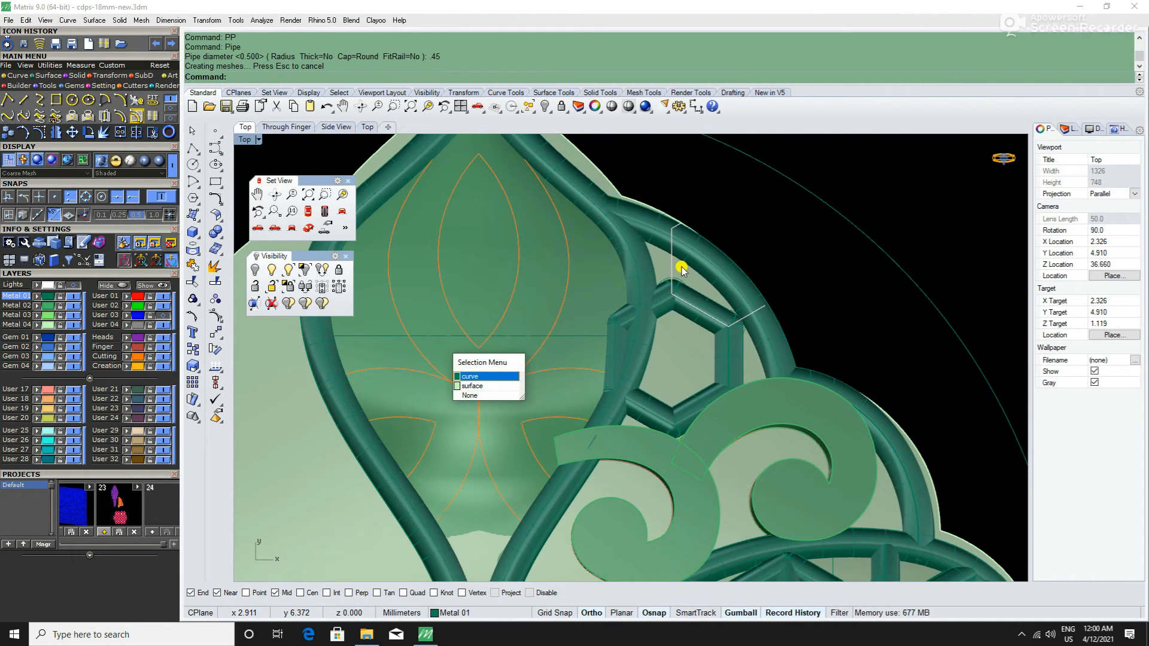
click(487, 376)
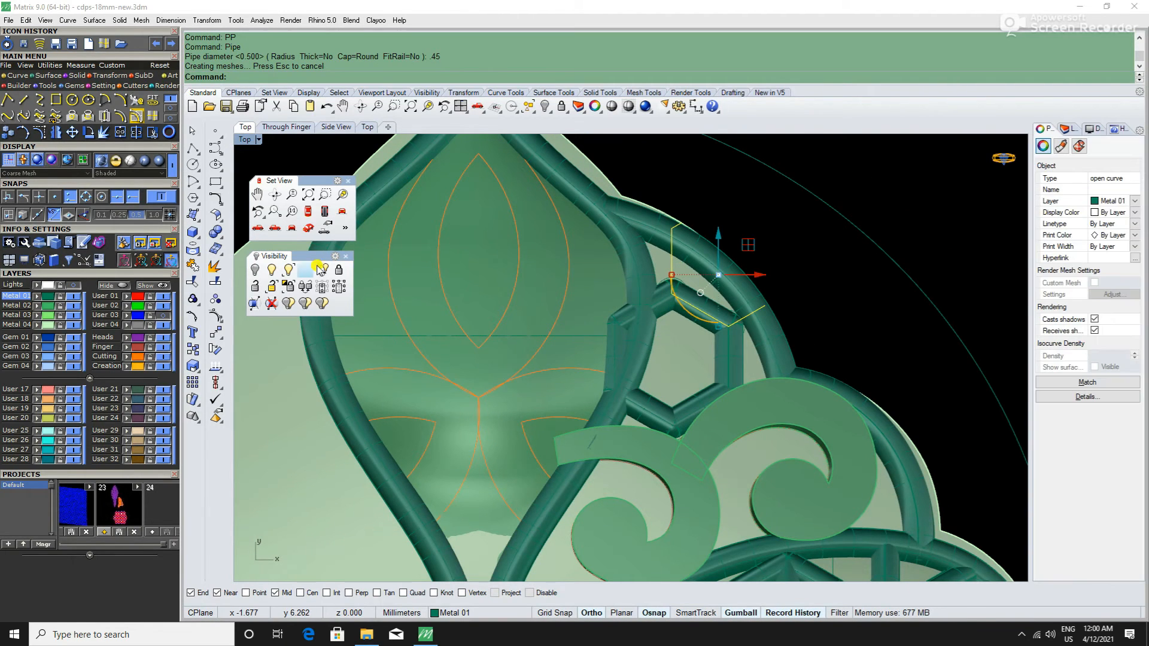
click(216, 265)
scroll(671, 275, up, 1)
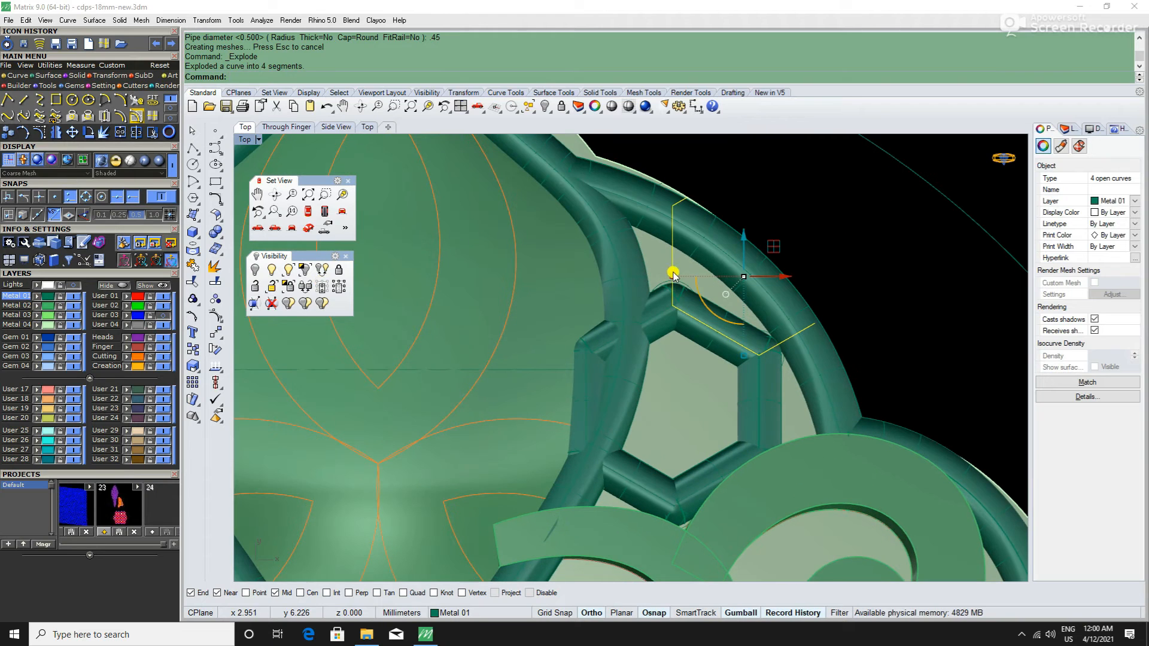
Step: Pipe the vertical segment rising from the hexagon's top corner with 0.5 start and end diameters
click(672, 269)
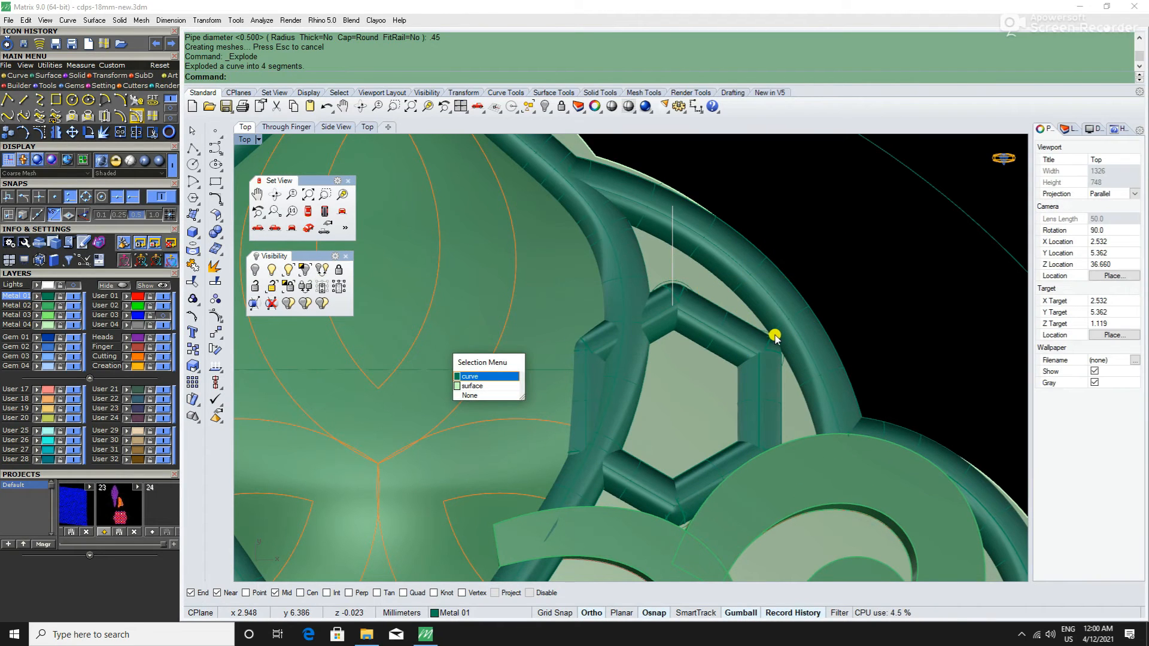
key(Return)
text(P)
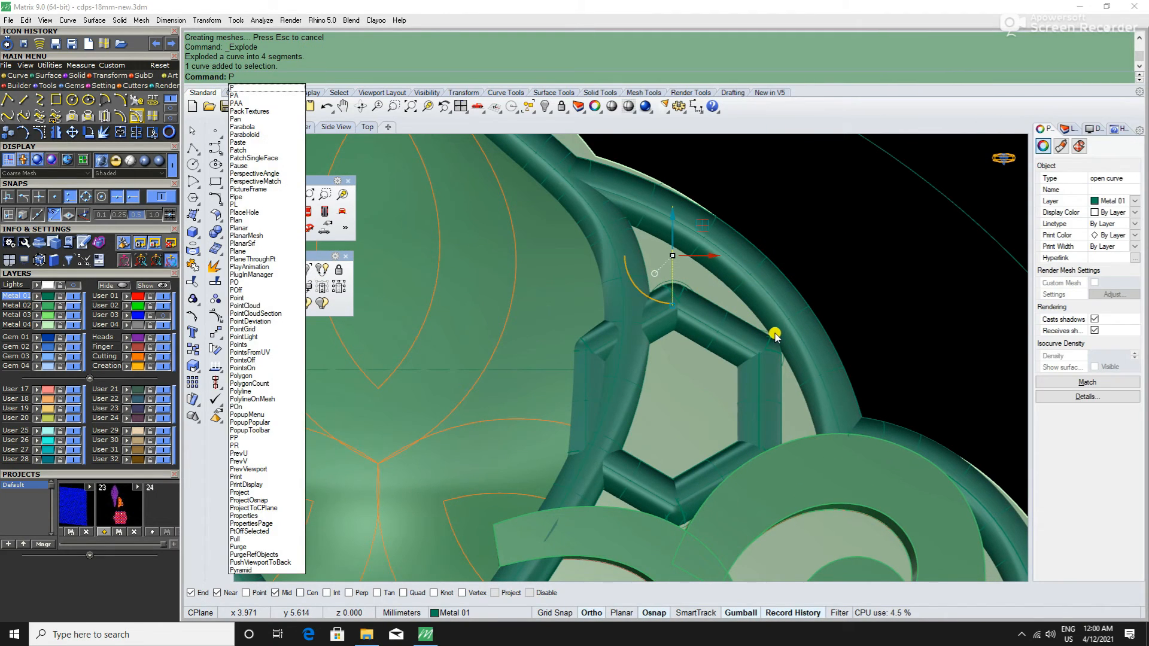
text(P)
key(Return)
key(Return)
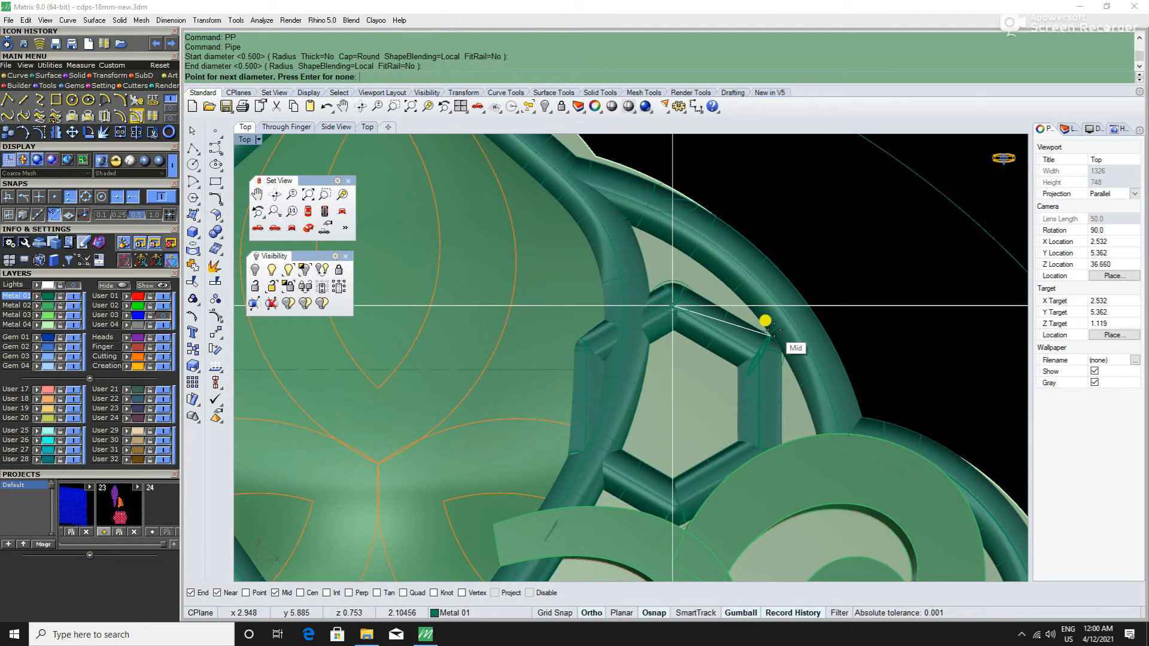
key(Return)
key(Return)
scroll(781, 334, up, 3)
scroll(781, 340, up, 3)
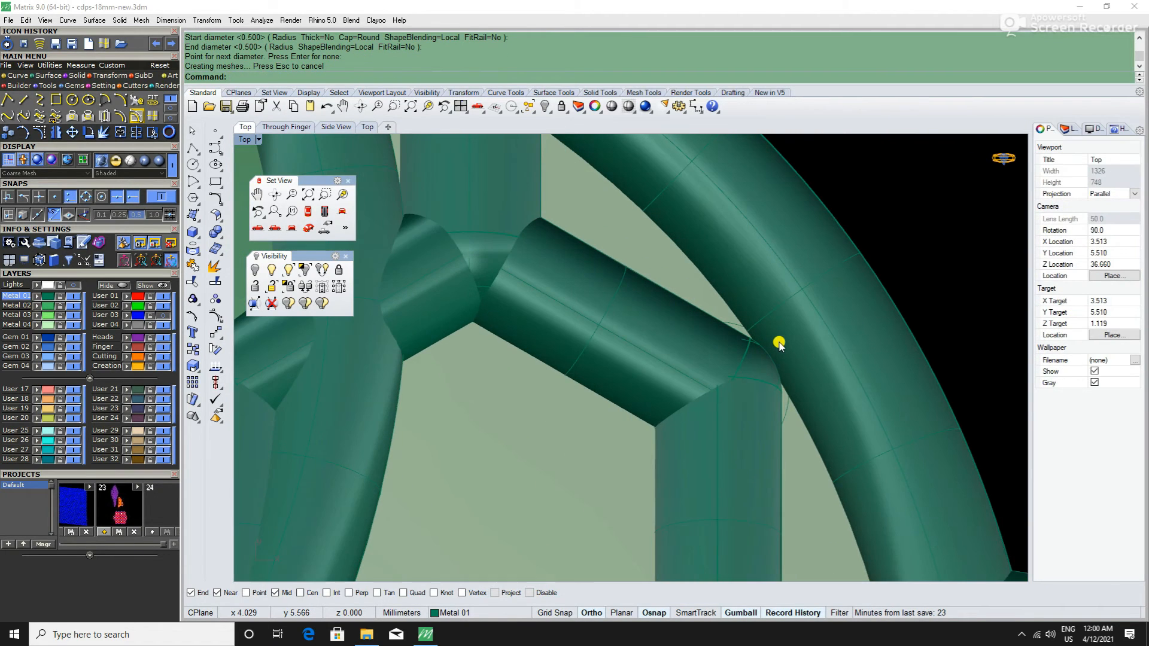
scroll(779, 348, down, 3)
scroll(790, 329, up, 4)
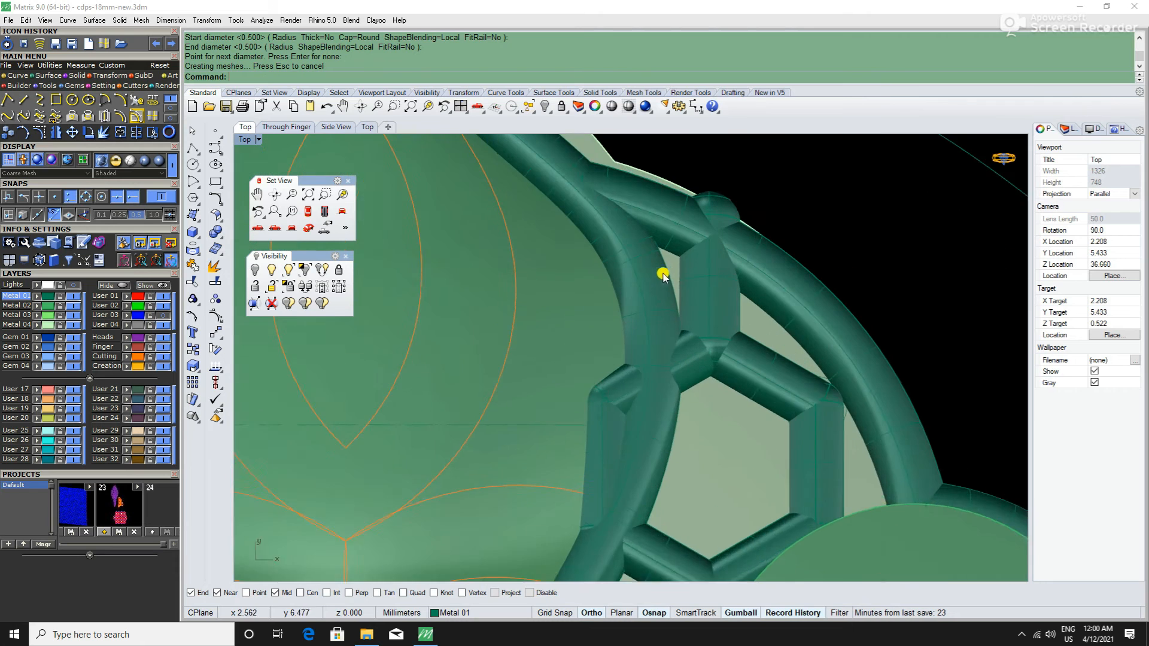
Step: Shorten the vertical segment's curve with Scale 1D from the hexagon's top corner so its pipe ends within the scalloped pipe
text(w)
key(Return)
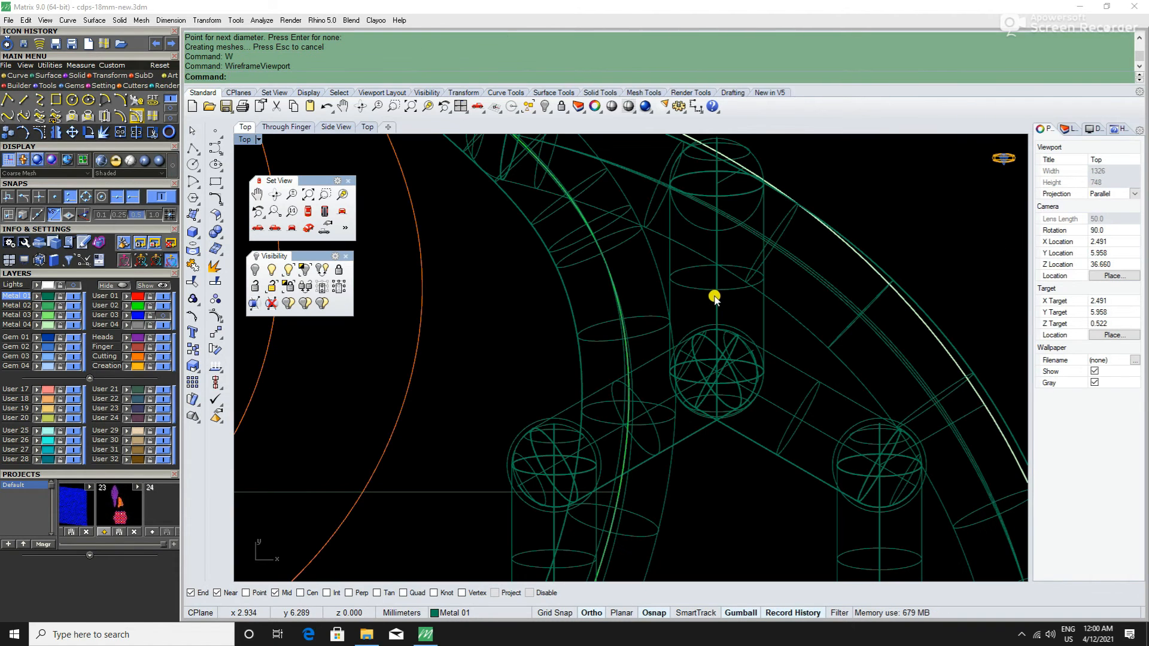
click(716, 297)
click(473, 377)
scroll(622, 412, down, 5)
scroll(703, 344, up, 8)
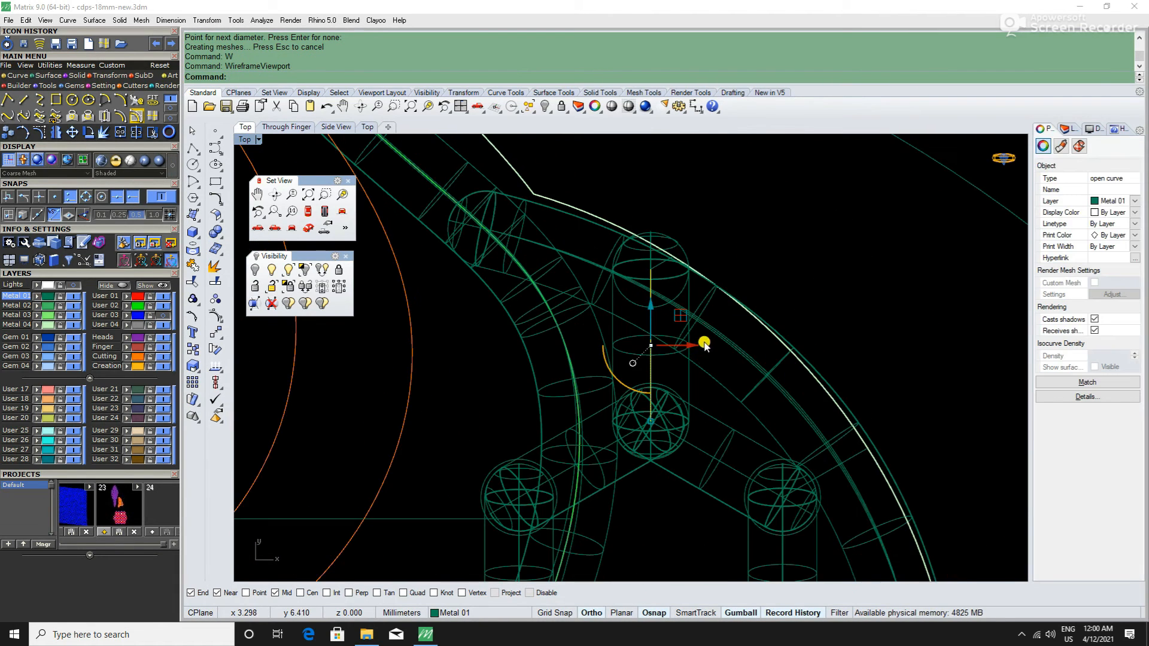
text(1D)
key(Return)
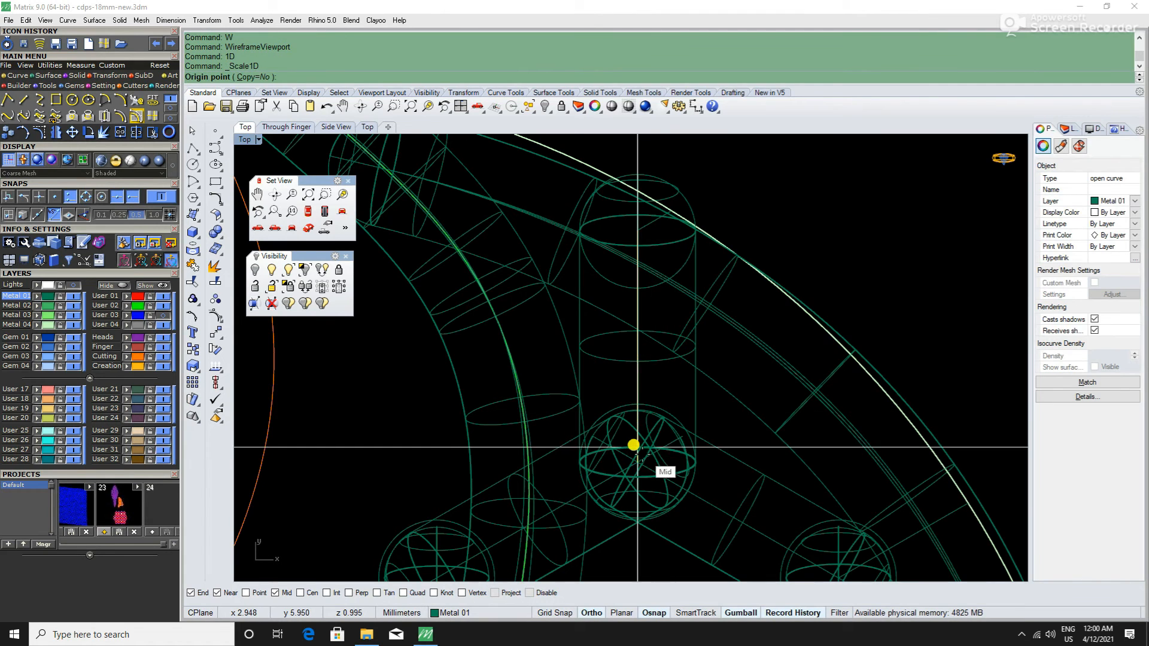
click(625, 451)
click(626, 240)
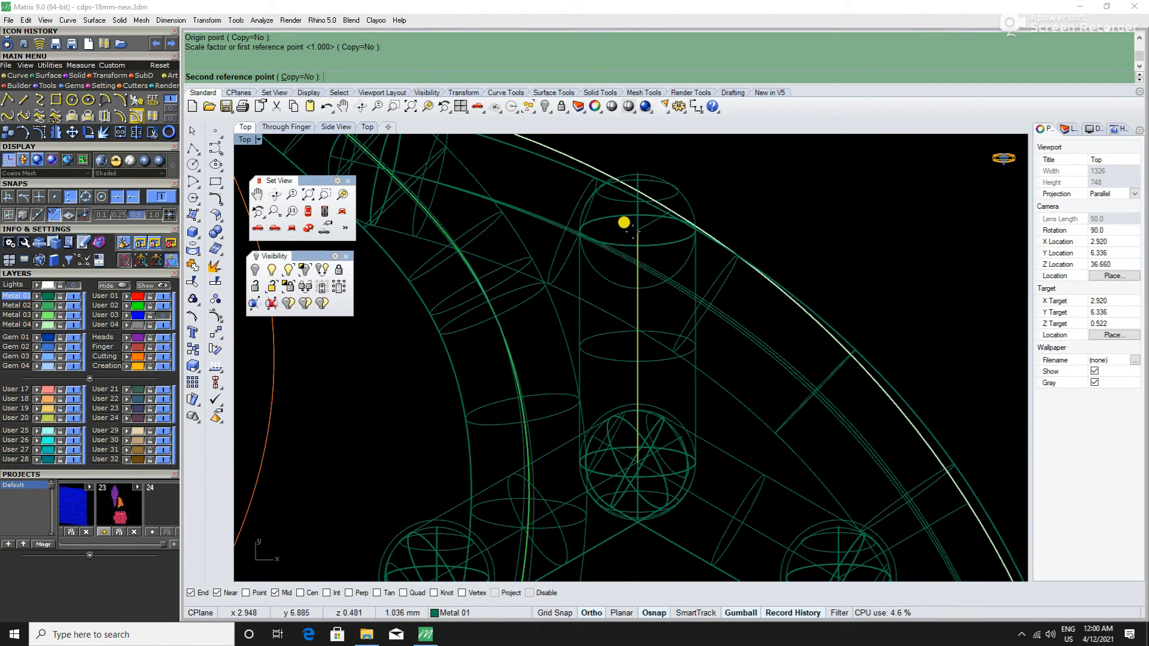
click(629, 314)
scroll(637, 323, down, 2)
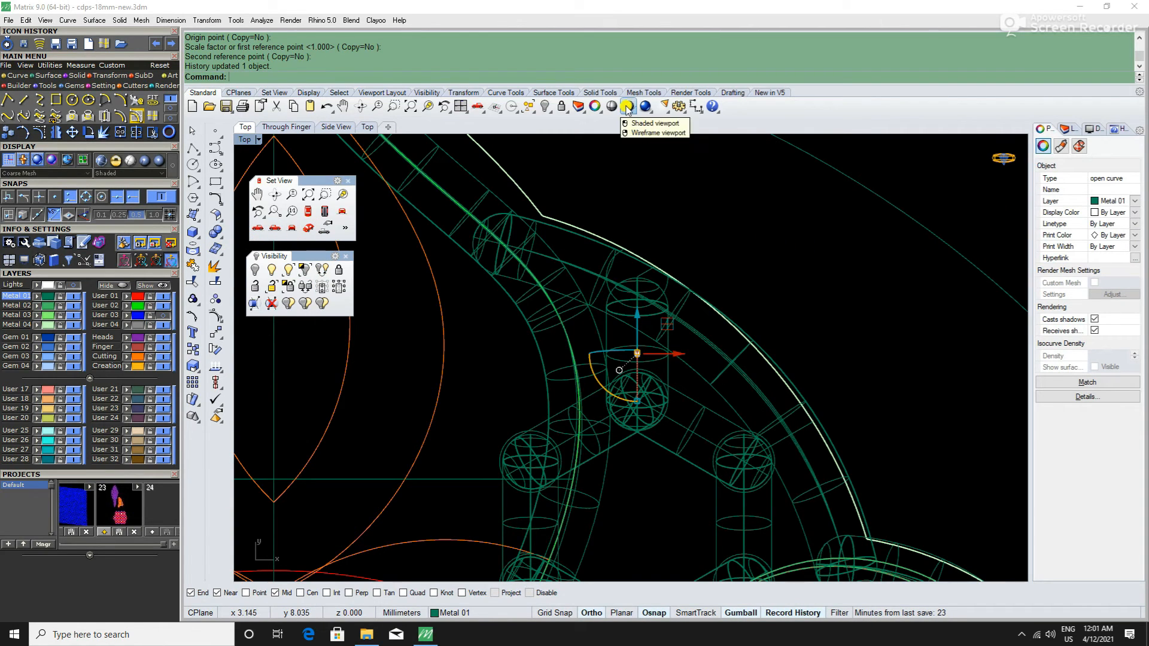
click(626, 111)
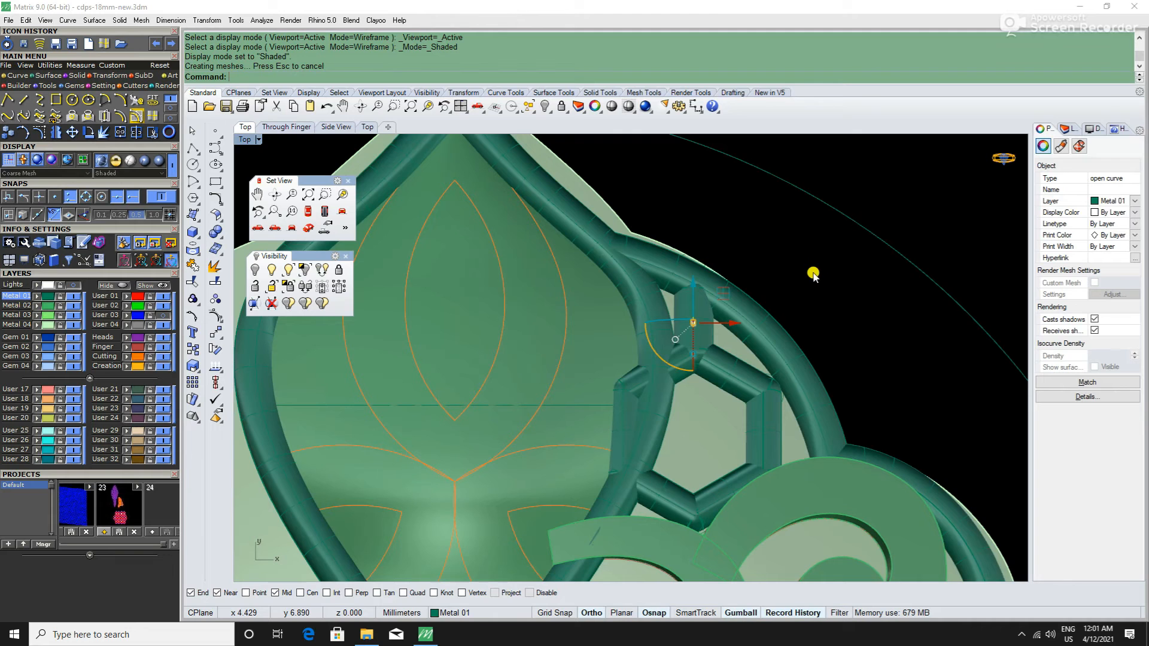
scroll(845, 348, up, 5)
key(Escape)
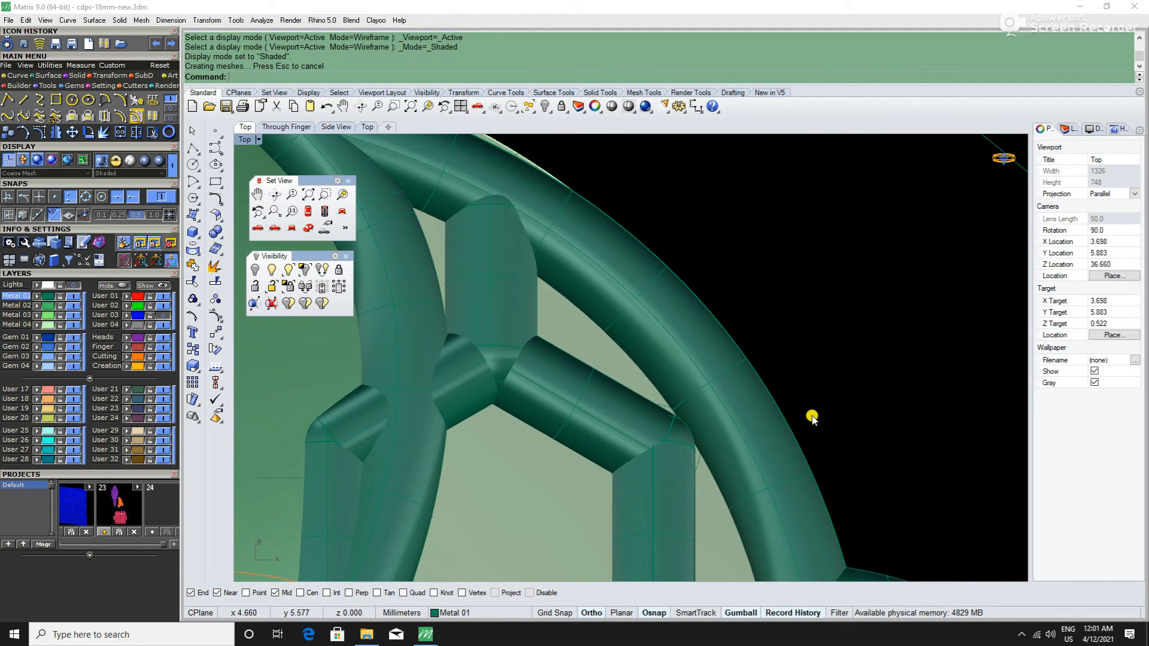
Step: In wireframe display, pipe the slanted segment from the hexagon's upper-right corner toward the scalloped edge with 0.5 start and end diameters
text(W)
key(Return)
scroll(718, 410, up, 3)
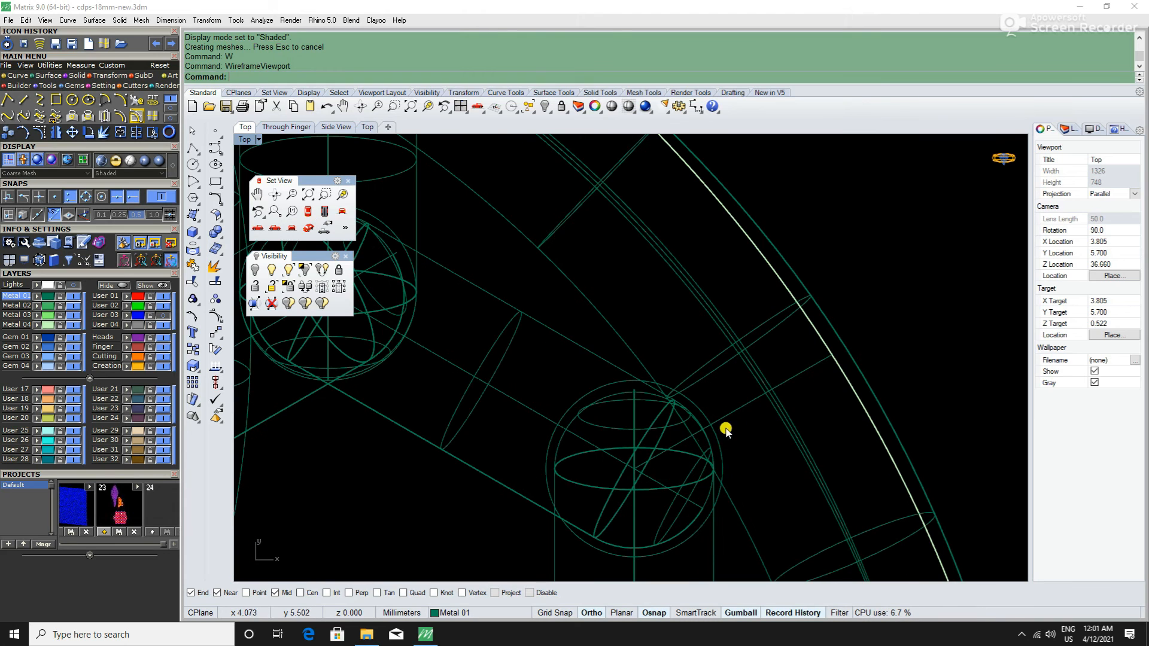
click(742, 406)
scroll(742, 406, down, 3)
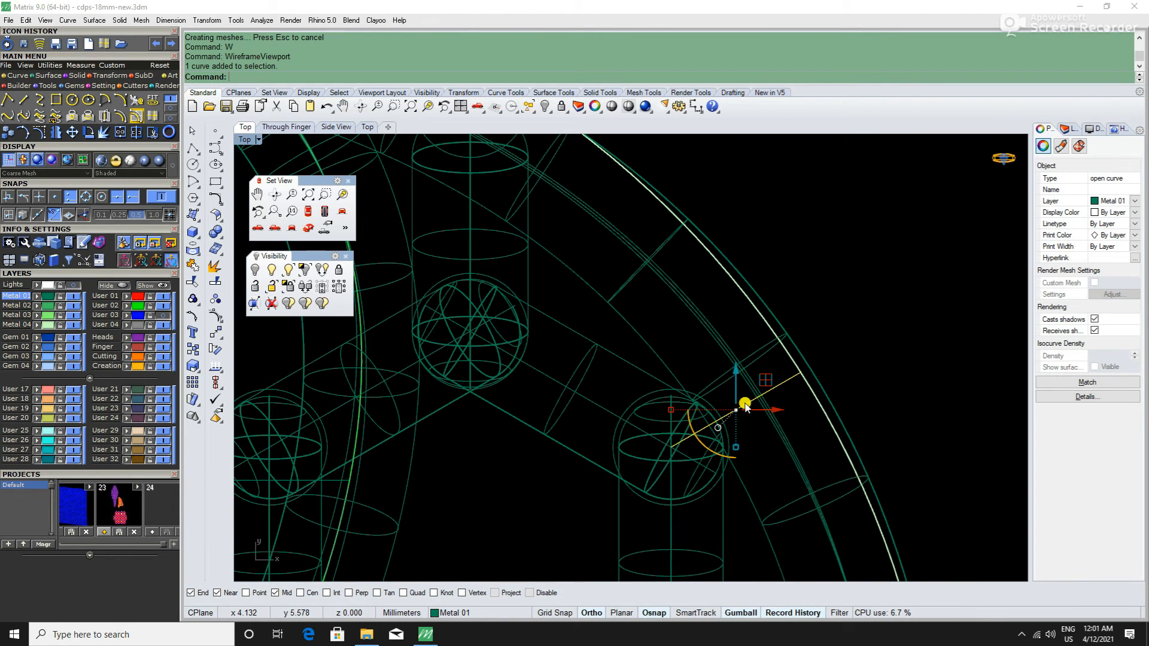
text(PP)
key(Return)
key(Return)
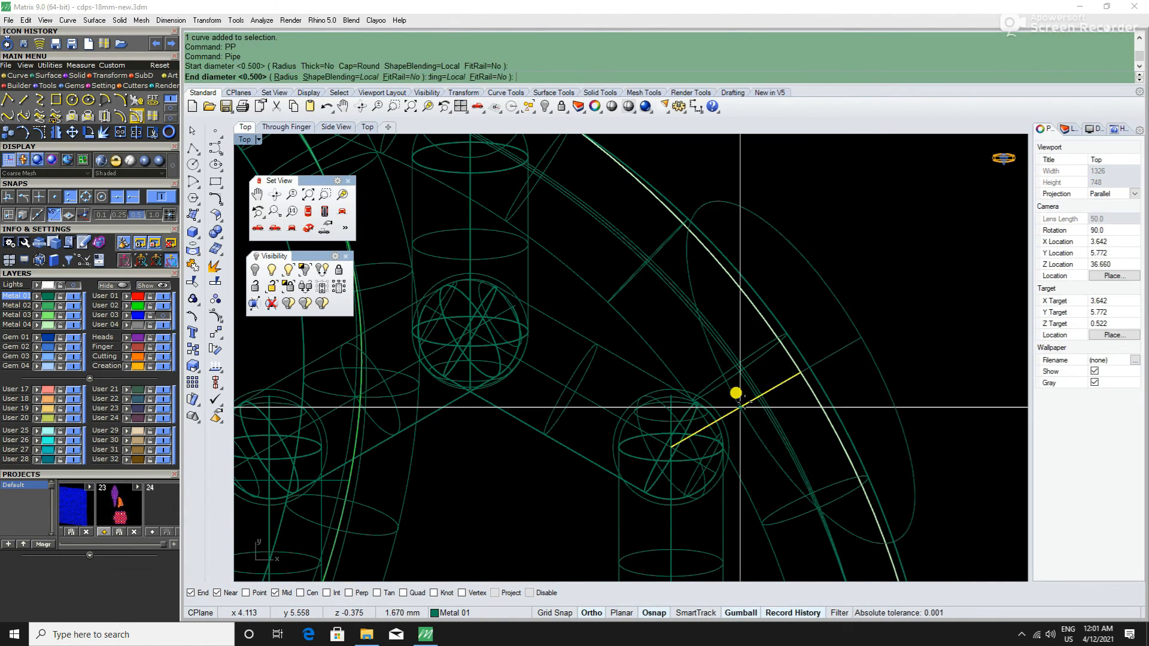
key(Return)
key(Return)
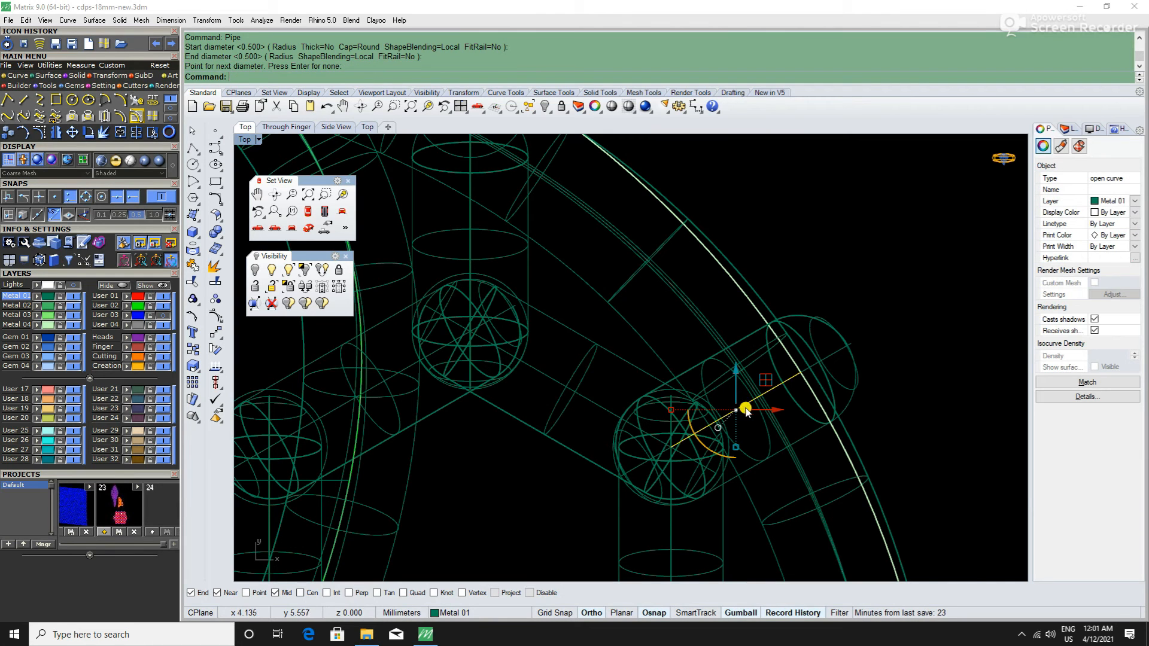
Step: Shorten the slanted segment's curve with Scale 1D from the hexagon corner to the scalloped pipe, and restore the shaded display
text(1D)
key(Return)
click(671, 446)
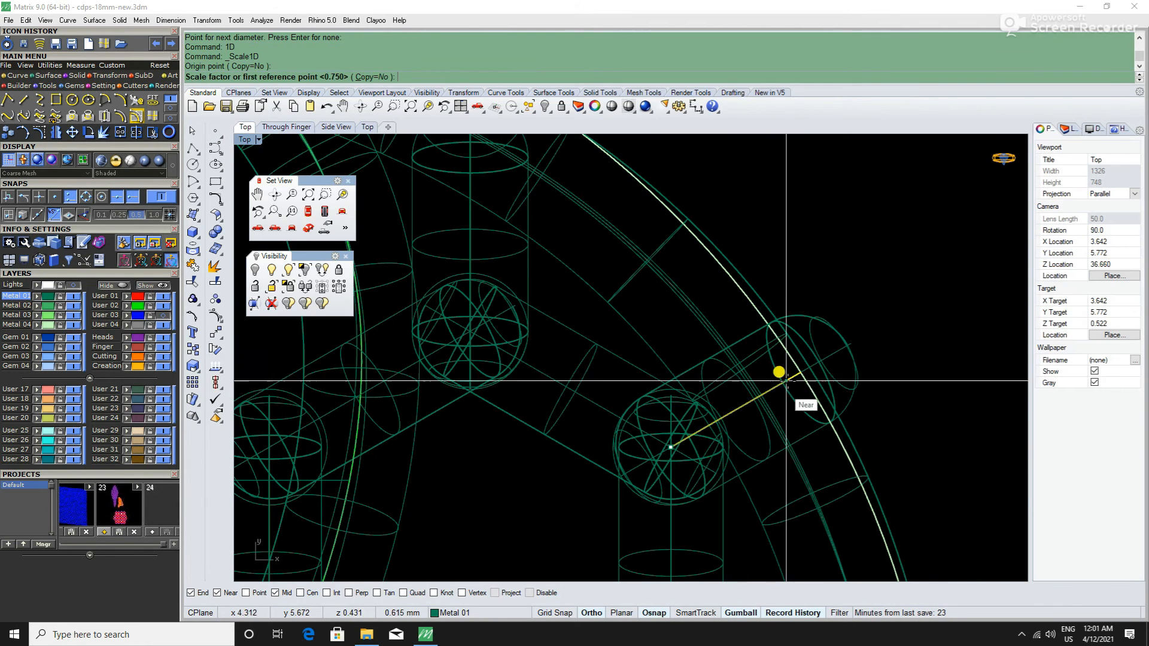
click(800, 373)
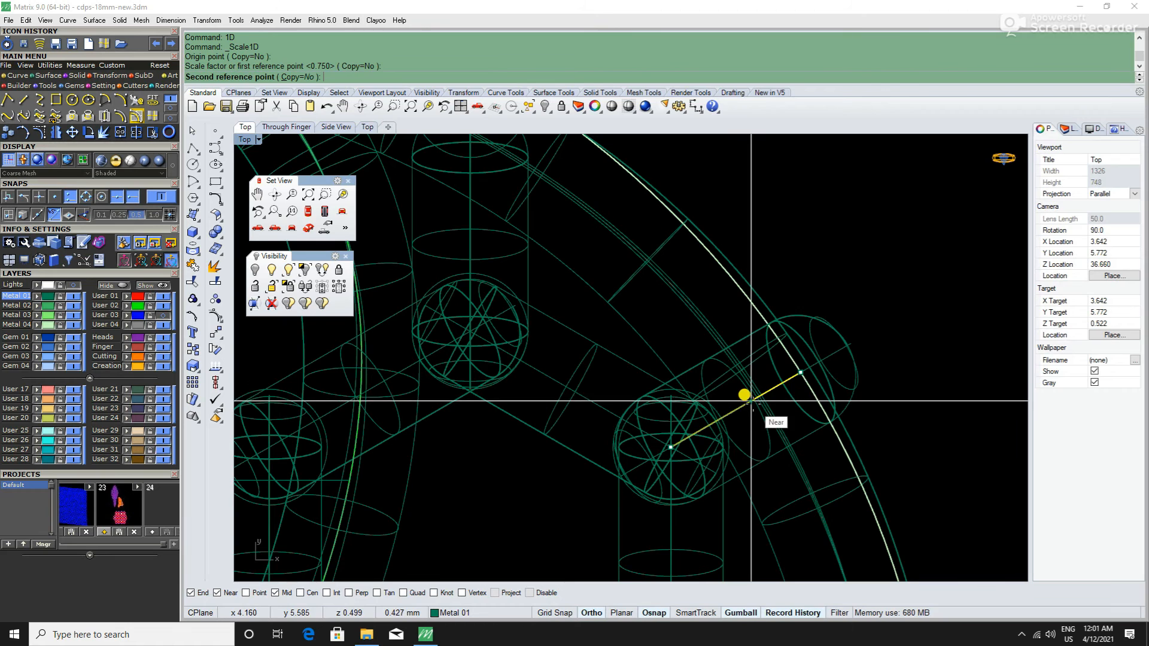
click(751, 402)
scroll(721, 425, down, 6)
key(Escape)
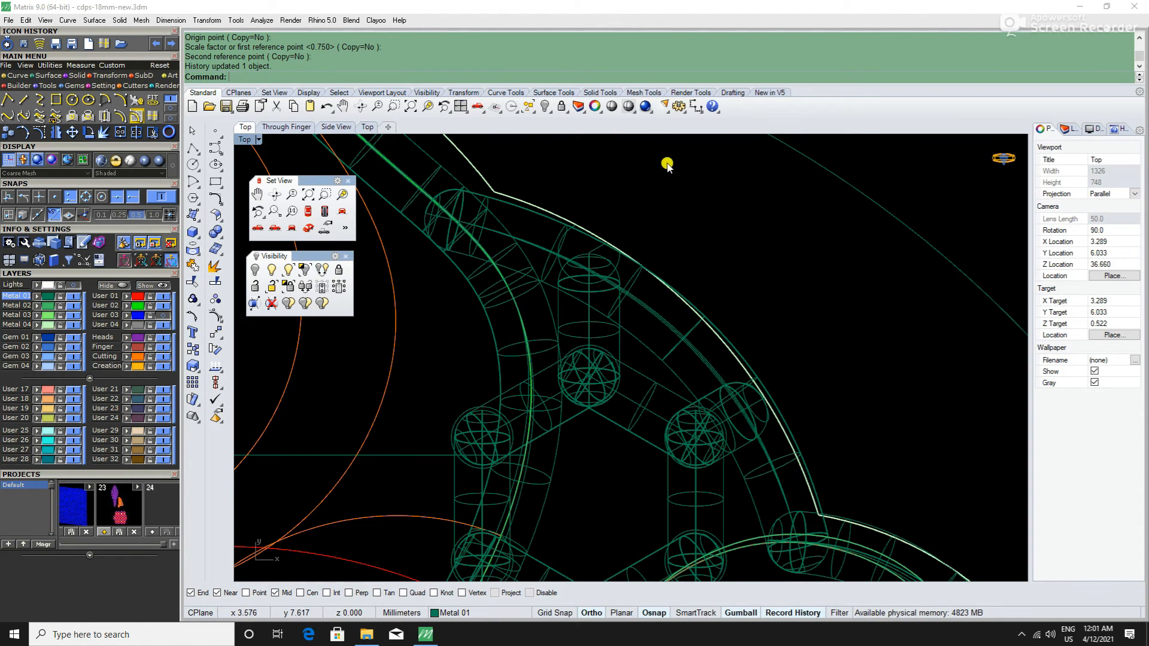
click(627, 106)
scroll(765, 290, down, 4)
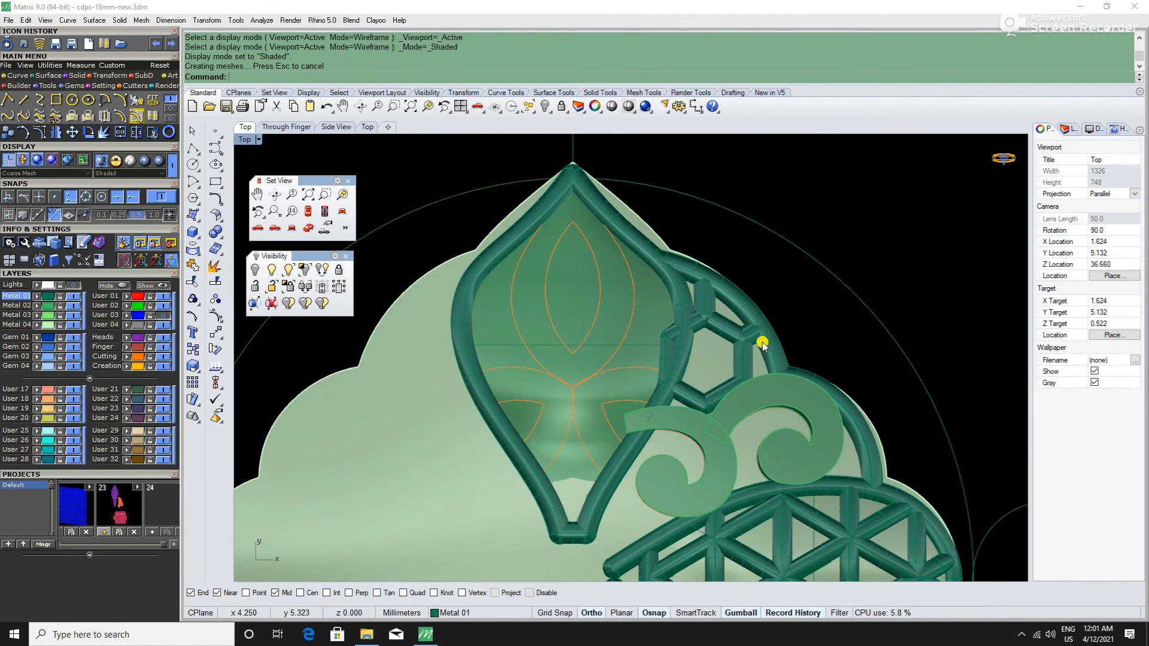
Step: Delete the hexagon's vertical side pipe that lies inside the leaf
scroll(762, 344, up, 6)
click(633, 352)
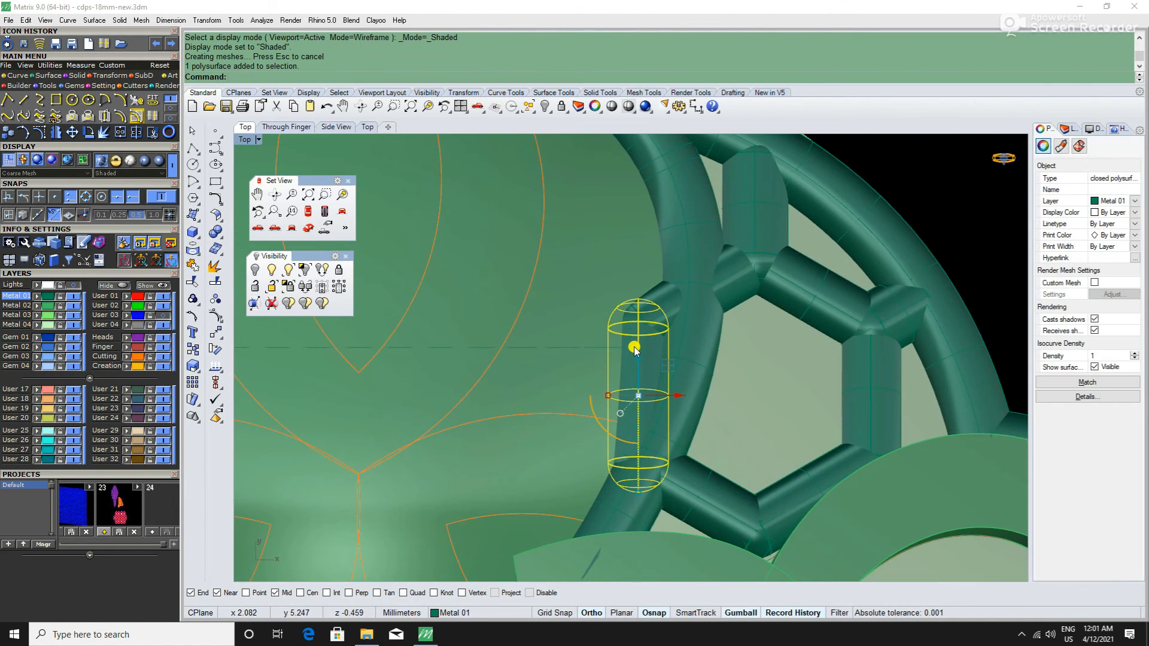
key(Delete)
Step: Try removing the hexagon's upper-left slanted pipe that crosses the leaf edge
scroll(663, 311, up, 2)
click(652, 313)
key(Delete)
scroll(620, 345, down, 6)
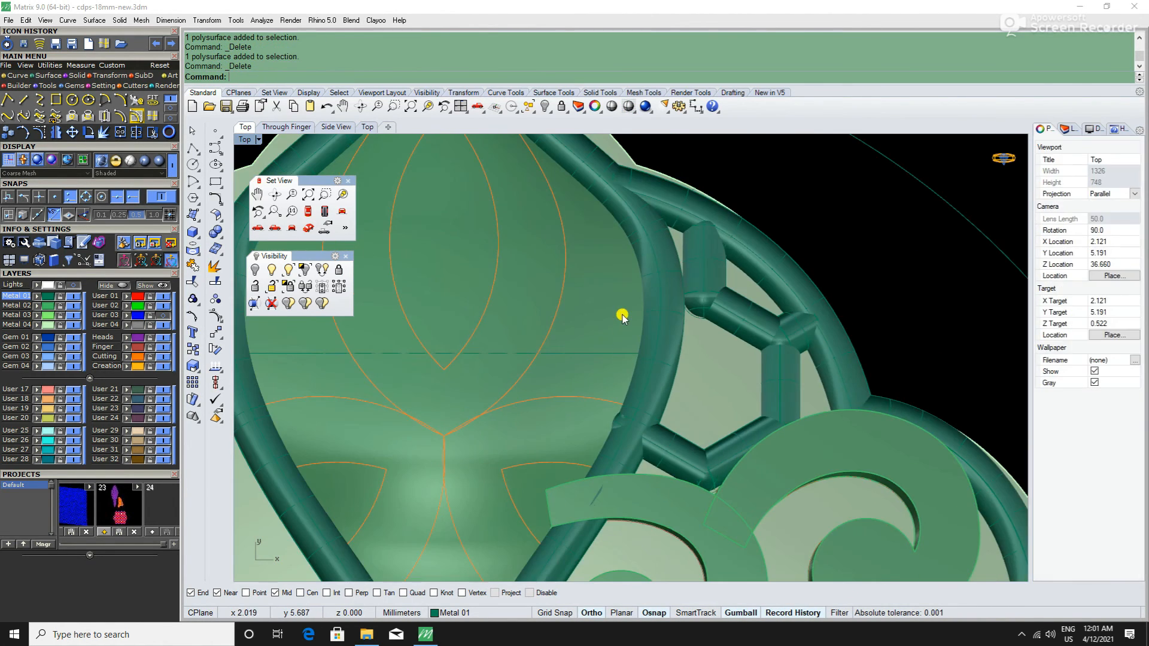
scroll(622, 317, down, 2)
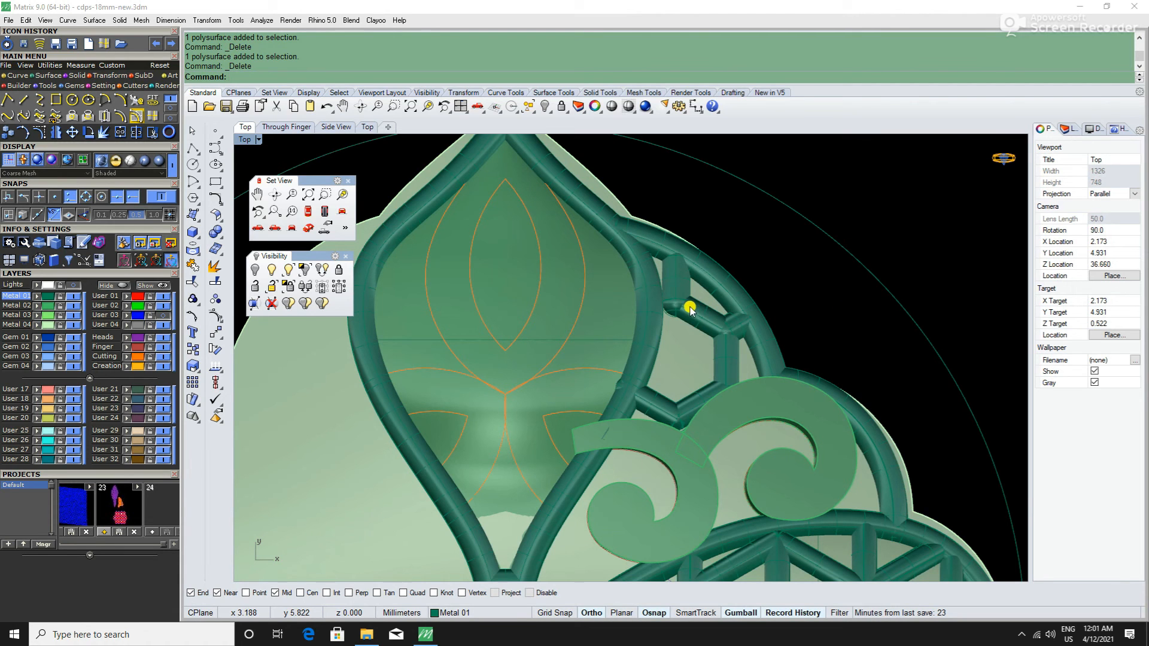
key(ctrl+z)
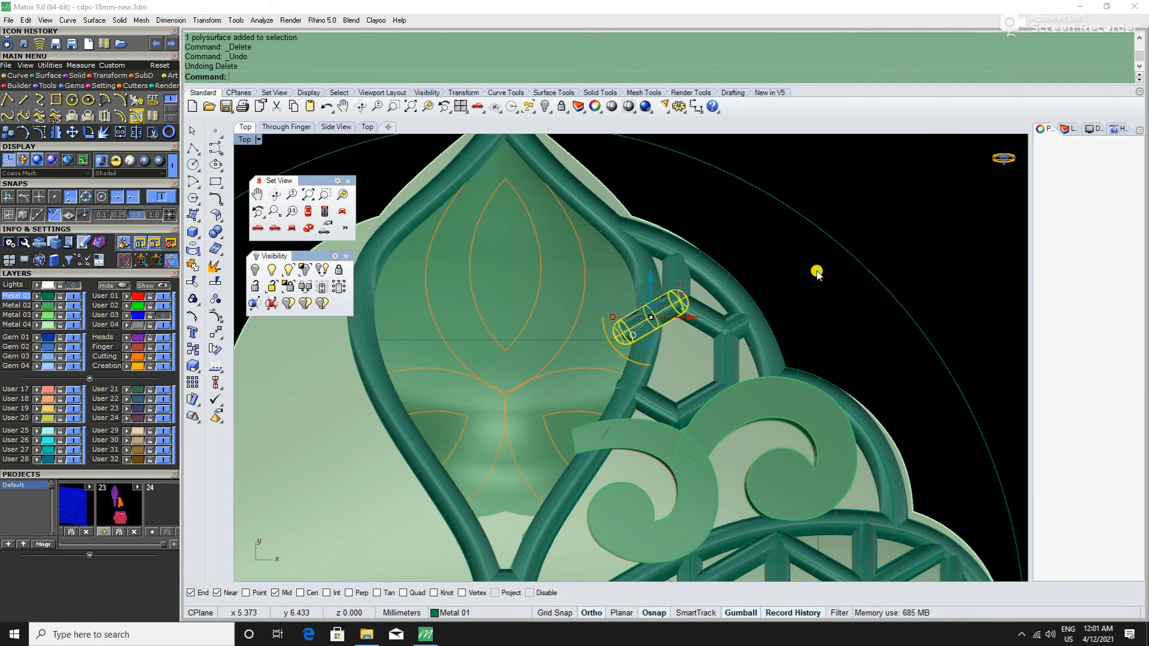
Step: In wireframe display, shorten the hexagon's upper-left slanted pipe curve with Scale 1D from the hexagon's top corner to the leaf's edge
scroll(662, 313, up, 4)
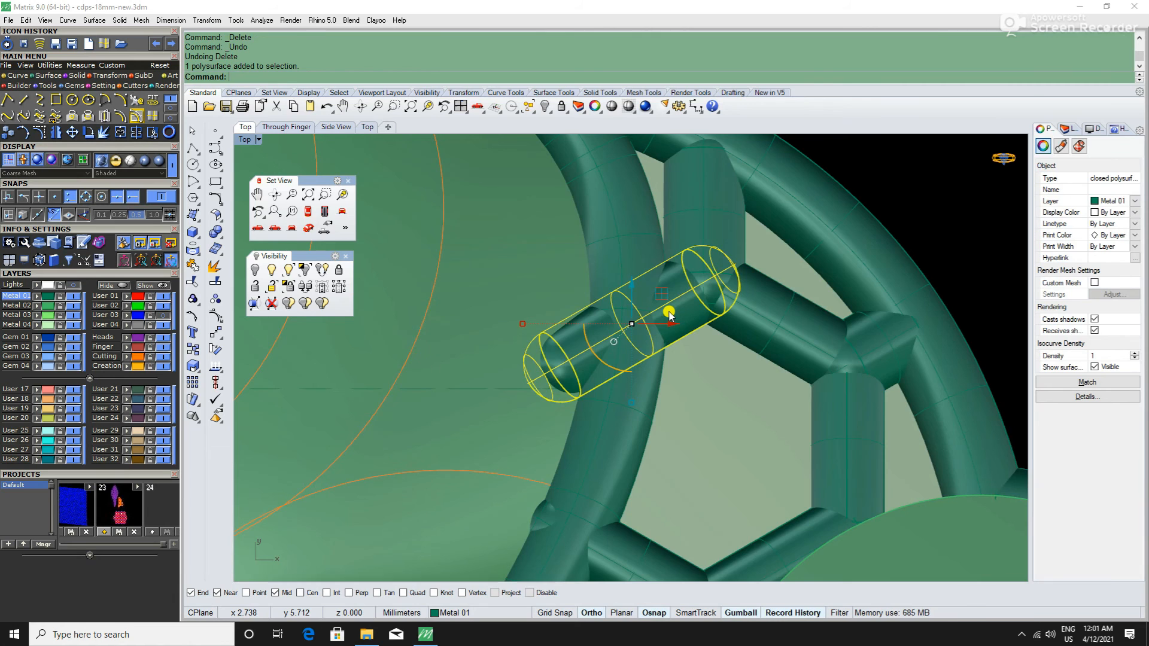
text(w)
key(Return)
click(664, 312)
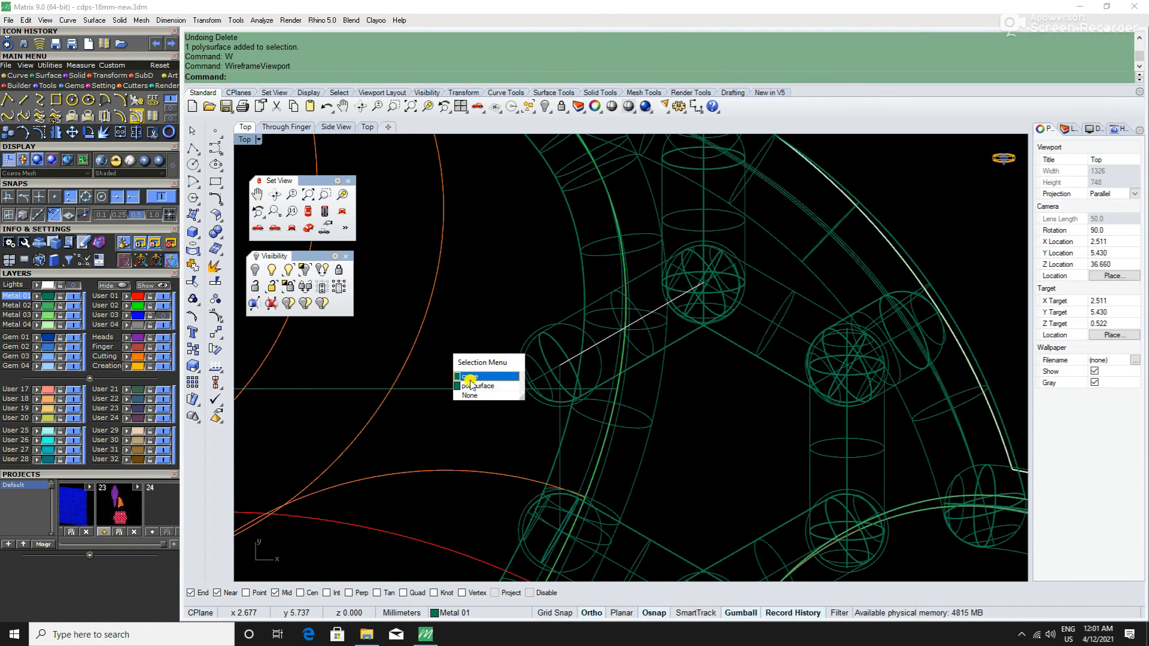
click(470, 377)
text(1d)
key(Return)
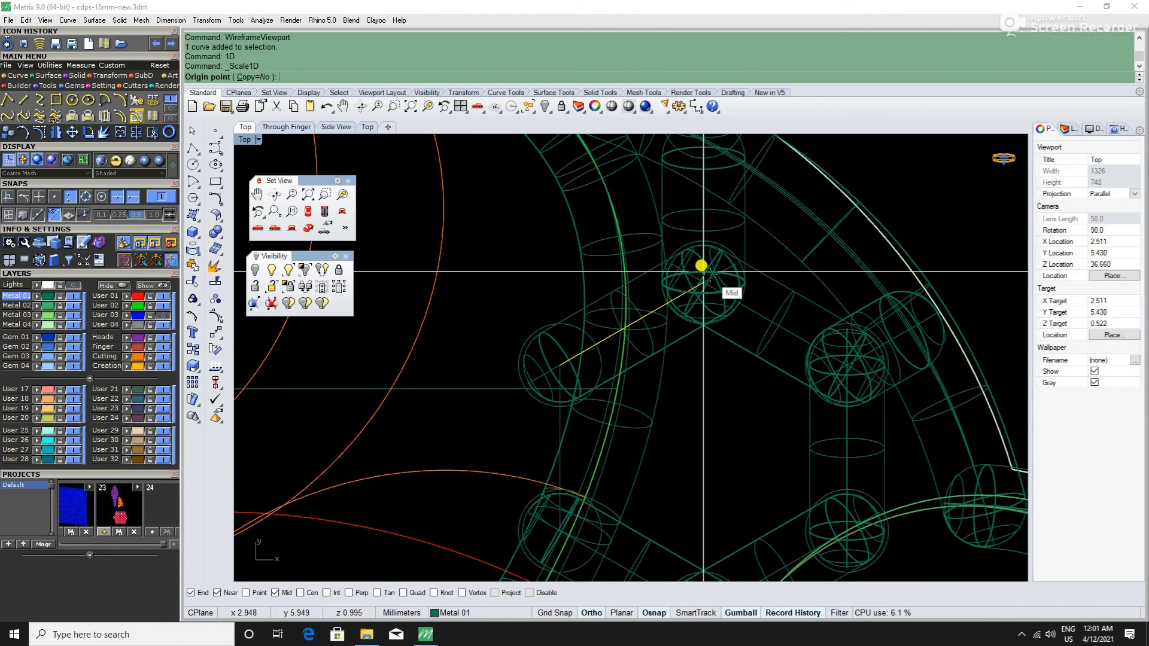
click(703, 272)
click(556, 359)
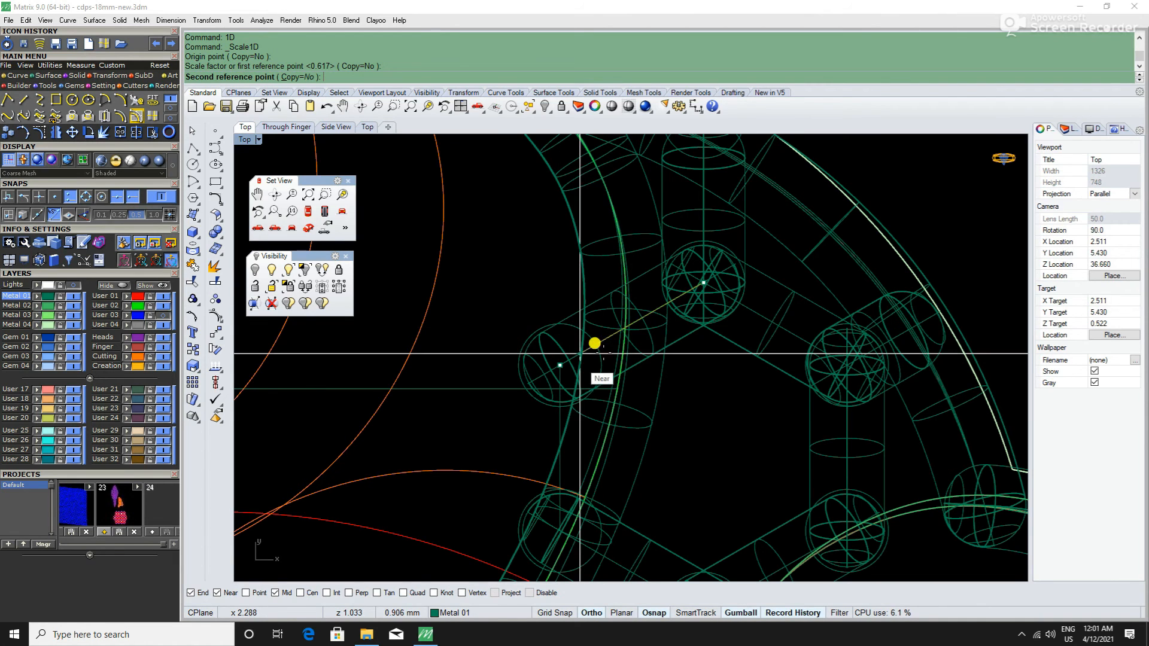
click(629, 337)
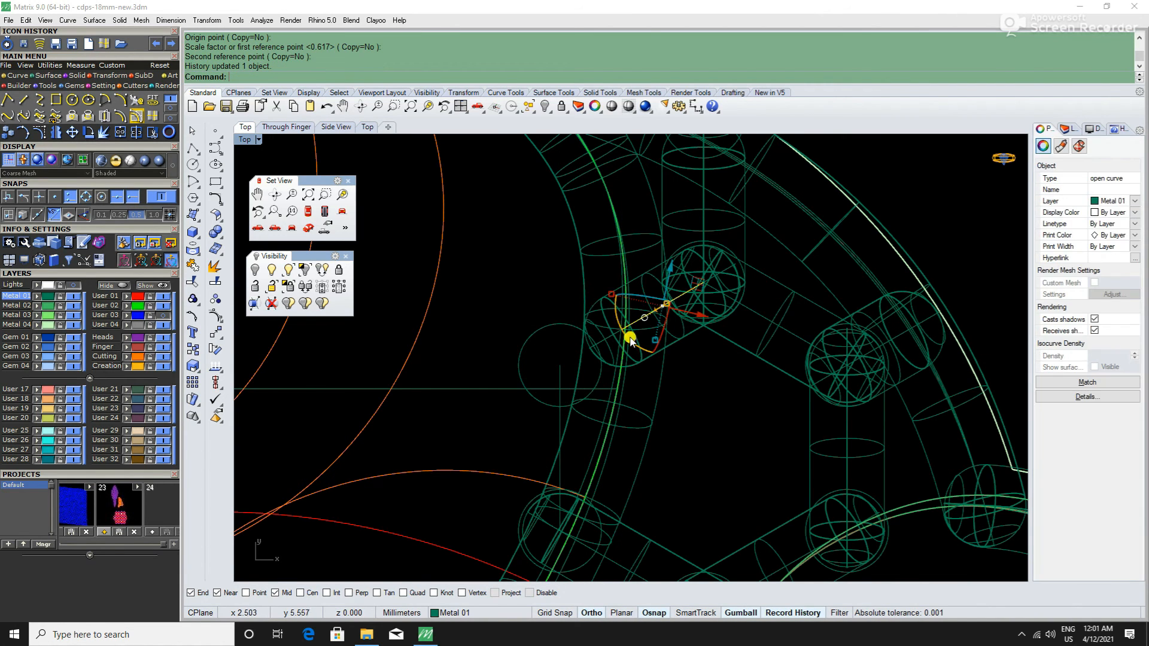
click(544, 303)
scroll(559, 327, down, 6)
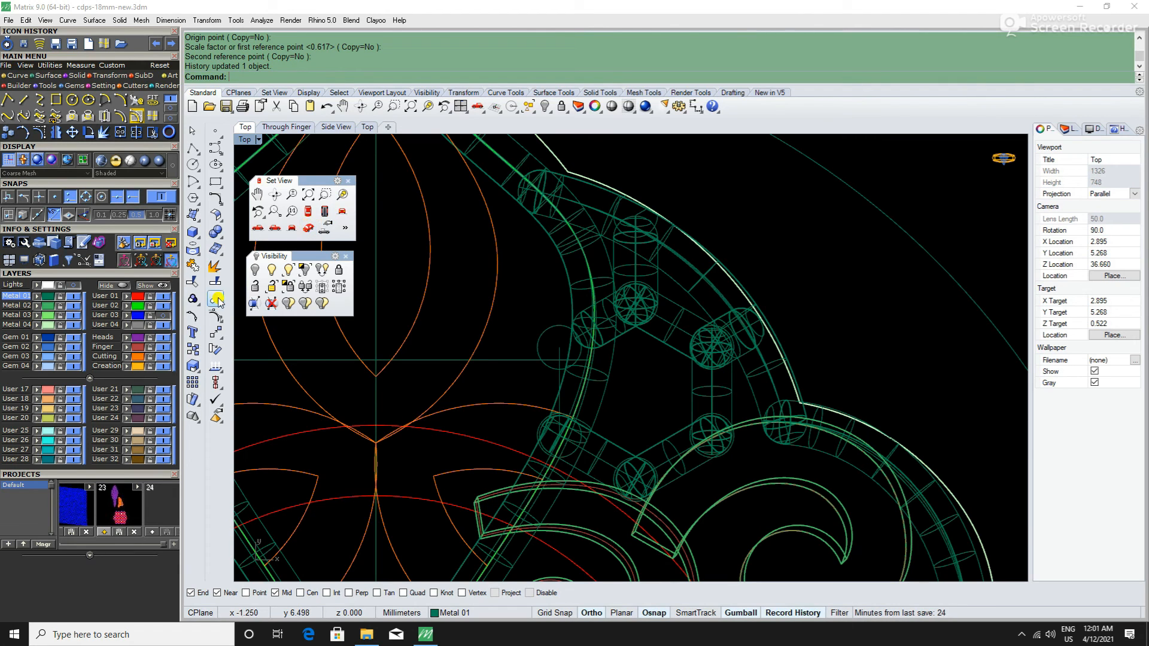
Step: Restore the shaded display and hide the Metal 04 layer holding the scalloped base
click(628, 108)
scroll(730, 354, down, 3)
scroll(694, 356, up, 3)
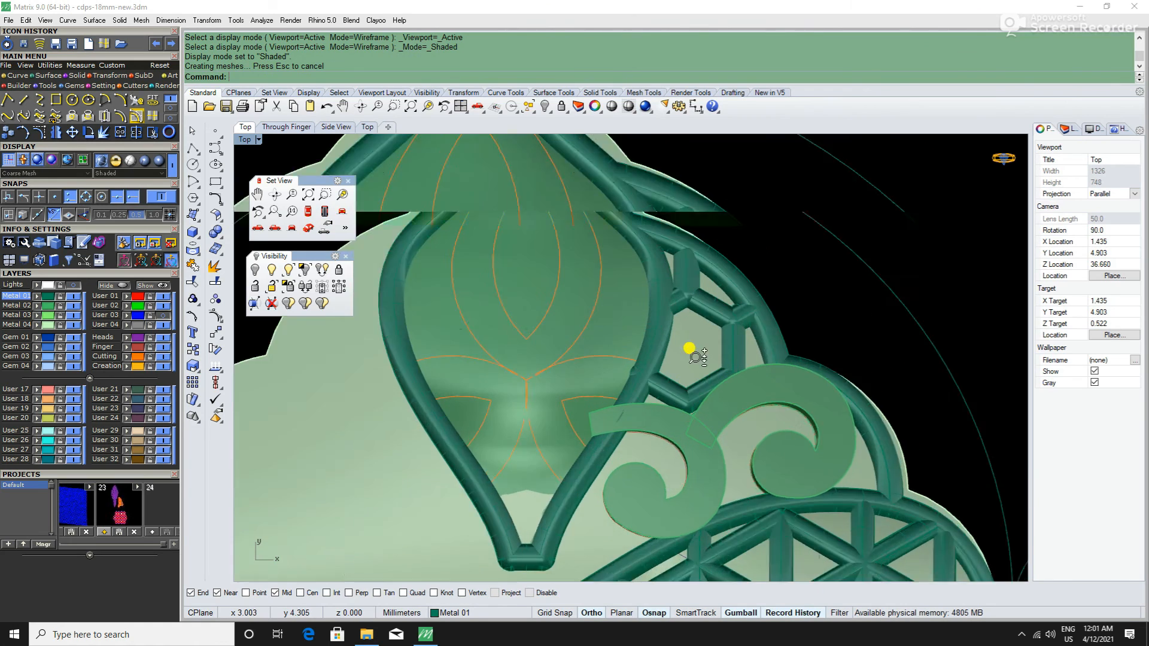
scroll(689, 348, up, 3)
scroll(683, 398, down, 3)
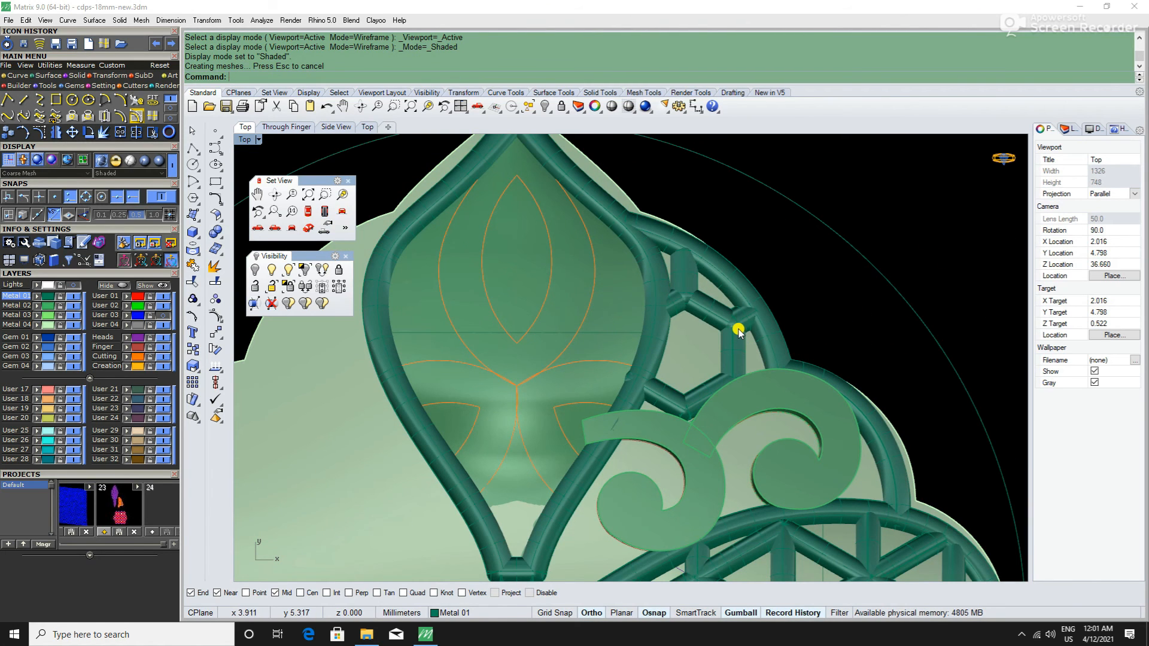
scroll(794, 341, down, 3)
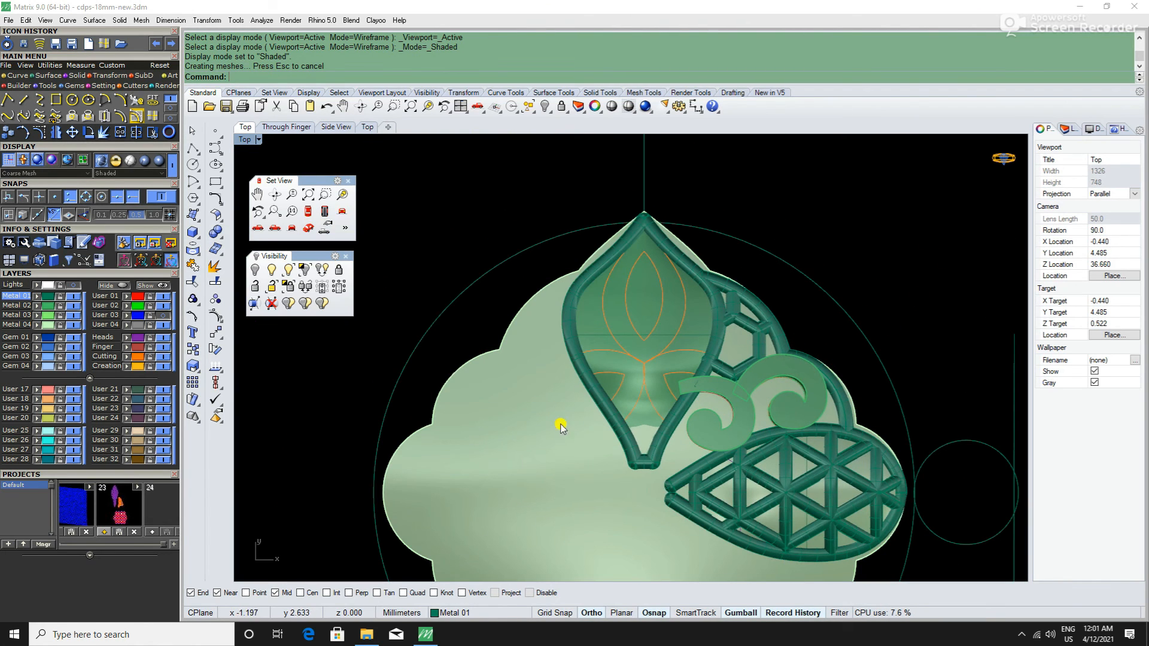
click(73, 325)
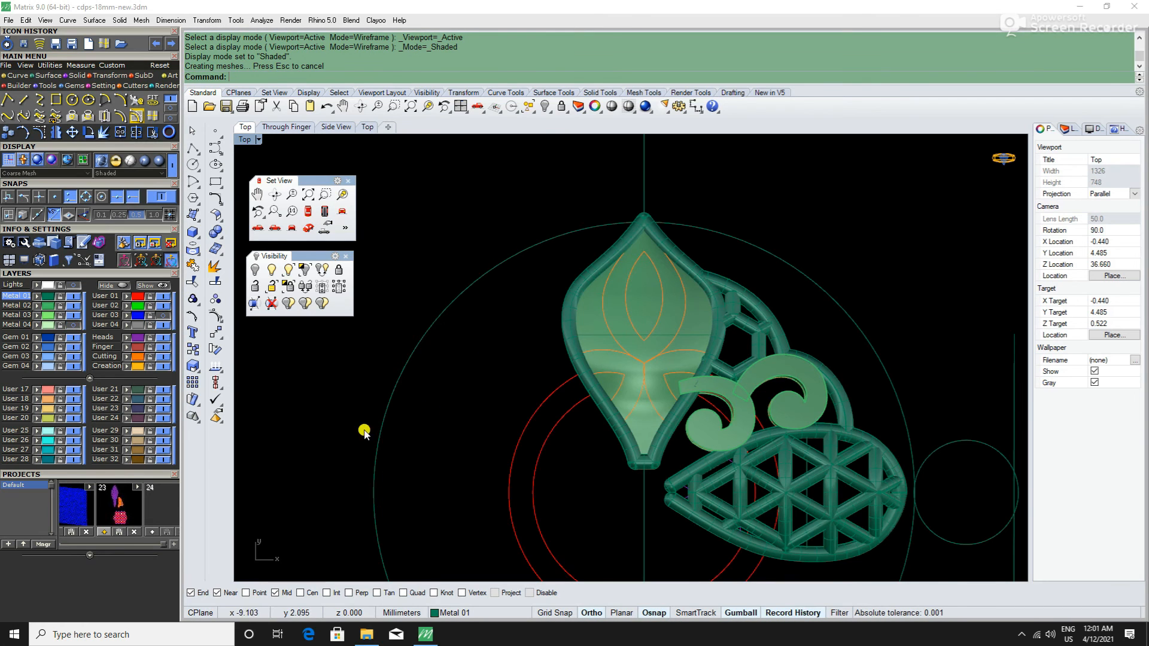
scroll(682, 319, down, 2)
scroll(683, 381, up, 4)
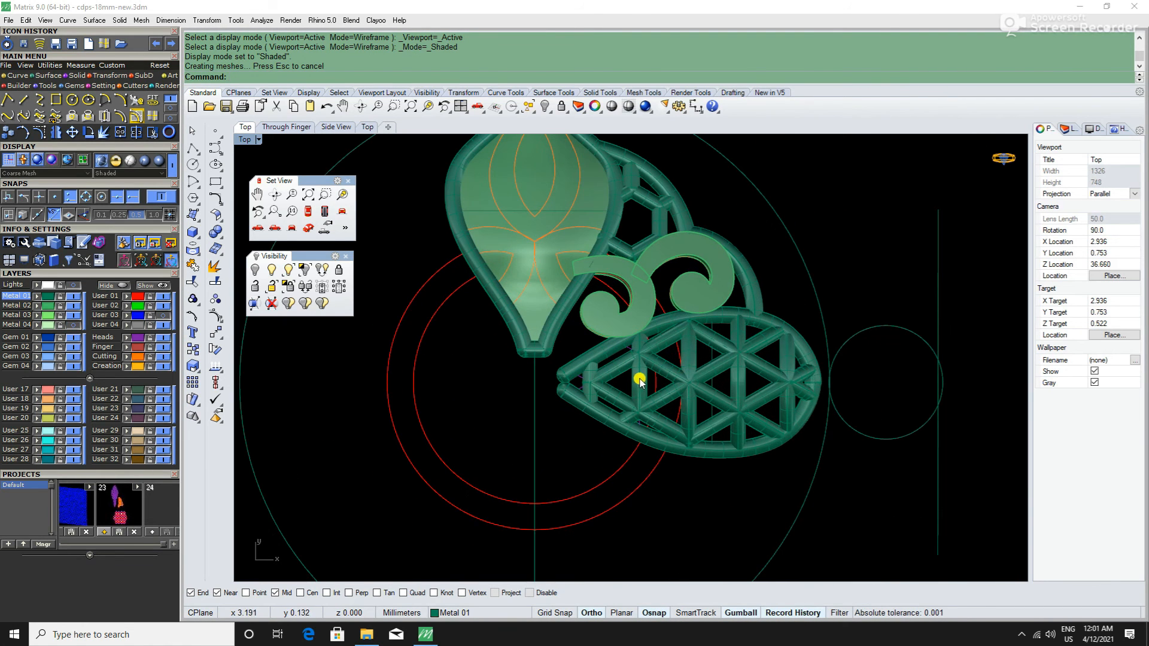
Step: Select the scroll nearest the leaf with its two curves and move them slightly up and to the left
scroll(668, 328, up, 4)
click(630, 291)
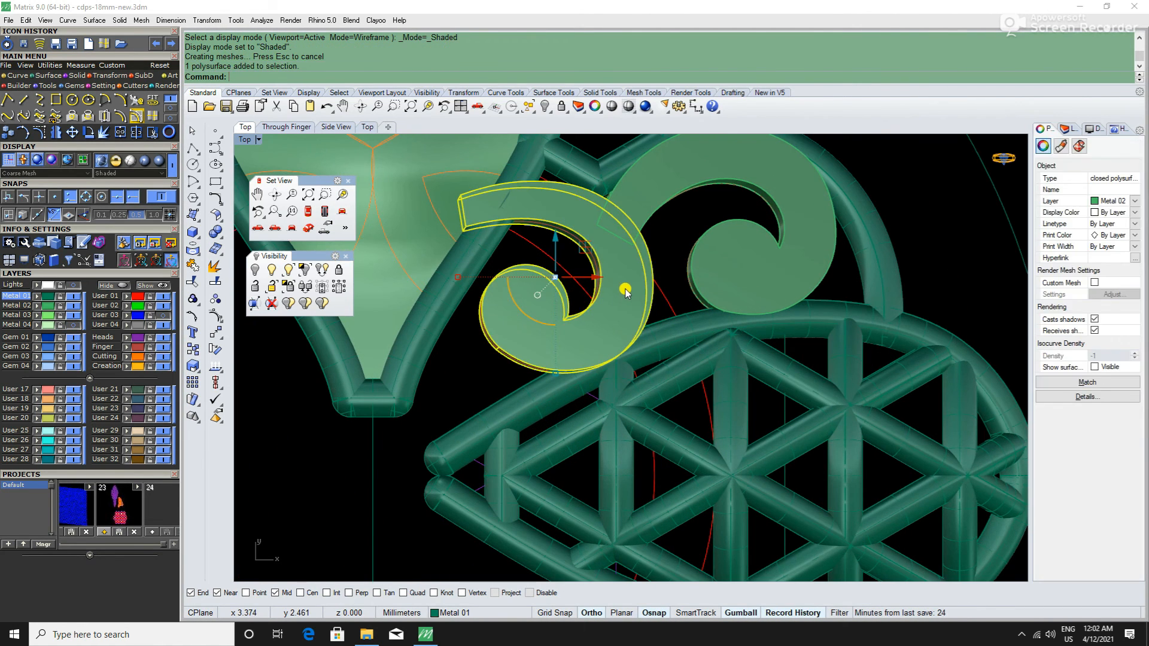
scroll(572, 263, up, 2)
scroll(618, 291, down, 2)
scroll(739, 389, up, 5)
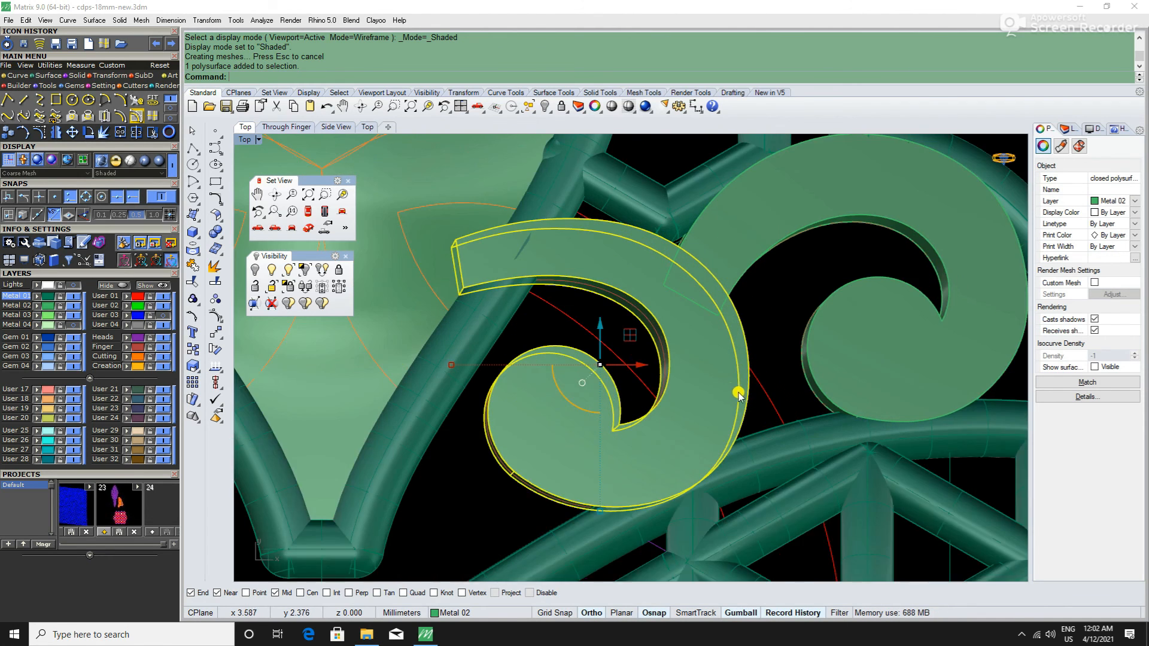
click(758, 407)
drag(730, 418, 716, 422)
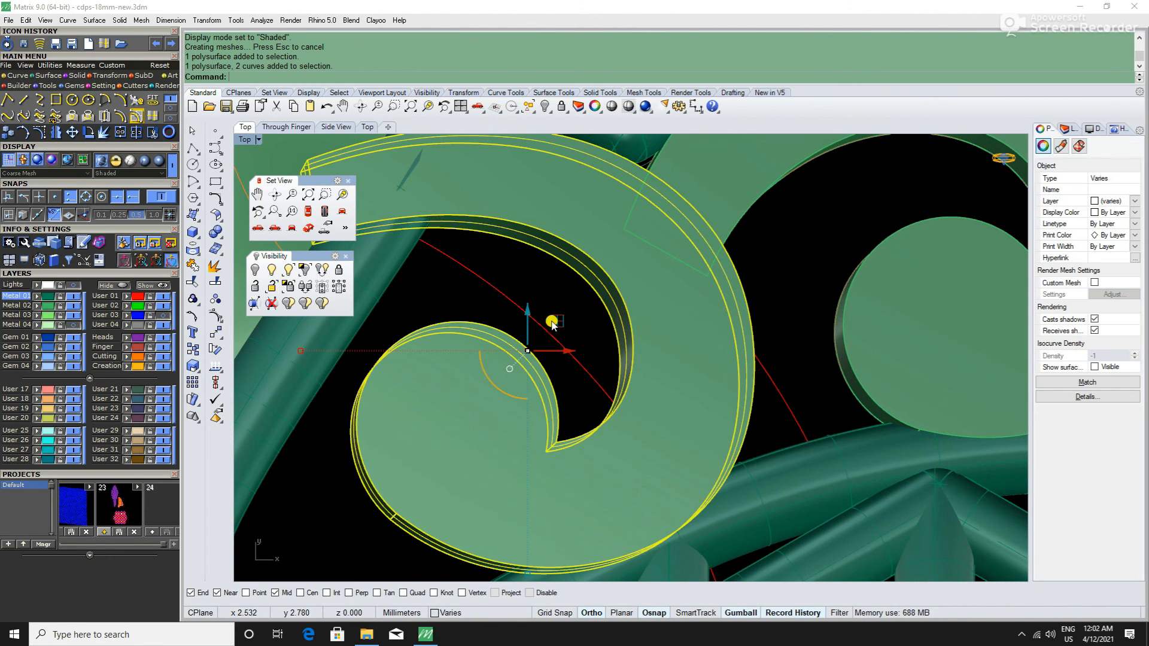
drag(563, 323, 533, 302)
scroll(652, 357, down, 3)
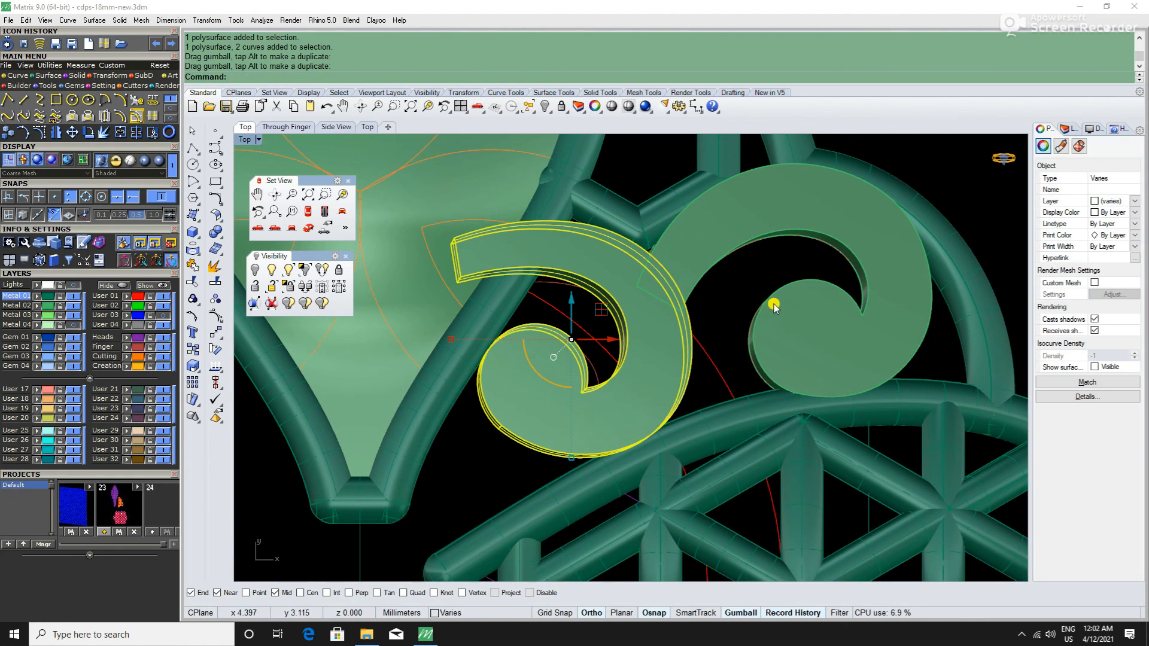
Step: Select the outer scroll with its curves and shift them slightly up and left toward the hexagon mesh, undoing the first attempt
click(820, 264)
click(787, 310)
scroll(798, 257, up, 1)
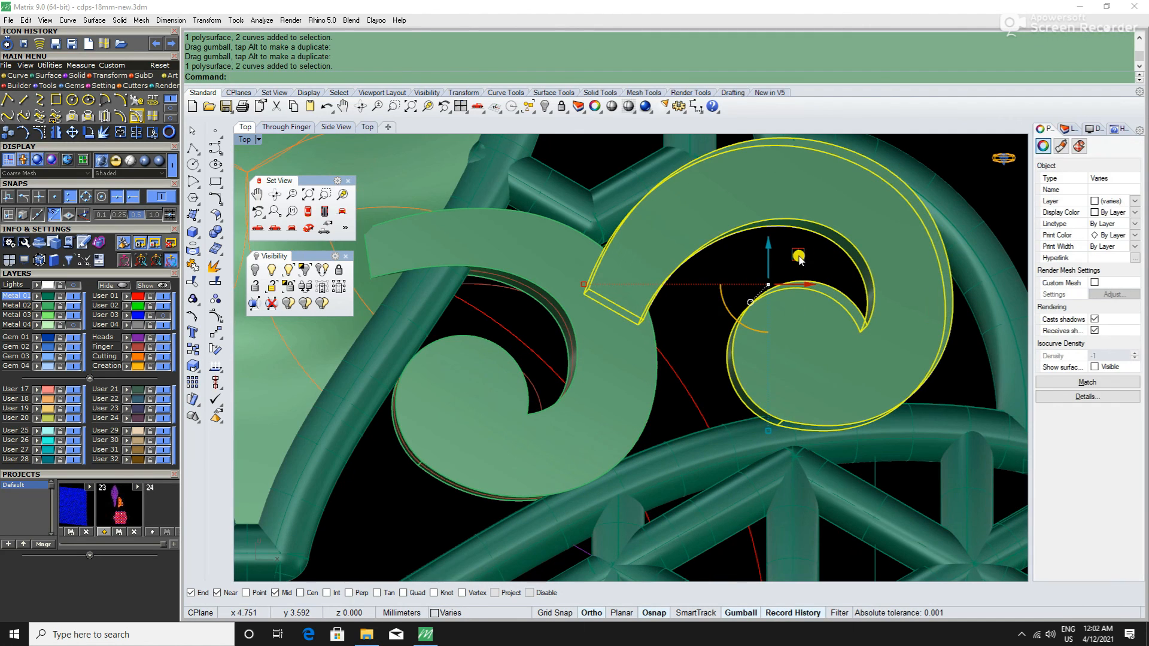
drag(799, 257, 777, 244)
key(ctrl+z)
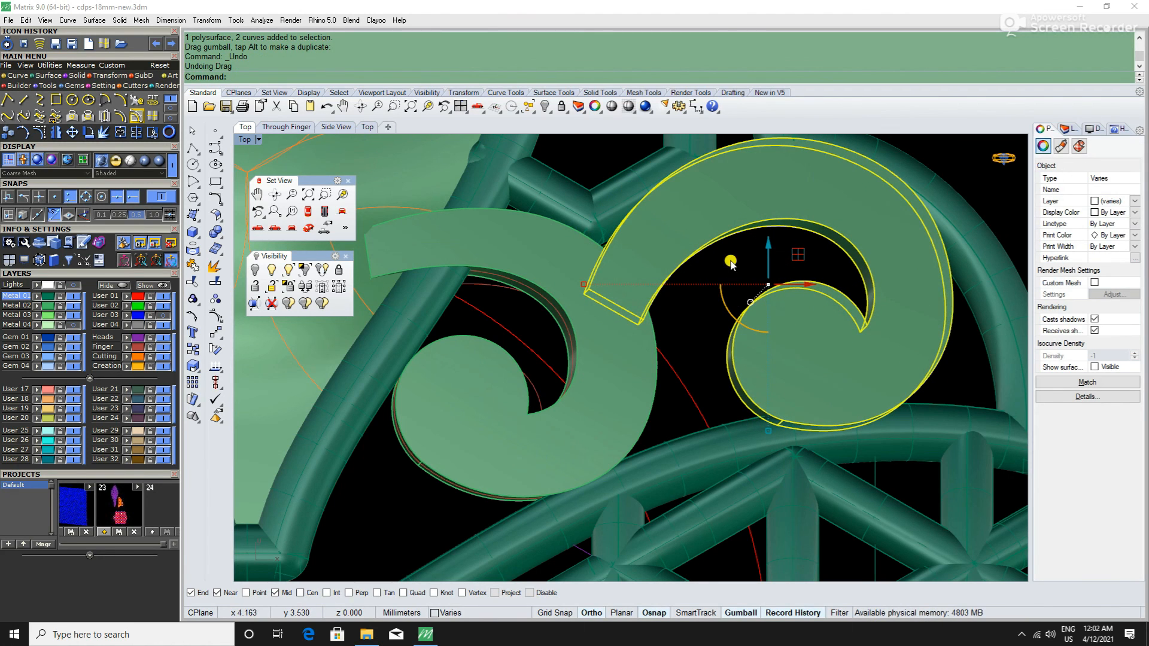
shift+click(687, 272)
drag(798, 254, 784, 246)
click(683, 303)
scroll(652, 366, down, 12)
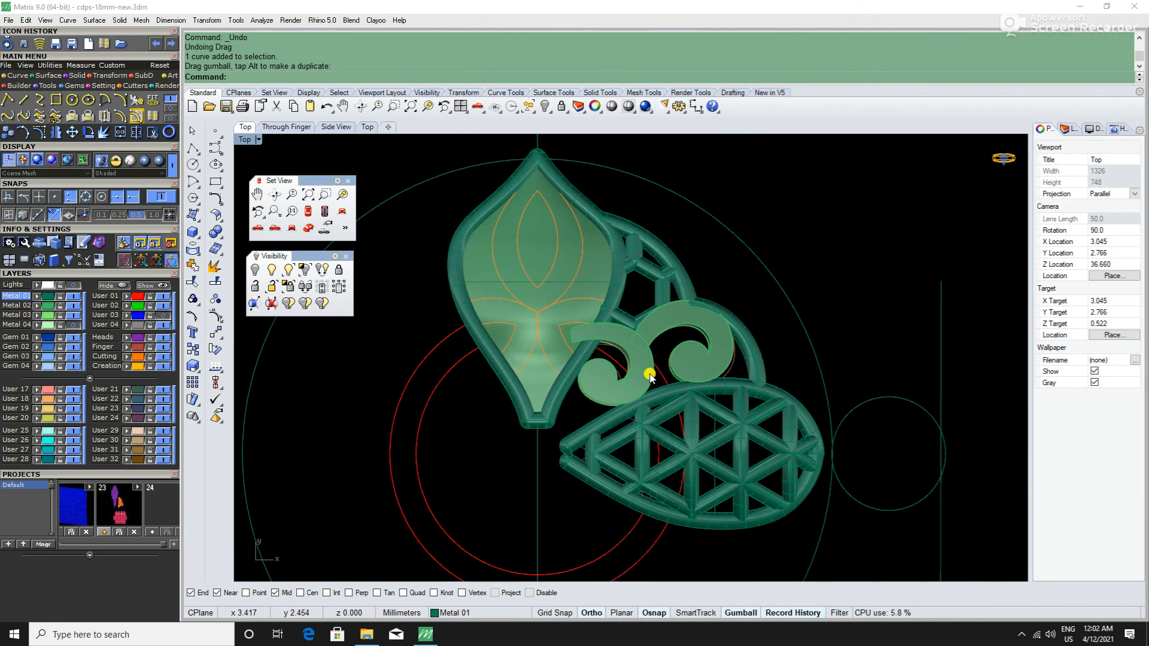
scroll(731, 367, up, 6)
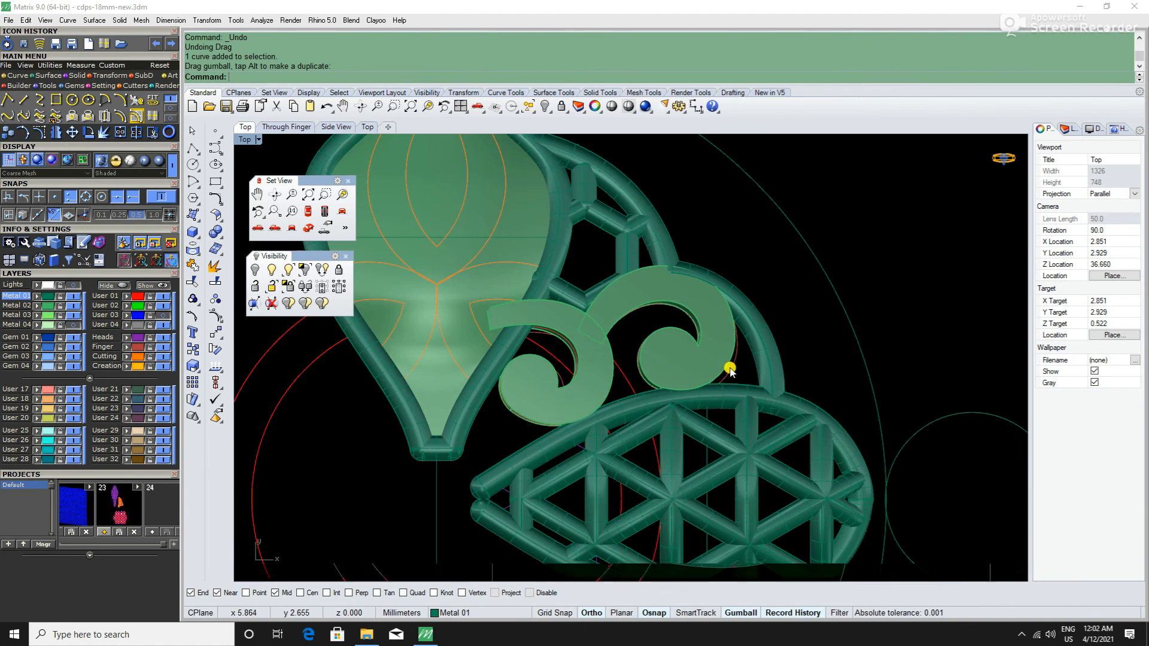
click(730, 371)
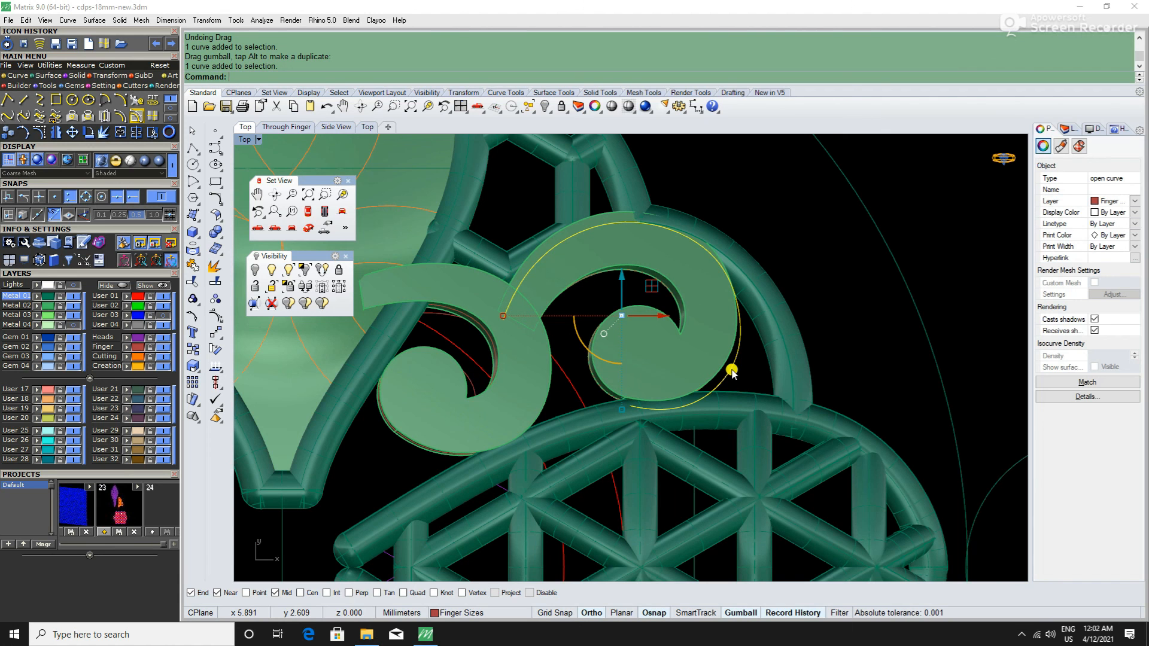
click(844, 303)
scroll(820, 377, down, 8)
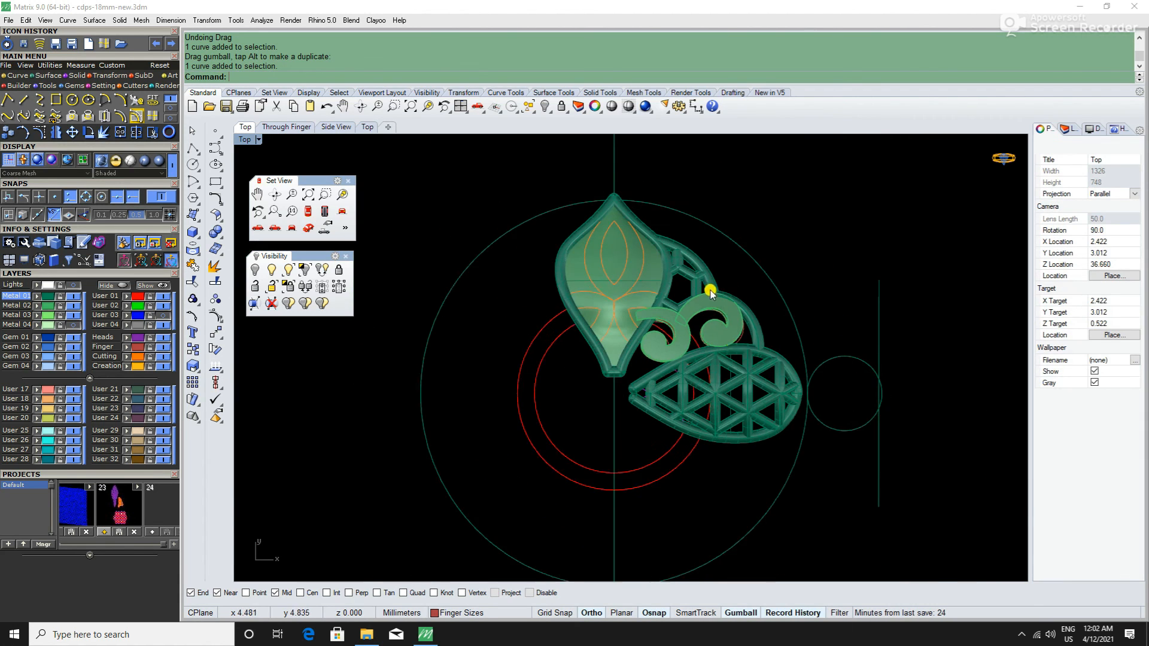
Step: Move both solid scrolls to the Metal 01 layer
scroll(737, 326, up, 8)
click(707, 334)
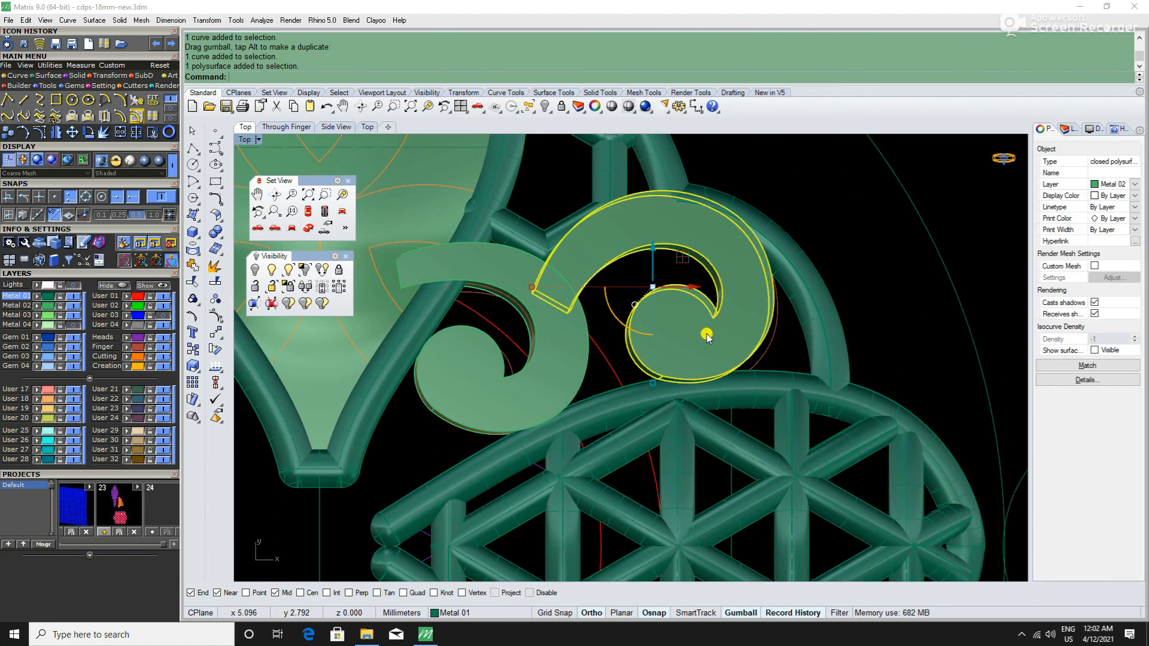
shift+click(560, 354)
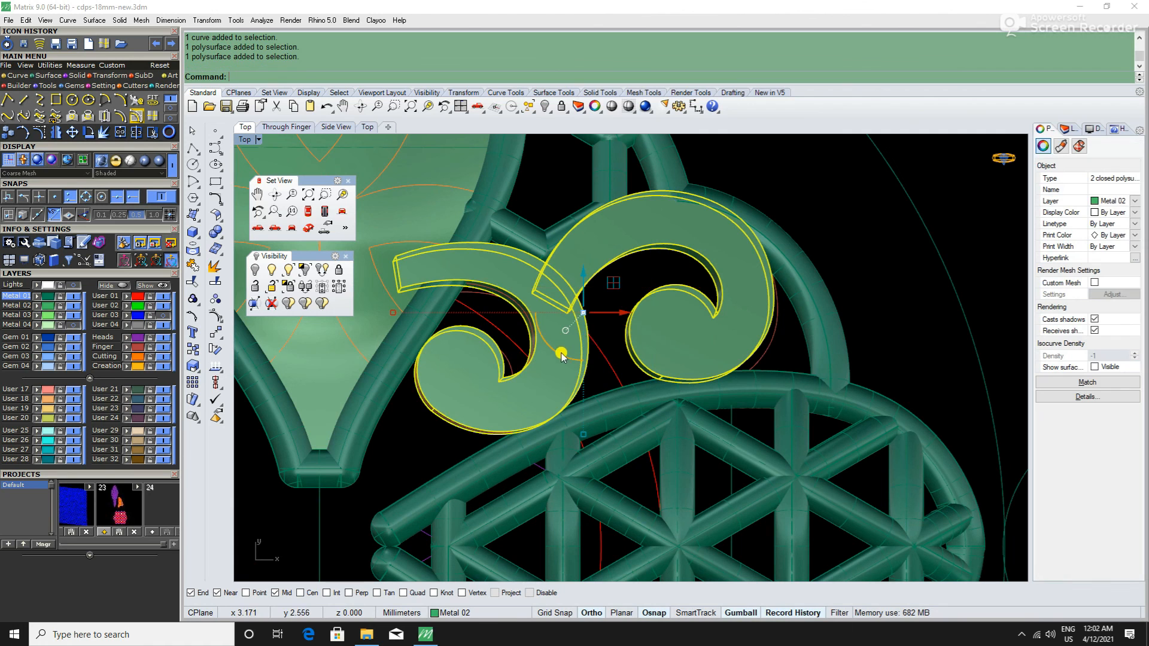
click(38, 297)
click(831, 252)
scroll(767, 283, down, 7)
right_drag(801, 290, 769, 326)
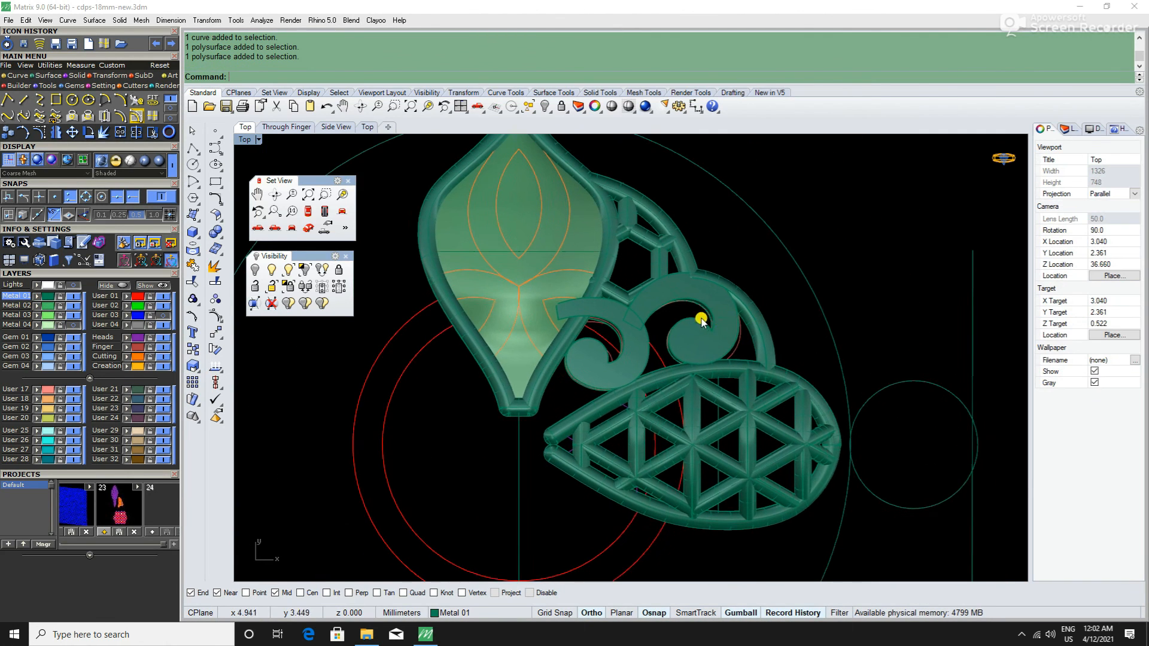